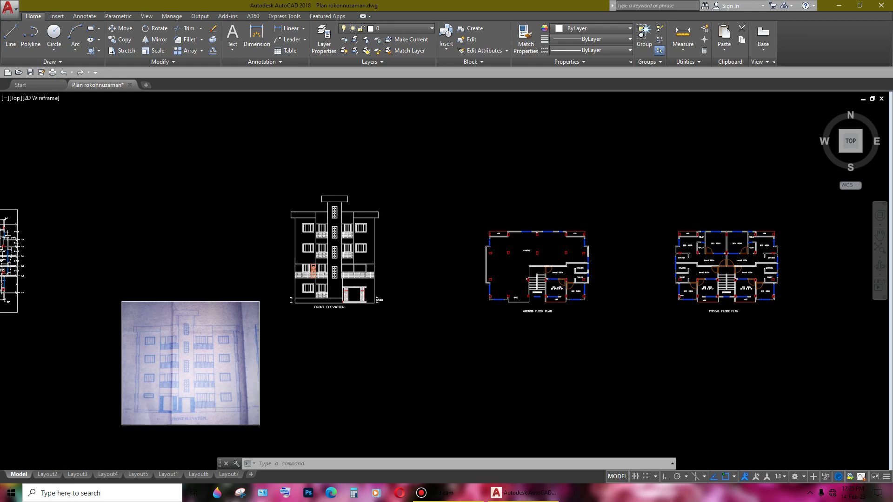
- Pan and zoom across the elevation and floor plans, ending close on the ground floor plan
scroll(558, 330, "up", 3)
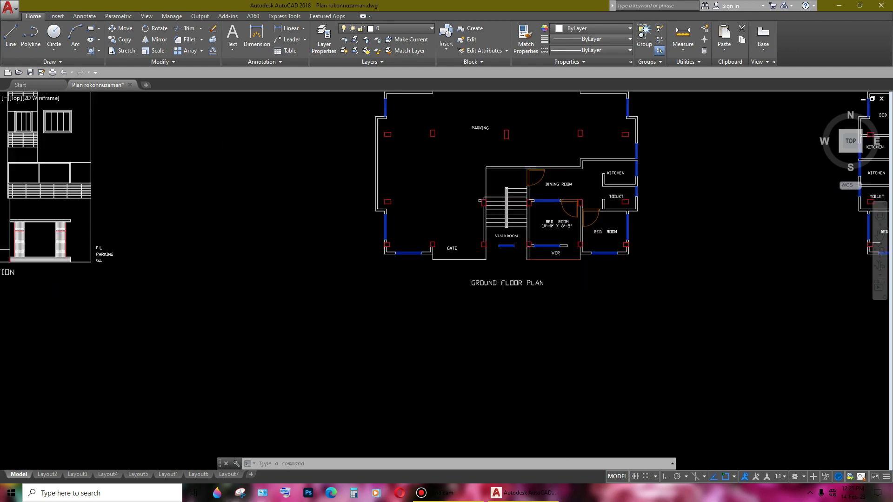
scroll(609, 349, "down", 3)
middle_click_drag(532, 337, 665, 344)
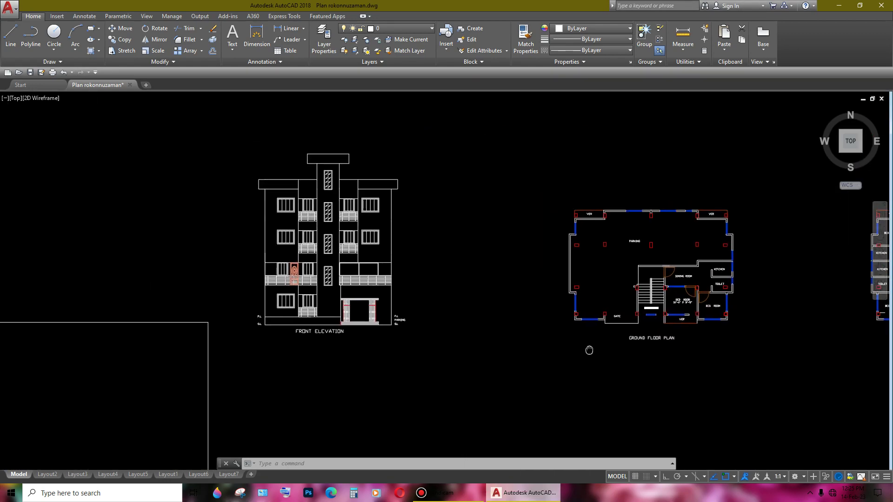
scroll(487, 336, "up", 2)
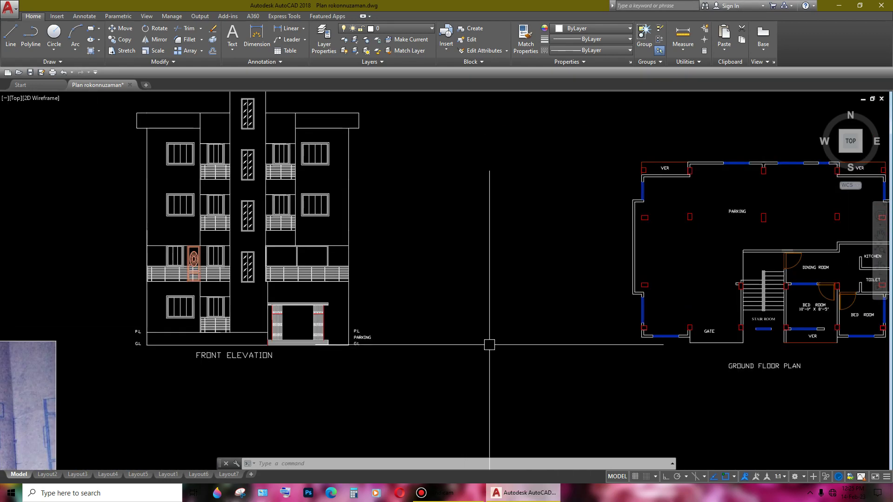
scroll(488, 338, "down", 2)
middle_click_drag(602, 362, 526, 383)
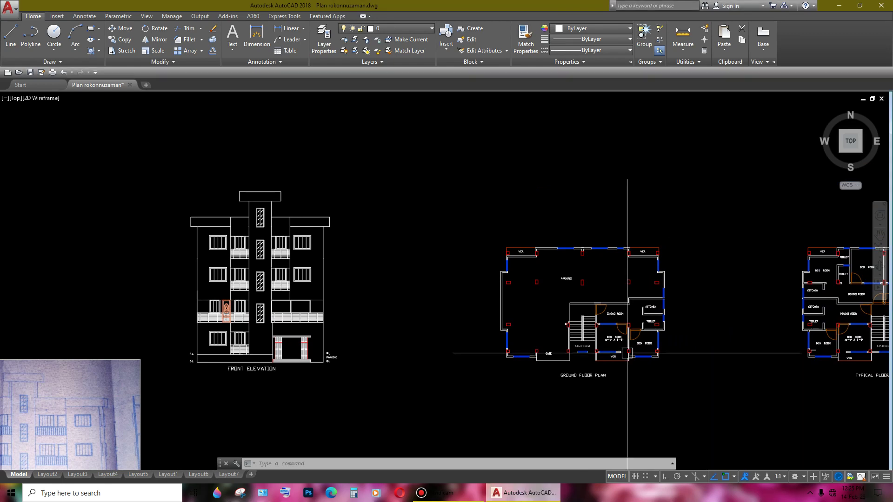
middle_click_drag(604, 353, 516, 330)
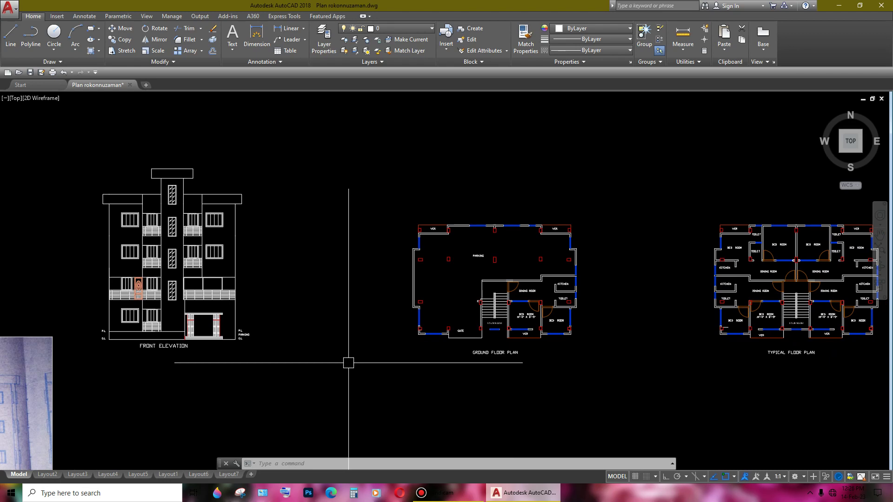
scroll(191, 299, "up", 3)
mouse_move(191, 299)
middle_mouse_down()
mouse_move(484, 389)
mouse_move(478, 423)
middle_mouse_up()
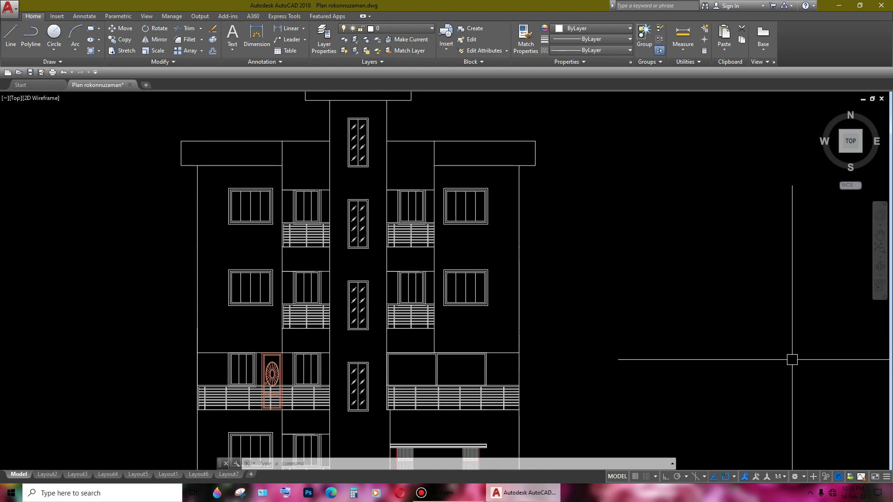
scroll(792, 359, "down", 5)
mouse_move(673, 345)
middle_mouse_down()
mouse_move(491, 326)
mouse_move(310, 272)
middle_mouse_up()
middle_click_drag(403, 321, 495, 314)
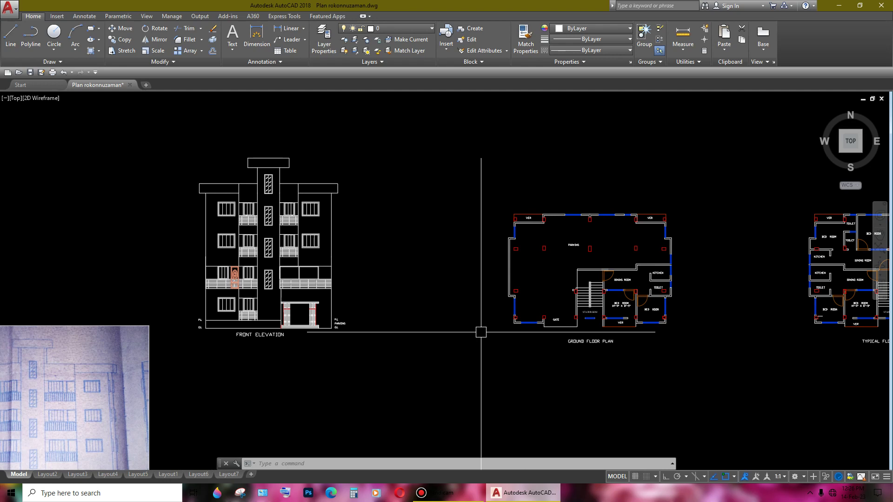
middle_click_drag(640, 342, 568, 342)
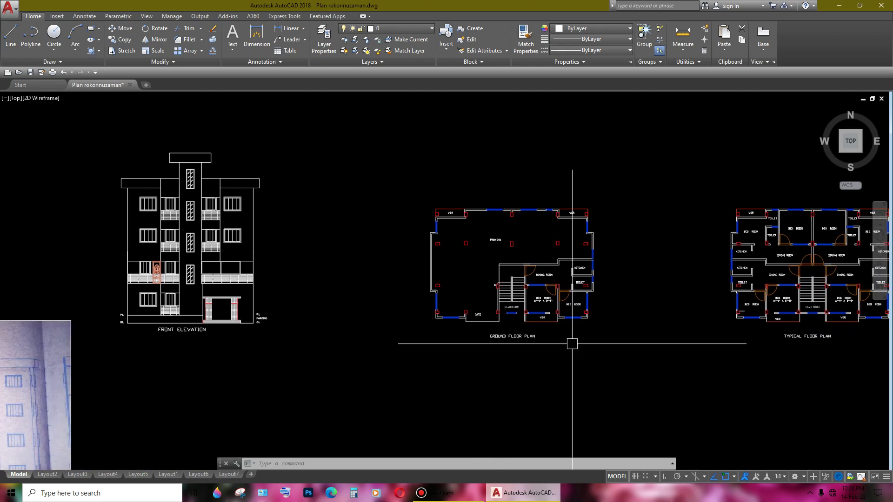
scroll(570, 323, "up", 4)
middle_click_drag(524, 284, 564, 324)
- Delete the short stray vertical line in the stair room
scroll(456, 343, "up", 3)
scroll(463, 293, "up", 5)
scroll(468, 270, "up", 5)
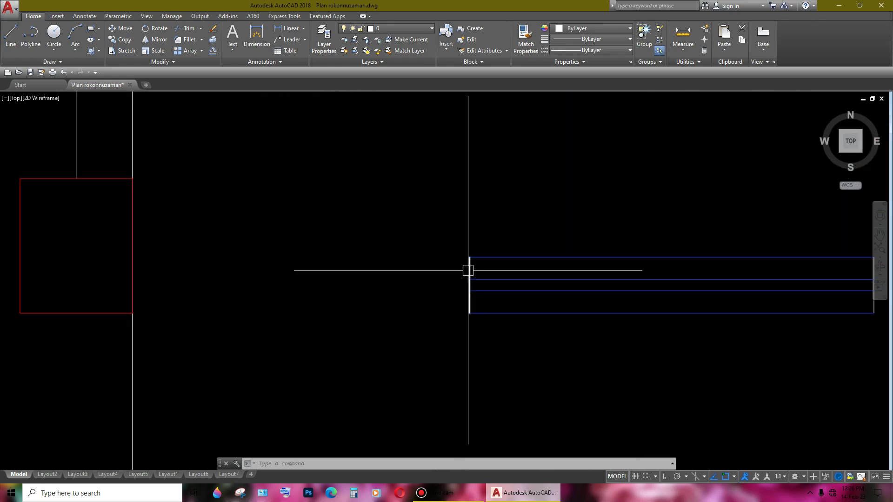
left_click(468, 270)
key("Delete")
scroll(468, 271, "down", 6)
scroll(554, 292, "up", 4)
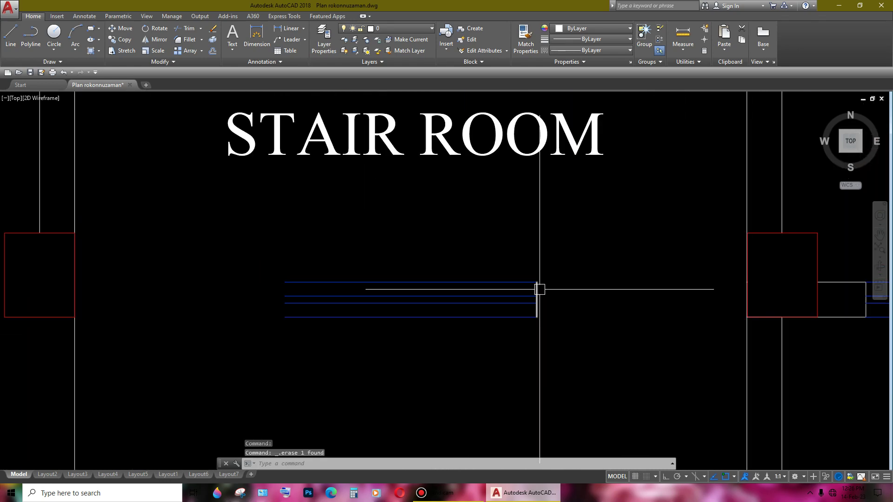
scroll(540, 289, "down", 5)
scroll(572, 305, "up", 1)
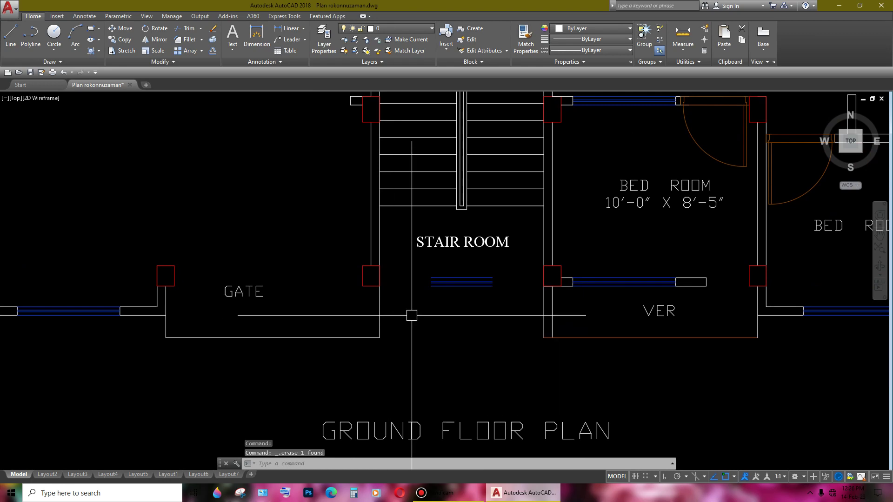
- Extend the stair room's blue window lines to the left and right walls
type("ex")
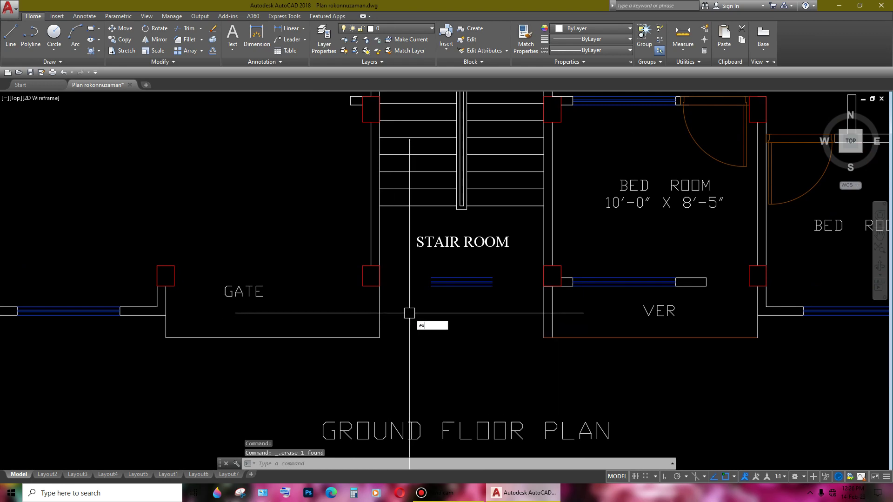
key("Return")
left_click_drag(434, 290, 449, 259)
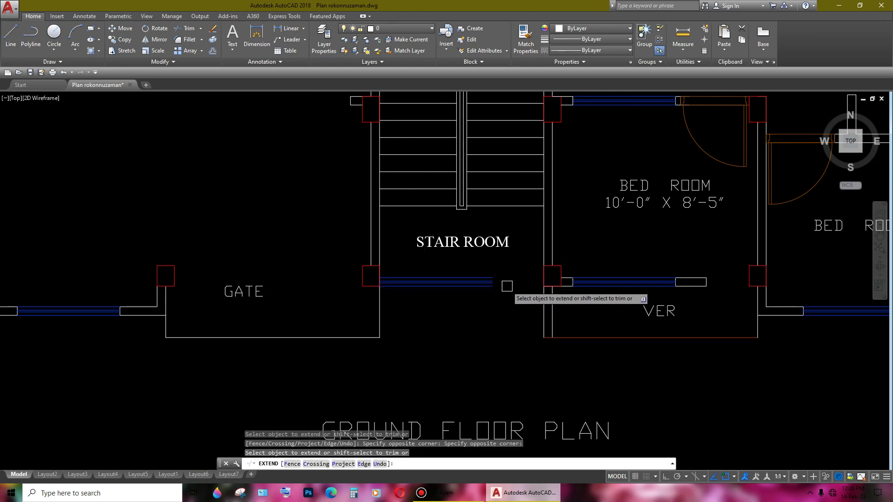
left_click(492, 281)
middle_click_drag(522, 319, 519, 313)
key("Return")
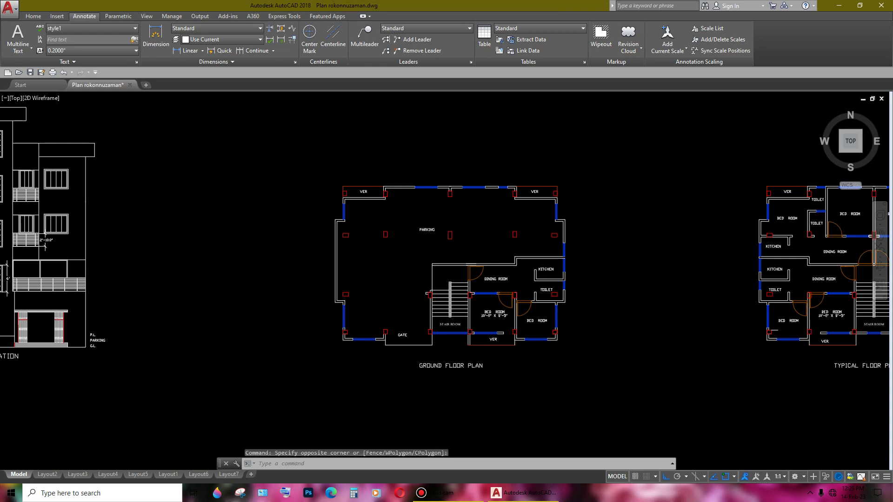
- Draw a long horizontal line above the ground floor plan
middle_click_drag(487, 304, 569, 314)
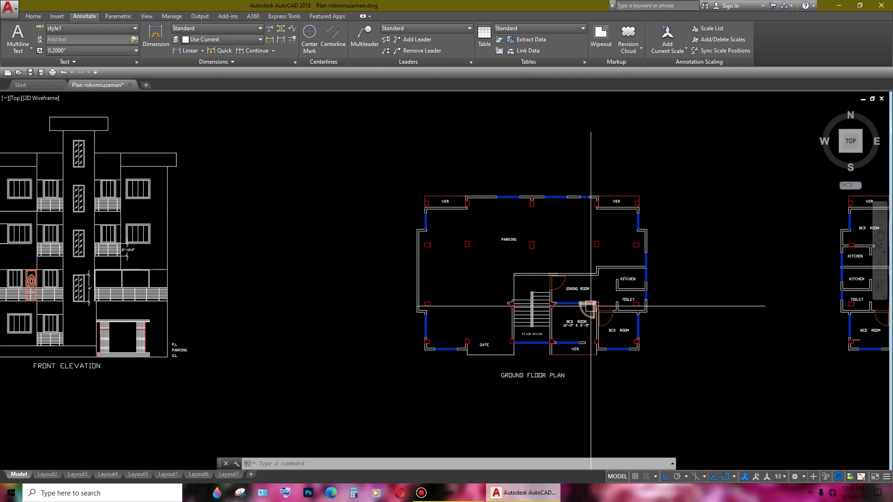
mouse_move(588, 305)
middle_mouse_down()
mouse_move(462, 332)
mouse_move(573, 312)
middle_mouse_up()
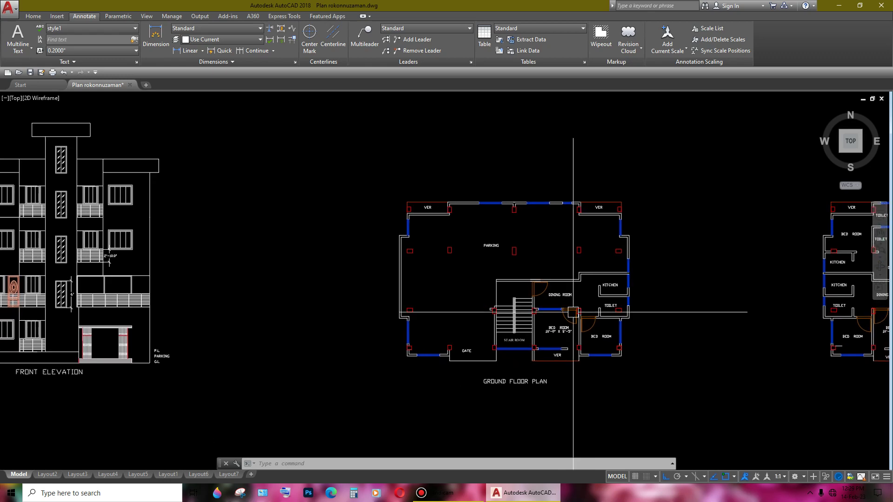
type("l")
key("Return")
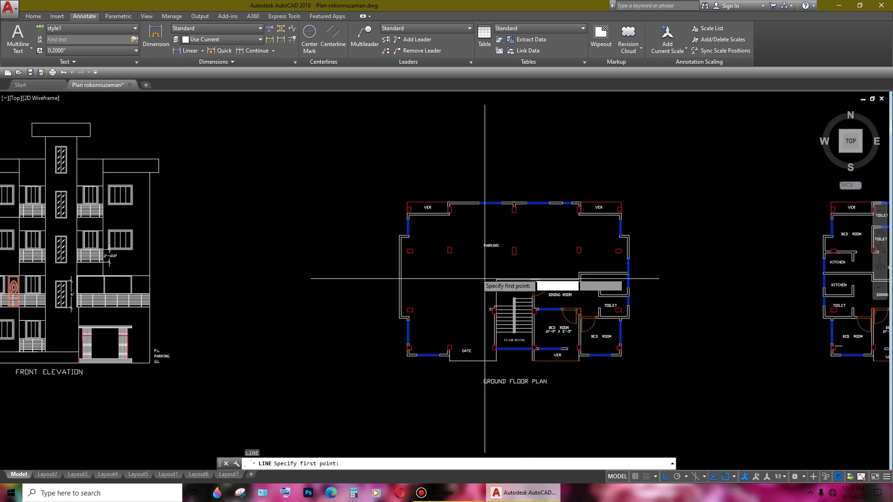
middle_click_drag(379, 192, 380, 252)
left_click(329, 203)
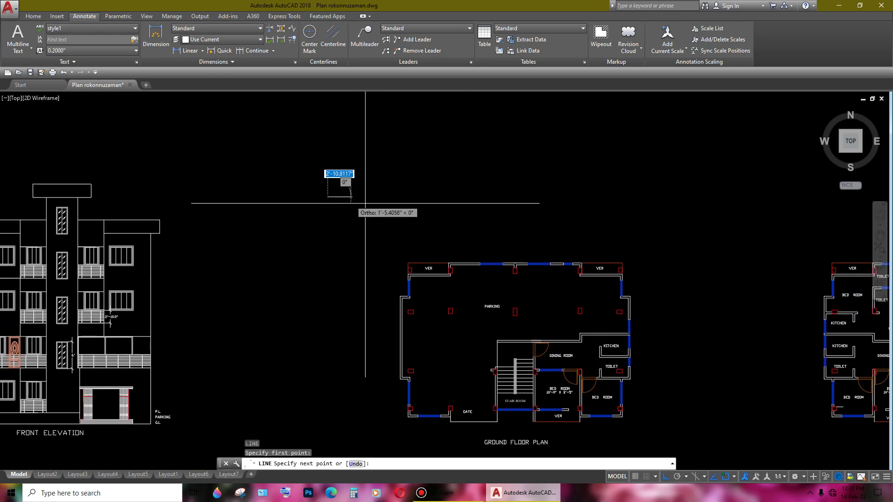
left_click(711, 197)
middle_click_drag(621, 344, 626, 292)
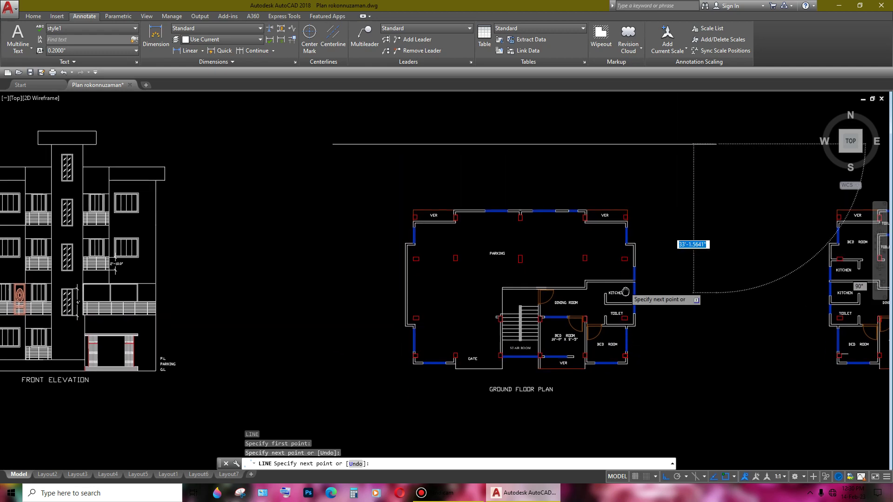
scroll(625, 292, "down", 2)
key("Return")
- Pan and zoom to recentre the ground floor plan around the gate area
scroll(581, 280, "up", 2)
scroll(582, 279, "up", 1)
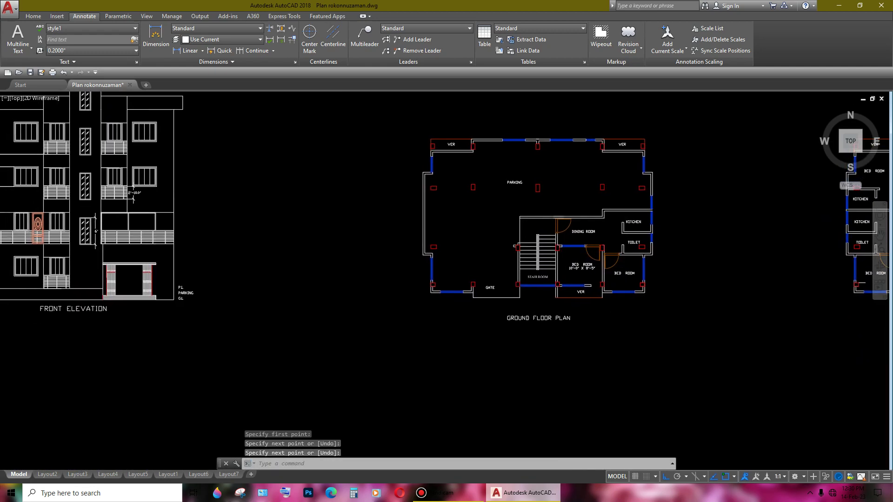
scroll(603, 313, "up", 3)
middle_click_drag(604, 313, 642, 313)
scroll(585, 318, "down", 2)
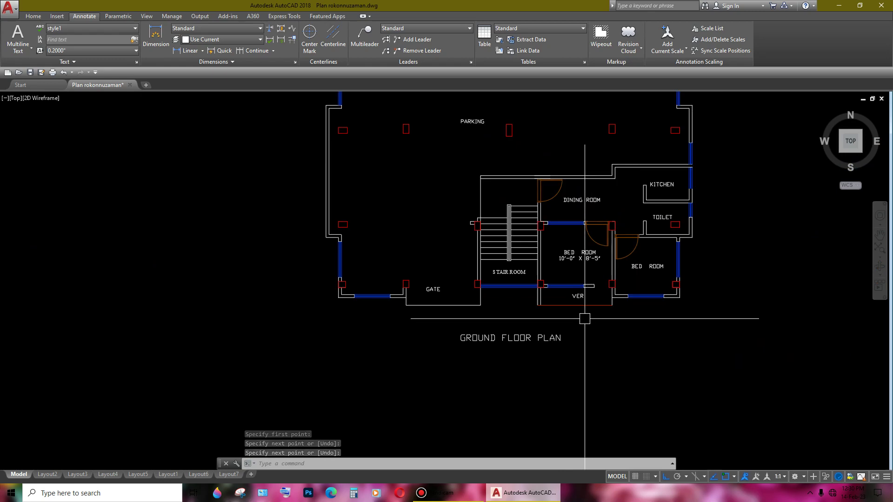
middle_click_drag(467, 319, 450, 333)
scroll(599, 325, "up", 2)
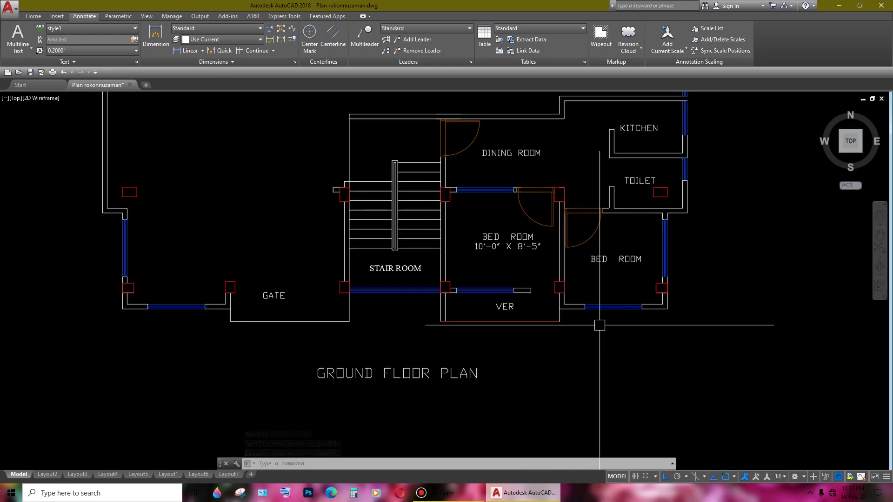
middle_click_drag(496, 303, 578, 307)
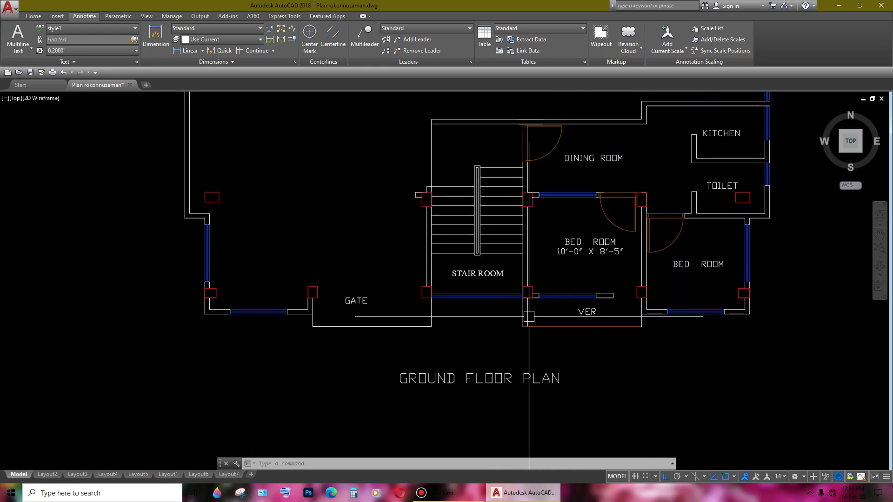
middle_click_drag(369, 321, 426, 317)
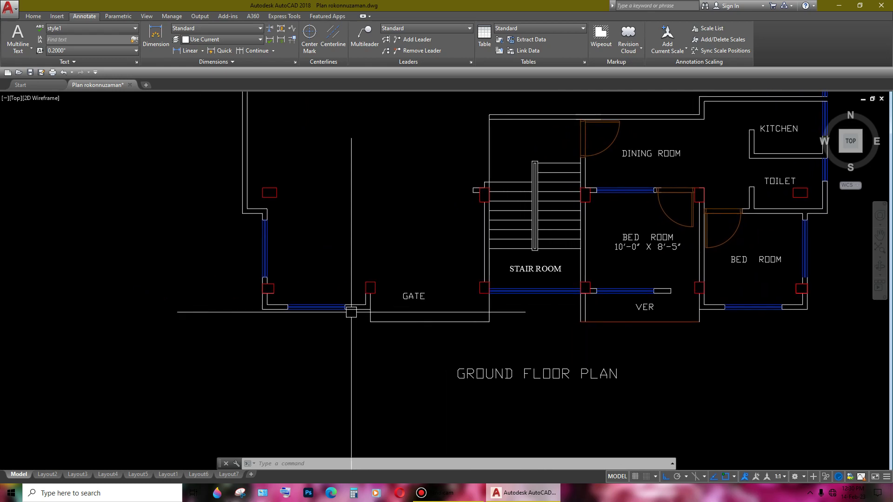
scroll(328, 261, "down", 2)
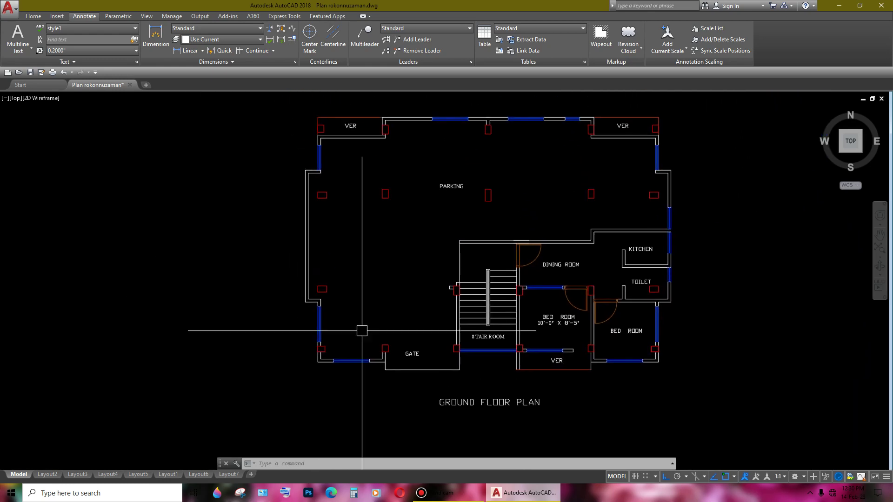
scroll(362, 331, "up", 4)
scroll(295, 305, "down", 4)
scroll(440, 288, "down", 2)
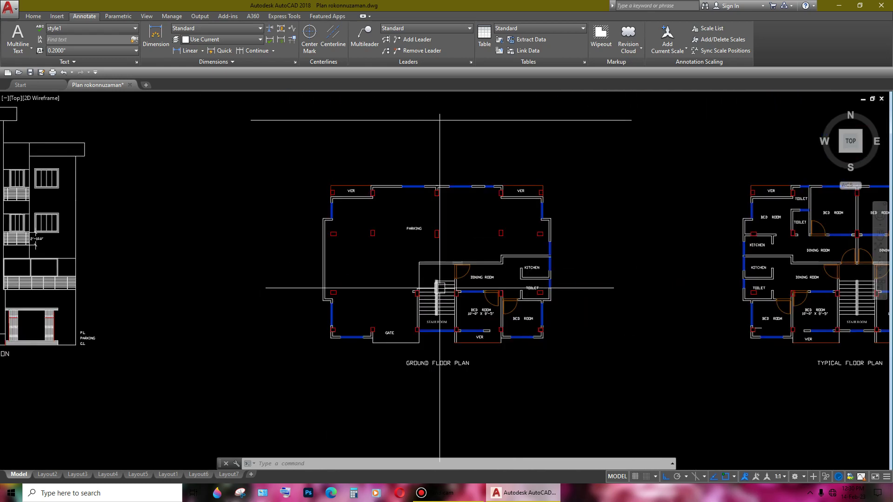
scroll(439, 288, "down", 1)
mouse_move(439, 288)
middle_mouse_down()
mouse_move(483, 312)
mouse_move(471, 332)
middle_mouse_up()
scroll(482, 312, "up", 1)
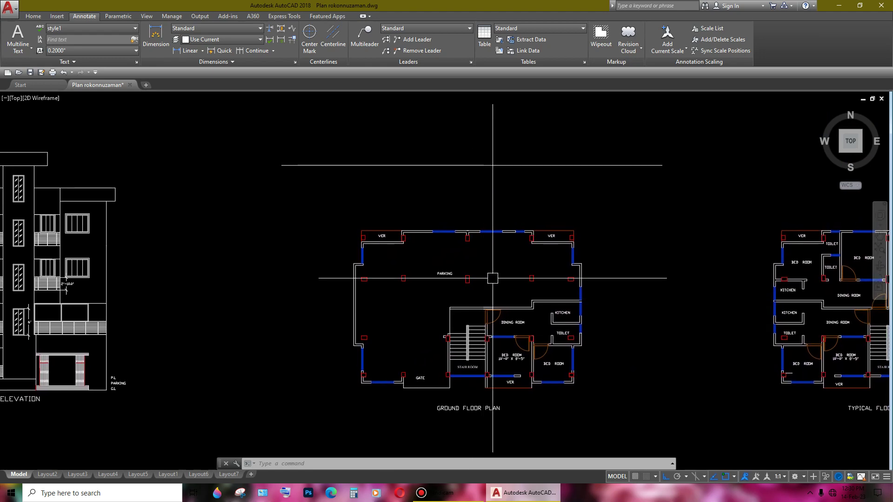
middle_click_drag(640, 313, 594, 275)
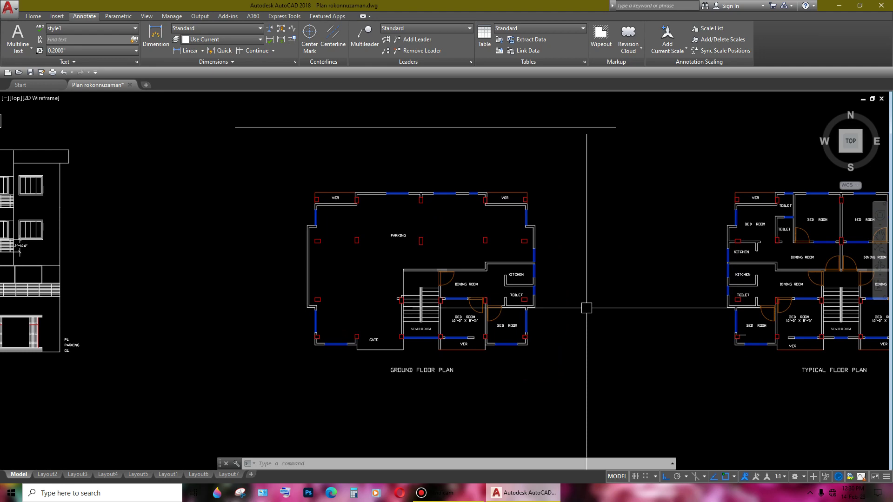
- Cancel the typed XL and start Construction Line from the Home tab's expanded Draw panel
type("XL")
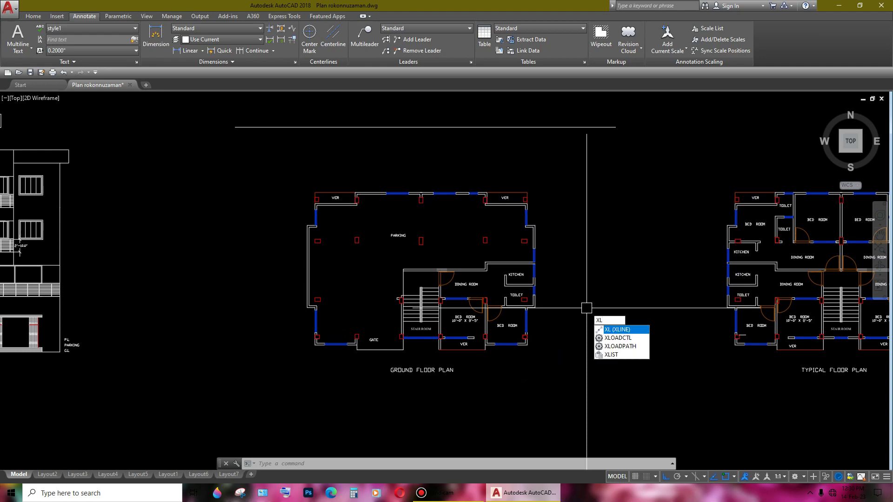
key("Escape")
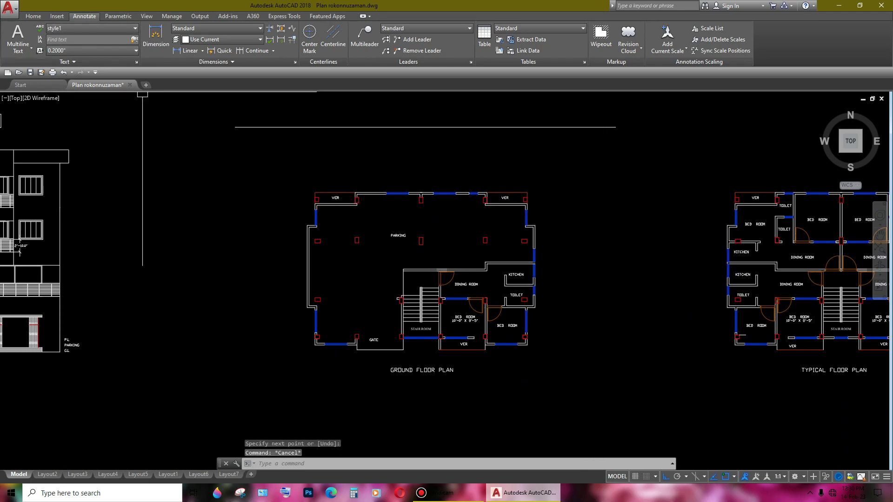
left_click(33, 17)
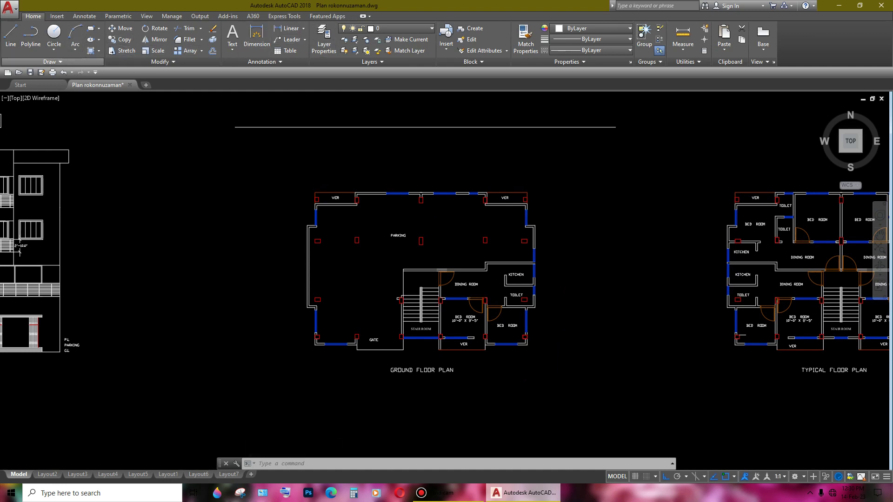
left_click(53, 62)
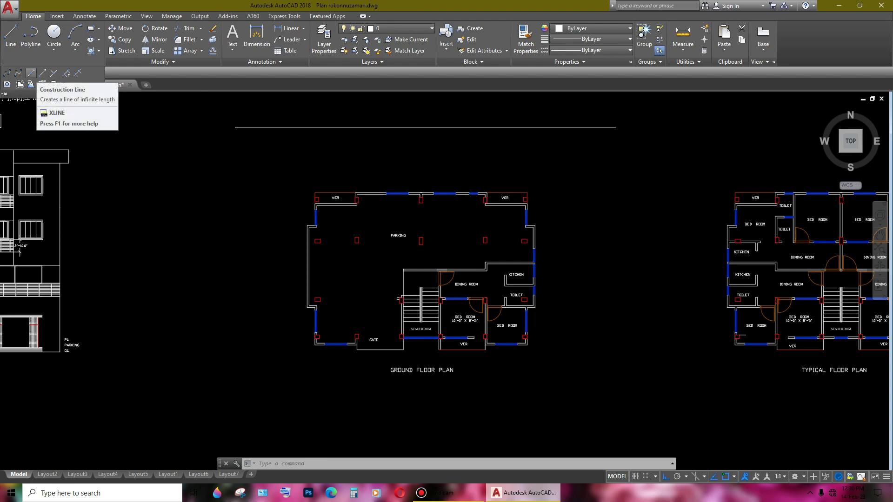
left_click(31, 73)
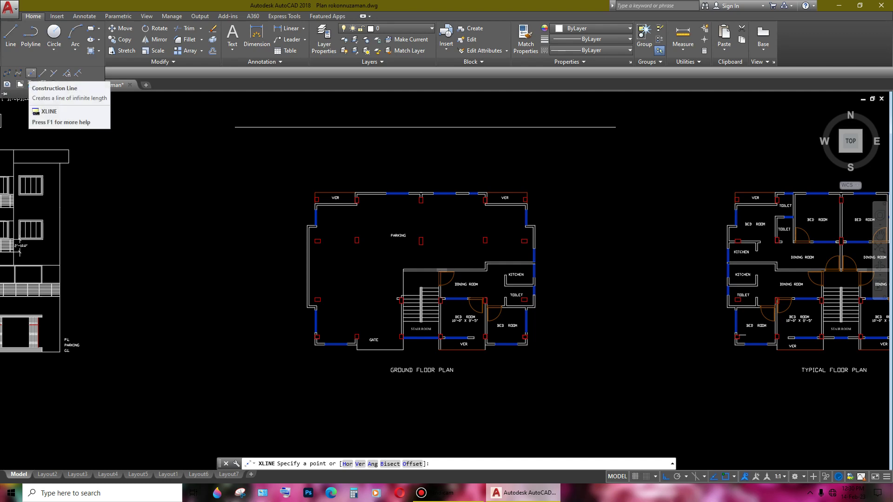
mouse_move(31, 73)
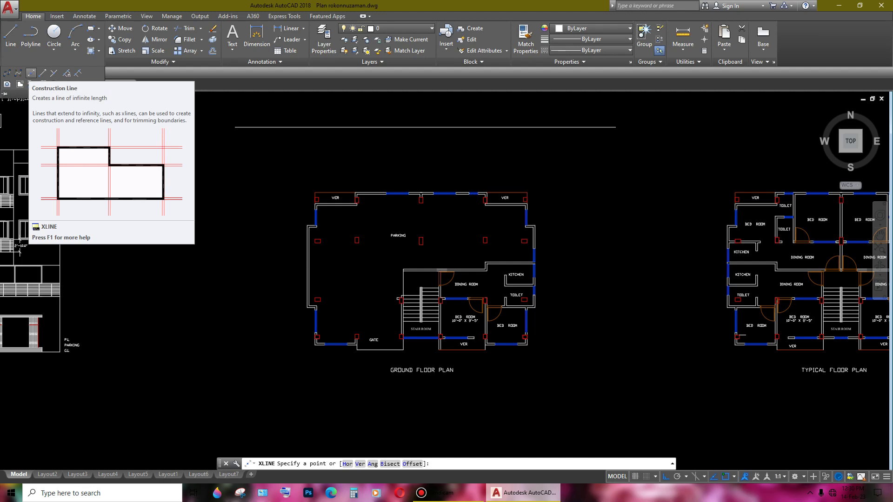
- Place a vertical construction line through the ground floor plan's bedroom wall corner
left_click(30, 73)
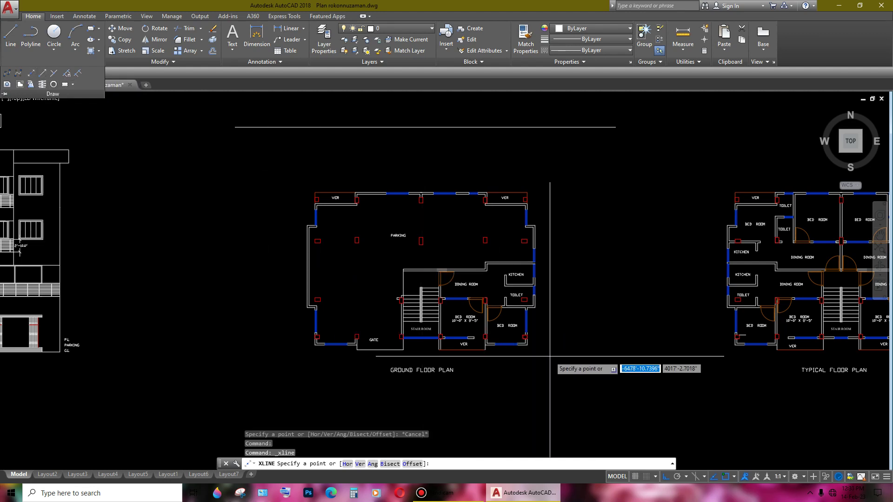
scroll(535, 353, "up", 2)
scroll(536, 353, "up", 2)
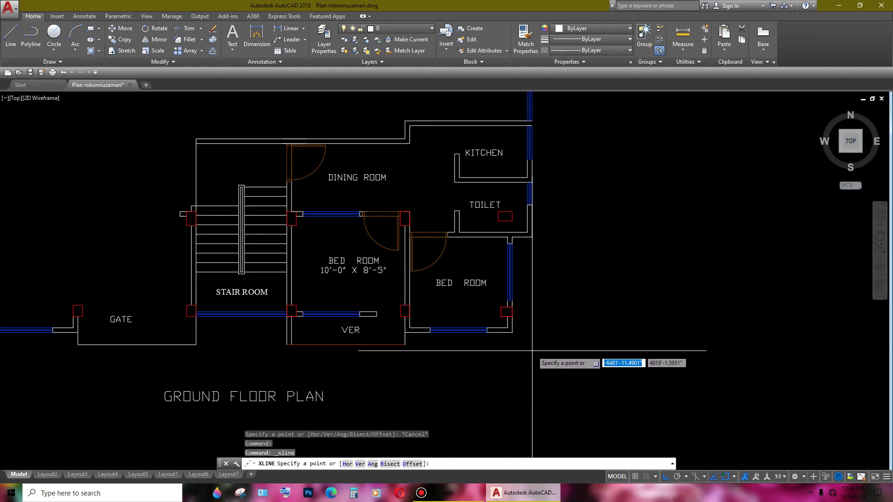
left_click(512, 332)
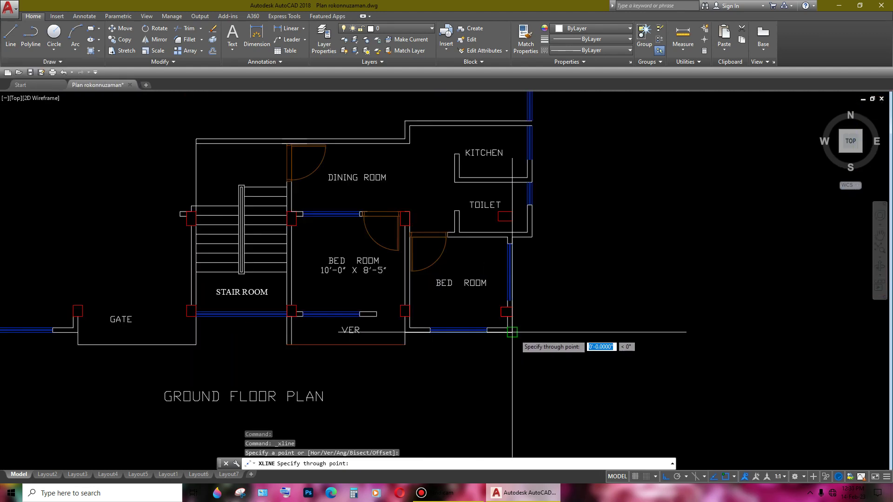
left_click(512, 234)
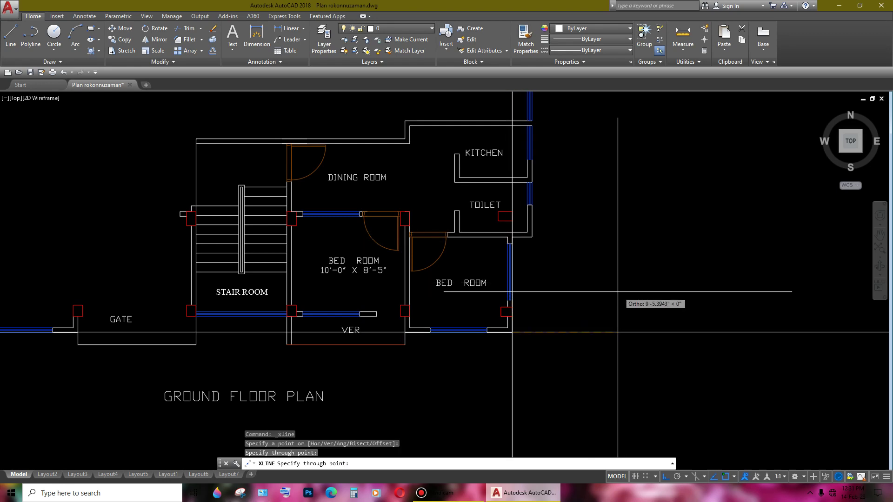
key("Return")
- Pan and zoom to bring the elevation and both floor plans into view
scroll(529, 300, "down", 5)
middle_click_drag(528, 300, 566, 296)
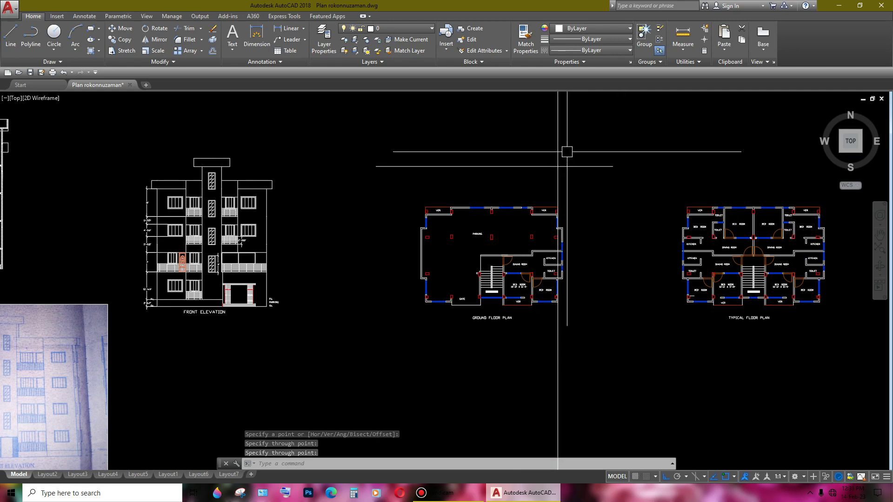
scroll(556, 232, "down", 2)
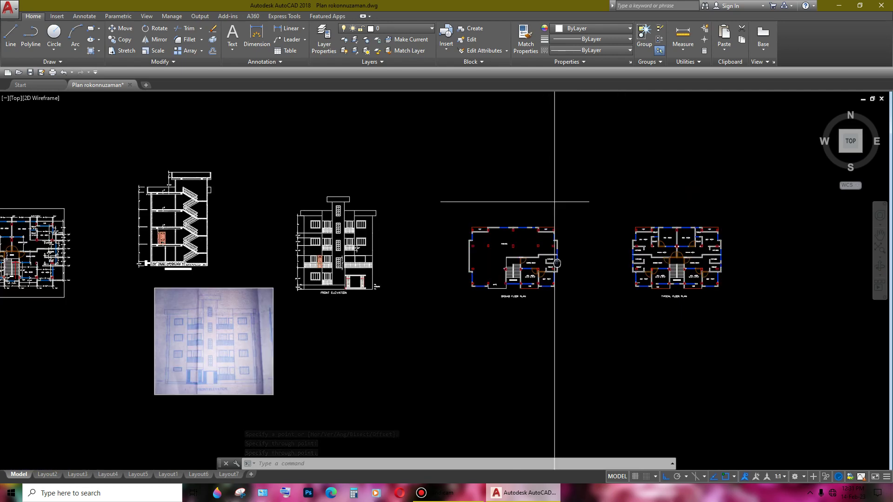
scroll(570, 261, "up", 4)
mouse_move(570, 265)
middle_mouse_down()
mouse_move(577, 297)
mouse_move(563, 319)
middle_mouse_up()
scroll(583, 274, "down", 3)
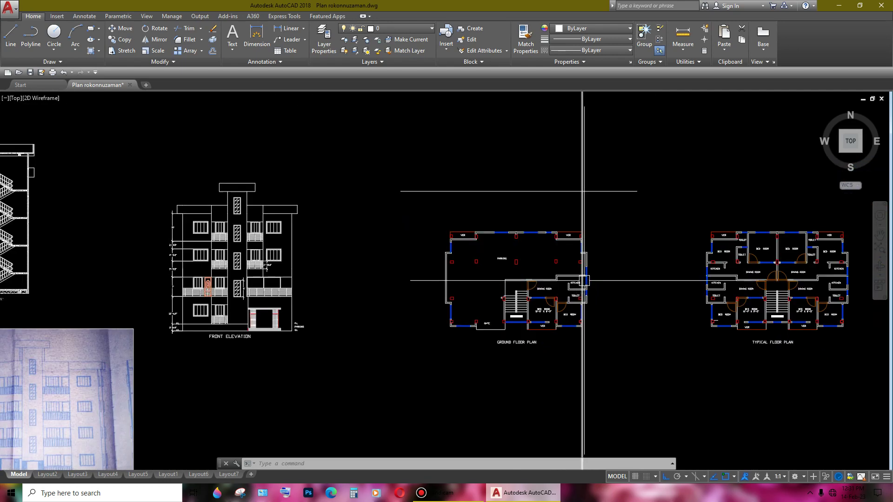
scroll(584, 274, "up", 3)
middle_click_drag(564, 122, 556, 214)
scroll(555, 215, "down", 3)
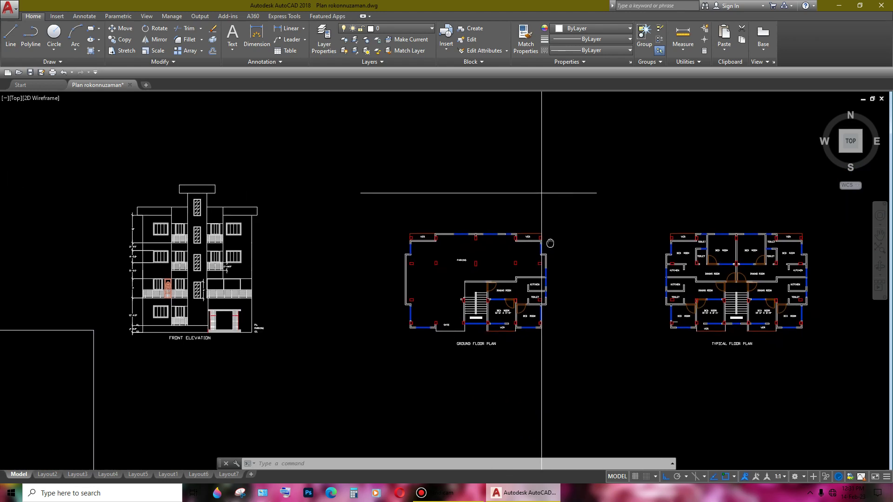
scroll(539, 189, "up", 1)
scroll(530, 298, "up", 5)
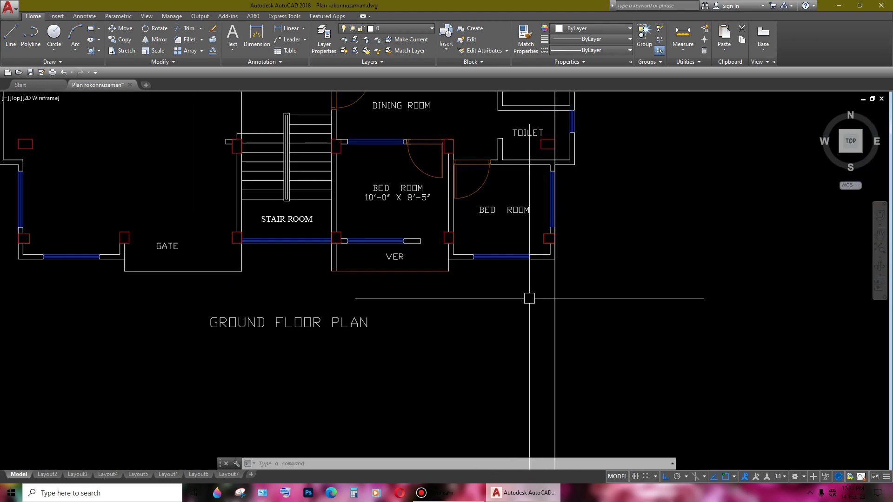
scroll(521, 251, "up", 2)
scroll(580, 283, "down", 4)
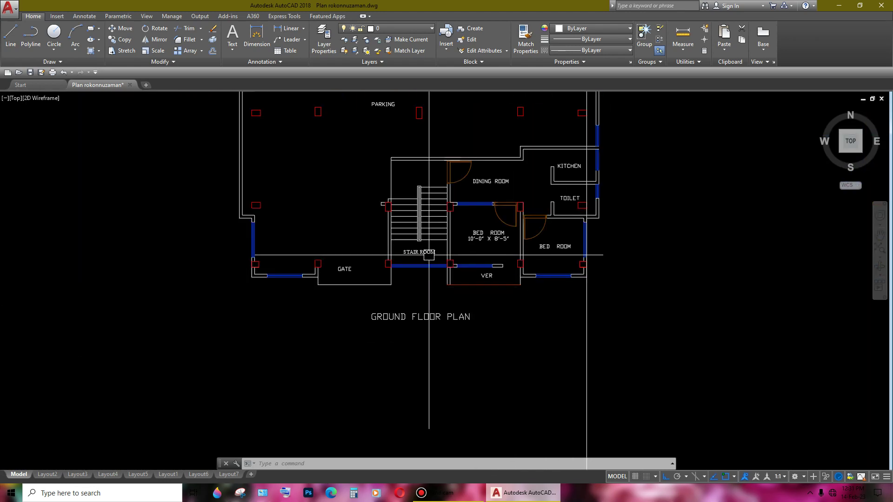
mouse_move(469, 153)
middle_mouse_down()
mouse_move(535, 176)
mouse_move(528, 269)
mouse_move(560, 326)
mouse_move(569, 299)
middle_mouse_up()
scroll(527, 212, "down", 4)
scroll(482, 221, "up", 2)
scroll(561, 326, "up", 2)
scroll(599, 295, "up", 2)
scroll(582, 319, "down", 2)
scroll(587, 284, "up", 2)
- Copy the vertical construction line to two wall edges further left
left_click(587, 284)
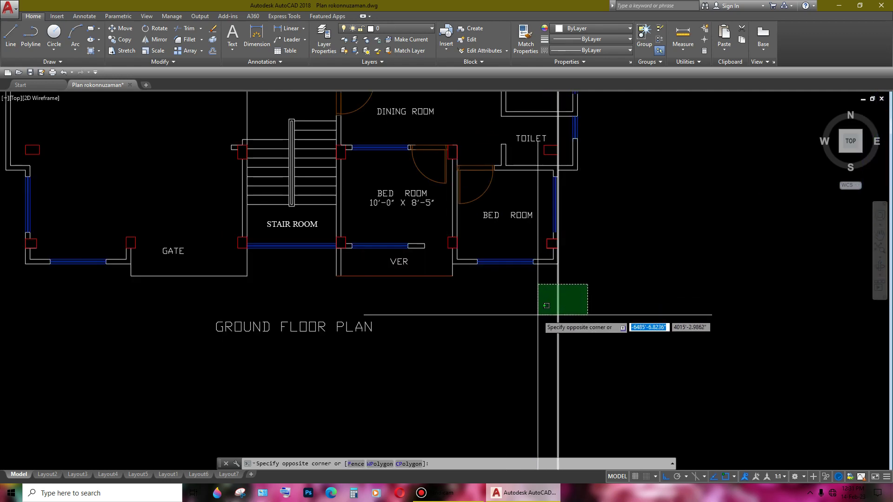
left_click(538, 313)
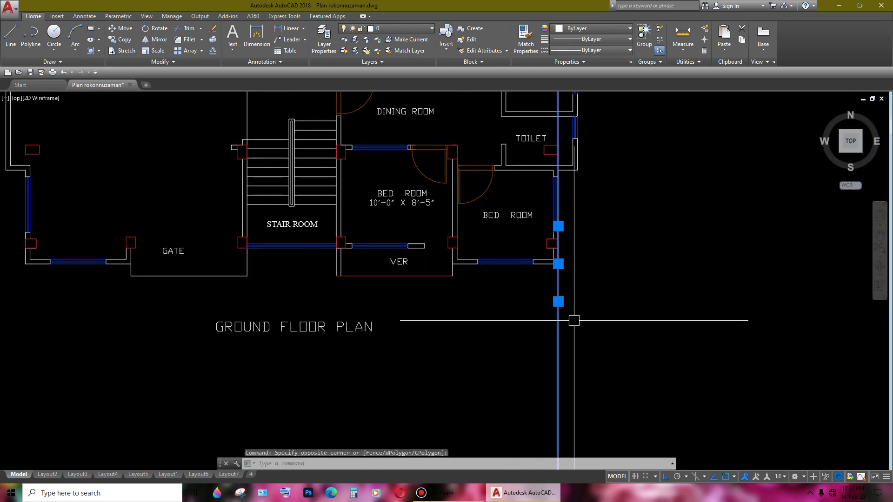
type("cp")
key("Return")
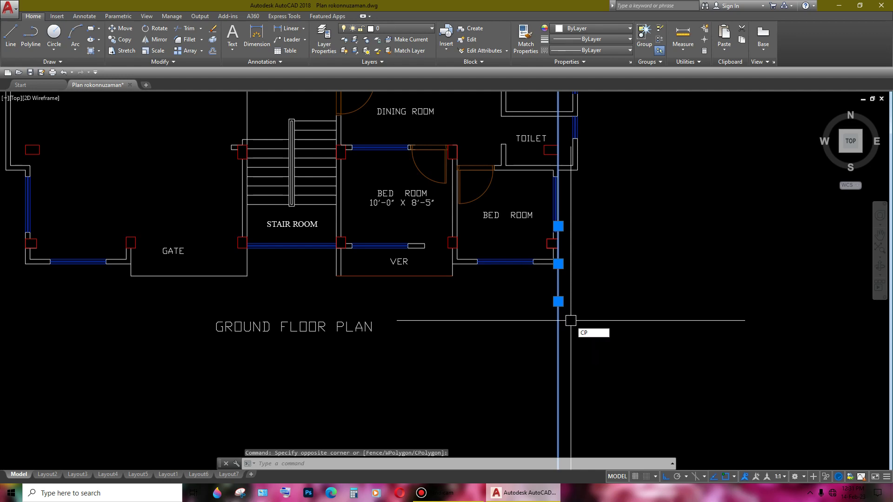
scroll(560, 264, "up", 2)
scroll(559, 264, "up", 2)
left_click(559, 262)
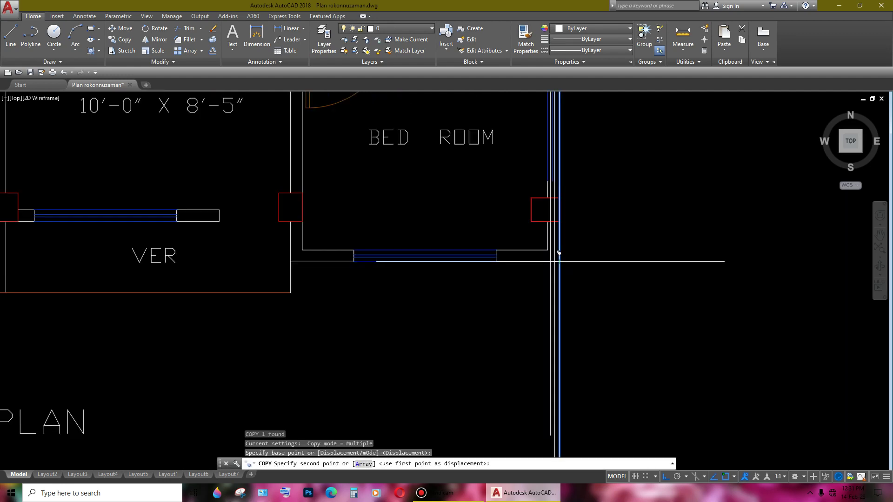
left_click(505, 253)
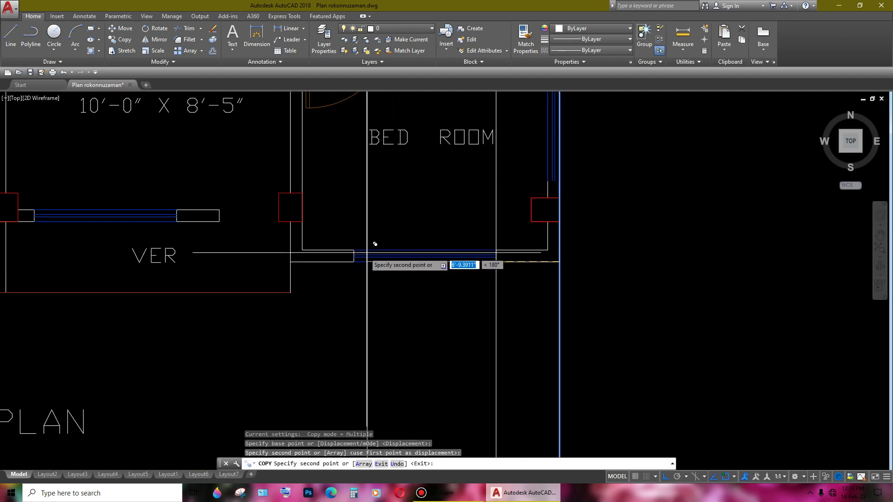
middle_click_drag(347, 262, 575, 252)
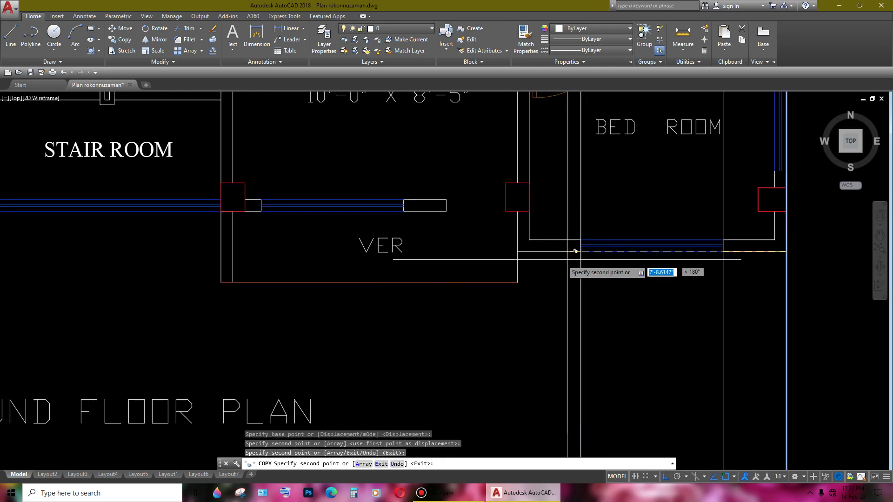
left_click(525, 252)
middle_click_drag(442, 255, 540, 271)
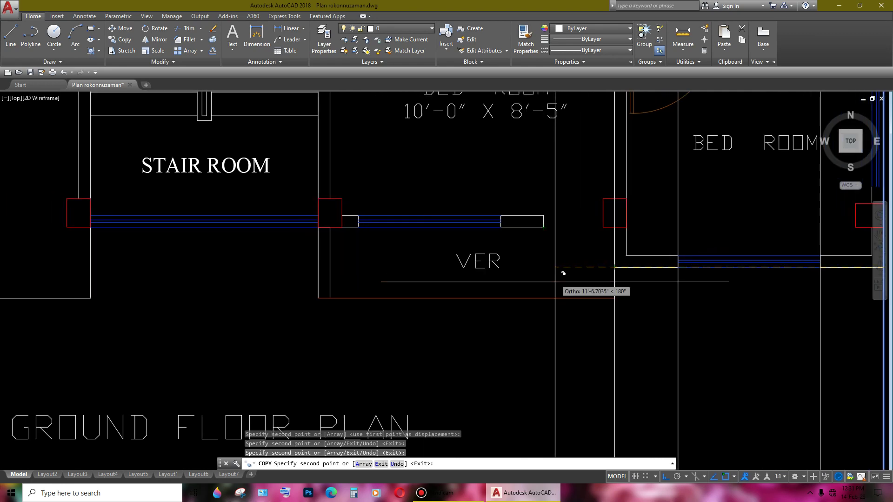
middle_click_drag(536, 254, 613, 266)
key("Escape")
scroll(572, 249, "up", 2)
scroll(614, 249, "down", 2)
- Offset the vertical line near the verandah 2.5 units to its left
type("o")
key("Return")
type("2.5")
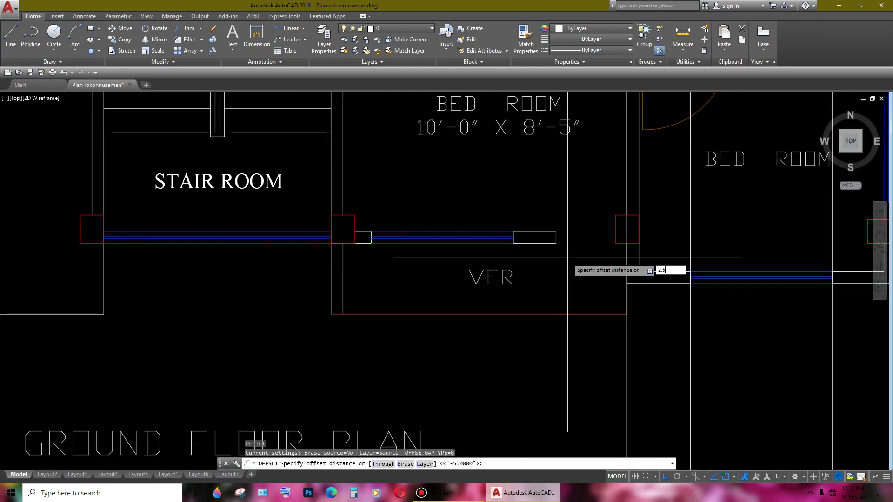
key("Return")
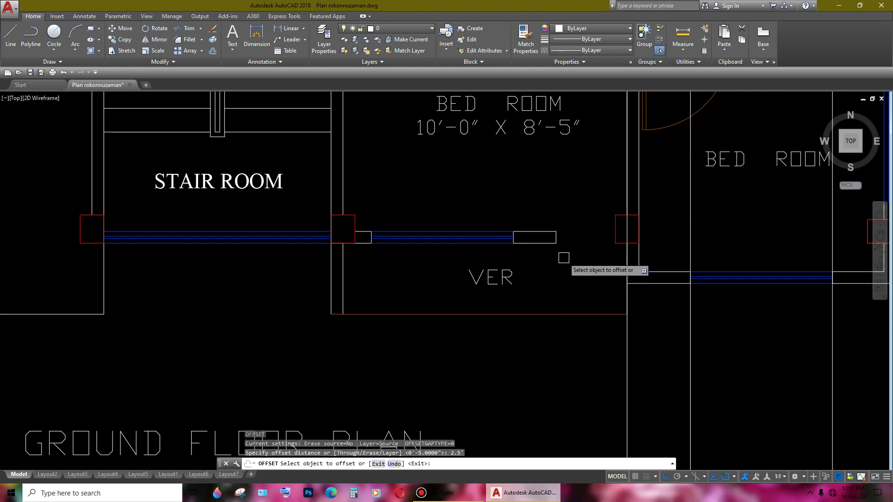
left_click(626, 359)
left_click(589, 330)
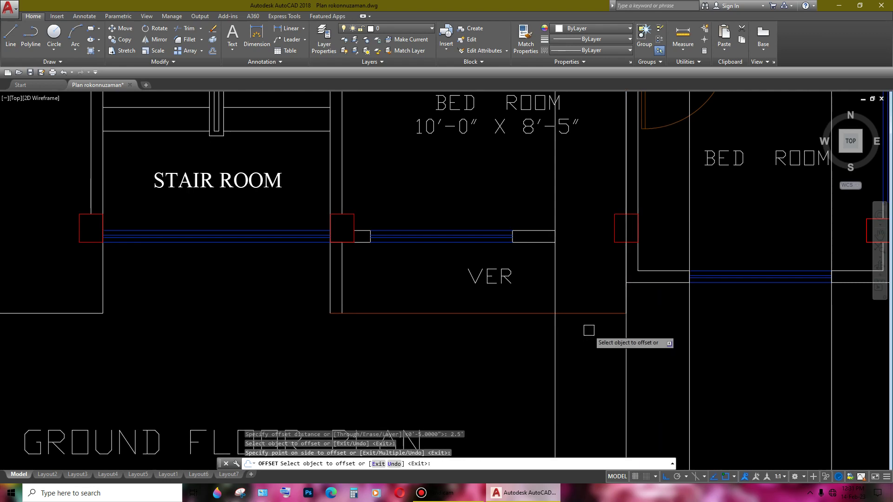
key("Escape")
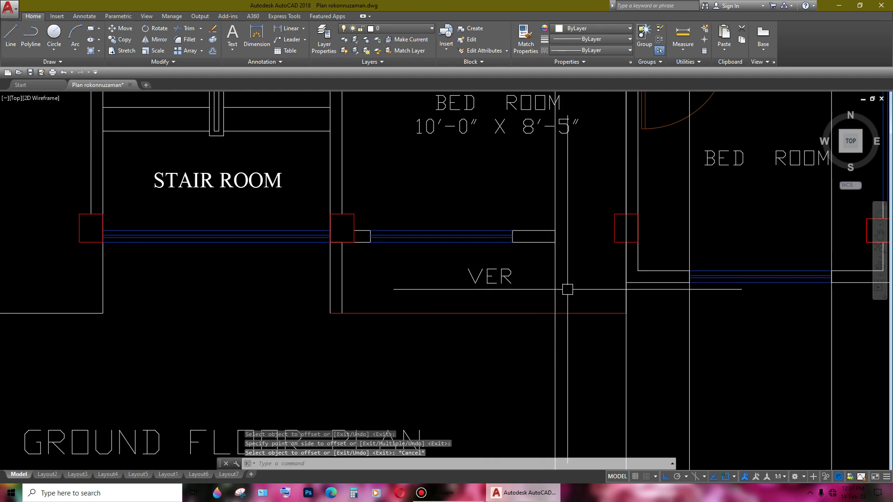
scroll(568, 290, "up", 1)
scroll(567, 289, "down", 1)
left_click(571, 262)
- Copy the offset vertical line to two points further left, including the window jamb
left_click(552, 275)
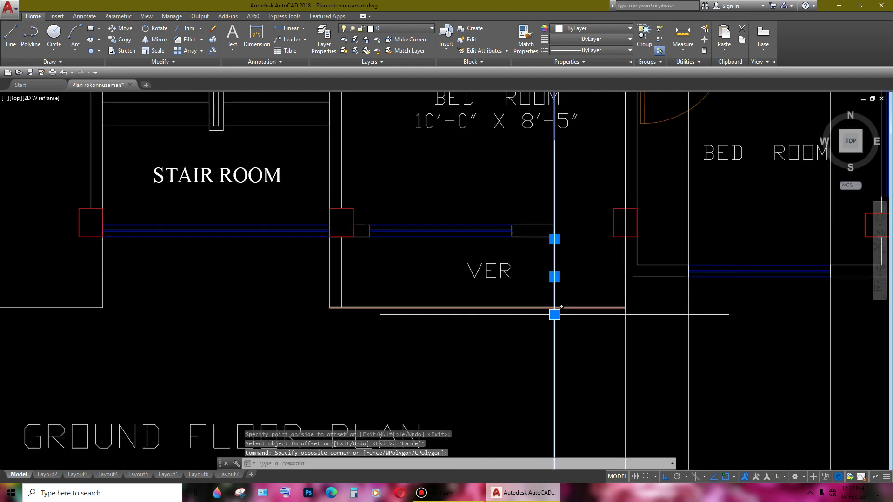
type("cp")
key("Return")
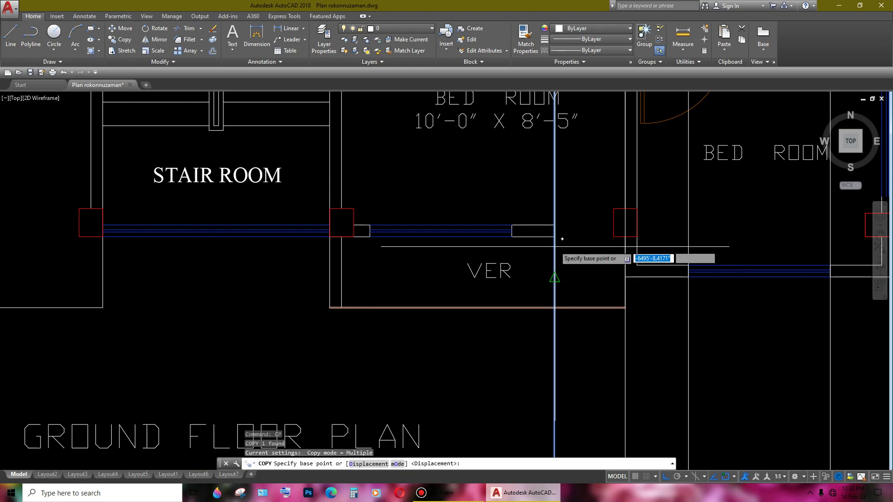
left_click(554, 236)
left_click(512, 236)
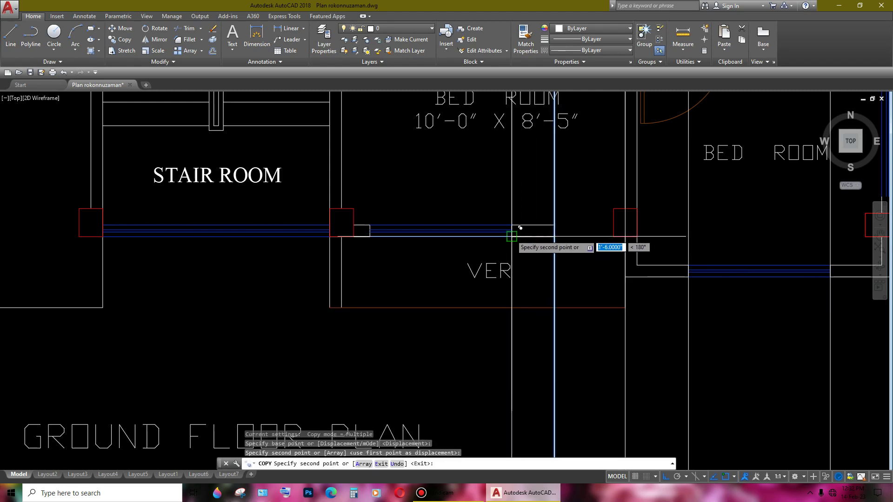
left_click(371, 235)
- Pan across the plan to its leftmost wall and zoom out
middle_click_drag(379, 228, 559, 242)
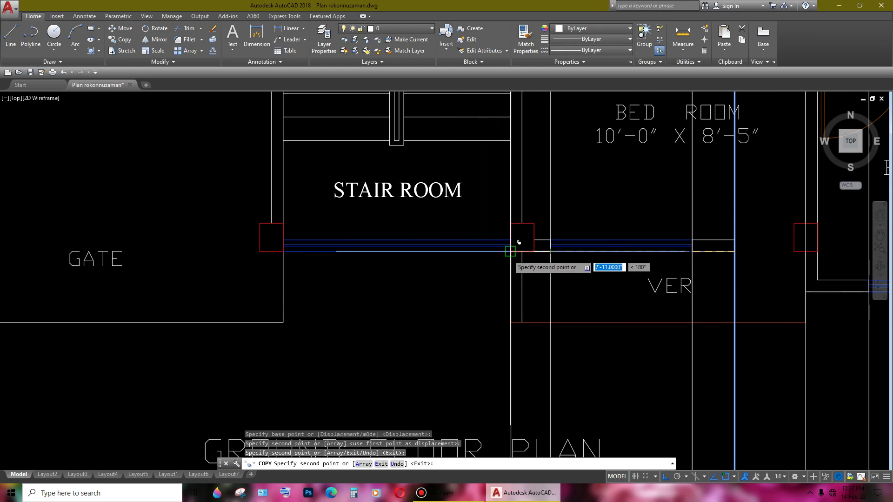
middle_click_drag(519, 242, 695, 248)
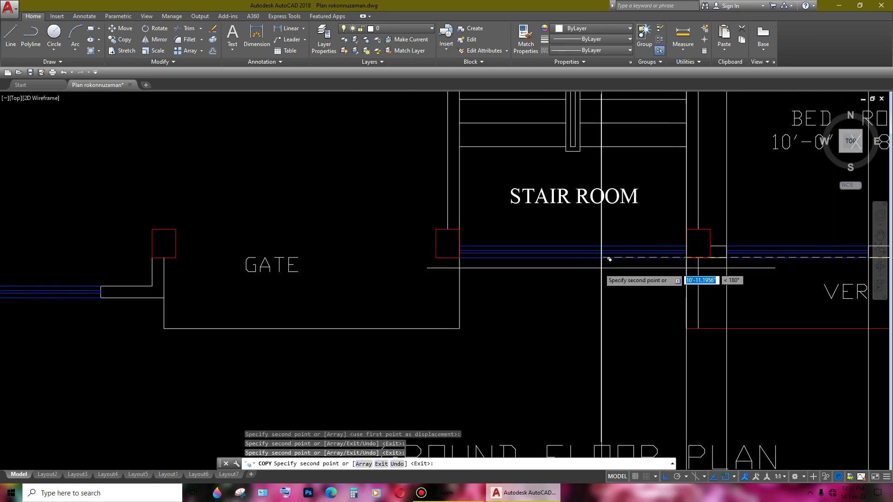
middle_click_drag(375, 239, 592, 259)
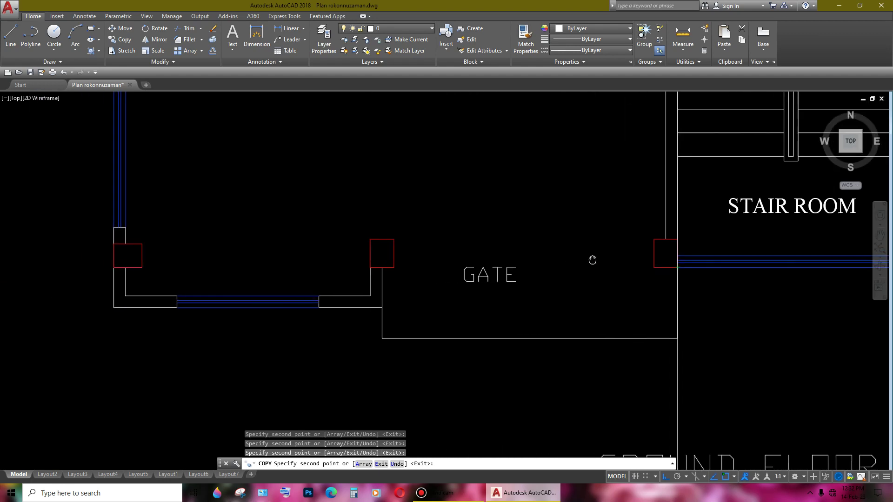
middle_click_drag(439, 245, 464, 247)
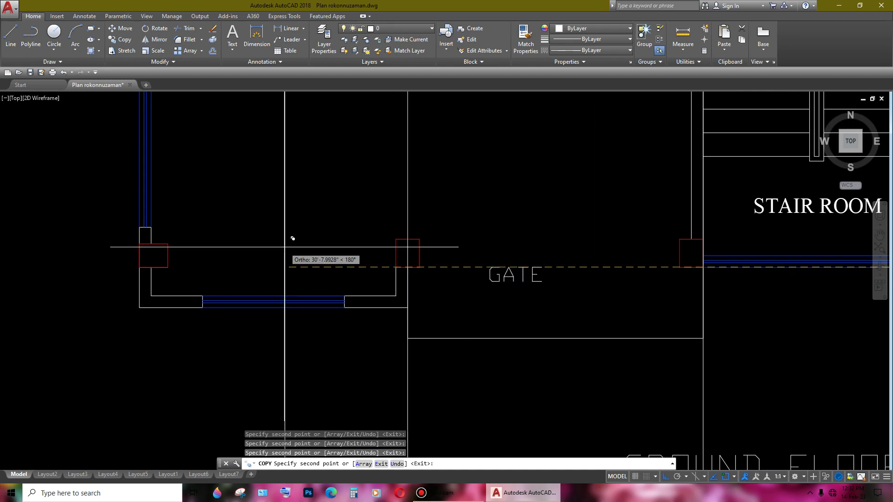
middle_click_drag(295, 235, 481, 239)
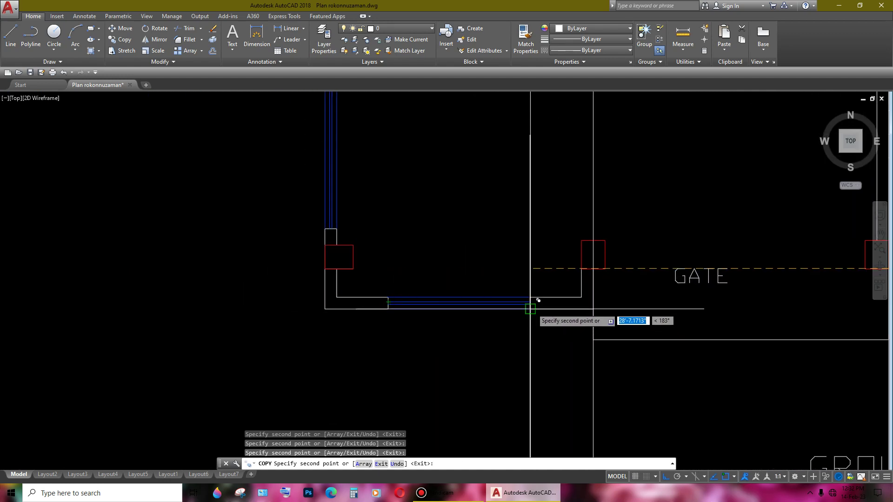
middle_click_drag(323, 282, 484, 301)
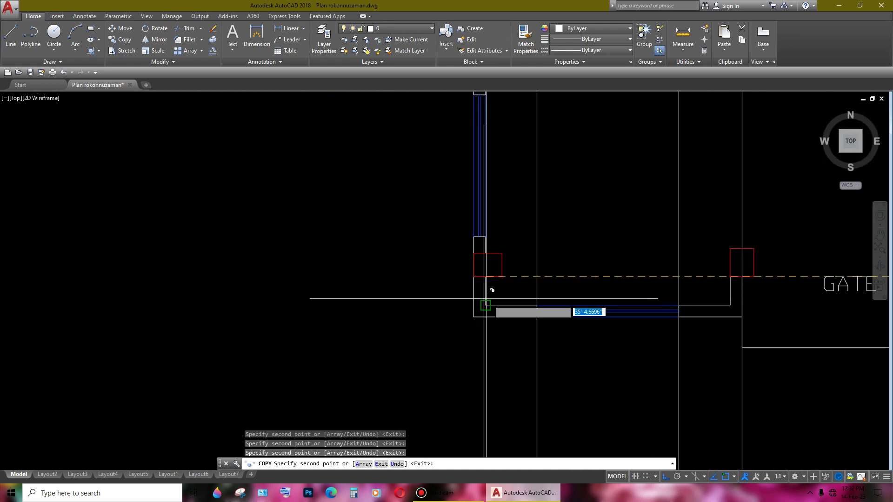
middle_click_drag(489, 261, 509, 398)
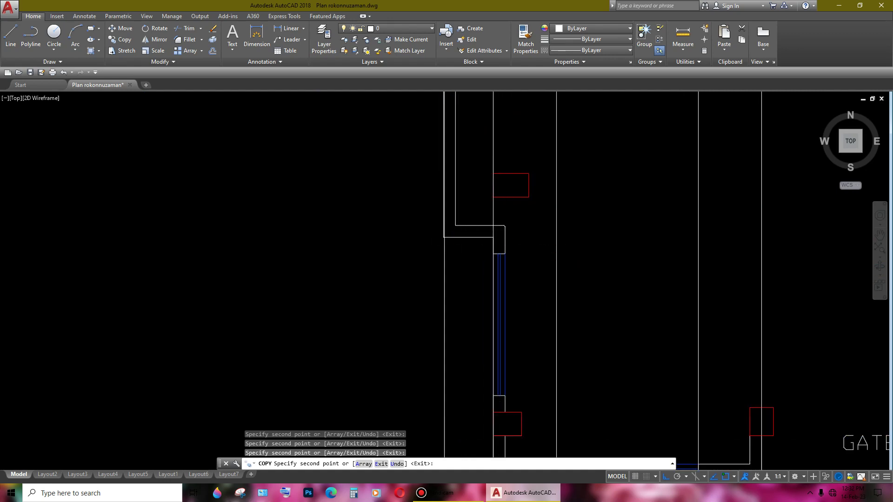
scroll(432, 247, "down", 2)
scroll(475, 279, "down", 2)
- End the column copy and pan up to the area above the ground floor plan
scroll(542, 165, "down", 3)
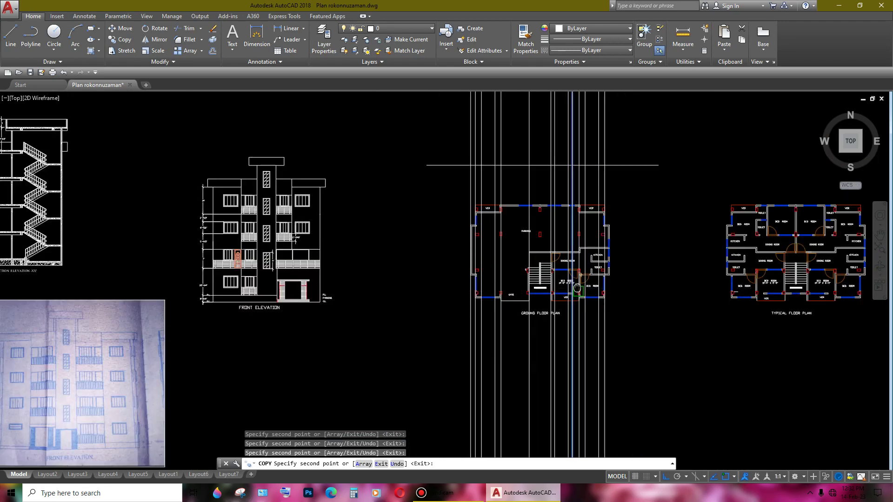
scroll(540, 233, "up", 3)
key("Return")
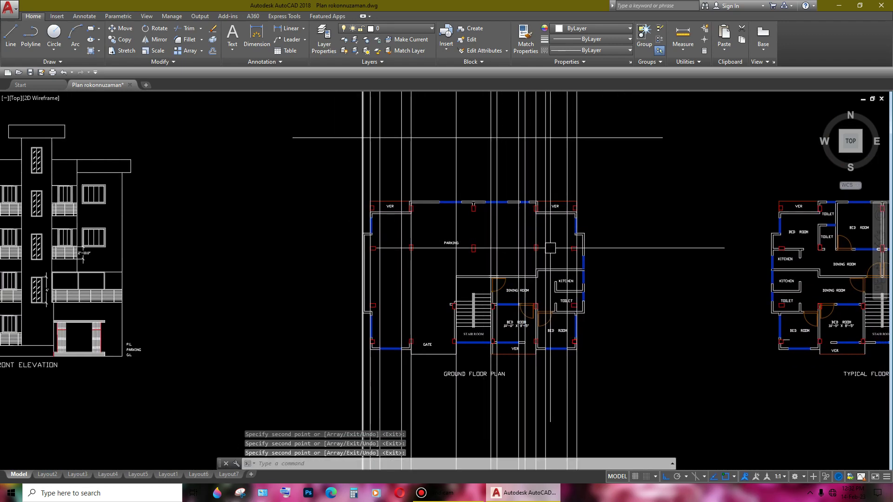
middle_click_drag(585, 306, 583, 362)
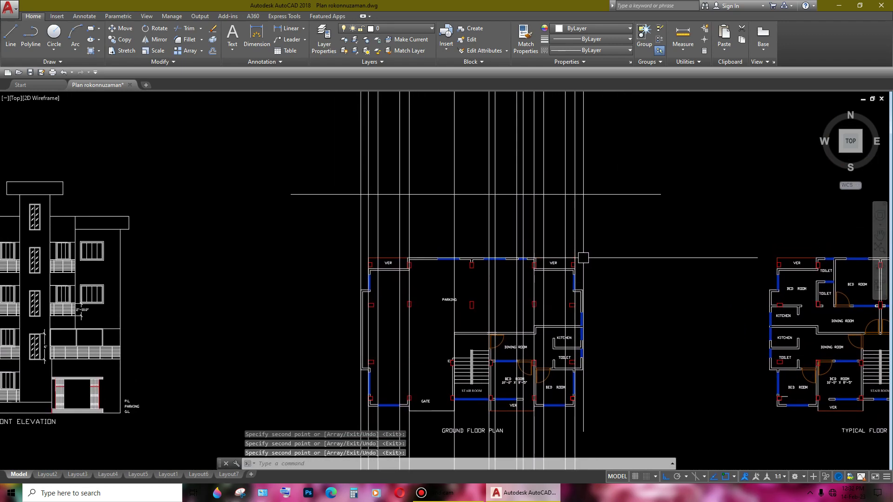
scroll(488, 344, "down", 5)
scroll(490, 315, "up", 4)
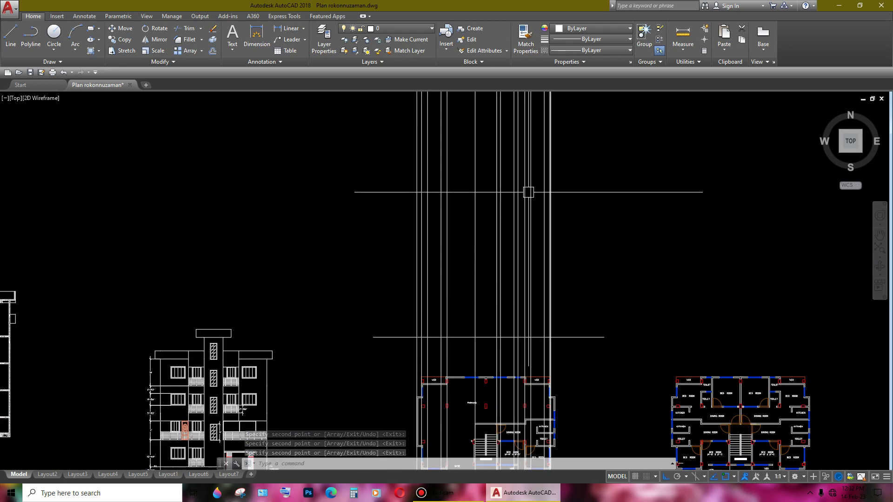
middle_click_drag(537, 339, 543, 278)
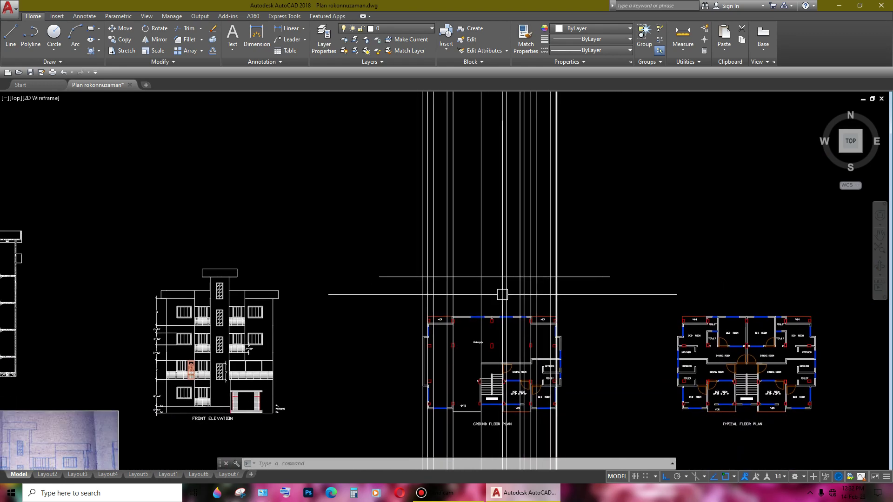
- Centre the elevation and ground floor plan in view and cancel any leftover command
scroll(510, 295, "up", 1)
scroll(510, 295, "up", 1)
scroll(489, 279, "down", 4)
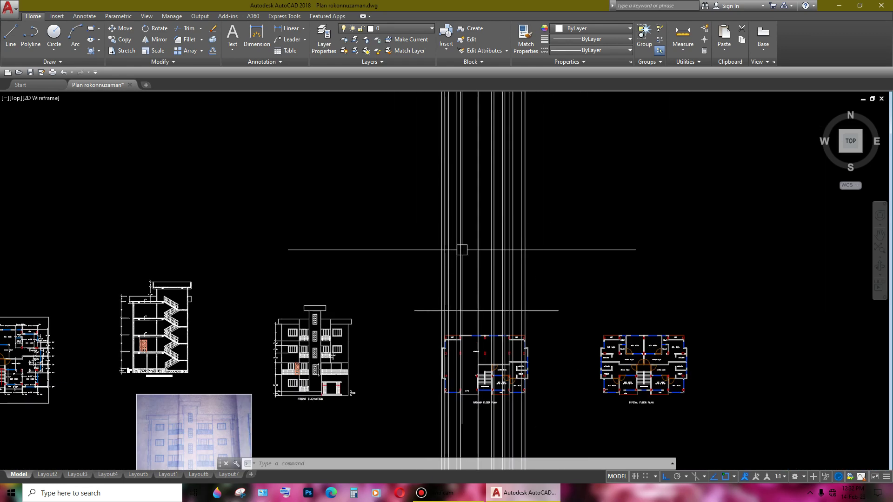
scroll(489, 291, "up", 3)
scroll(489, 279, "up", 2)
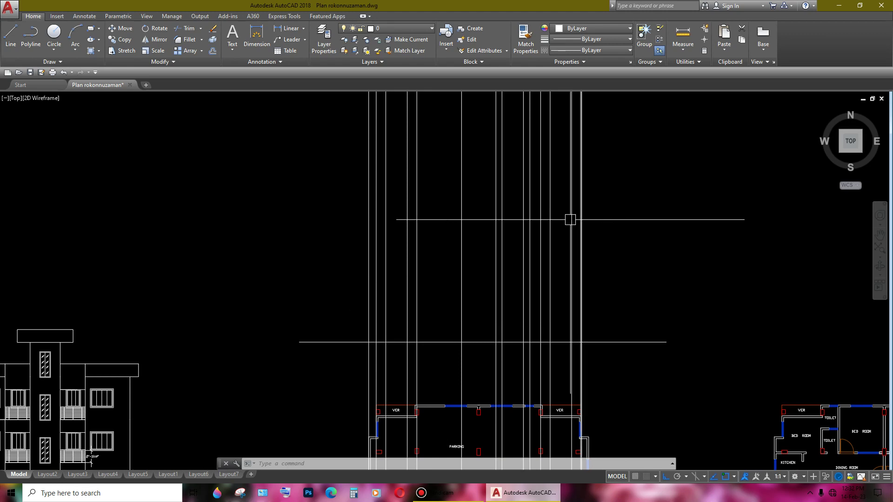
scroll(570, 220, "down", 2)
scroll(498, 235, "down", 2)
scroll(552, 193, "up", 2)
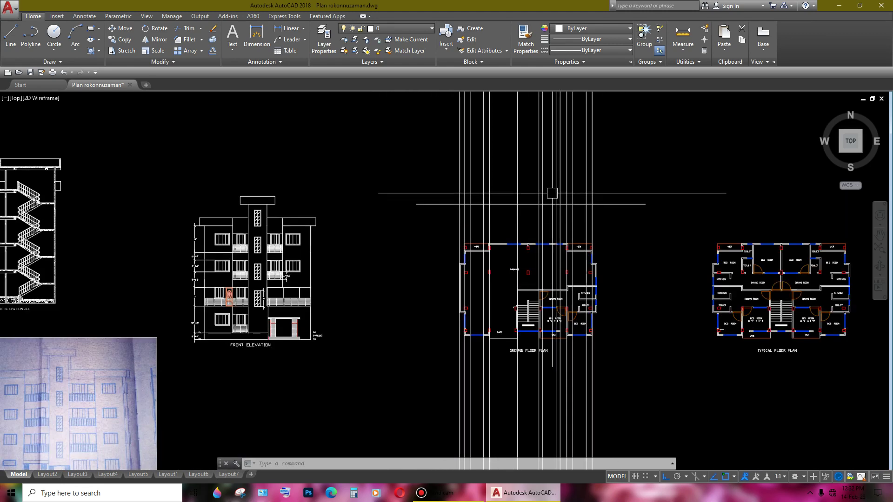
scroll(553, 193, "up", 2)
middle_click_drag(562, 219, 595, 194)
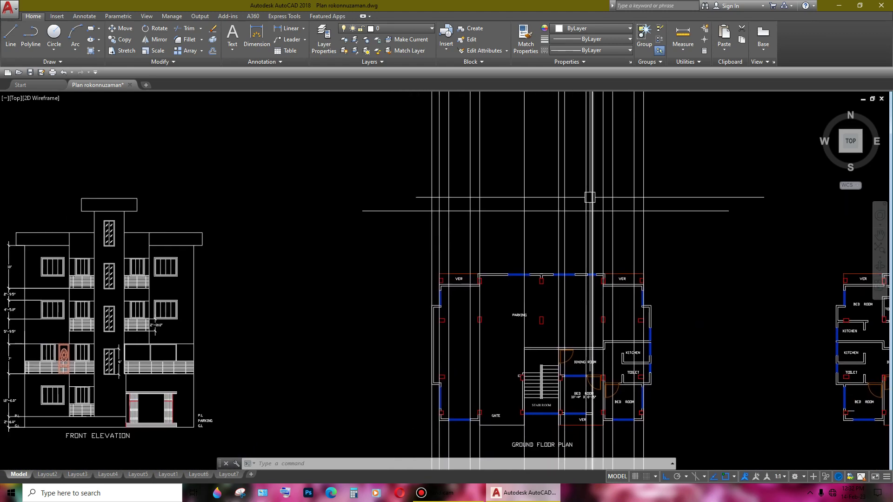
mouse_move(568, 253)
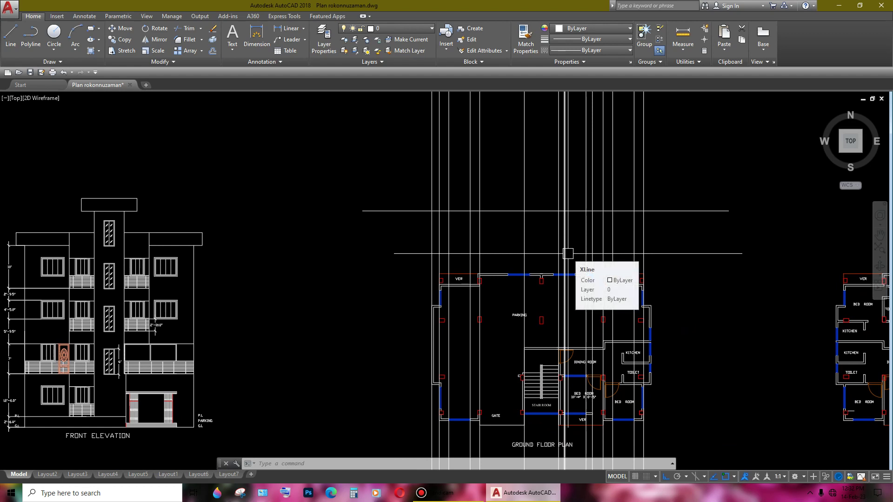
key("Escape")
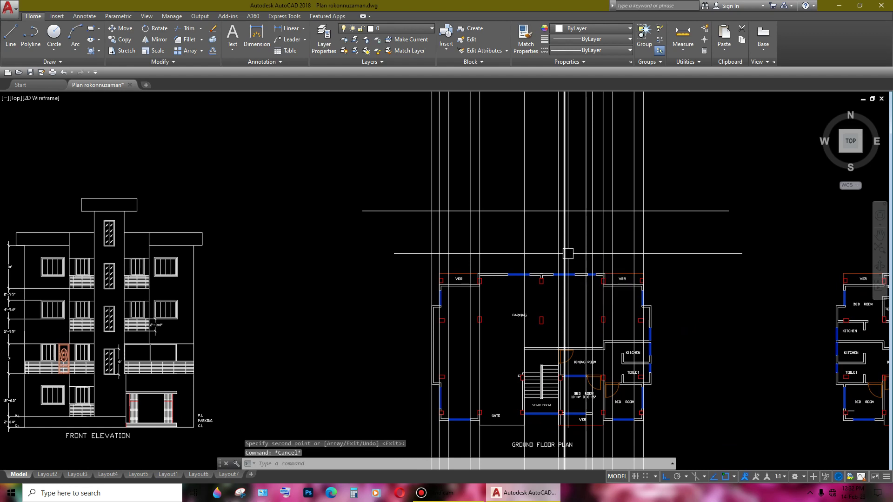
- Offset the horizontal construction line 2'6" upward, then check the parallel lines above the plan
type("o")
key("Return")
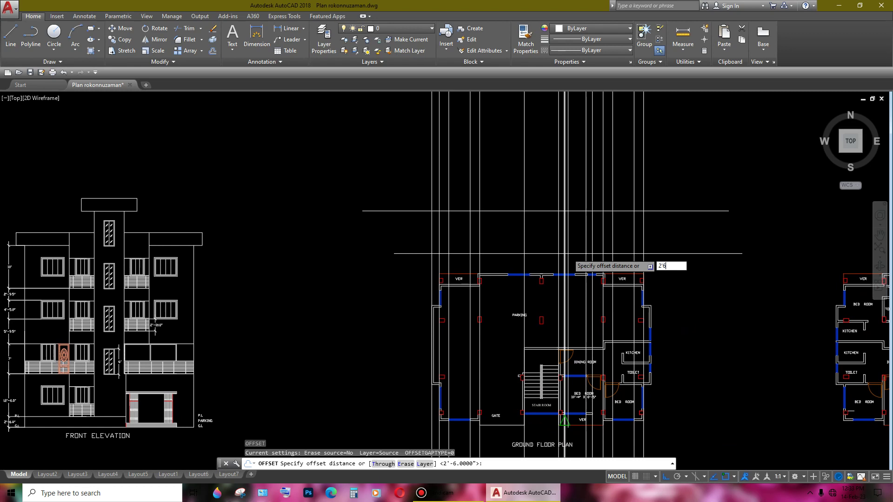
key("Return")
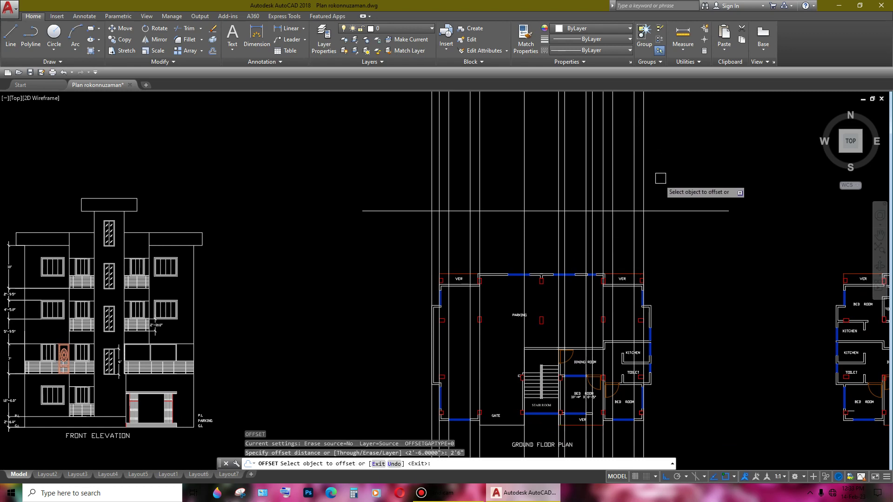
left_click(666, 211)
mouse_move(668, 201)
middle_mouse_down()
mouse_move(688, 201)
mouse_move(499, 216)
middle_mouse_up()
scroll(465, 218, "up", 2)
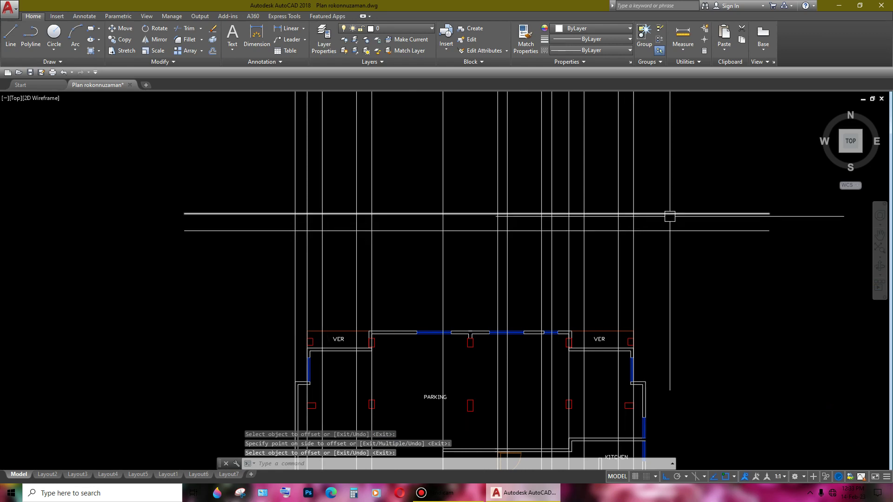
middle_click_drag(670, 215, 653, 260)
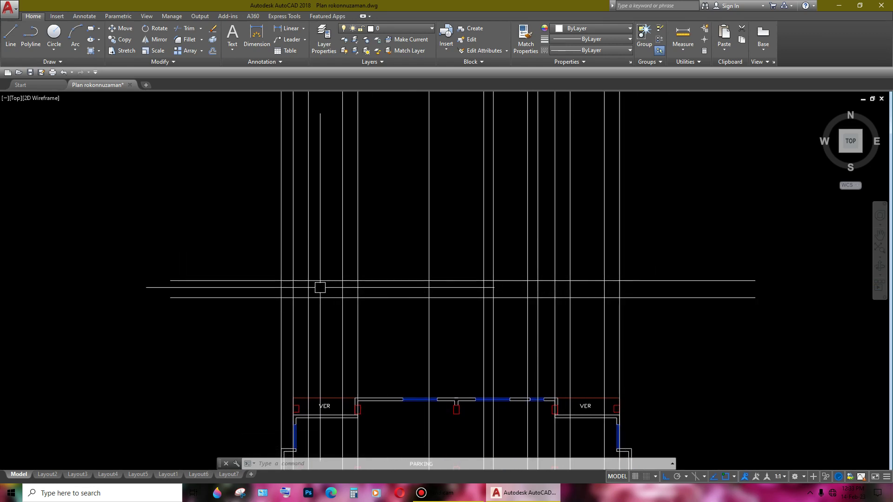
middle_click_drag(567, 294, 561, 311)
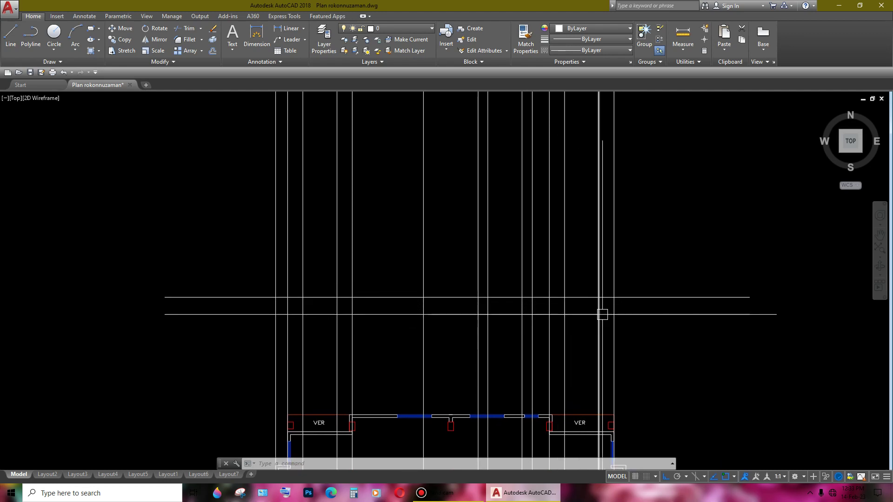
mouse_move(624, 249)
middle_mouse_down()
mouse_move(624, 276)
mouse_move(608, 288)
middle_mouse_up()
scroll(624, 275, "down", 4)
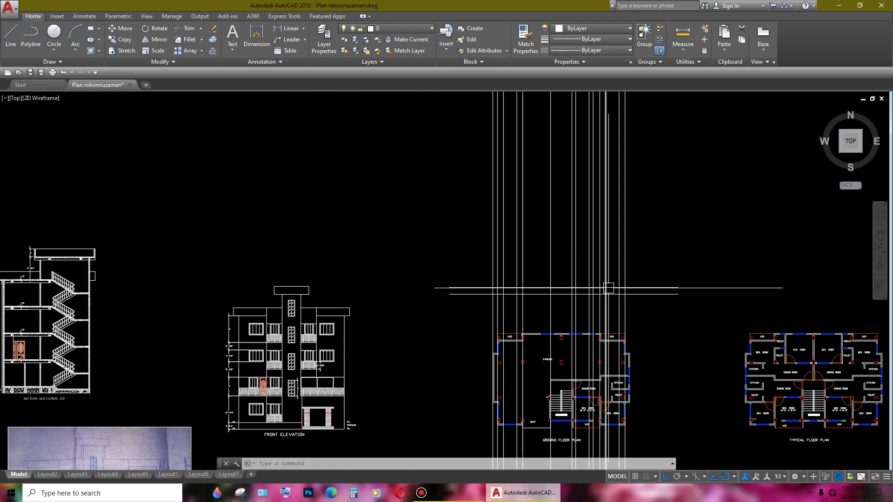
scroll(634, 297, "up", 3)
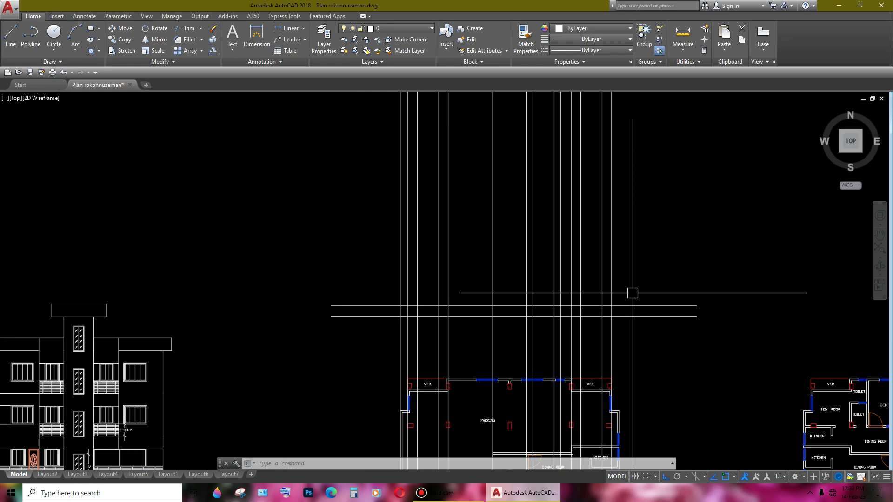
- Zoom into the section elevation to read its 10' storey height and 2'-6" dimensions
scroll(632, 293, "down", 3)
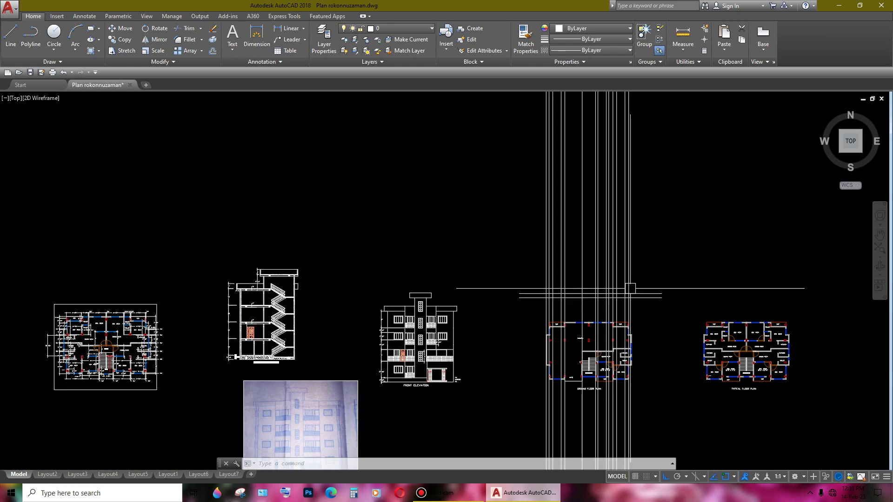
scroll(601, 300, "up", 1)
middle_click_drag(516, 307, 538, 308)
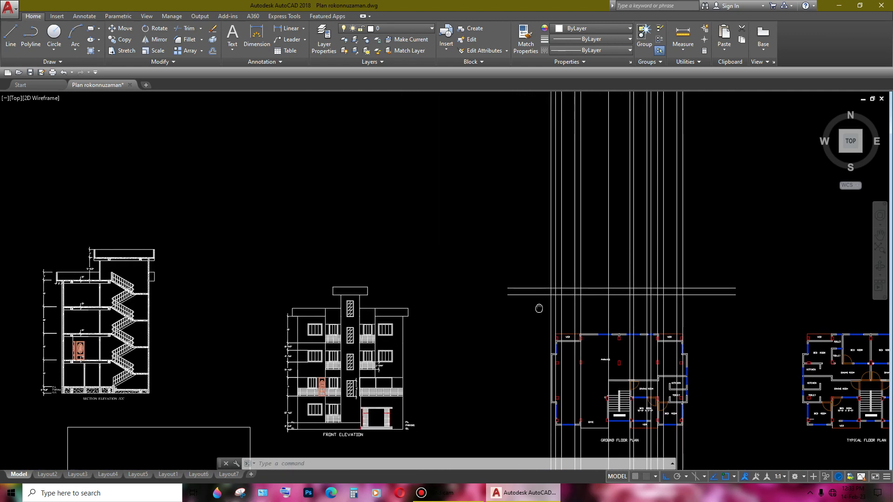
scroll(39, 369, "up", 3)
scroll(40, 370, "up", 4)
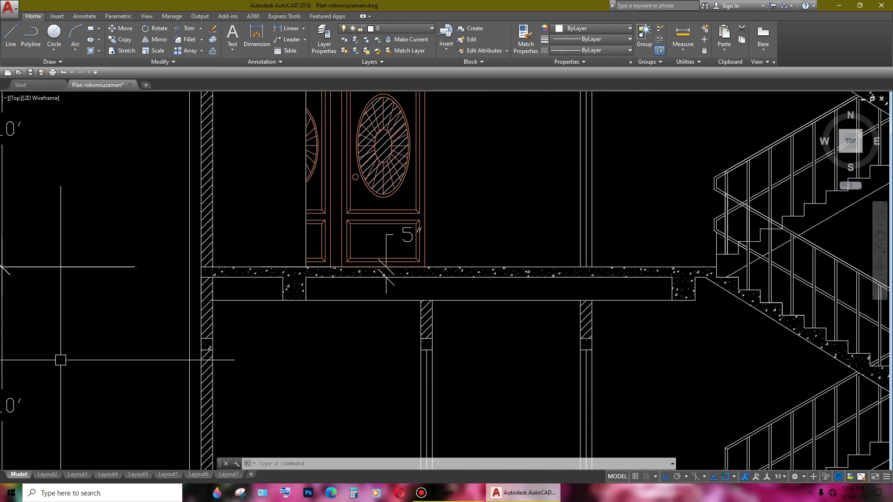
scroll(39, 369, "up", 2)
middle_click_drag(318, 299, 386, 224)
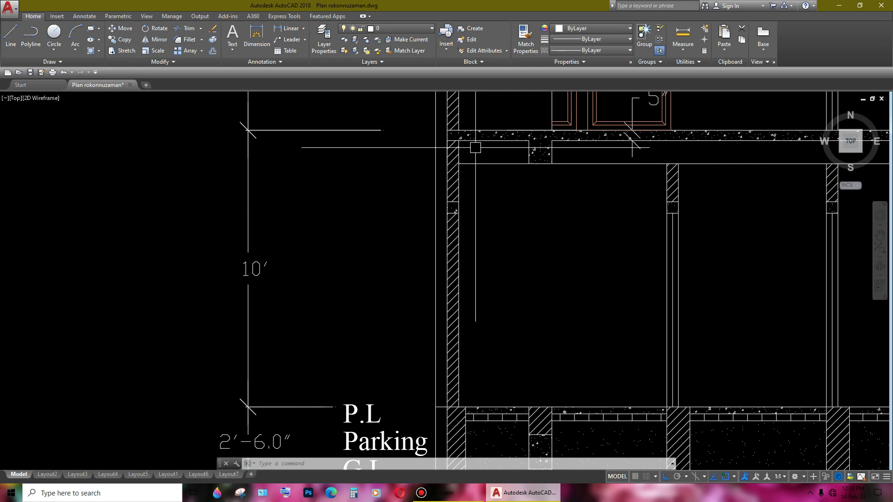
scroll(426, 214, "down", 10)
- Return the view to the elevation grid above the floor plans
middle_click_drag(698, 270, 279, 269)
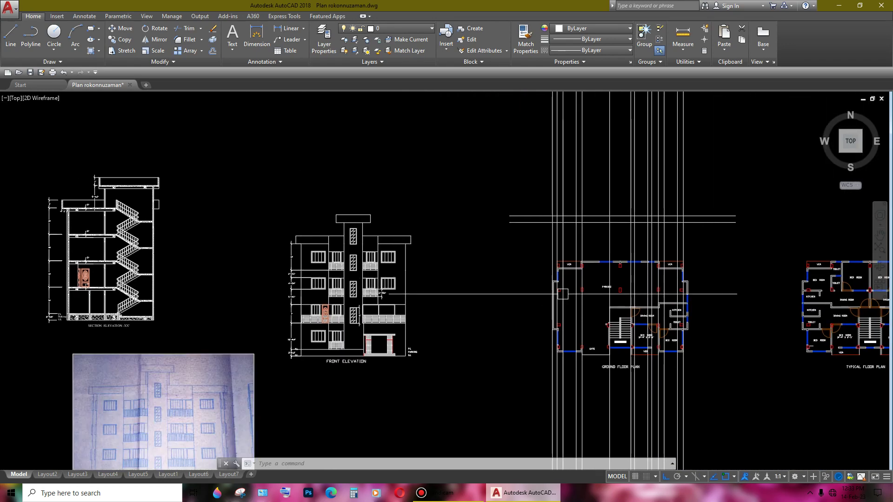
scroll(568, 270, "up", 2)
scroll(568, 270, "up", 2)
scroll(538, 239, "up", 2)
scroll(540, 315, "up", 2)
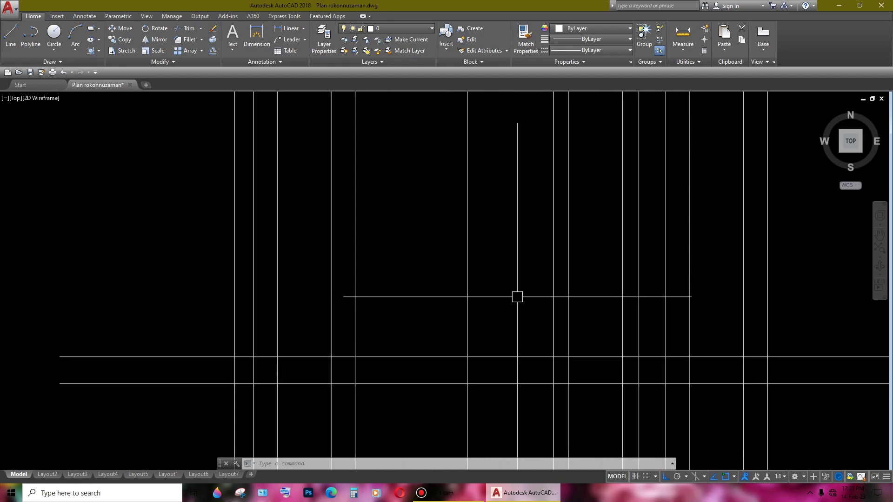
scroll(516, 295, "up", 2)
scroll(512, 313, "up", 1)
scroll(484, 325, "down", 1)
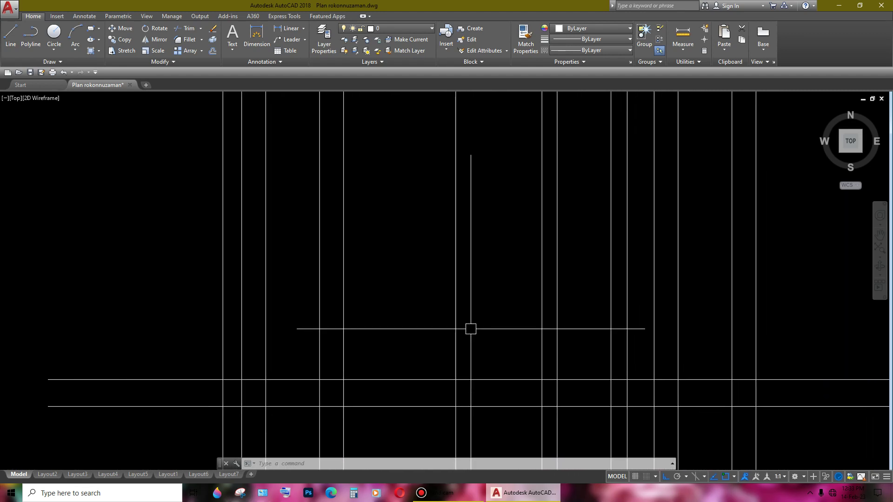
type("O")
- Offset a horizontal grid line 10' upward to mark the storey height
key("Return")
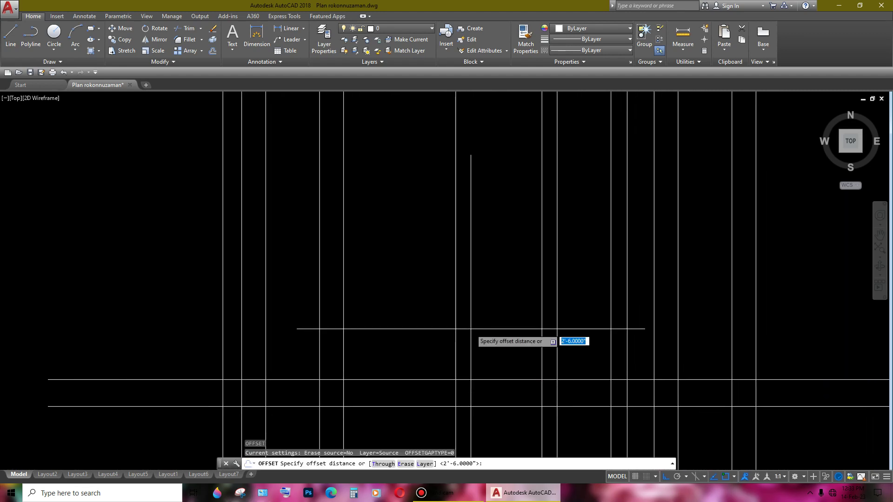
key("Return")
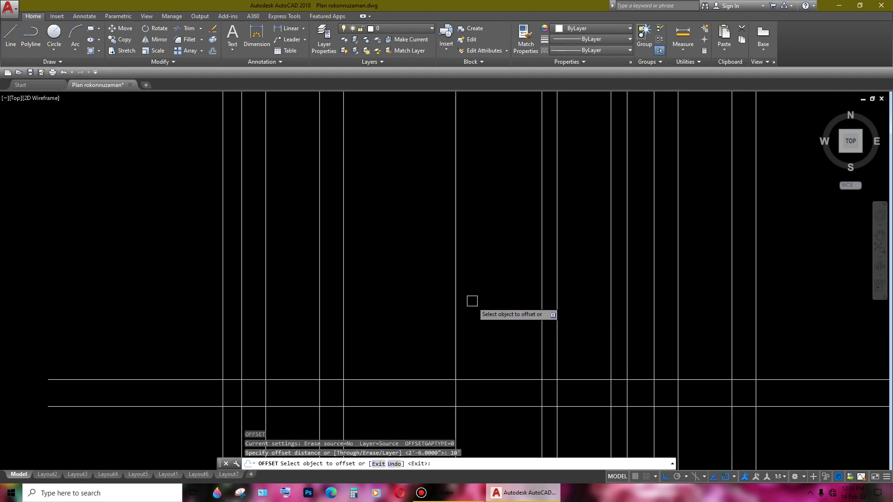
left_click(786, 379)
left_click(777, 325)
middle_click_drag(649, 277, 461, 296)
key("Return")
scroll(522, 321, "down", 2)
scroll(464, 319, "down", 2)
scroll(552, 282, "down", 2)
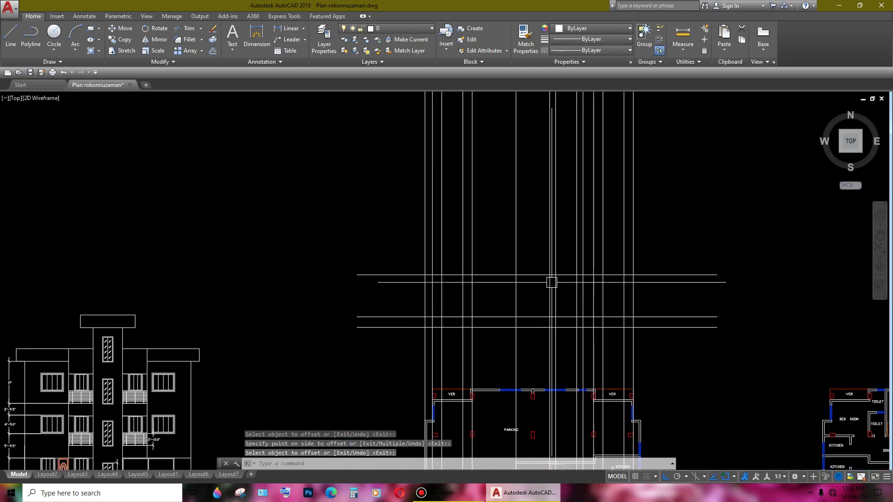
scroll(551, 281, "up", 4)
scroll(681, 326, "down", 2)
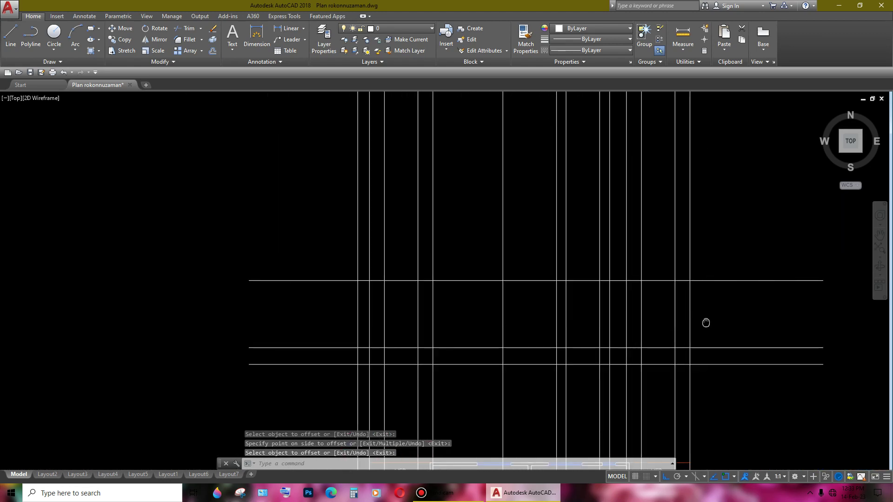
middle_click_drag(706, 323, 696, 310)
- Offset the topmost horizontal grid line by 5" to add a close parallel line
type("o")
key("Return")
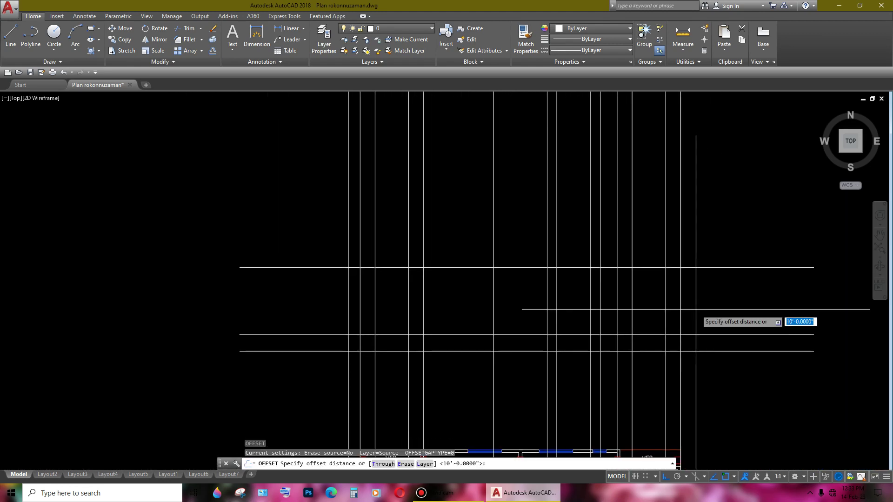
type("\"")
key("Return")
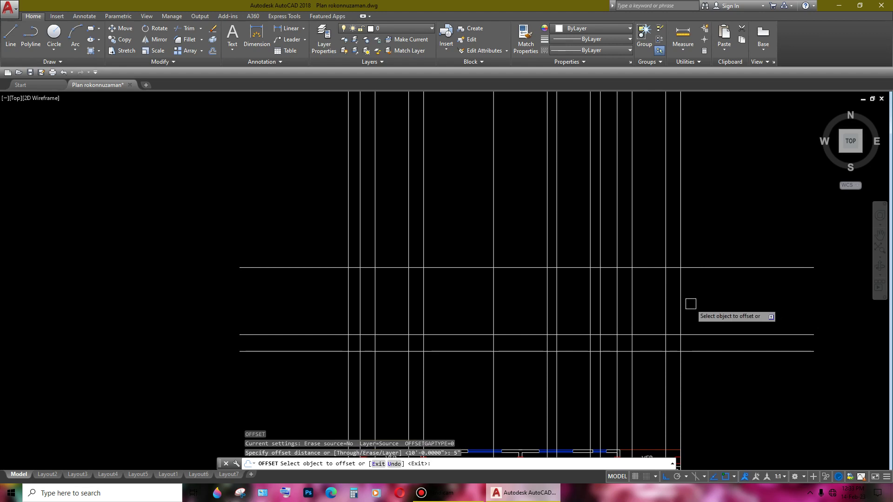
left_click(702, 267)
left_click(665, 302)
key("Return")
middle_click_drag(594, 298, 556, 286)
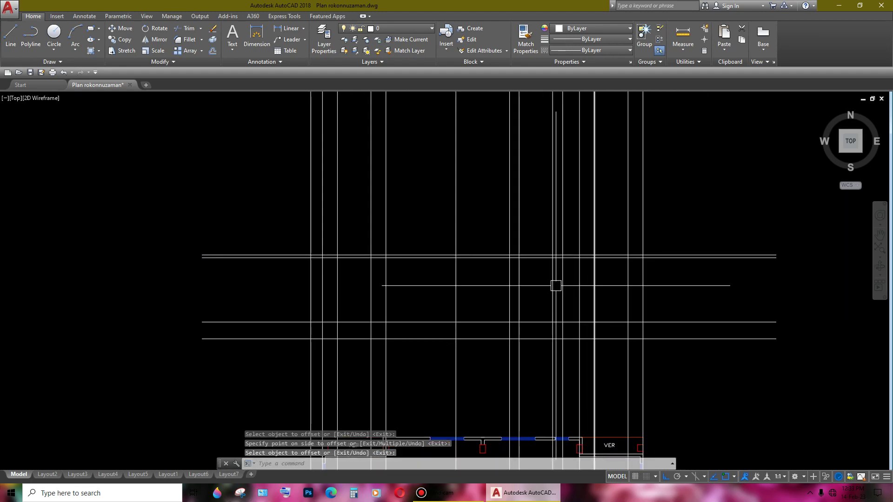
mouse_move(468, 294)
middle_mouse_down()
mouse_move(434, 275)
mouse_move(482, 300)
middle_mouse_up()
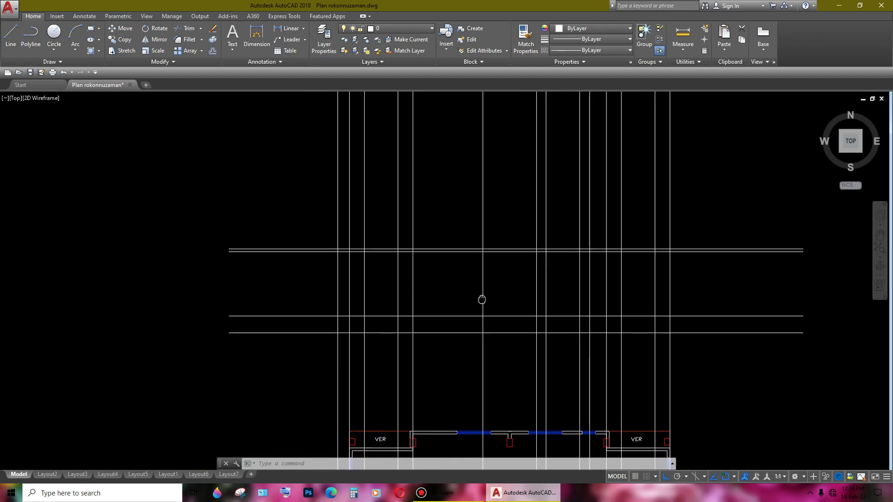
- Bring the toilet and bed room walls on the plan's right side into view
middle_click_drag(482, 300, 463, 295)
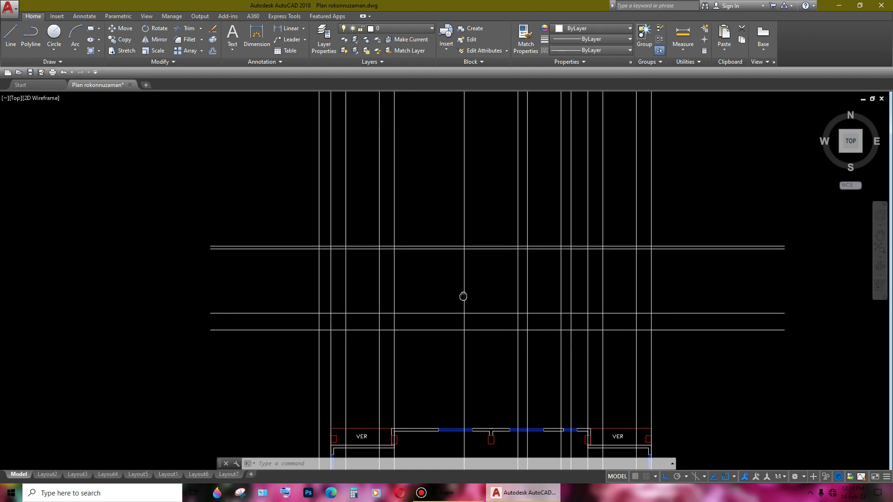
scroll(409, 280, "up", 2)
scroll(512, 282, "down", 2)
scroll(521, 282, "up", 2)
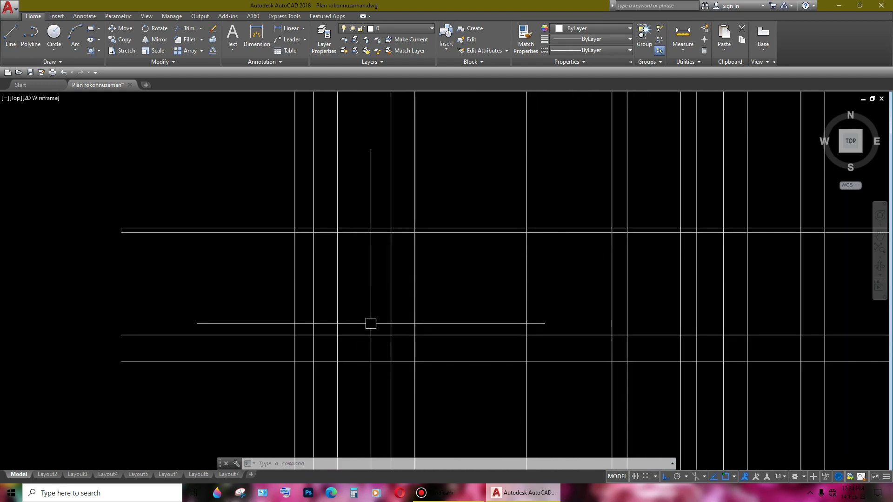
scroll(431, 284, "down", 3)
middle_click_drag(420, 414, 419, 324)
scroll(419, 324, "up", 3)
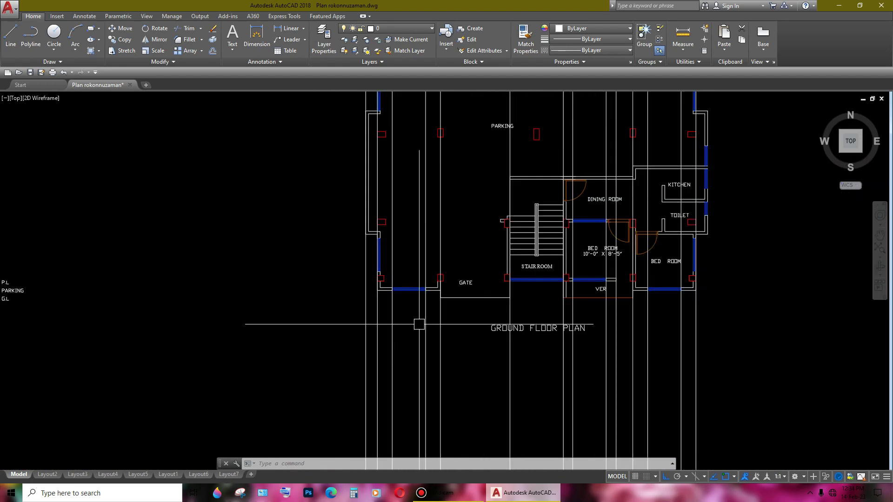
scroll(420, 325, "up", 2)
middle_click_drag(686, 326, 572, 370)
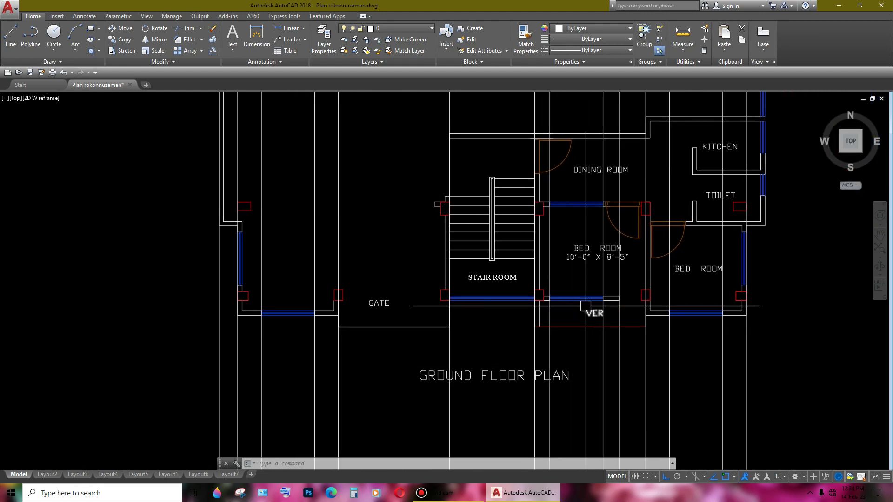
middle_click_drag(690, 329, 586, 354)
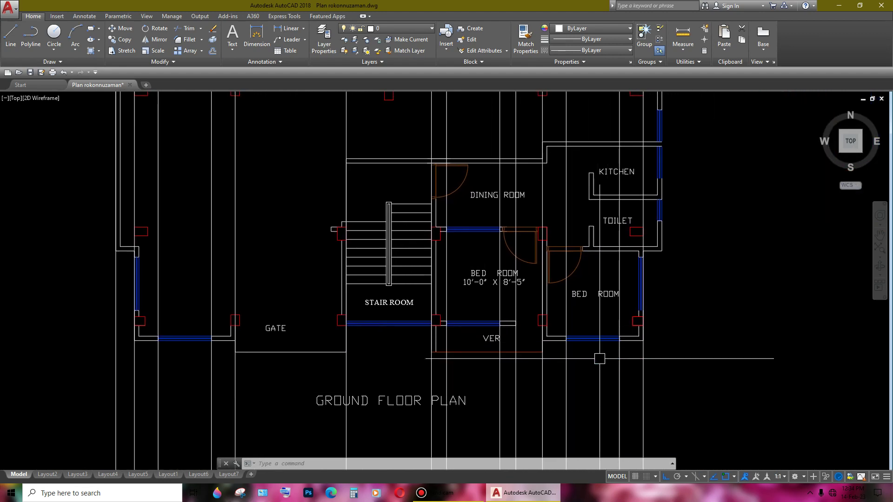
middle_click_drag(670, 320, 591, 345)
scroll(587, 281, "up", 2)
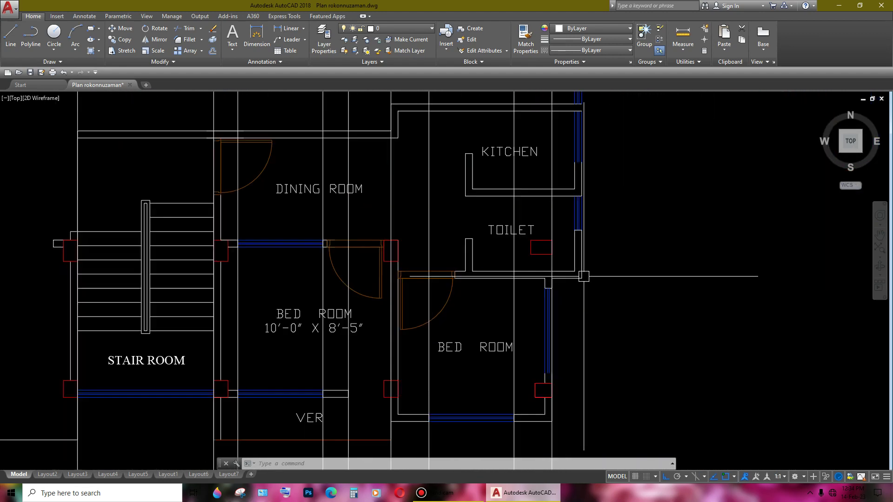
middle_click_drag(594, 386, 600, 292)
- Copy the vertical grid line beside the bed room onto the outer wall edge
left_click(558, 367)
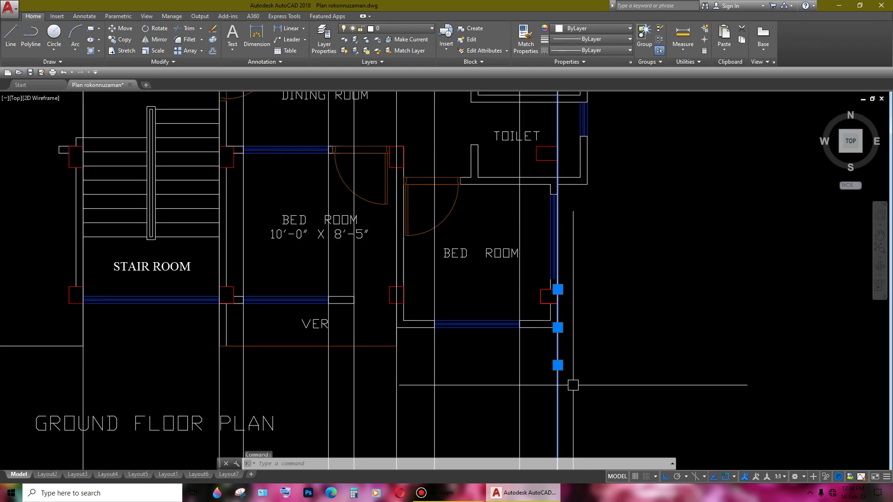
type("cp")
key("Return")
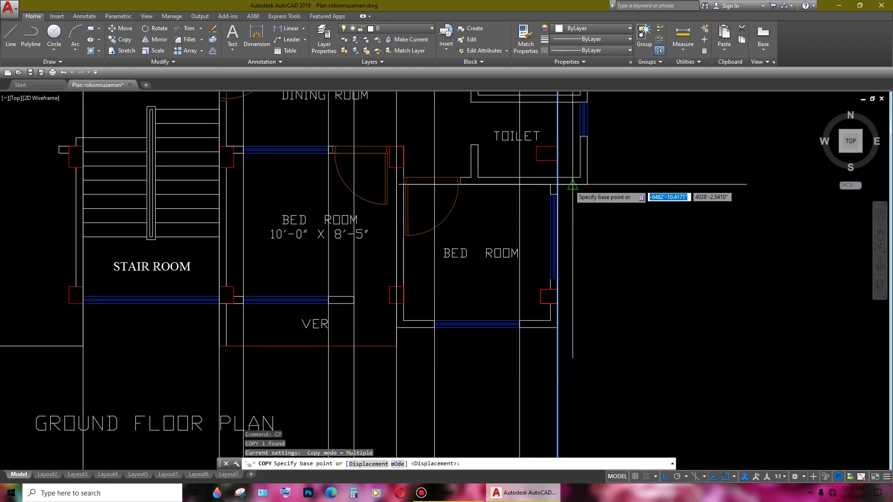
scroll(568, 182, "up", 3)
left_click(538, 191)
left_click(617, 191)
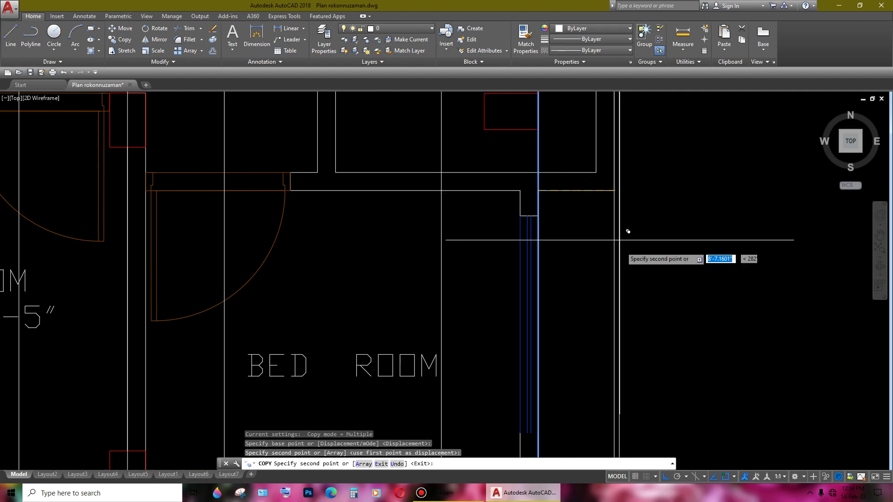
scroll(628, 230, "down", 5)
key("Return")
scroll(512, 298, "down", 5)
scroll(511, 297, "up", 2)
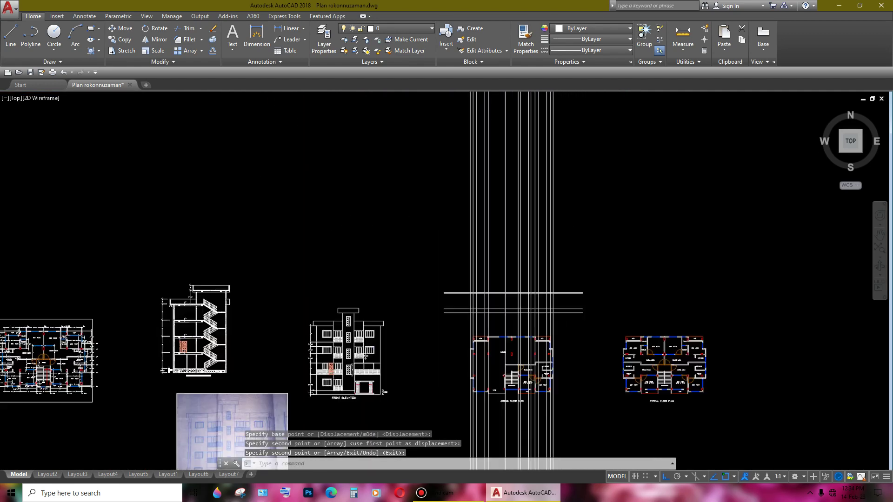
scroll(558, 280, "up", 3)
mouse_move(589, 287)
middle_mouse_down()
mouse_move(615, 263)
mouse_move(612, 275)
middle_mouse_up()
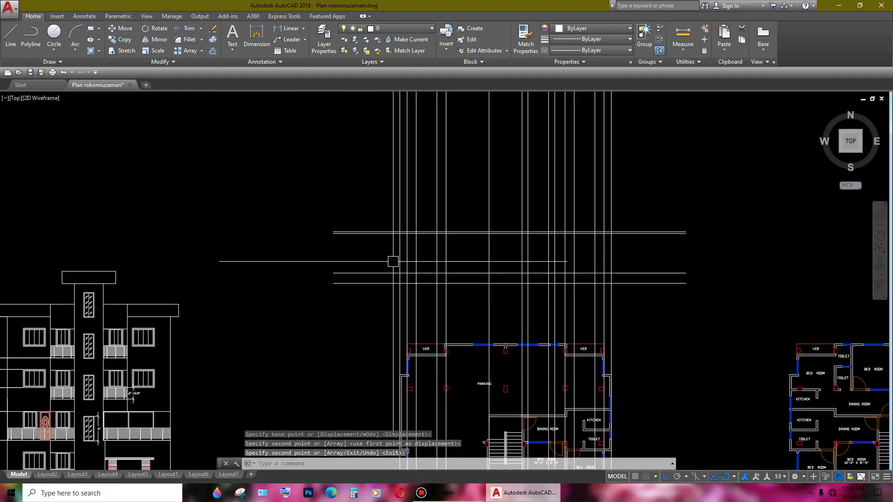
scroll(499, 289, "up", 2)
middle_click_drag(499, 289, 479, 260)
scroll(495, 254, "down", 4)
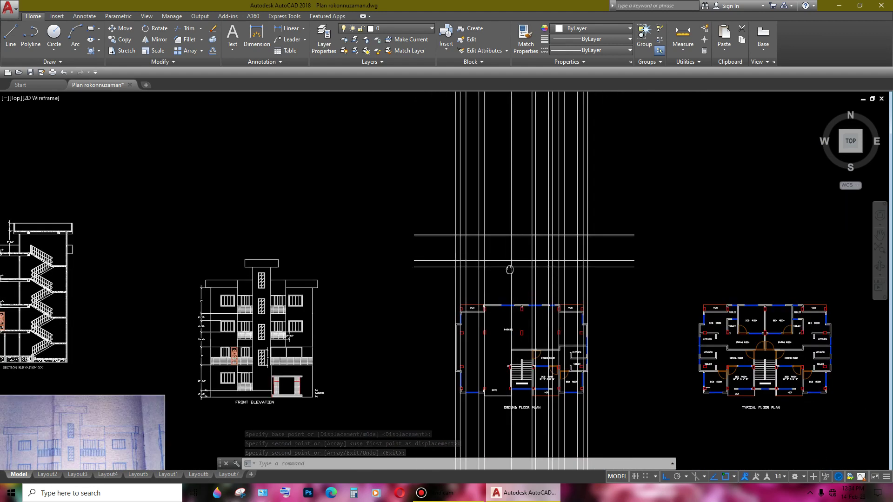
middle_click_drag(420, 201, 462, 207)
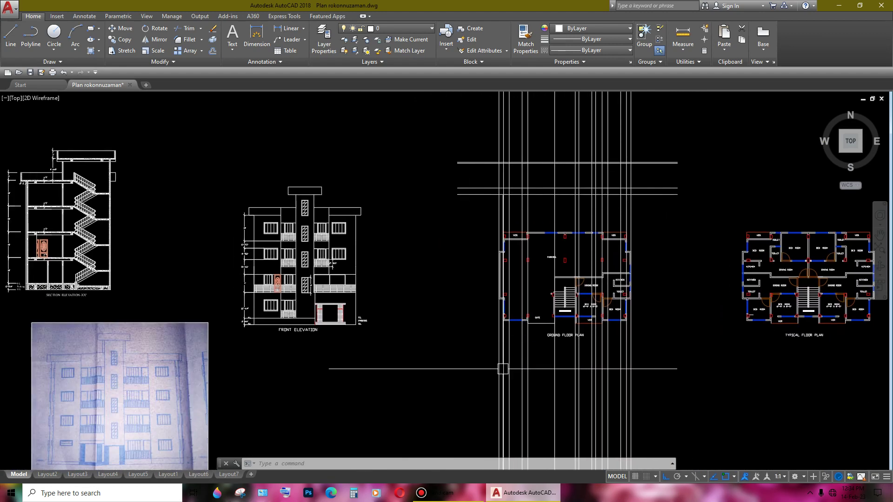
scroll(514, 307, "up", 4)
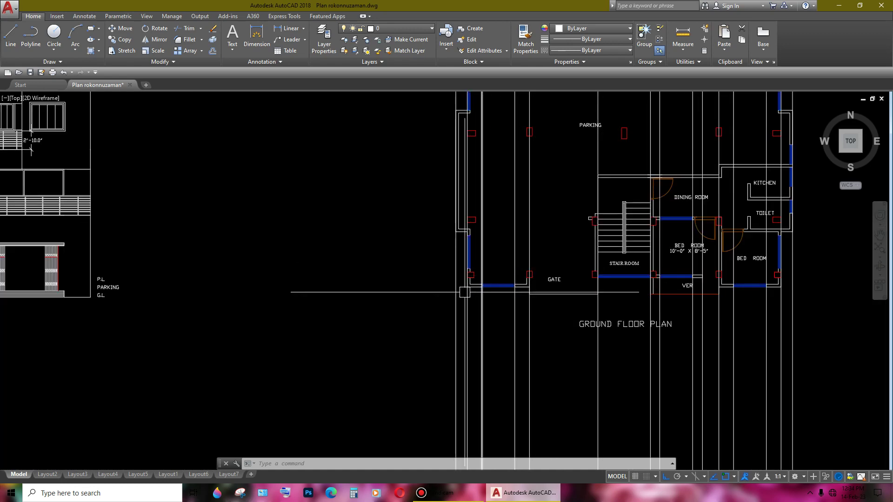
scroll(526, 287, "down", 5)
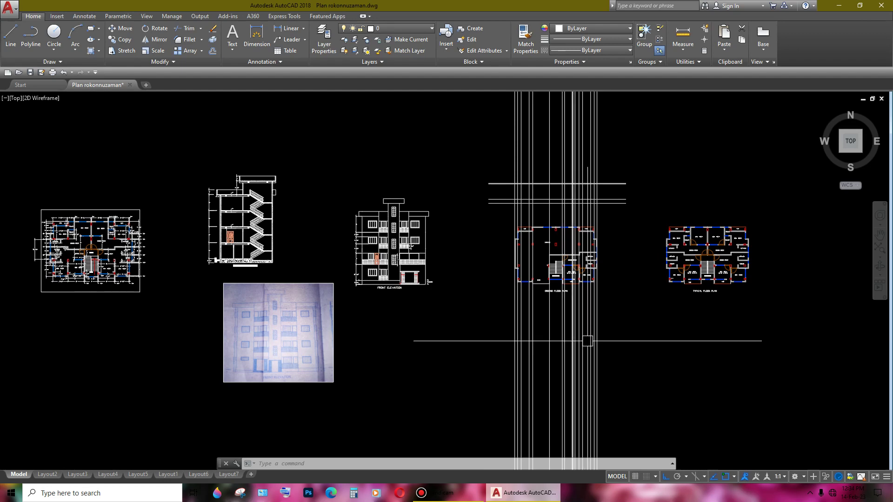
scroll(710, 308, "up", 2)
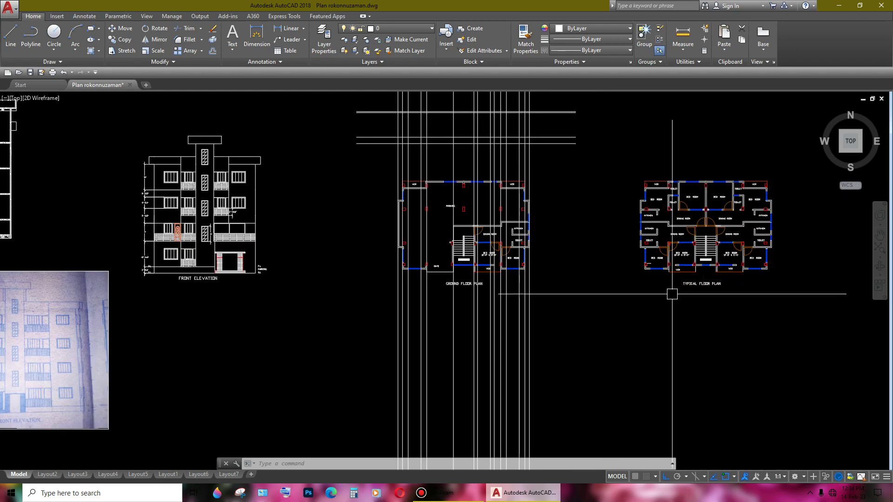
scroll(673, 294, "down", 2)
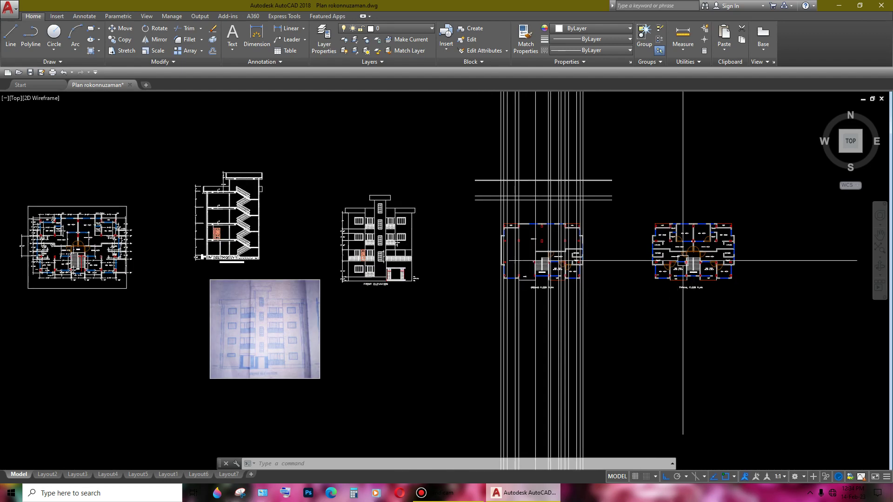
scroll(698, 271, "up", 2)
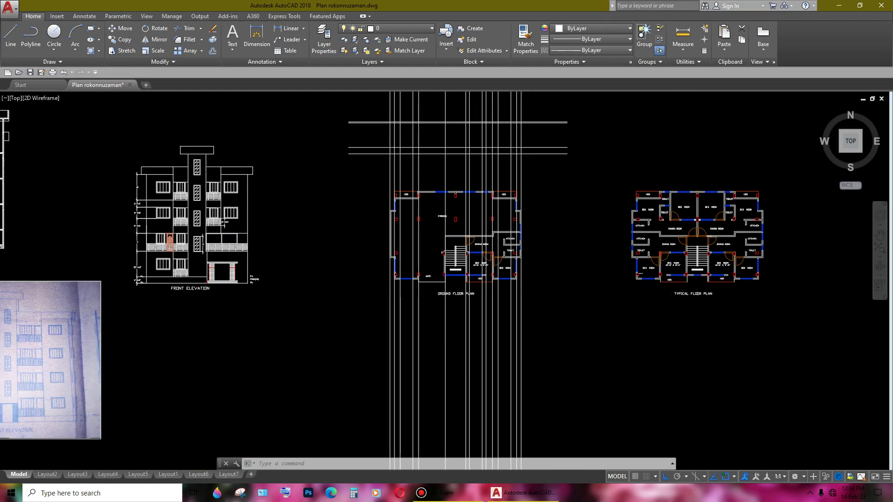
scroll(456, 280, "up", 2)
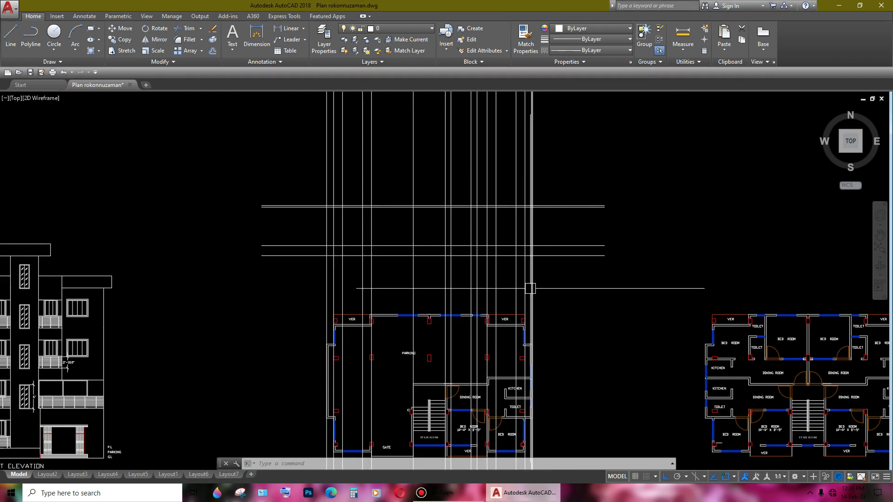
scroll(533, 268, "up", 4)
scroll(590, 276, "down", 4)
scroll(591, 267, "down", 3)
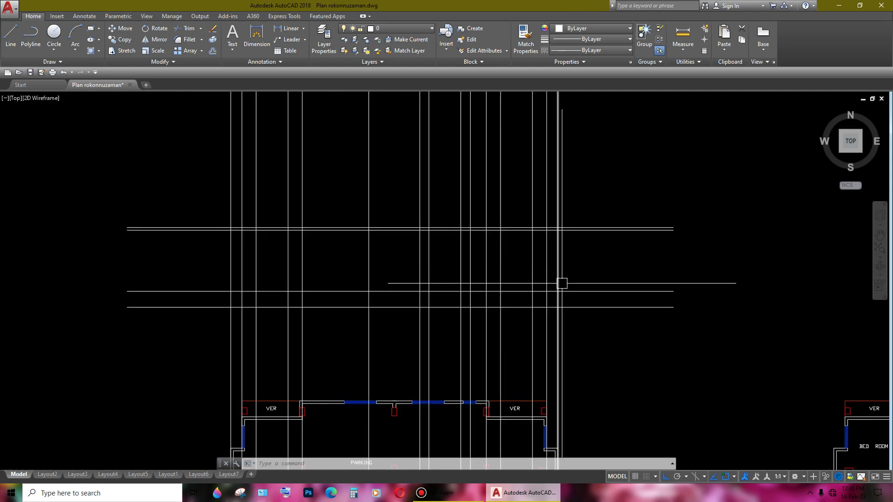
scroll(592, 267, "down", 3)
middle_click_drag(623, 321, 645, 307)
scroll(526, 284, "up", 4)
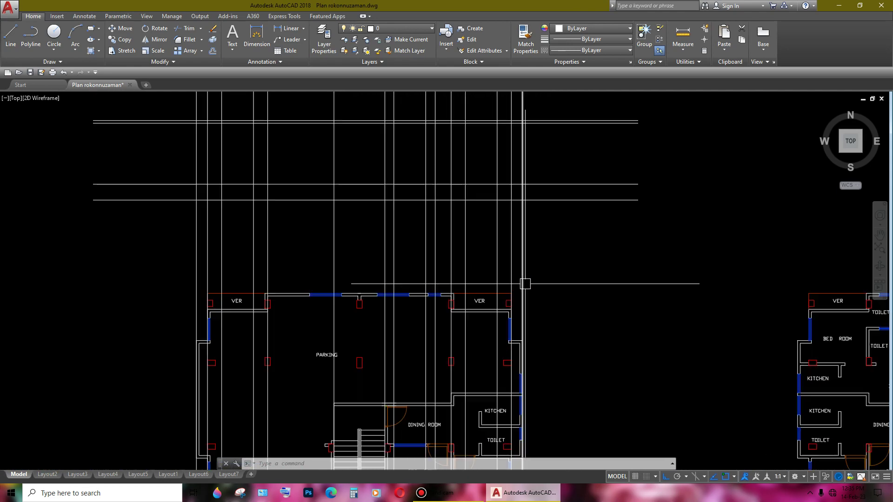
scroll(526, 281, "down", 4)
middle_click_drag(521, 278, 542, 313)
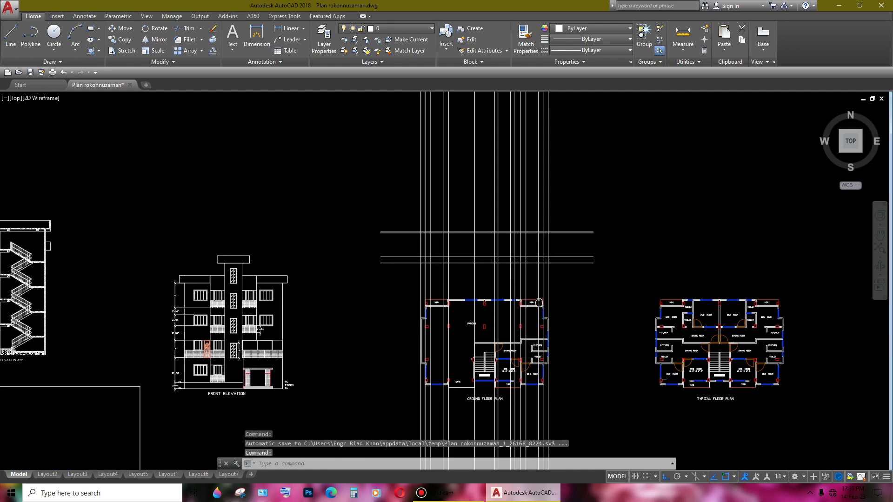
scroll(530, 331, "up", 5)
scroll(534, 334, "up", 2)
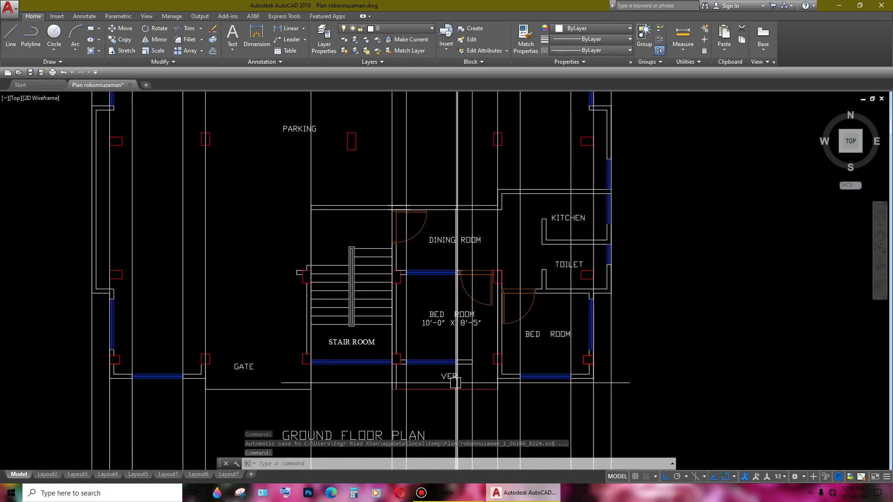
scroll(395, 369, "up", 2)
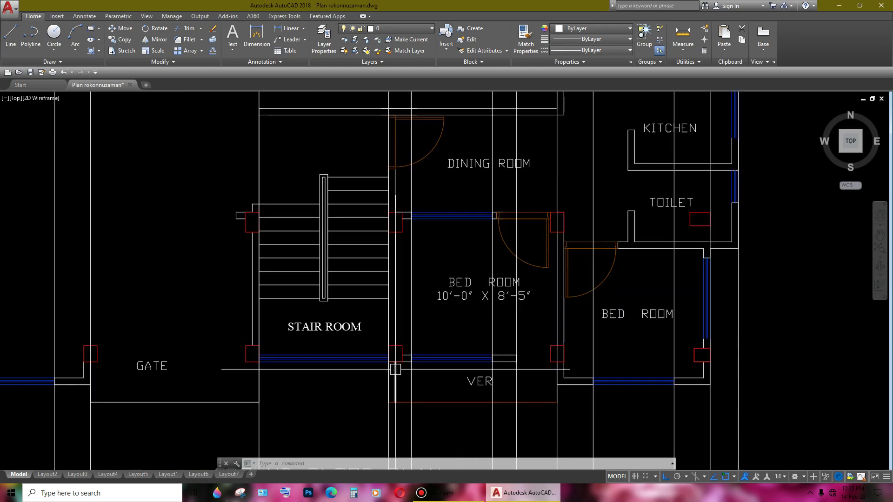
scroll(446, 356, "down", 4)
scroll(445, 356, "down", 3)
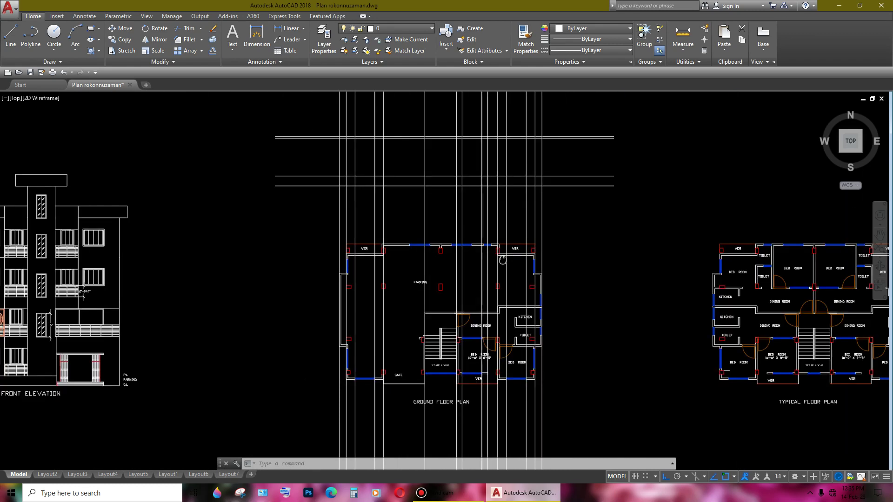
scroll(530, 289, "up", 1)
scroll(587, 254, "up", 4)
type("o")
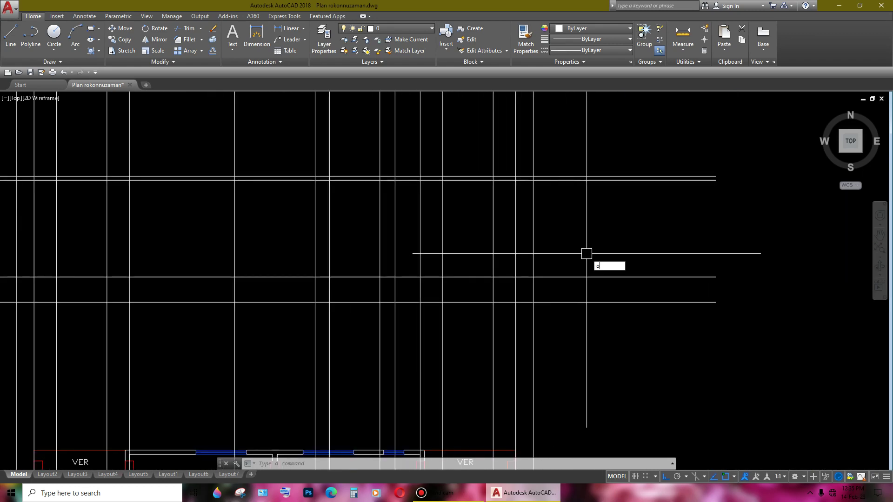
key("Return")
type("2'6")
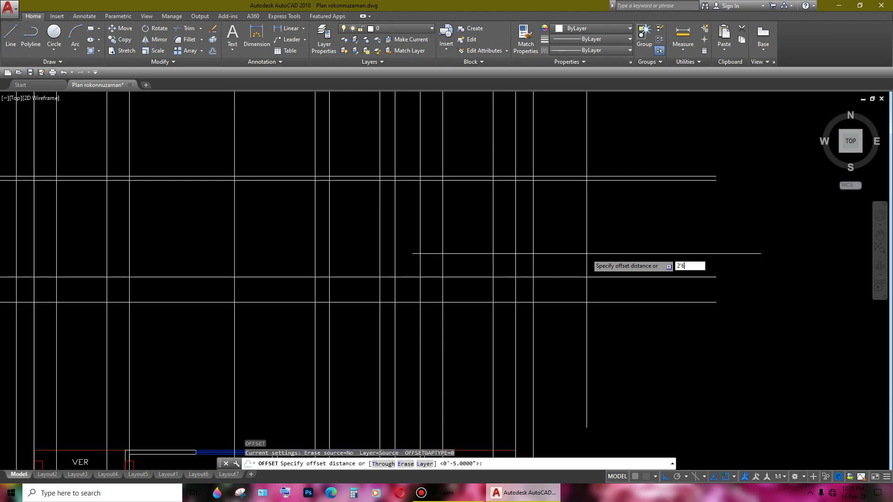
key("Return")
left_click(558, 276)
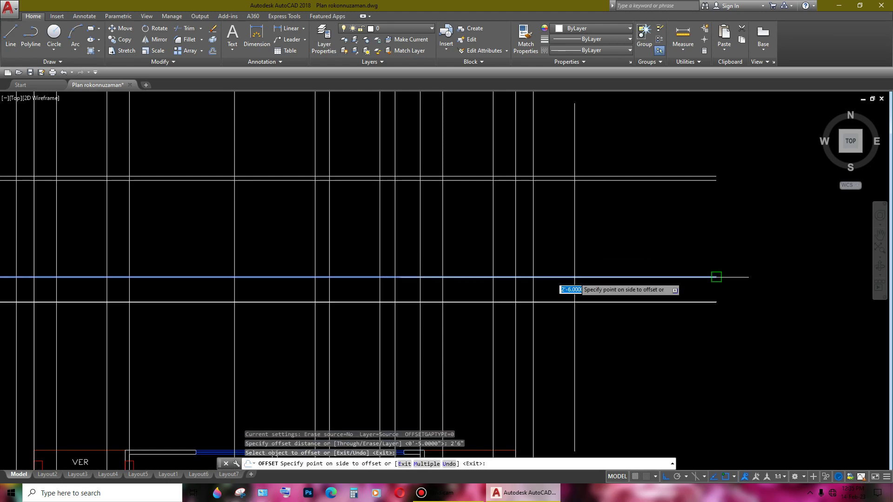
left_click(568, 253)
middle_click_drag(569, 254, 586, 245)
key("Return")
scroll(548, 265, "down", 2)
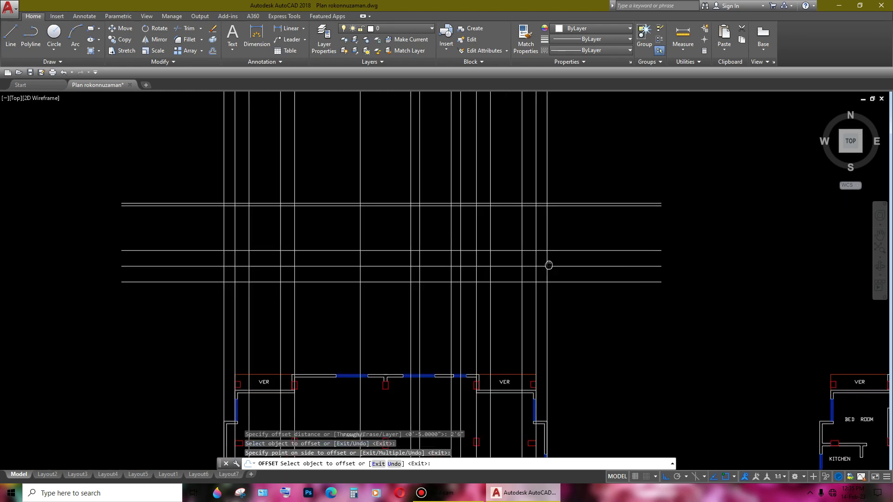
scroll(558, 265, "up", 3)
scroll(535, 262, "down", 1)
scroll(516, 262, "down", 2)
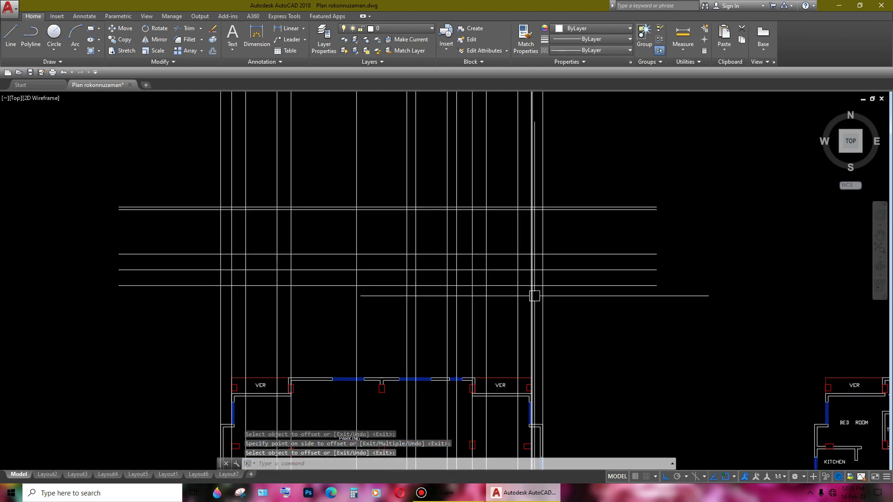
scroll(534, 293, "down", 2)
scroll(566, 221, "down", 2)
scroll(574, 173, "down", 2)
scroll(528, 311, "up", 4)
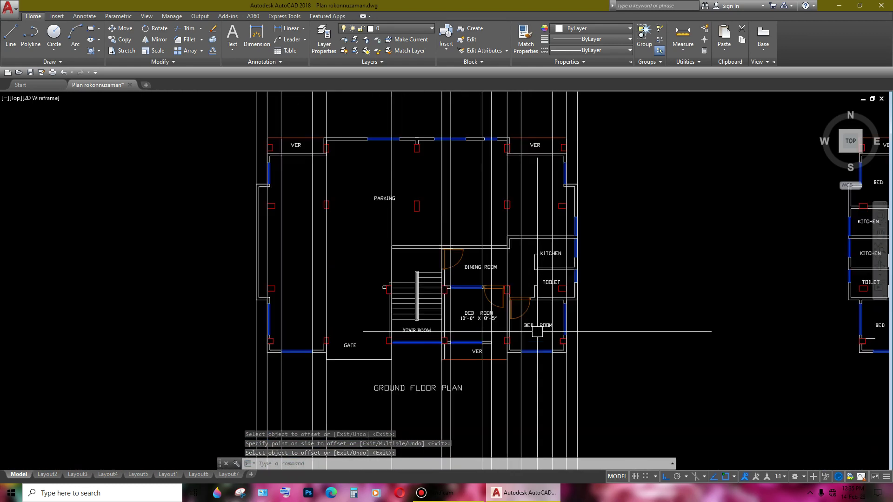
scroll(535, 330, "up", 3)
scroll(531, 368, "down", 2)
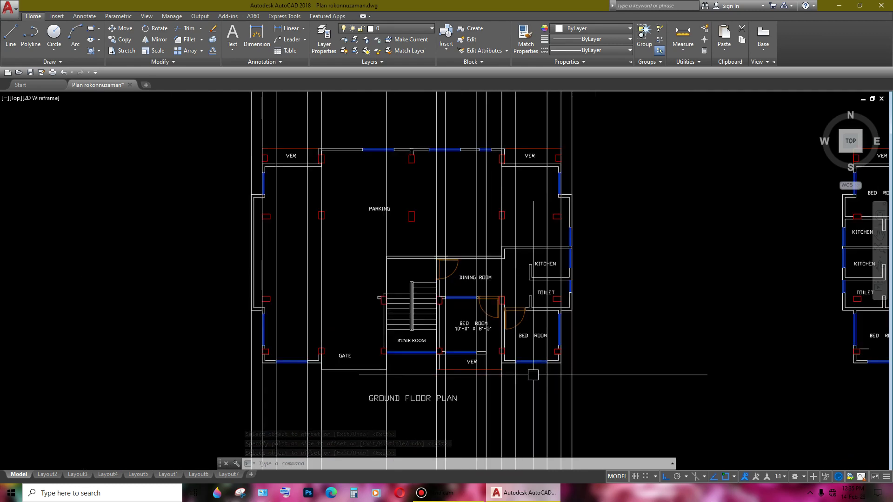
scroll(538, 351, "up", 2)
scroll(529, 368, "down", 2)
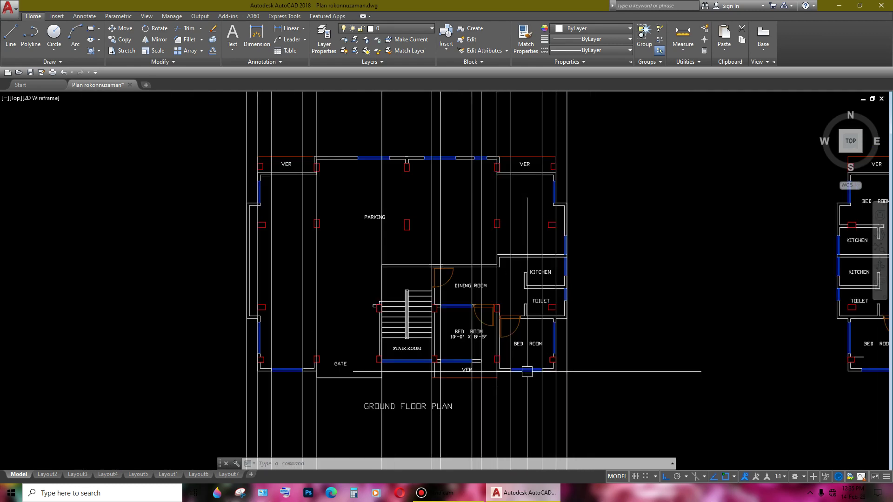
scroll(533, 378, "down", 4)
scroll(534, 242, "up", 2)
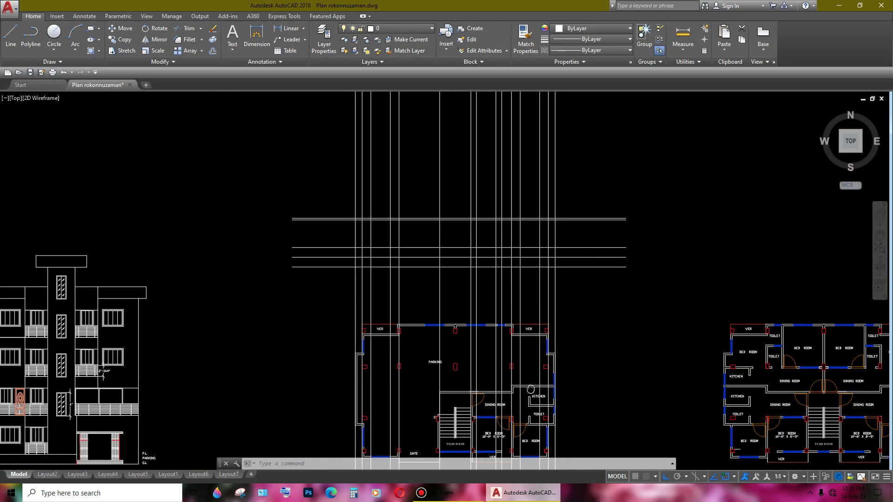
middle_click_drag(531, 389, 538, 361)
scroll(539, 226, "up", 4)
scroll(540, 242, "up", 1)
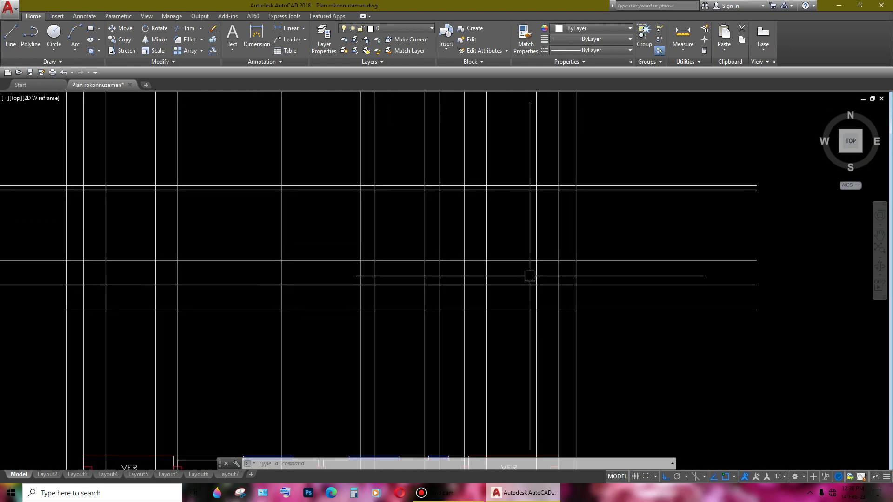
scroll(527, 265, "up", 1)
left_click(525, 257)
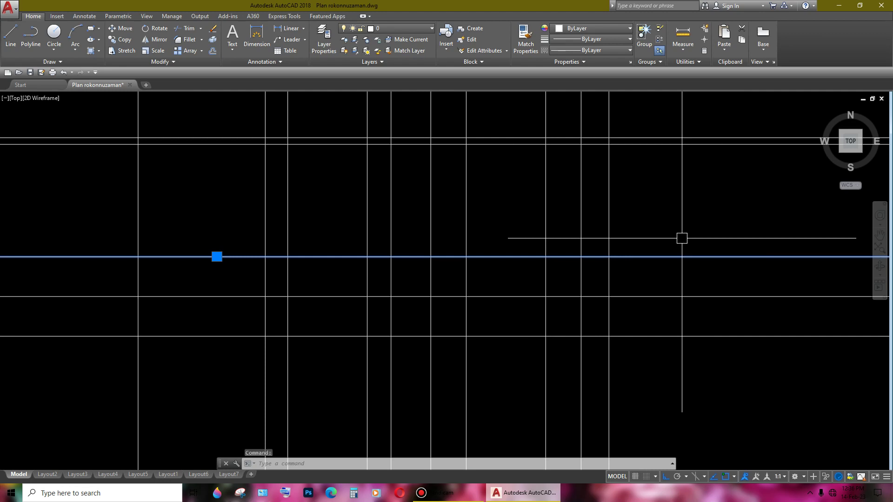
- Offset a horizontal elevation grid line 4'6" upward to create a new grid line
key("Escape")
key("Escape")
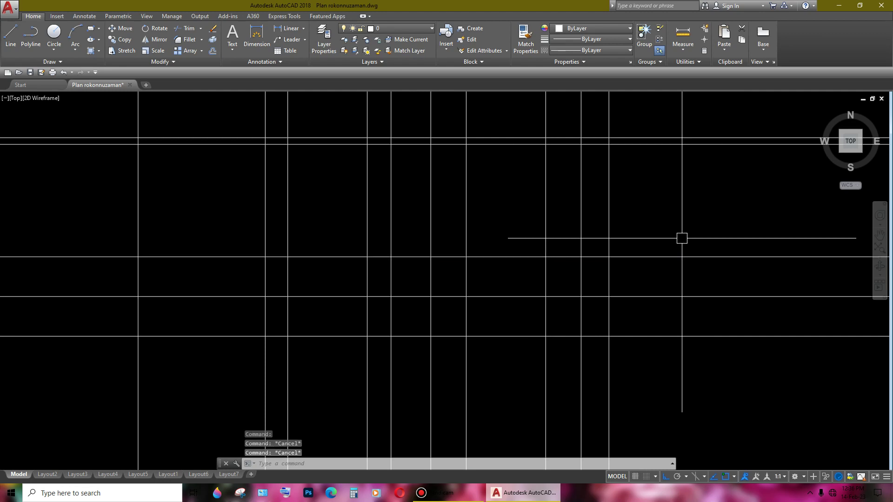
type("o")
key("Return")
type("4'6\"")
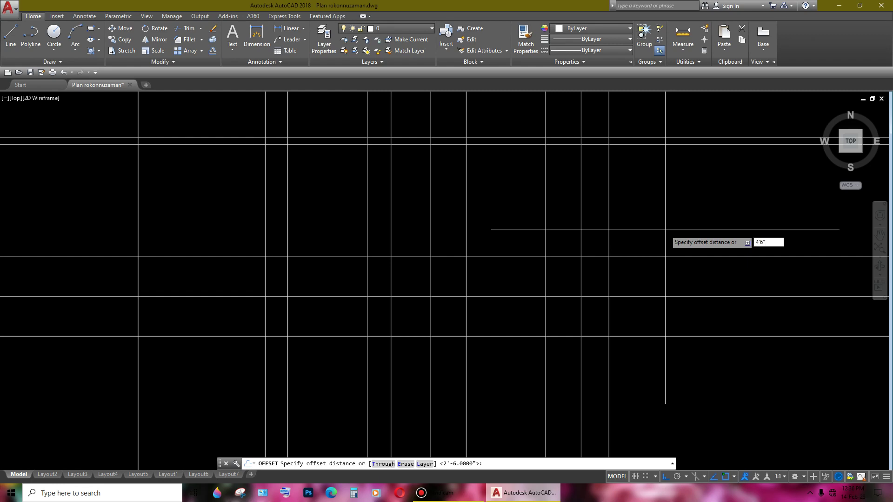
key("Return")
left_click(670, 257)
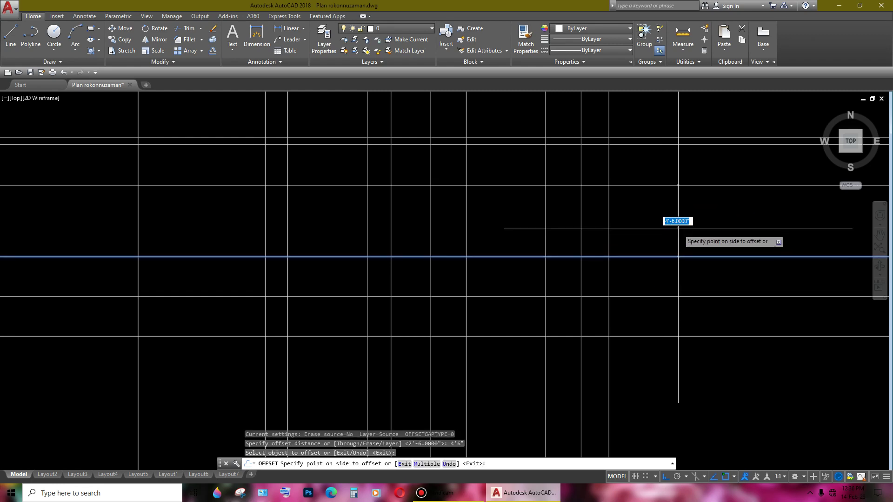
left_click(628, 224)
middle_click_drag(529, 246, 548, 237)
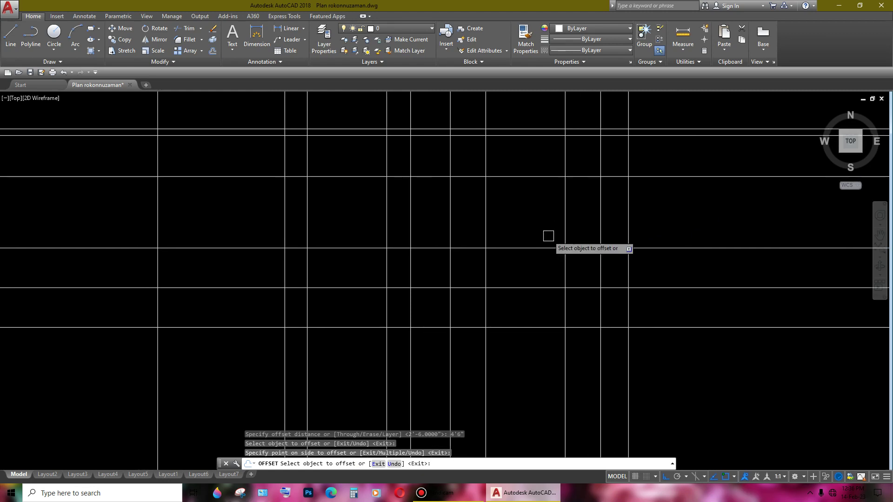
key("Escape")
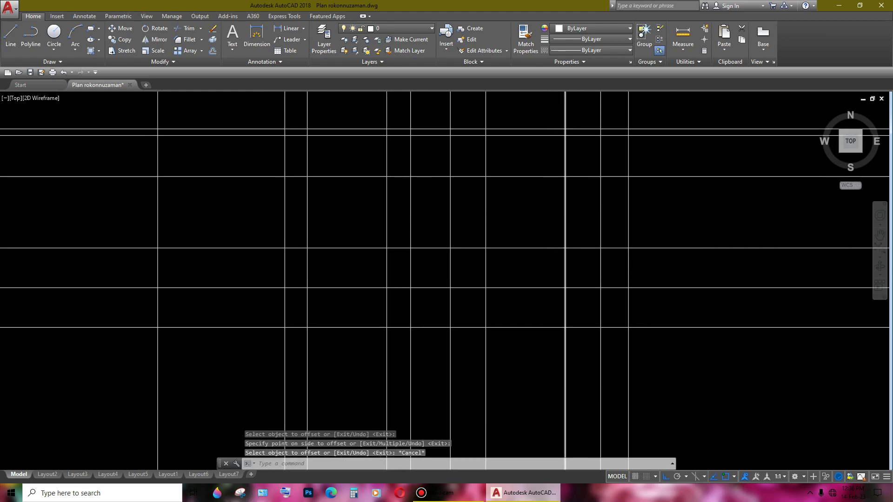
middle_click_drag(579, 238, 574, 303)
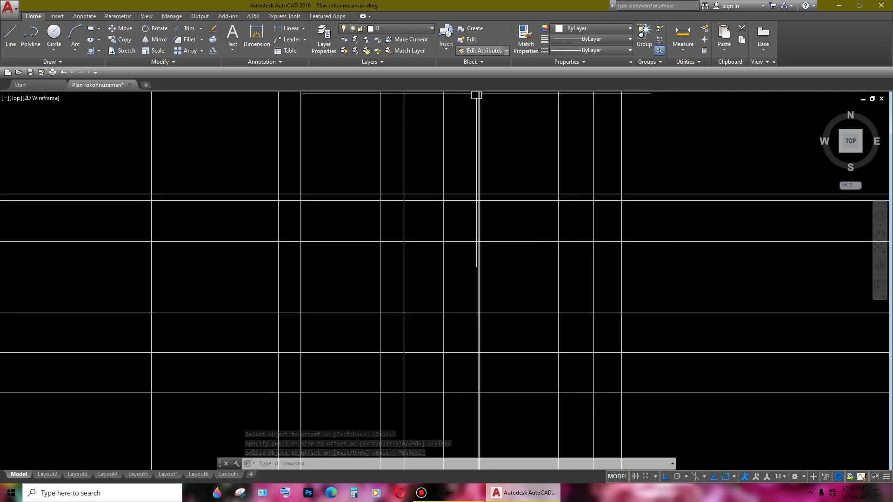
- Add a 4'-6" vertical dimension between two grid intersections
left_click(256, 37)
scroll(557, 242, "up", 2)
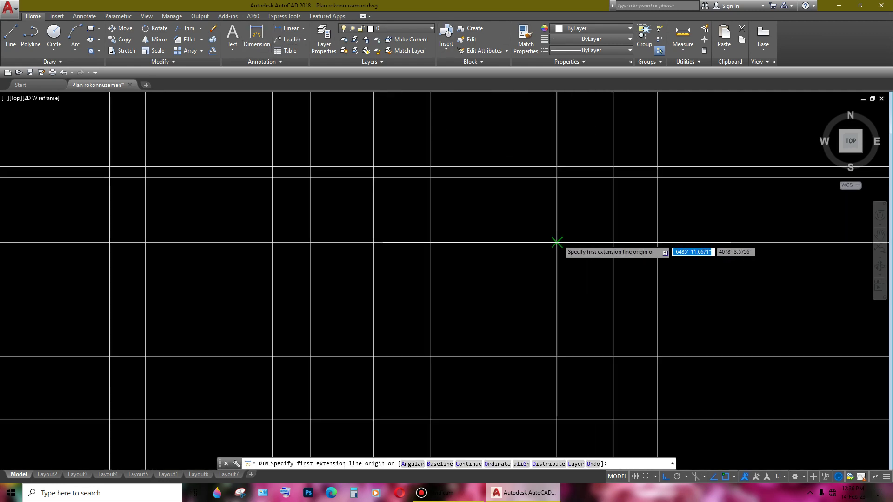
left_click(557, 243)
left_click(556, 357)
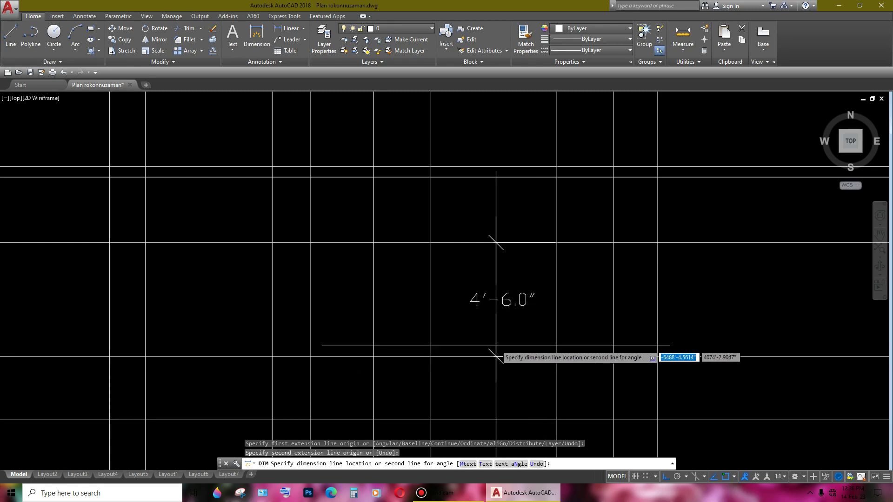
left_click(496, 326)
scroll(578, 241, "down", 2)
scroll(524, 206, "down", 2)
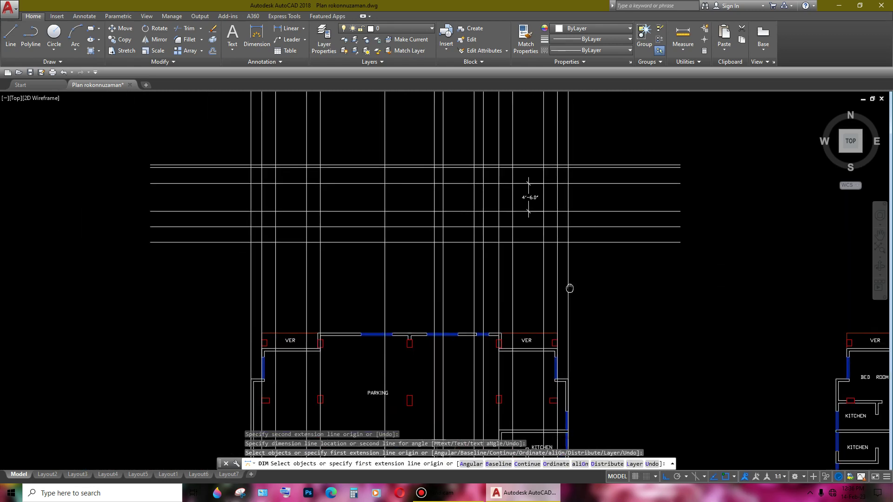
mouse_move(568, 285)
middle_mouse_down()
mouse_move(584, 113)
mouse_move(571, 236)
middle_mouse_up()
scroll(572, 163, "up", 2)
scroll(565, 240, "up", 2)
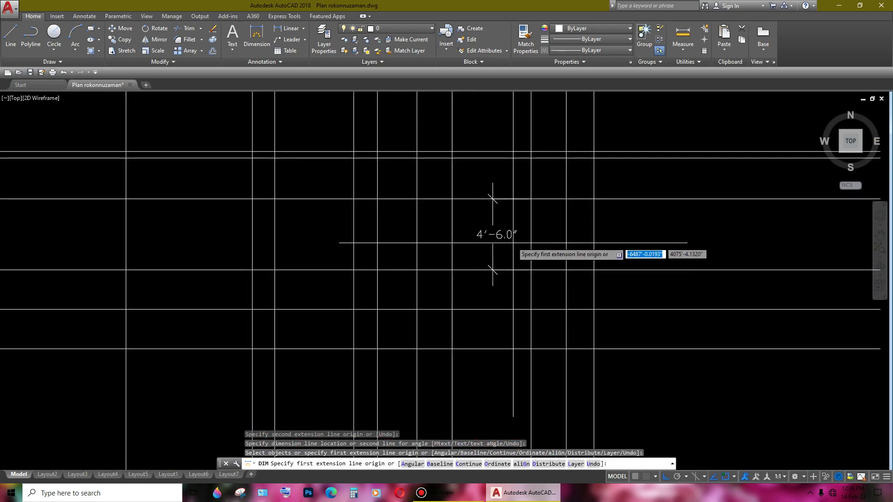
- Dimension the 5' horizontal grid spacing and slide its label to the left
left_click(422, 182)
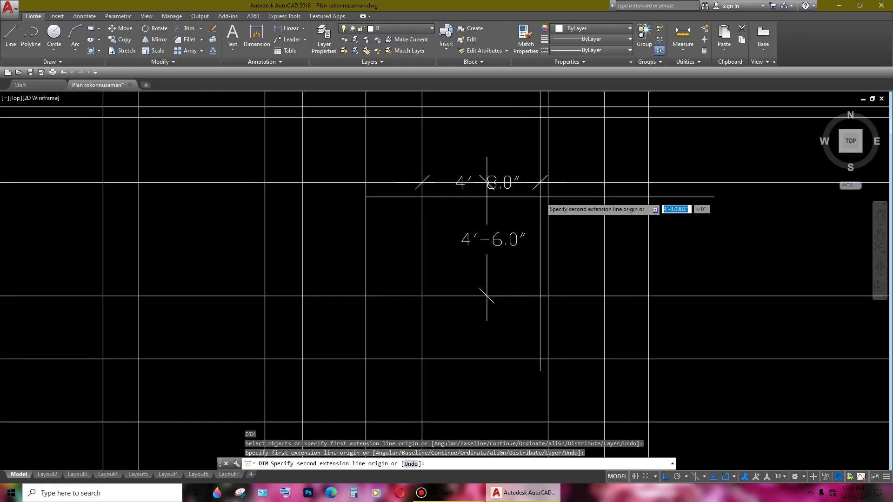
left_click(549, 183)
left_click(549, 212)
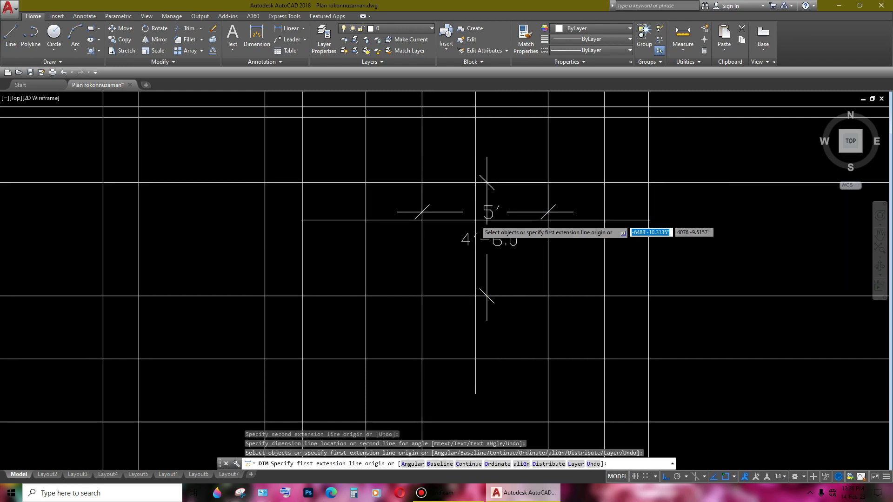
scroll(484, 209, "up", 2)
key("Escape")
left_click(502, 213)
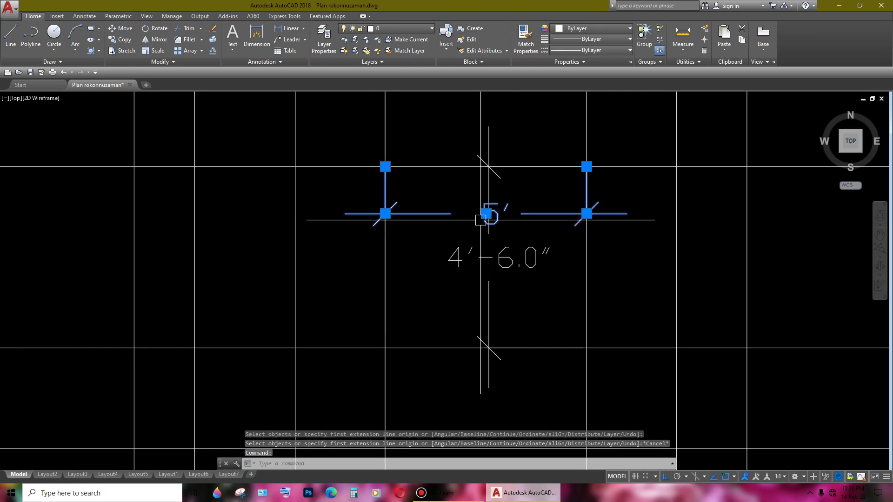
left_click(455, 213)
key("Escape")
middle_click_drag(525, 233, 506, 212)
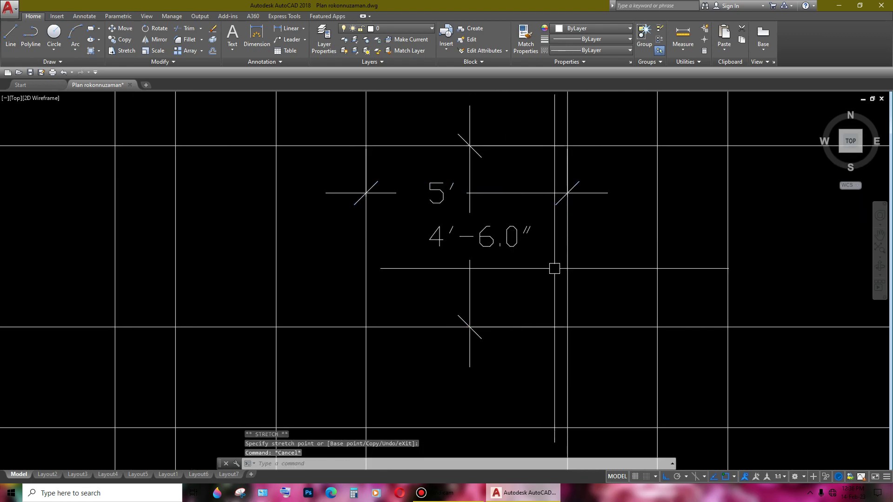
scroll(555, 269, "down", 4)
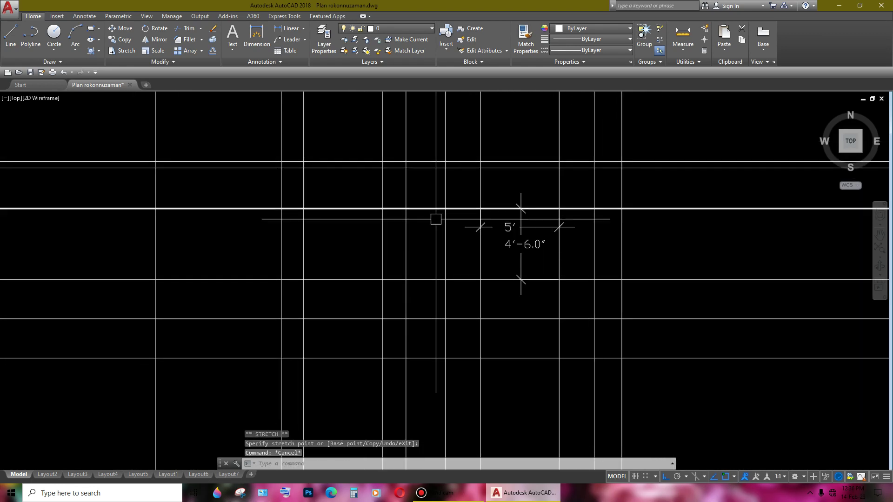
scroll(514, 233, "down", 3)
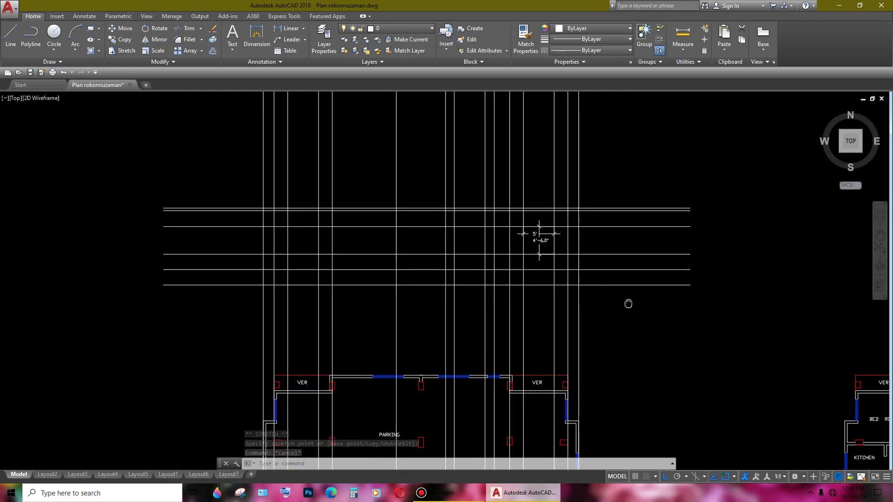
middle_click_drag(628, 316, 628, 236)
middle_click_drag(595, 345, 627, 236)
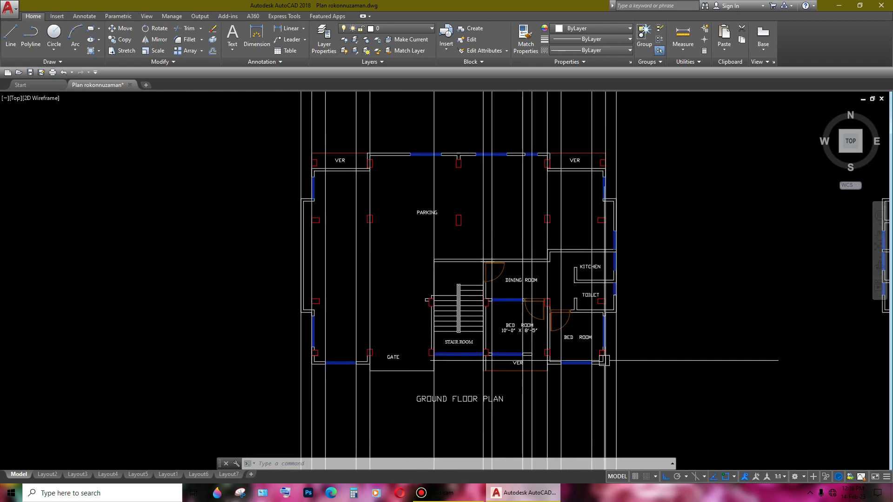
scroll(604, 360, "up", 3)
scroll(451, 373, "up", 1)
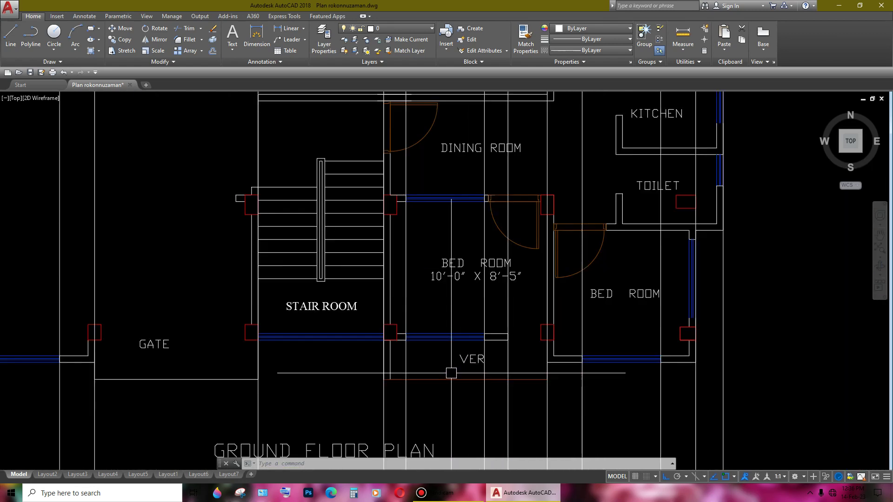
scroll(479, 331, "down", 2)
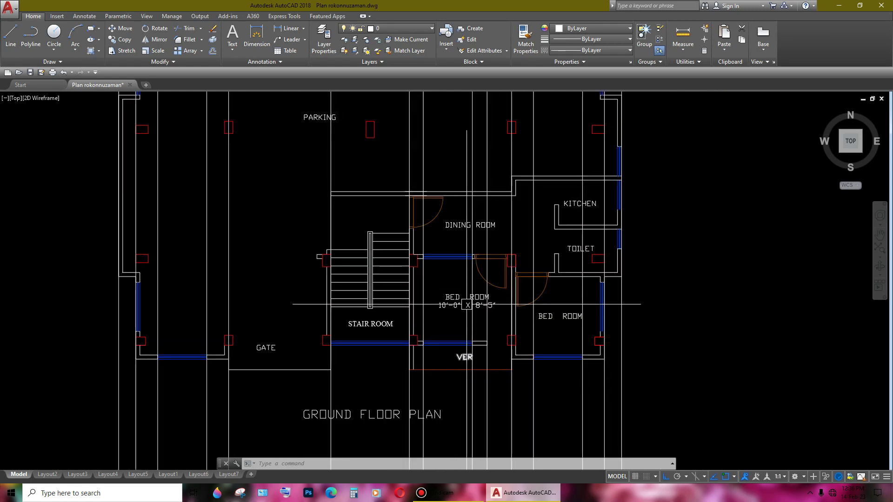
middle_click_drag(538, 121, 537, 459)
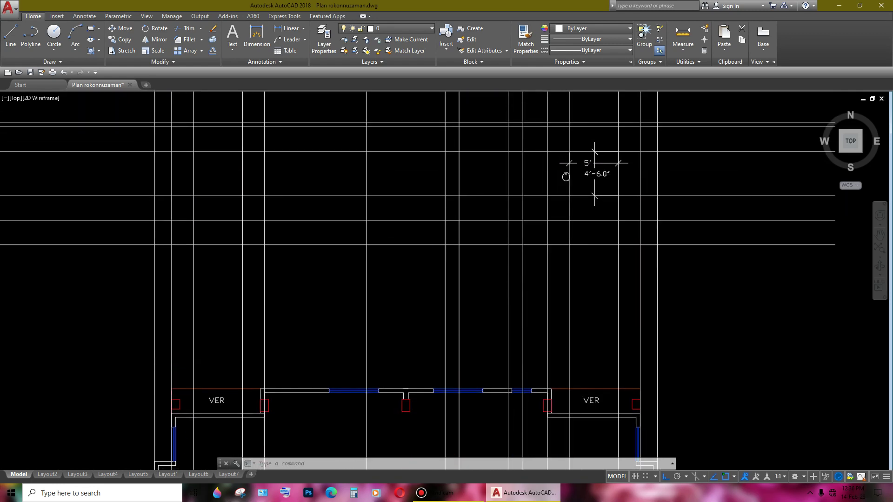
middle_click_drag(590, 162, 595, 228)
middle_click_drag(523, 250, 600, 240)
scroll(652, 236, "up", 3)
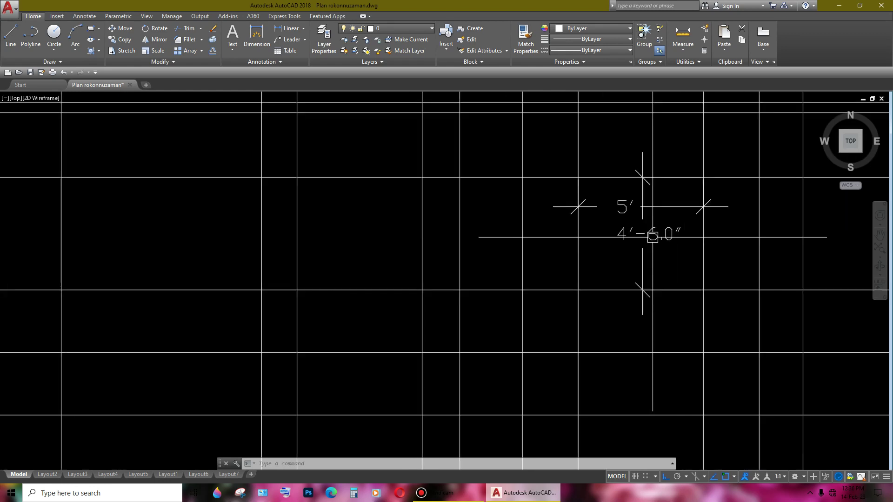
- Copy the 5' / 4'-6.0" marks from the grid corner to the next grid bay
scroll(656, 208, "up", 2)
left_click(584, 255)
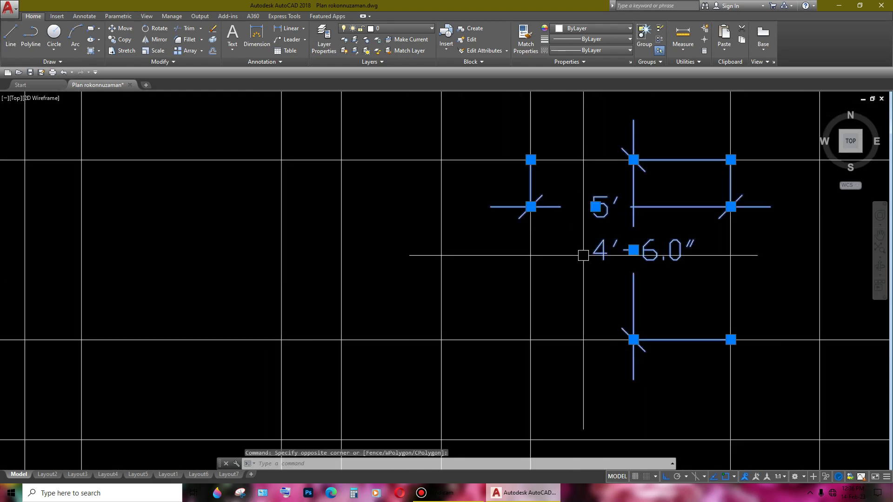
type("co")
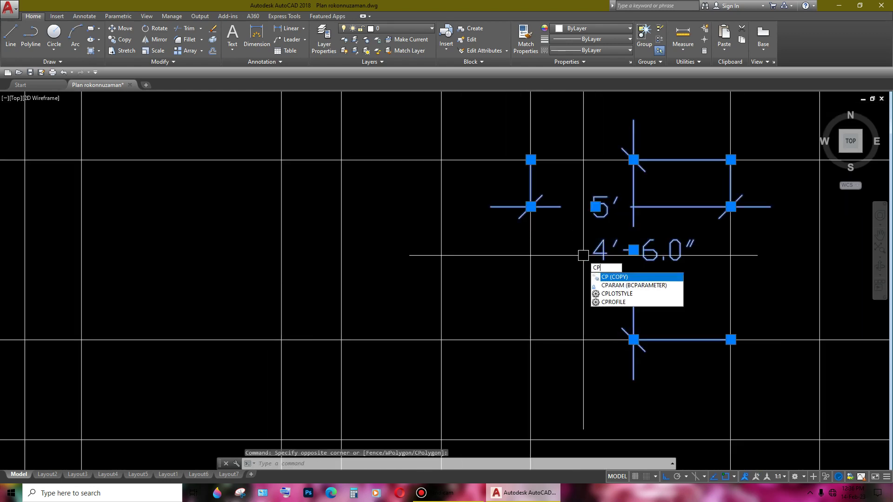
key("Return")
left_click(731, 160)
scroll(731, 160, "down", 3)
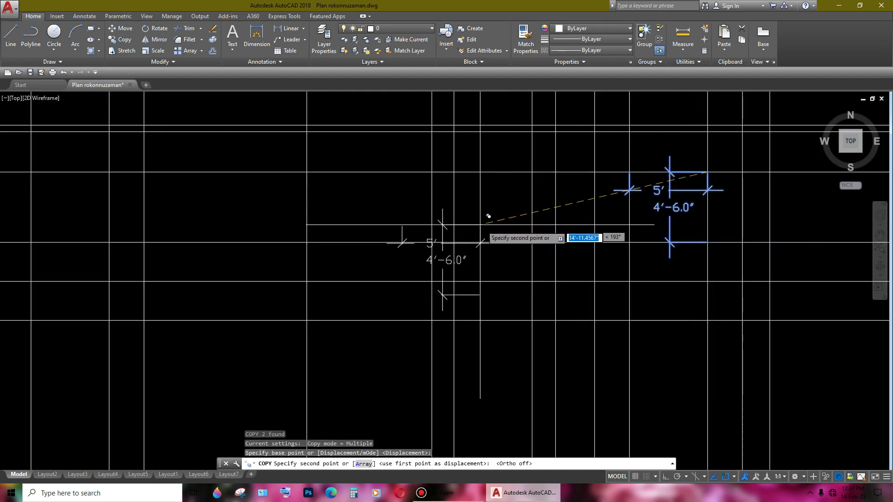
scroll(433, 185, "up", 2)
scroll(534, 184, "down", 2)
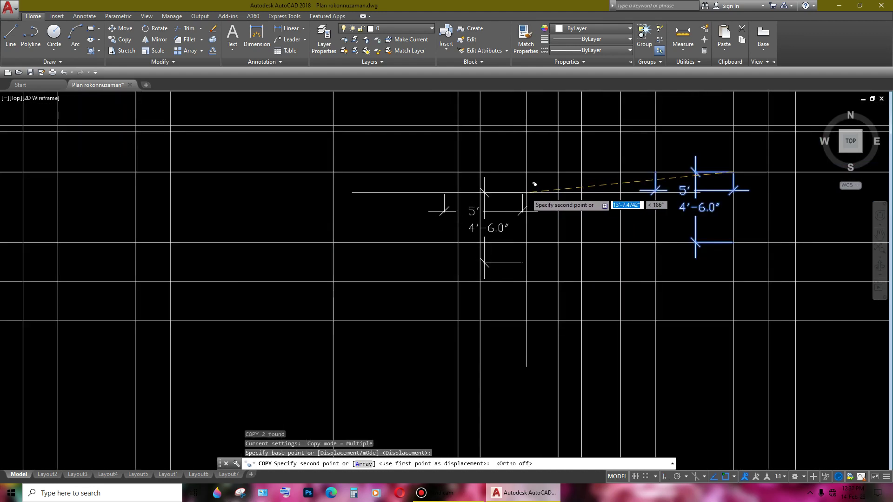
left_click(558, 172)
- Pan and zoom so the 5' / 4'-6.0" marks are centred in view
scroll(577, 256, "down", 3)
scroll(600, 256, "down", 2)
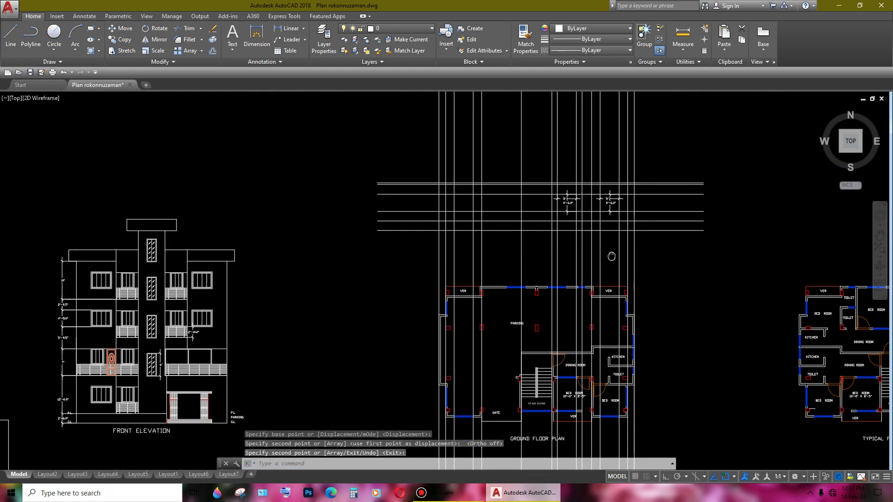
mouse_move(605, 256)
middle_mouse_down()
mouse_move(610, 220)
mouse_move(572, 205)
middle_mouse_up()
scroll(558, 379, "up", 4)
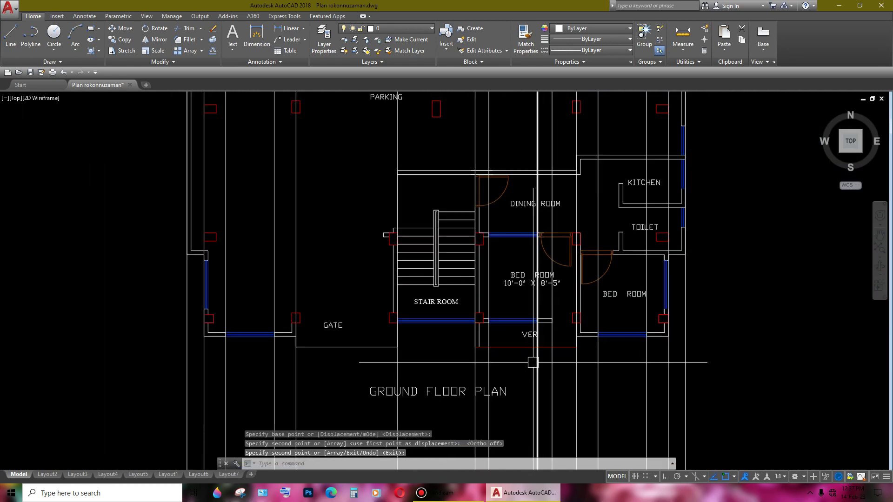
scroll(539, 336, "down", 4)
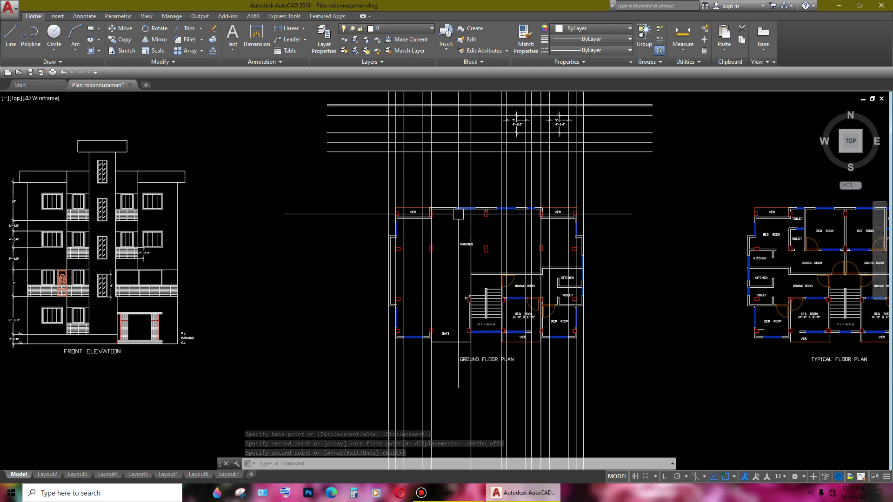
middle_click_drag(458, 215, 488, 329)
scroll(555, 245, "up", 5)
mouse_move(554, 245)
middle_mouse_down()
mouse_move(478, 286)
mouse_move(666, 205)
middle_mouse_up()
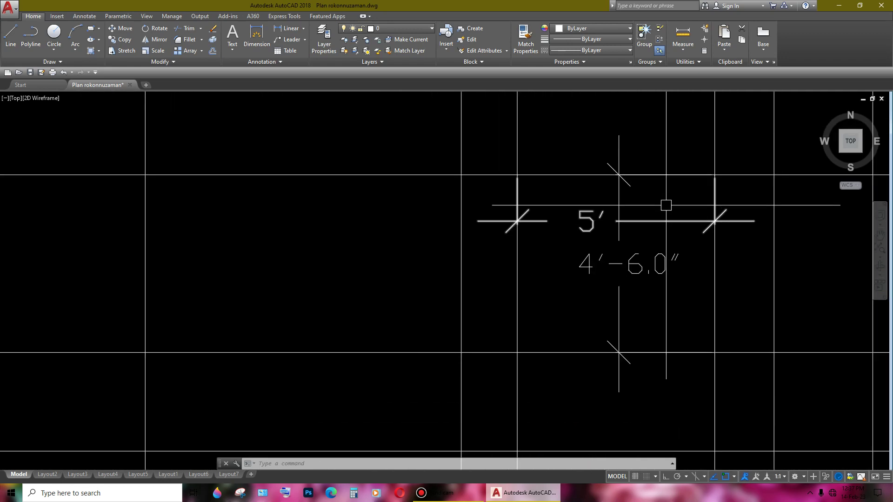
- Copy the grid lines and 5' / 4'-6.0" marks to another grid intersection
left_click(666, 205)
left_click(586, 263)
type("co")
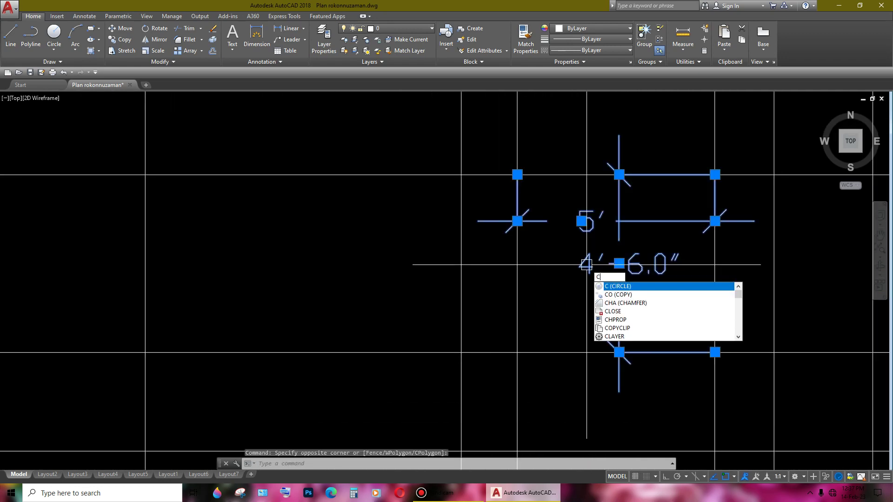
key("Return")
left_click(715, 175)
scroll(715, 175, "down", 3)
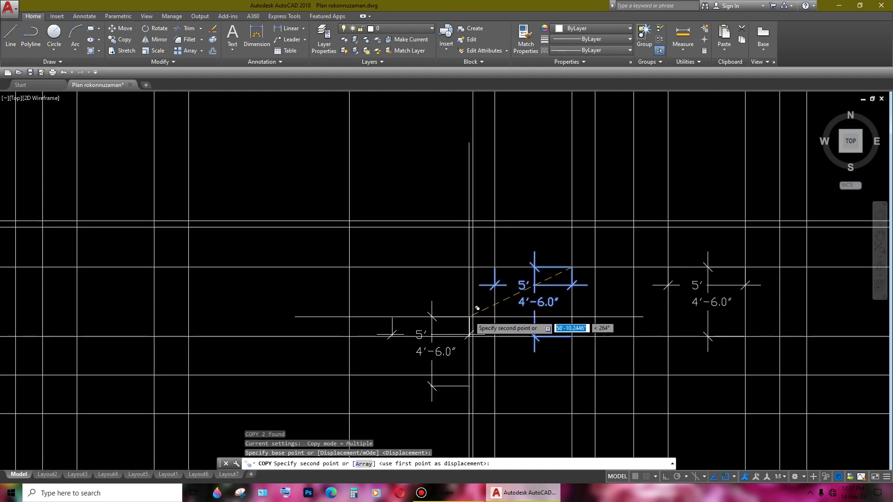
middle_click_drag(473, 319, 668, 259)
scroll(668, 259, "down", 2)
scroll(451, 236, "up", 3)
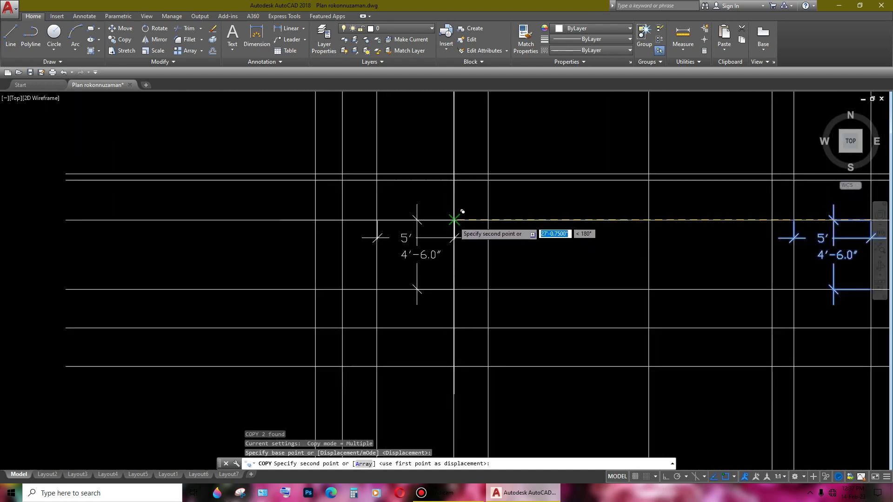
left_click(454, 220)
scroll(454, 219, "down", 5)
key("Return")
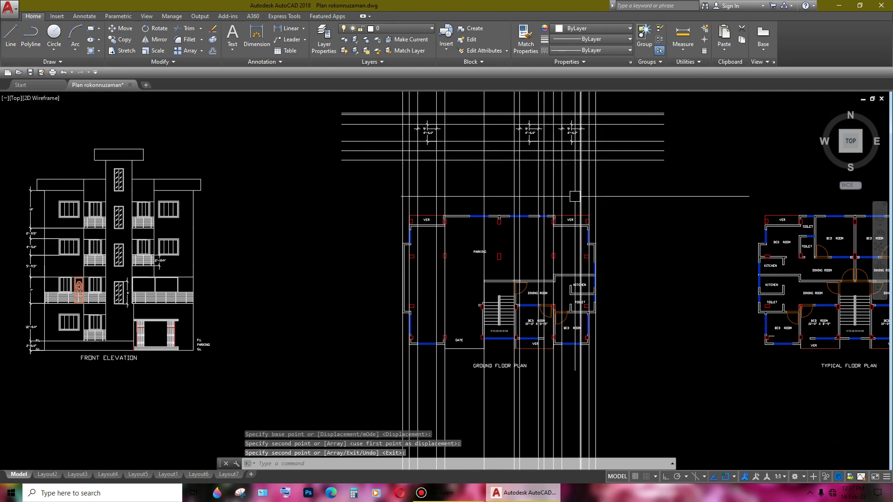
- Pan to the right-hand marks and begin a selection window around them
middle_click_drag(575, 196, 595, 279)
scroll(592, 212, "up", 6)
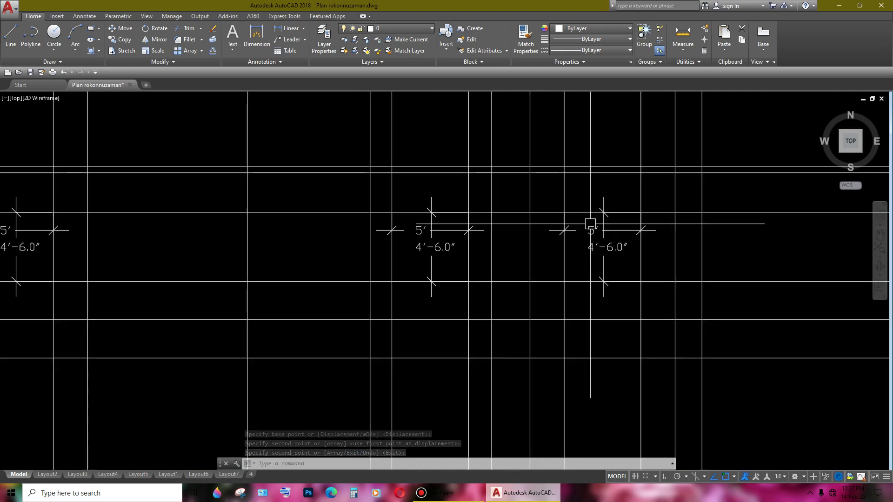
middle_click_drag(644, 271, 602, 253)
scroll(565, 233, "up", 2)
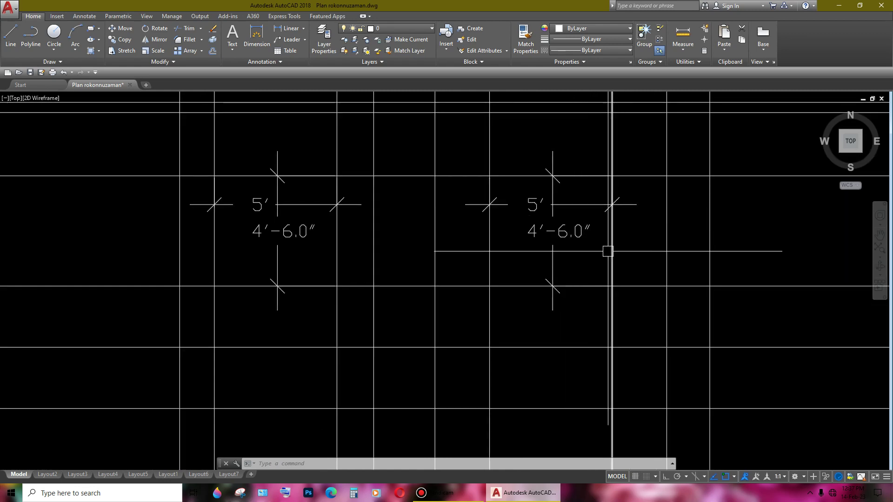
scroll(575, 207, "up", 2)
left_click(581, 193)
- Delete the extra right-hand 5' / 4'-6.0" marks
left_click(499, 289)
scroll(553, 251, "down", 2)
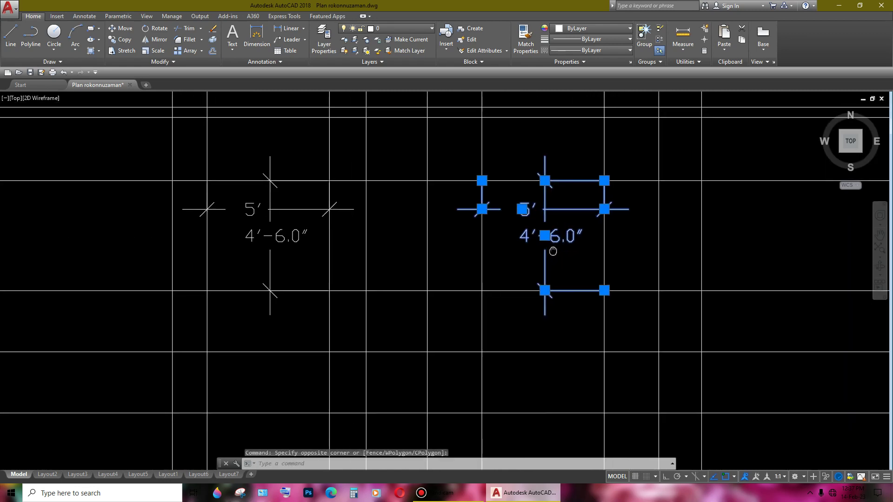
key("Delete")
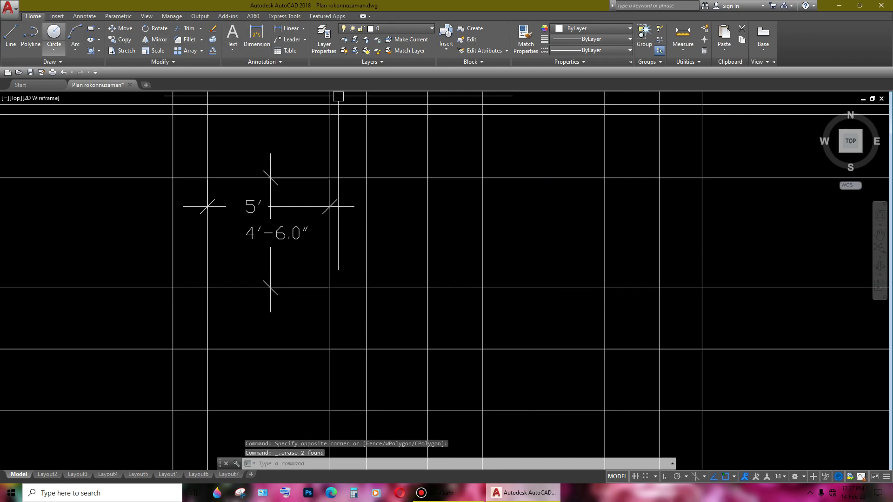
- Draw connected line segments along the grid lines from the grid intersection
left_click(11, 37)
left_click(431, 176)
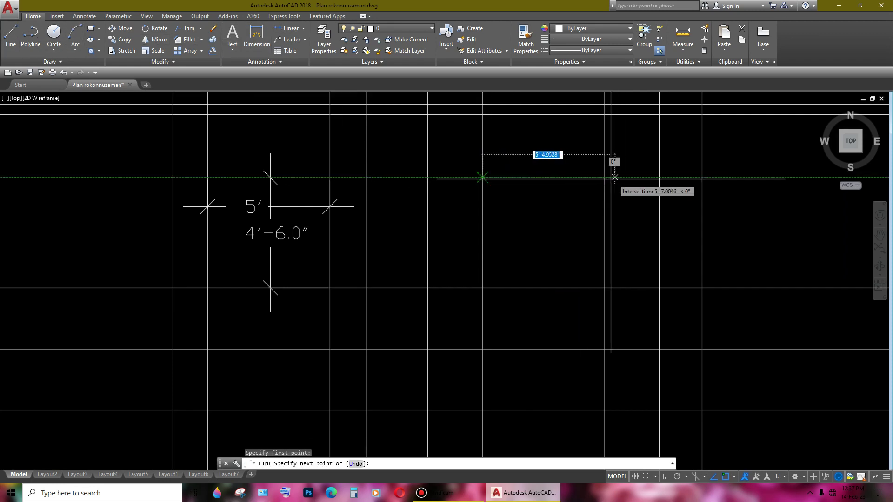
left_click(605, 177)
left_click(605, 288)
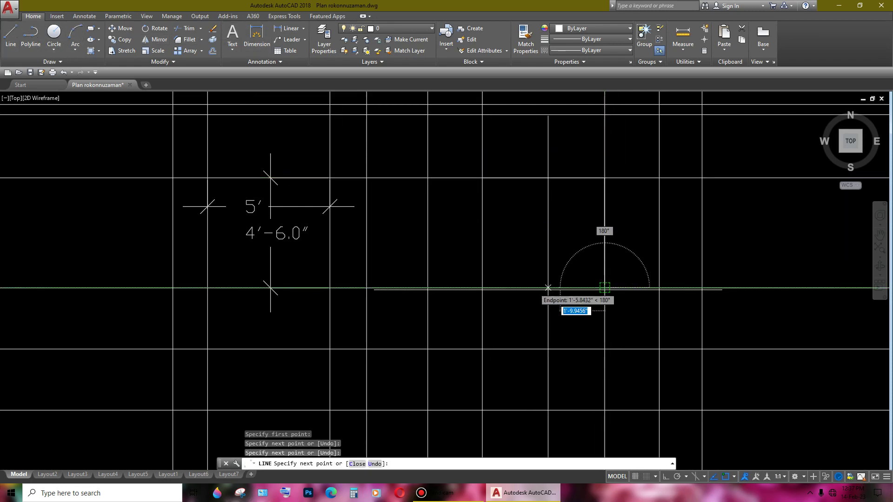
left_click(477, 287)
left_click(479, 181)
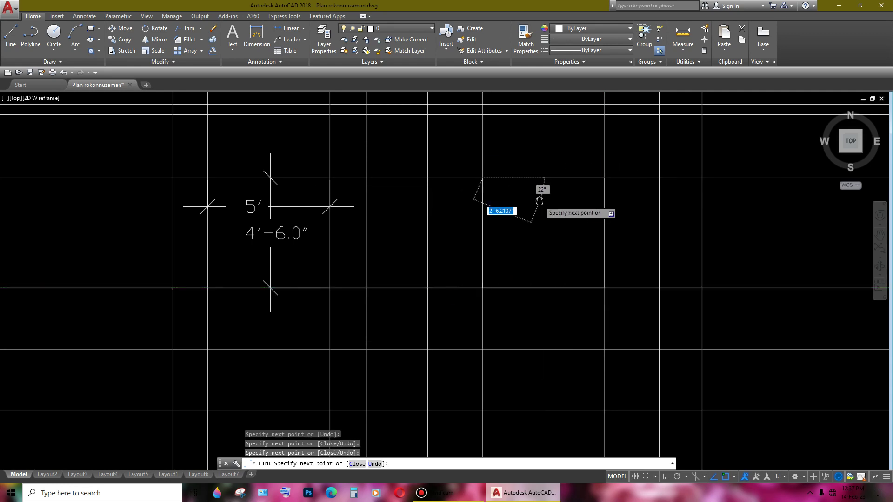
key("Return")
scroll(549, 232, "down", 3)
scroll(544, 235, "down", 2)
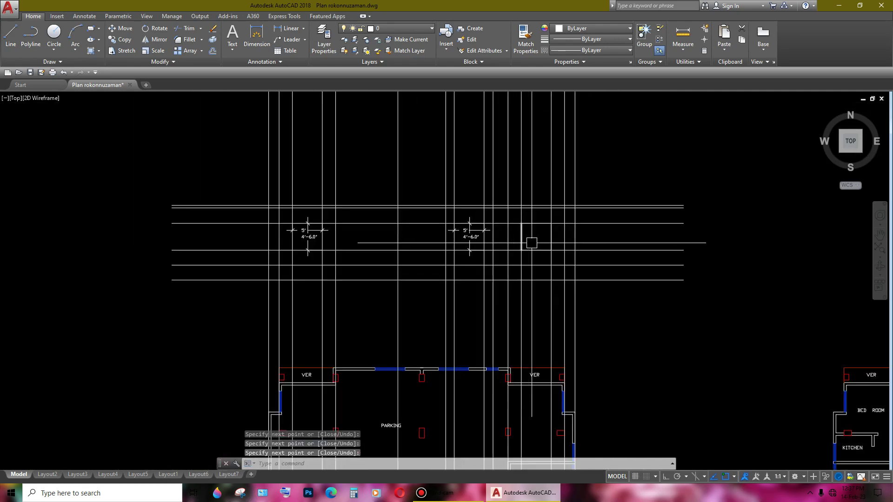
scroll(535, 240, "up", 3)
- Cancel the offset and bring the framed, mullioned front elevation window into view
key("Return")
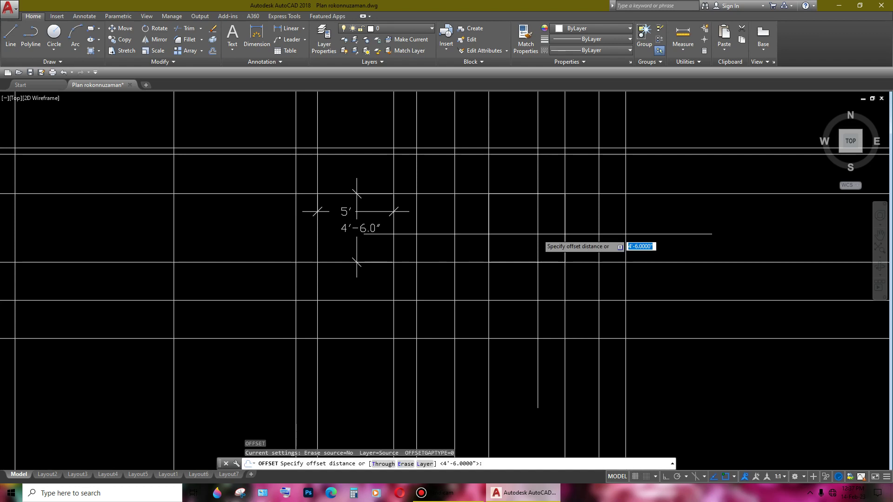
key("Escape")
scroll(538, 234, "down", 3)
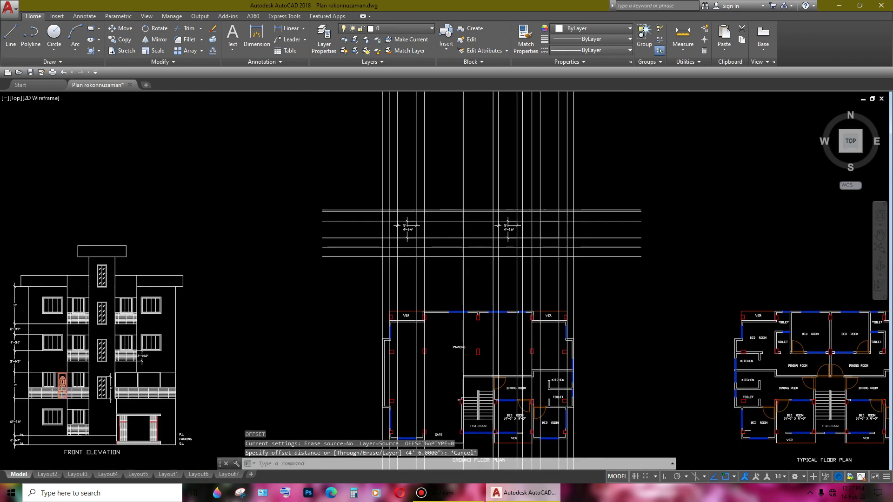
scroll(379, 266, "down", 2)
scroll(375, 279, "up", 5)
scroll(347, 238, "up", 2)
middle_click_drag(346, 237, 377, 232)
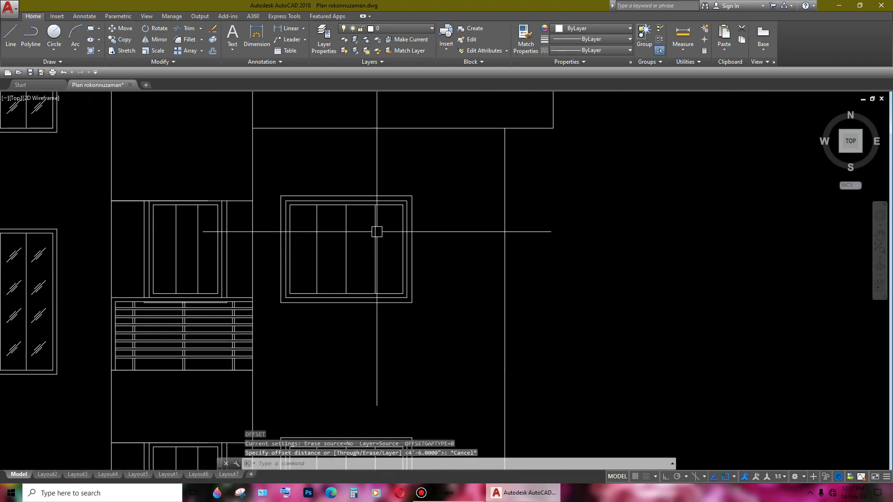
scroll(360, 248, "up", 2)
- Copy the elevation window onto the grid crossing above the ground floor plan
left_click(462, 143)
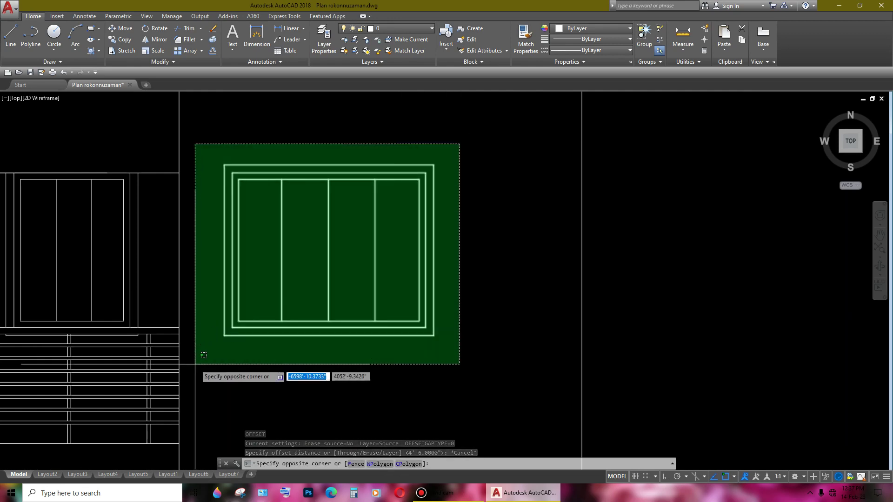
left_click(220, 369)
type("Cp")
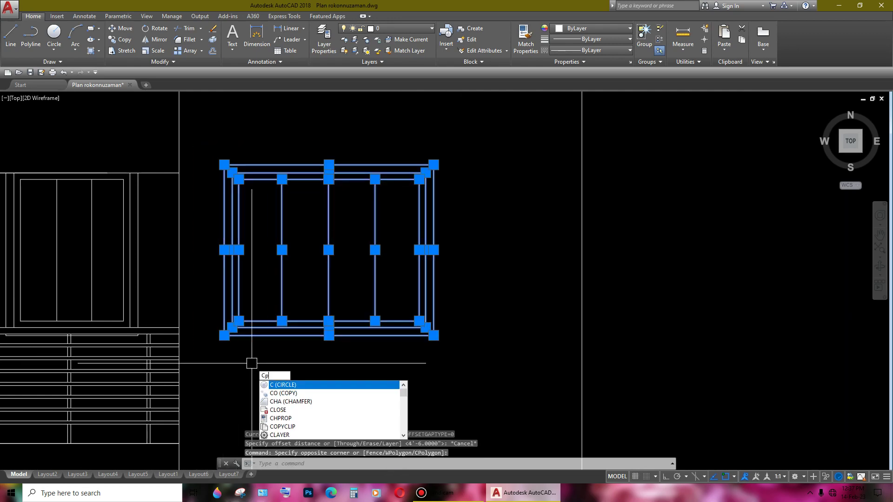
key("Return")
left_click(433, 335)
scroll(484, 302, "down", 5)
middle_click_drag(484, 299, 198, 299)
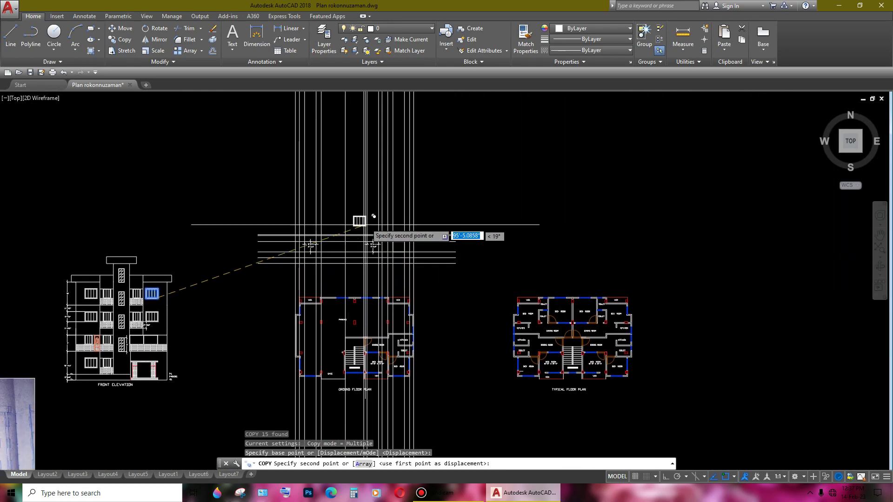
scroll(384, 230, "up", 4)
scroll(518, 295, "up", 2)
left_click(609, 179)
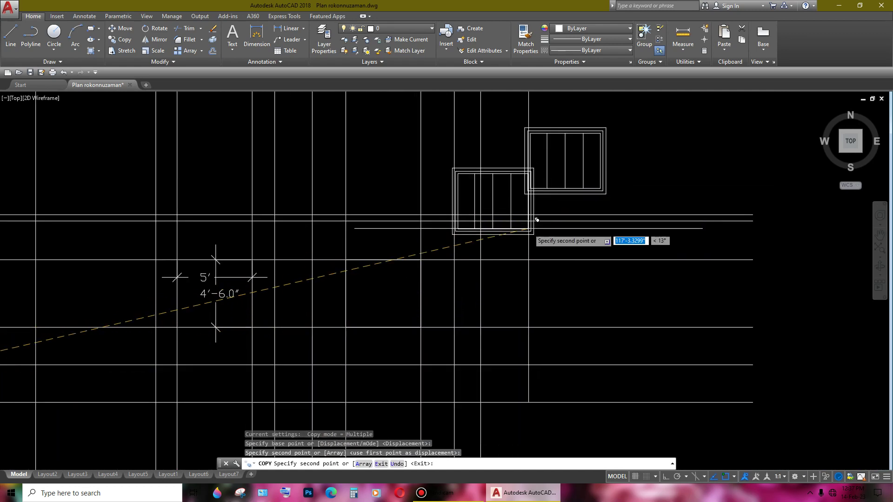
key("Escape")
- Pan to inspect the copied window on the elevation grid
scroll(584, 219, "up", 2)
mouse_move(584, 219)
middle_mouse_down()
mouse_move(525, 229)
mouse_move(602, 171)
middle_mouse_up()
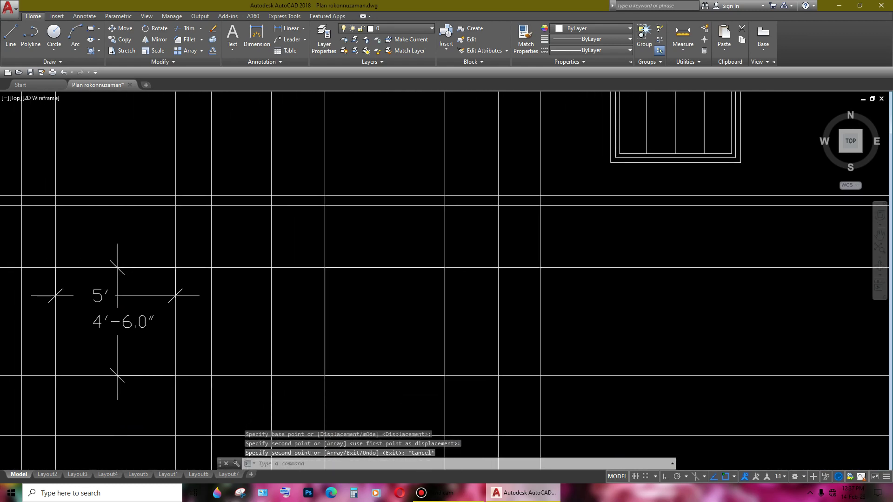
mouse_move(594, 227)
middle_mouse_down()
mouse_move(574, 269)
mouse_move(545, 265)
middle_mouse_up()
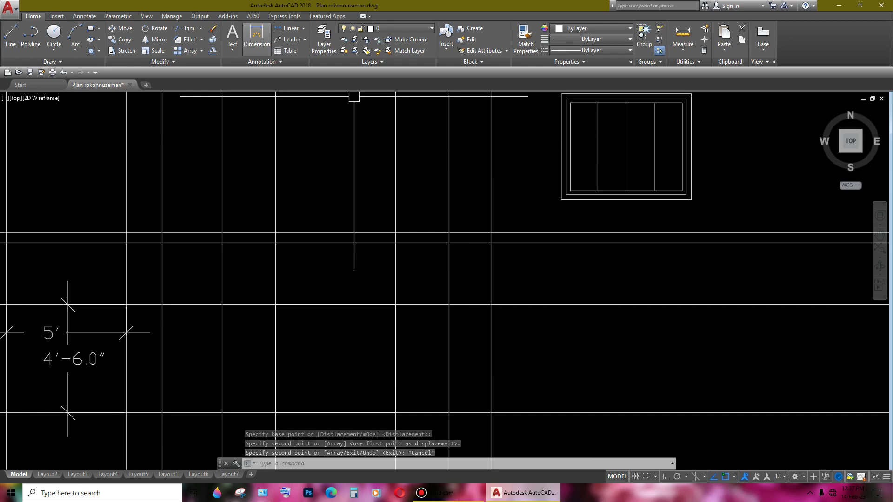
left_click(257, 35)
- Dimension the 2.5" gap at the copied window's corner with ortho on
scroll(693, 140, "up", 2)
scroll(664, 193, "up", 2)
scroll(664, 197, "up", 2)
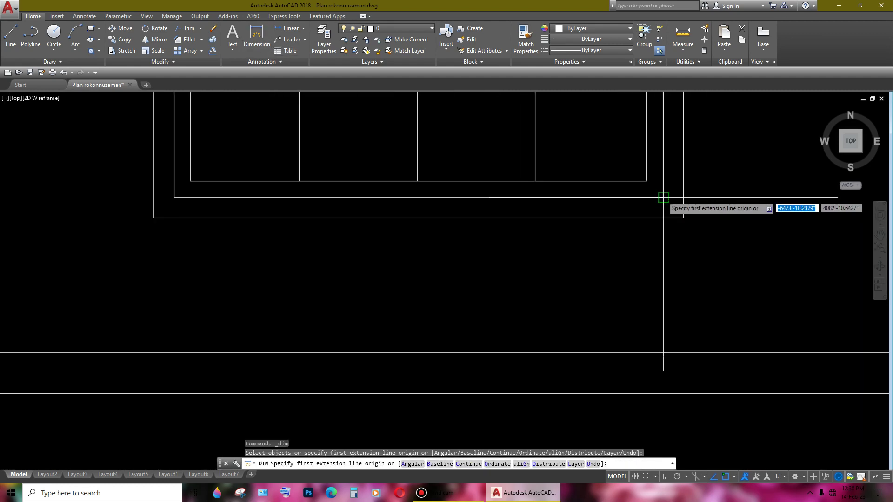
left_click(663, 197)
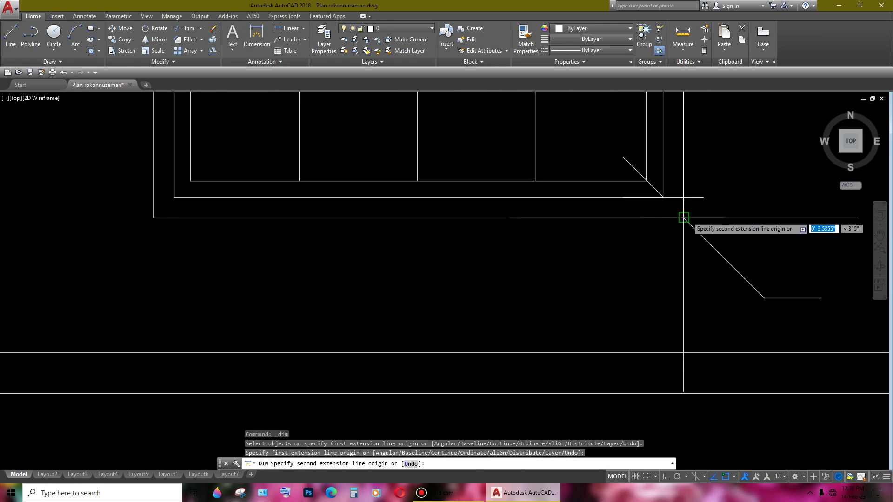
key("F8")
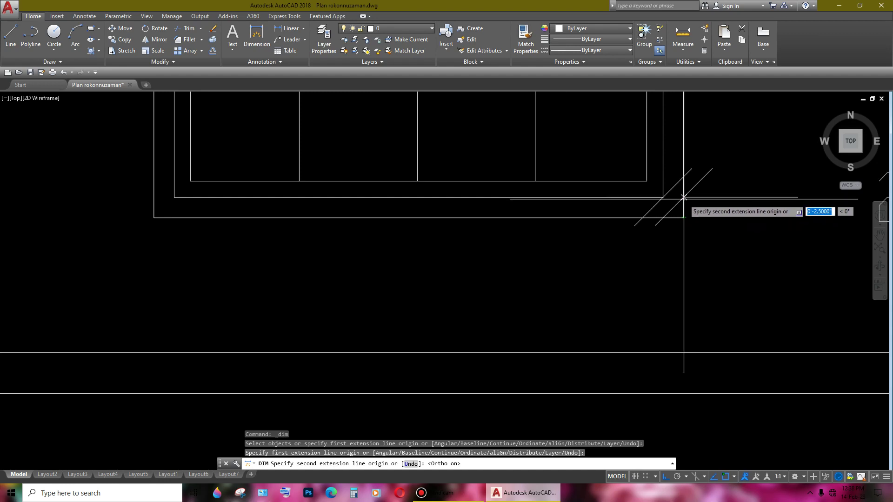
left_click(684, 197)
scroll(682, 205, "down", 3)
scroll(683, 210, "up", 3)
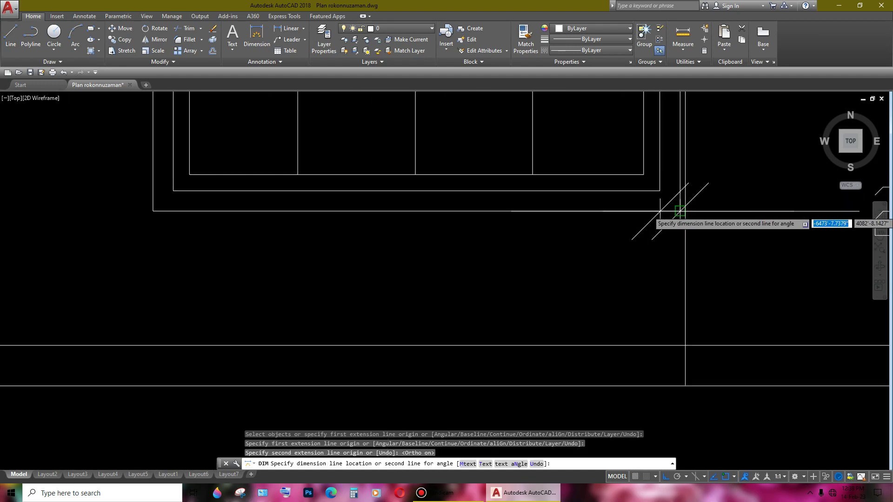
left_click(680, 229)
middle_click_drag(680, 228, 648, 245)
key("Escape")
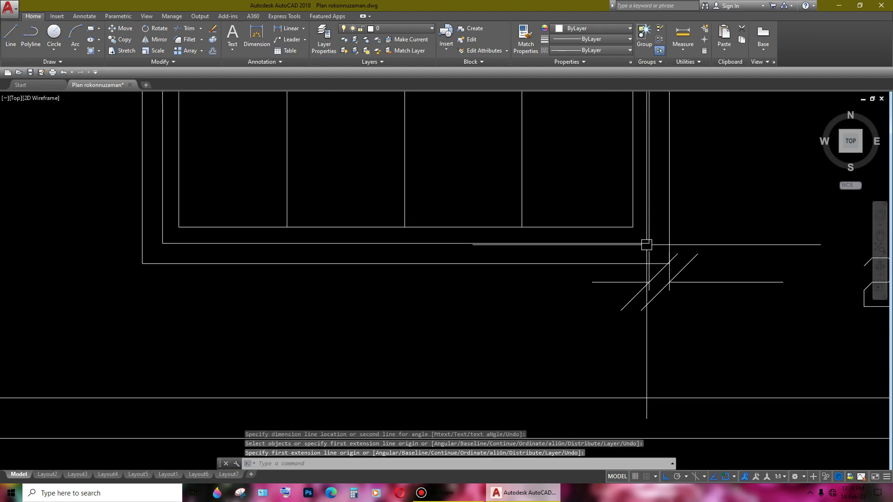
- Add further dimensions around the window frame corner
left_click(646, 245)
left_click(633, 227)
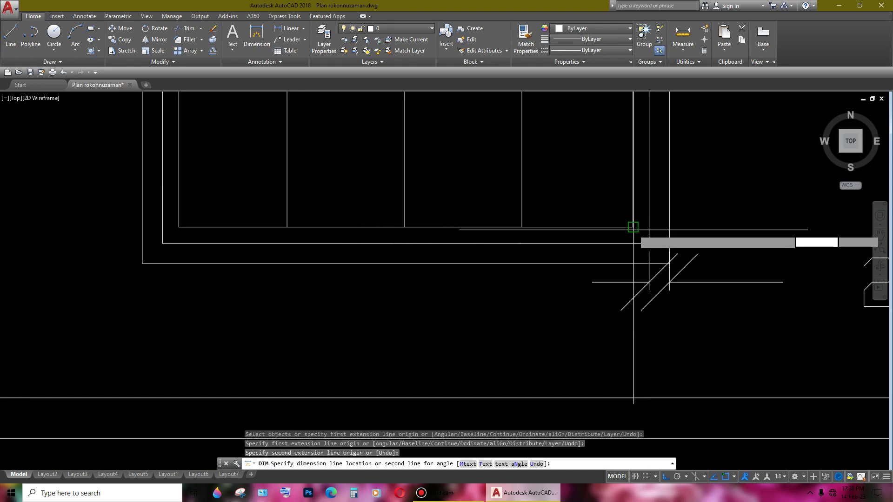
left_click(634, 227)
left_click(633, 226)
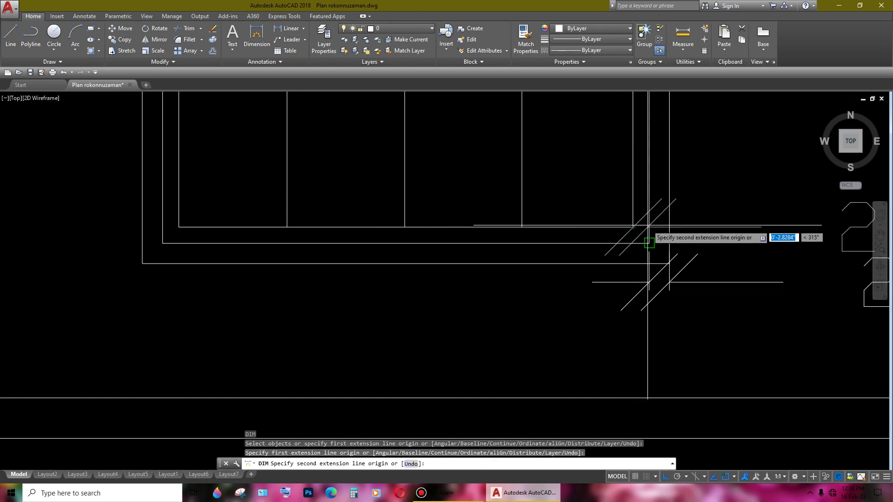
left_click(649, 243)
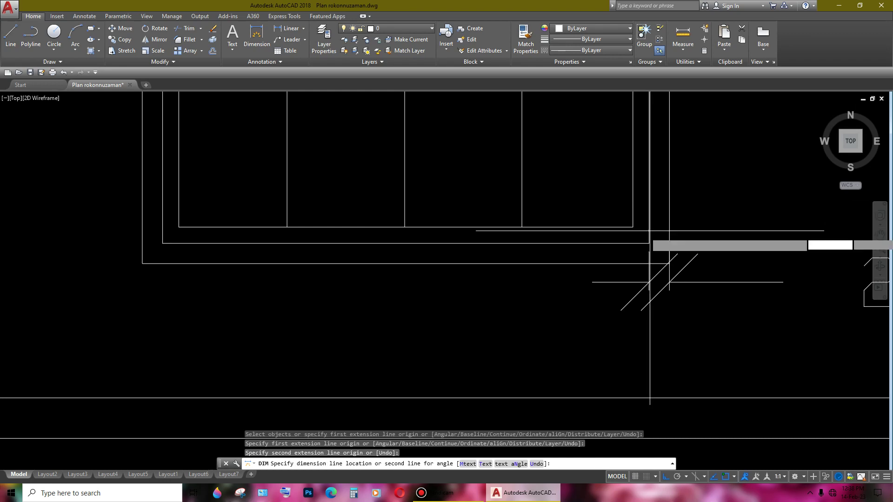
scroll(640, 244, "down", 3)
scroll(635, 244, "up", 5)
key("Escape")
- Pan to the empty grid openings and select a vertical grid line
left_click(604, 239)
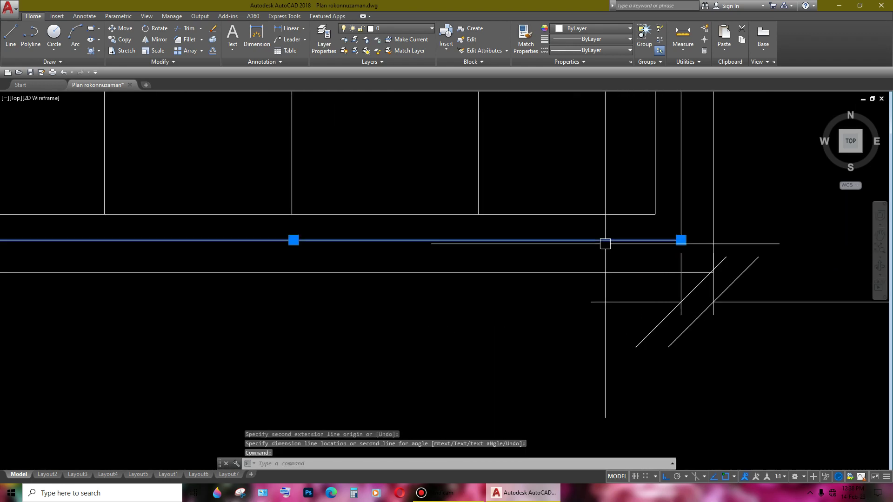
scroll(518, 251, "down", 3)
mouse_move(519, 251)
middle_mouse_down()
mouse_move(608, 213)
mouse_move(679, 162)
middle_mouse_up()
scroll(505, 297, "down", 3)
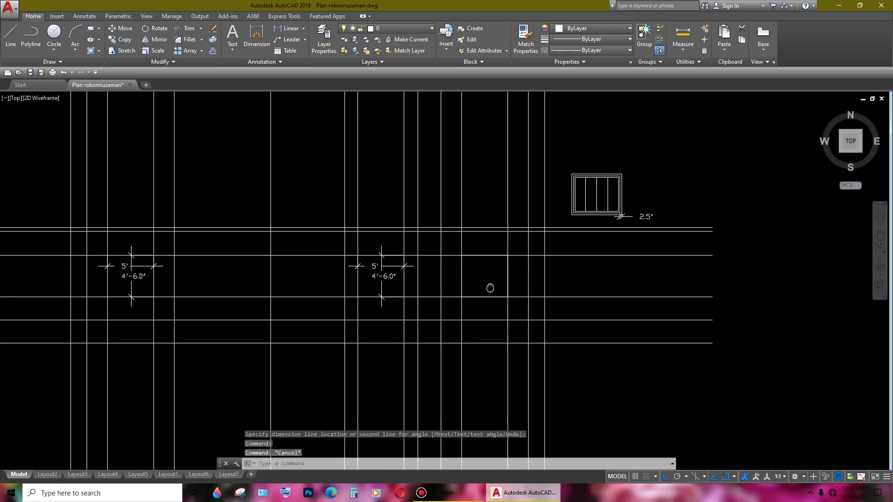
middle_click_drag(505, 297, 567, 228)
scroll(567, 228, "up", 2)
key("Escape")
left_click(572, 255)
- Offset a grid line 2.5" into the empty opening
scroll(558, 251, "up", 2)
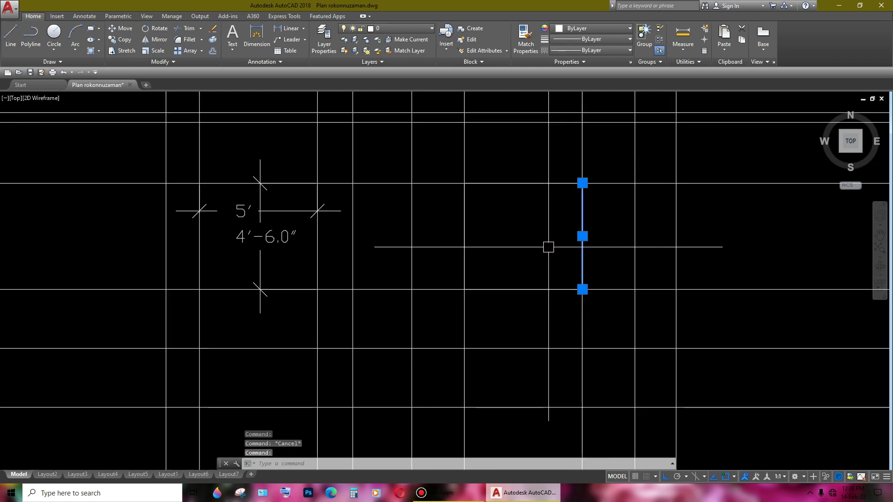
key("Escape")
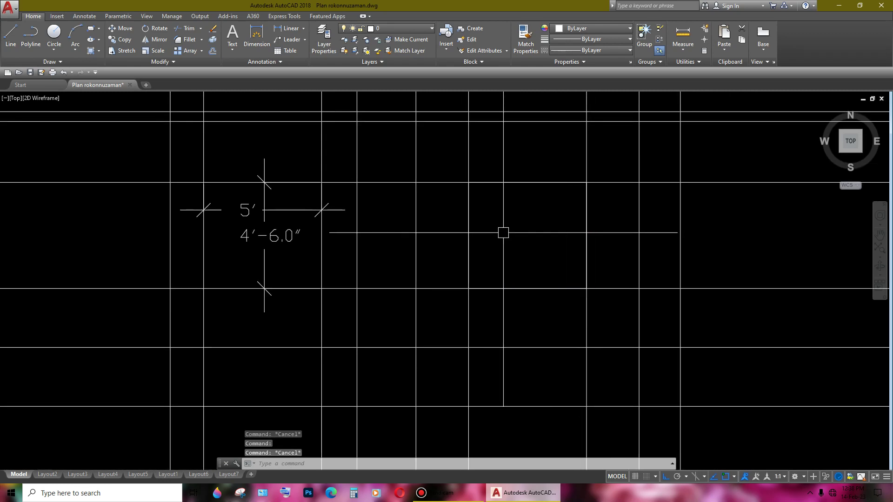
type("o")
key("Return")
type("2.5")
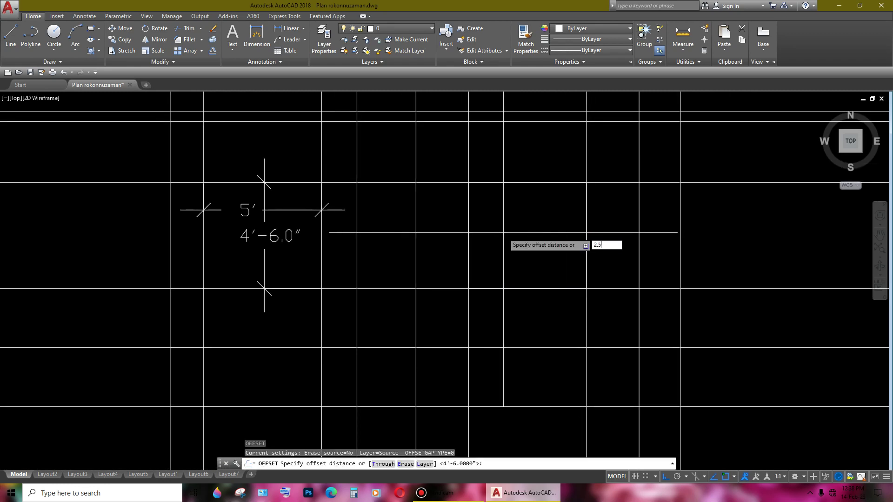
key("Return")
left_click(586, 236)
left_click(592, 228)
- Offset the opening's horizontal edge 2.5" inside to complete the outline
scroll(592, 228, "down", 1)
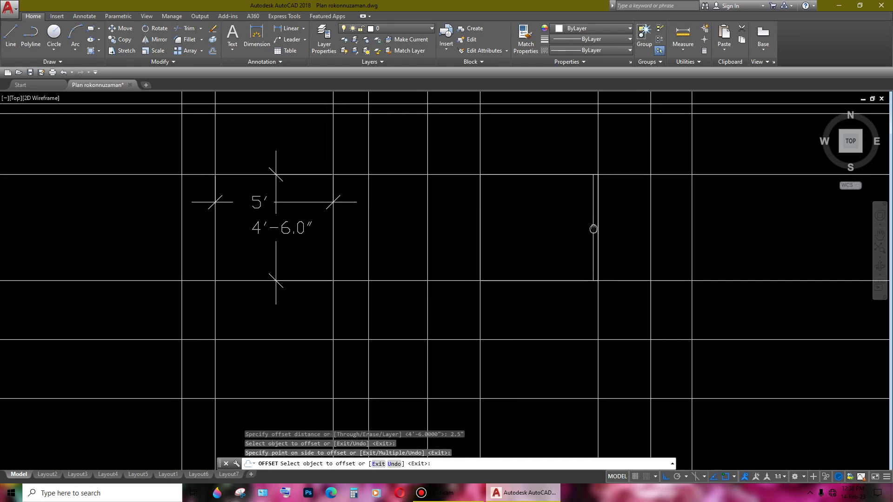
scroll(739, 209, "down", 3)
scroll(613, 258, "down", 2)
scroll(613, 257, "up", 2)
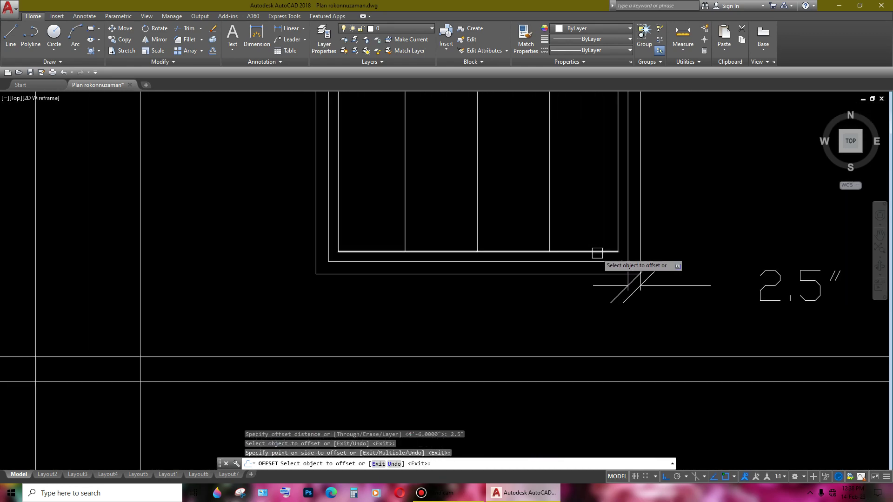
scroll(669, 265, "up", 1)
scroll(675, 260, "down", 2)
scroll(675, 260, "down", 2)
middle_click_drag(675, 260, 620, 273)
scroll(610, 274, "up", 5)
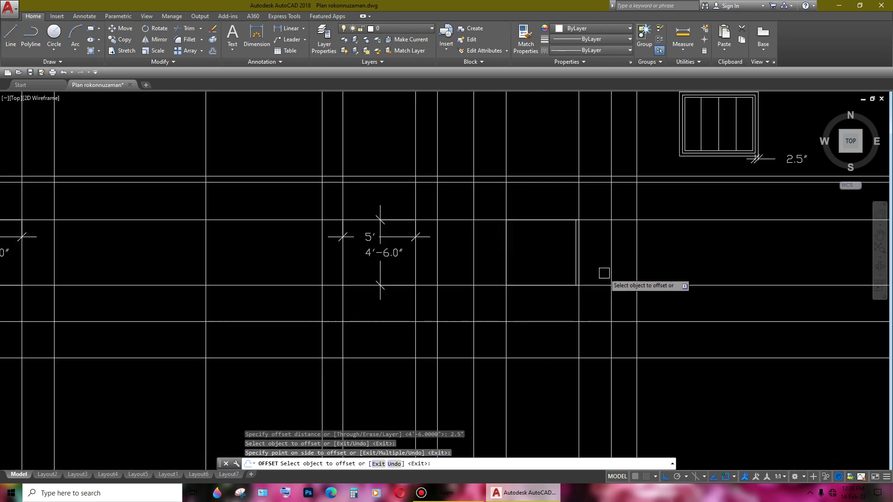
scroll(560, 253, "up", 2)
scroll(621, 193, "down", 1)
scroll(617, 200, "down", 4)
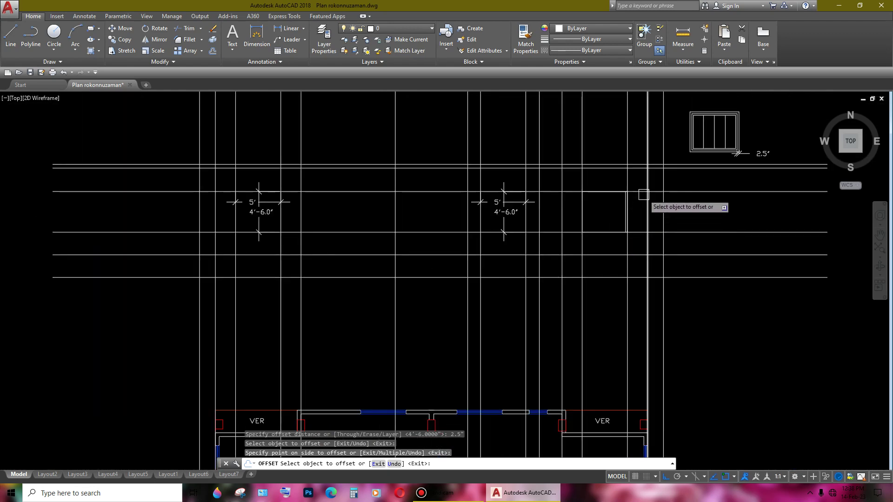
scroll(642, 191, "up", 2)
left_click(588, 188)
left_click(591, 203)
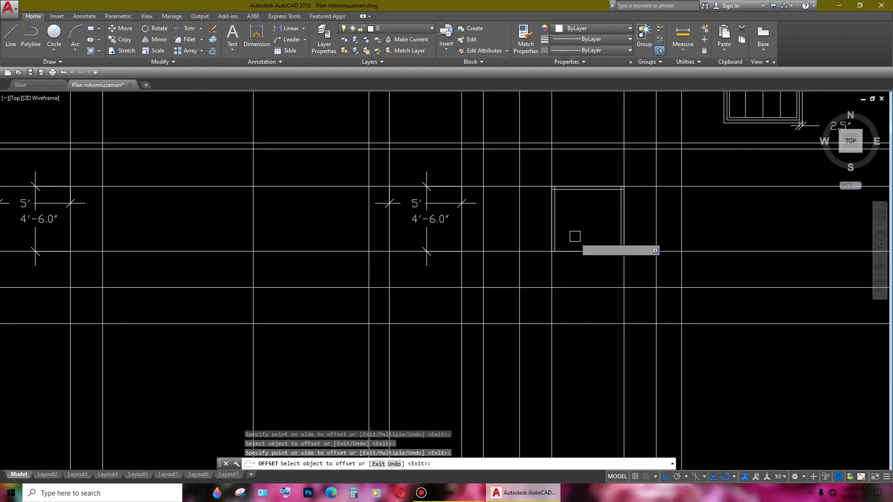
left_click(582, 250)
key("Escape")
scroll(577, 221, "up", 4)
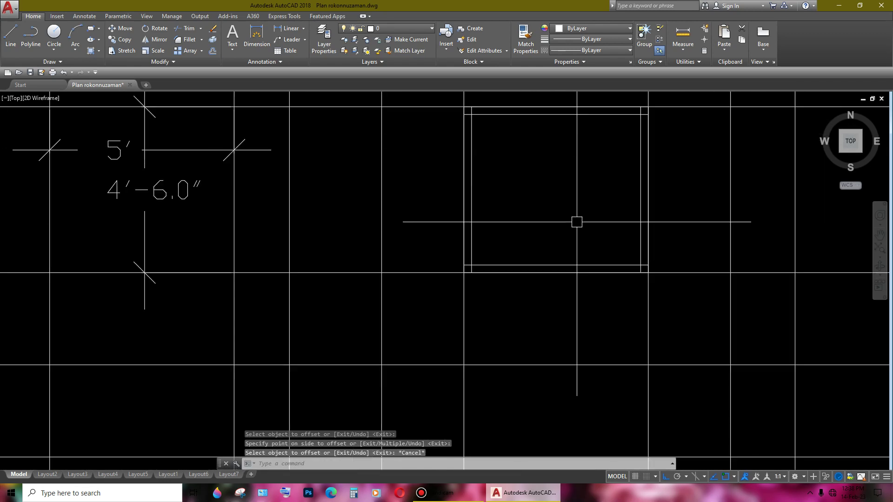
- Offset the frame's bottom, left, top and right lines 2" inward
key("Return")
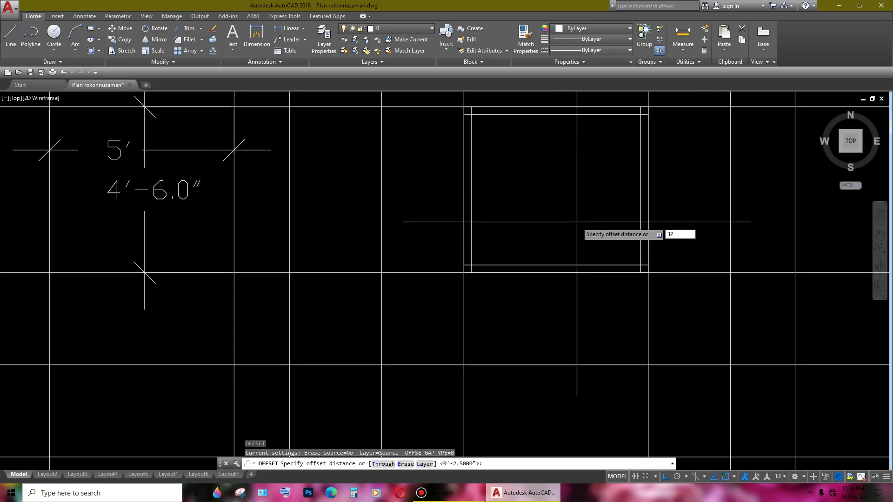
type("\"")
key("Return")
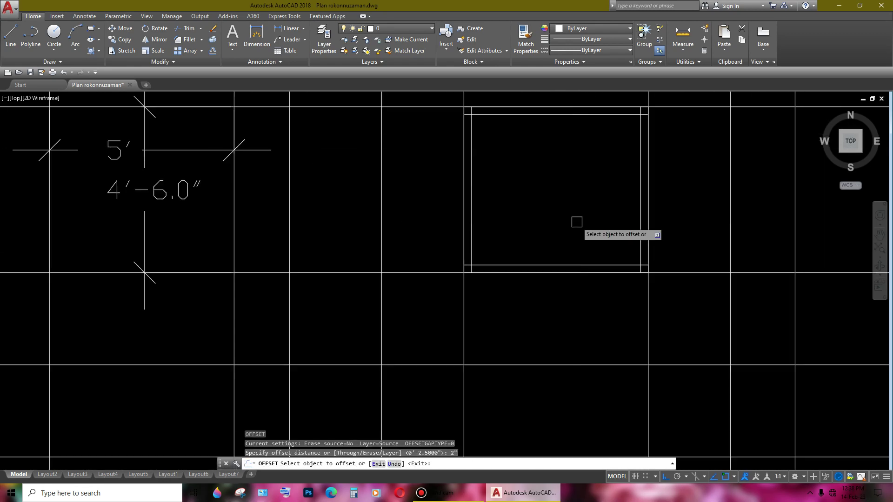
left_click(545, 269)
left_click(507, 249)
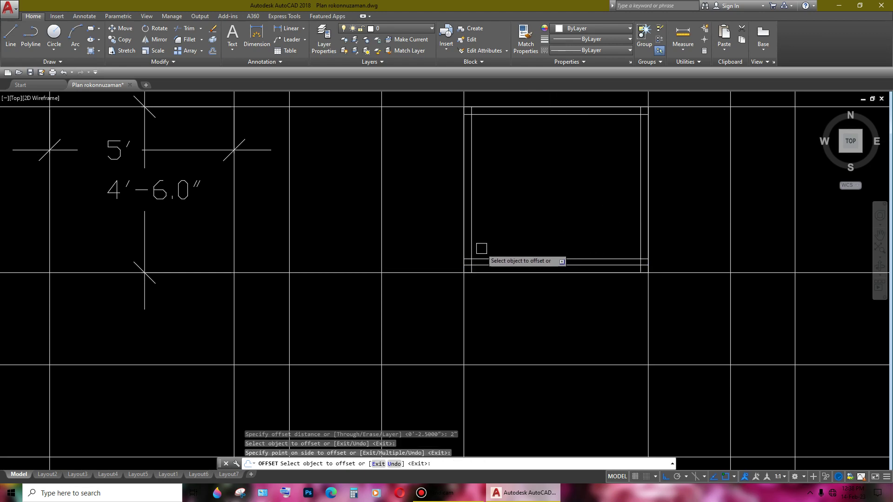
left_click(472, 215)
left_click(545, 213)
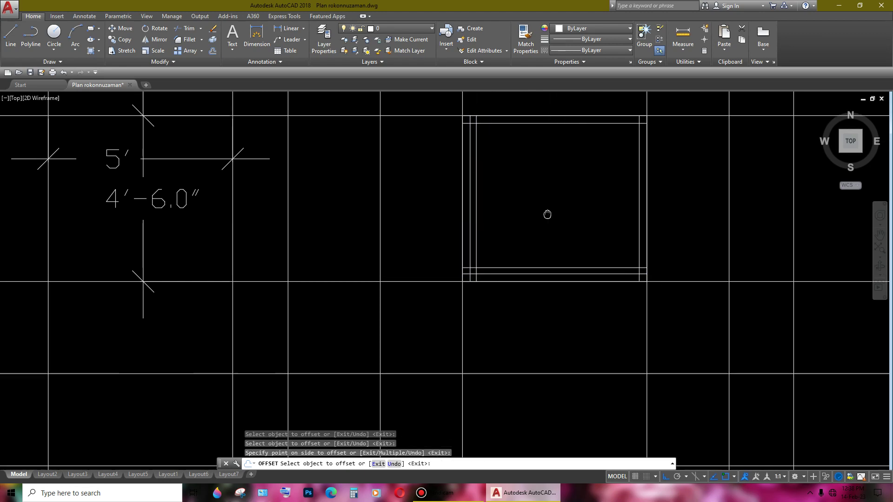
scroll(608, 182, "up", 2)
left_click(548, 178)
left_click(549, 197)
left_click(678, 251)
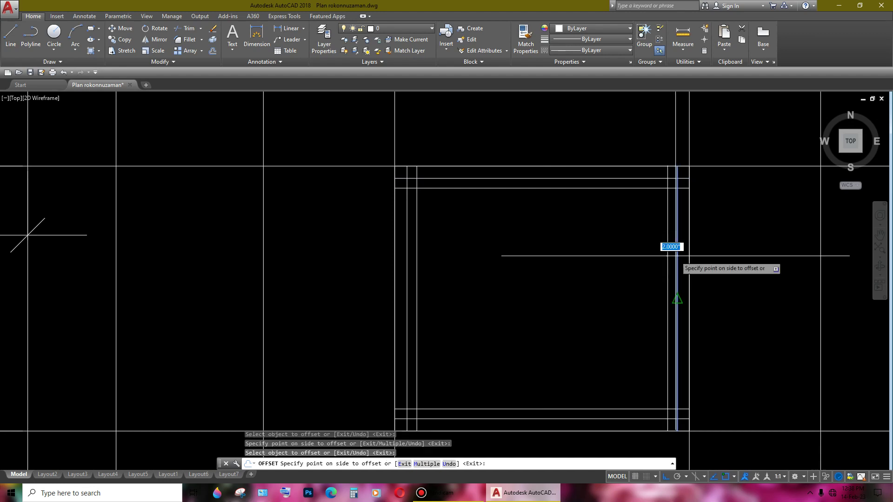
scroll(583, 284, "down", 2)
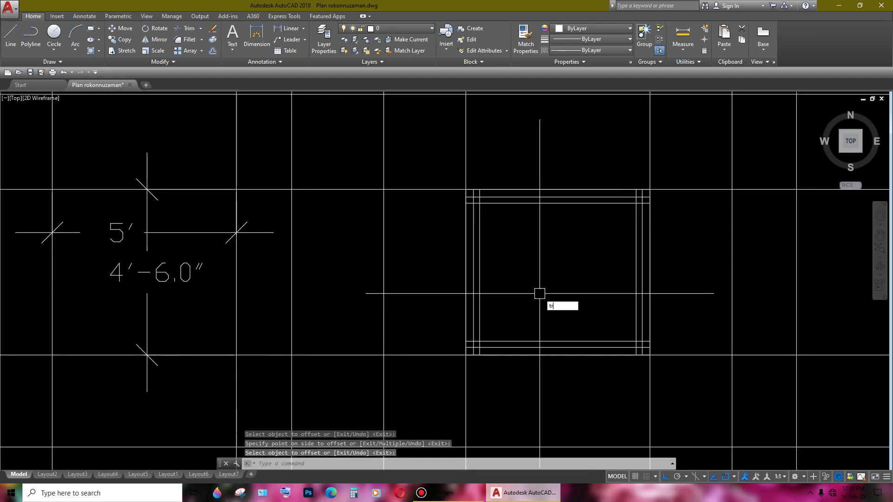
- Trim the overlapping lines at the first corners of the square opening's double frame
key("Return")
key("Return")
scroll(480, 347, "up", 3)
scroll(475, 346, "up", 2)
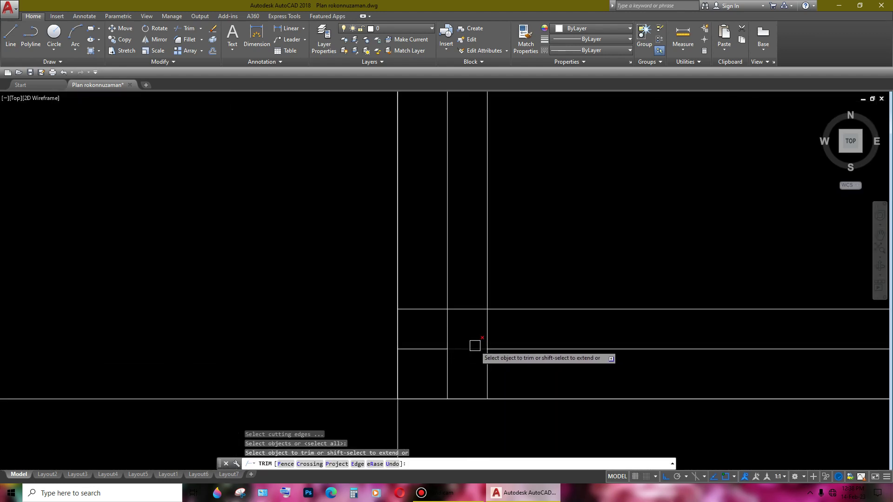
left_click(485, 330)
left_click(467, 309)
left_click(425, 348)
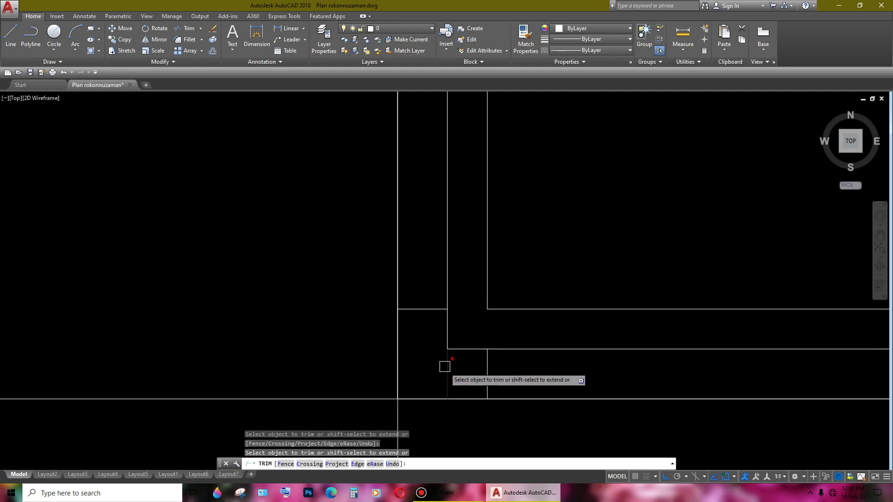
scroll(548, 365, "down", 4)
scroll(584, 358, "up", 2)
scroll(569, 367, "up", 2)
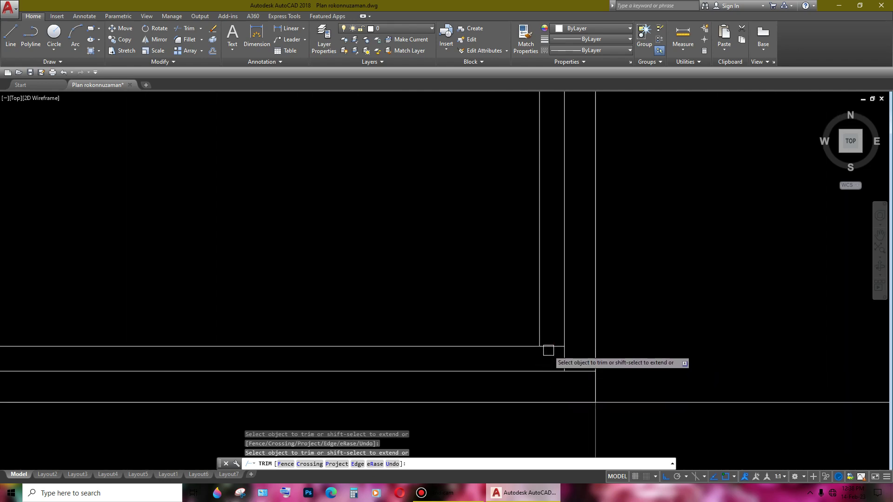
scroll(548, 350, "down", 3)
scroll(568, 348, "up", 3)
scroll(577, 325, "down", 3)
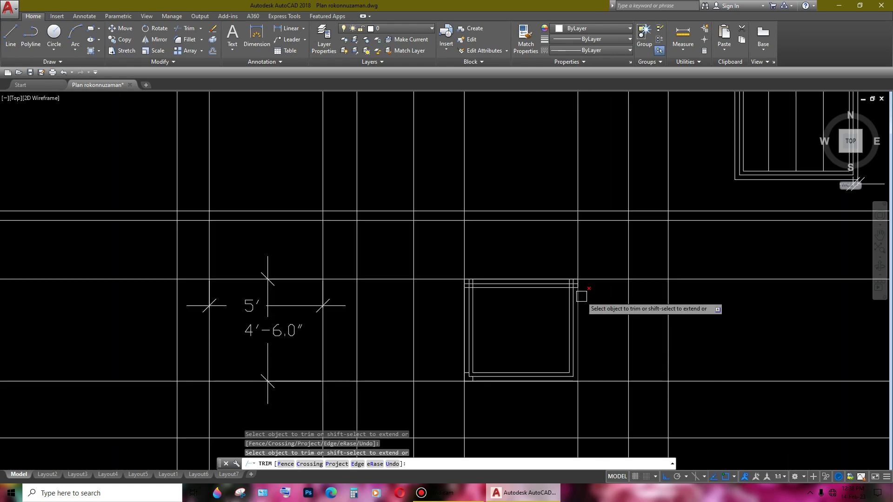
scroll(574, 303, "up", 2)
scroll(549, 326, "up", 2)
- Trim the remaining frame junctions and stray horizontal and vertical segments around the opening
left_click(501, 321)
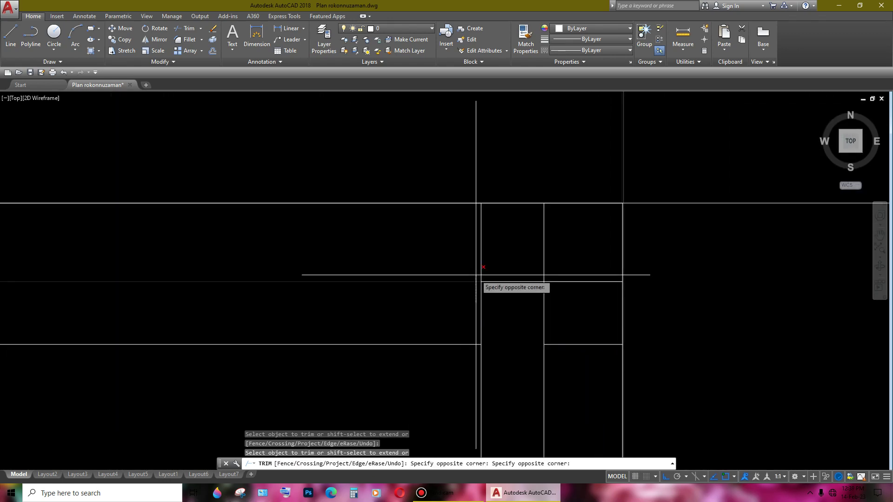
left_click(482, 275)
left_click(474, 299)
left_click(498, 313)
left_click(601, 281)
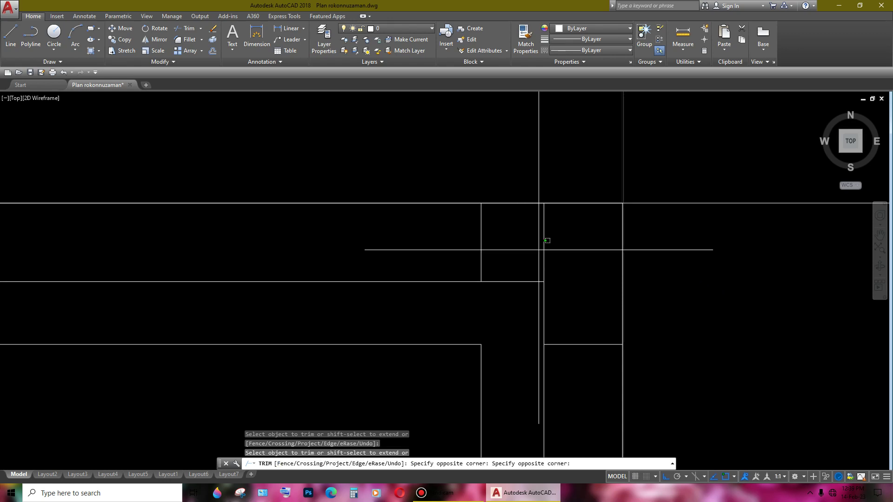
left_click(548, 247)
left_click(592, 340)
scroll(482, 314, "down", 2)
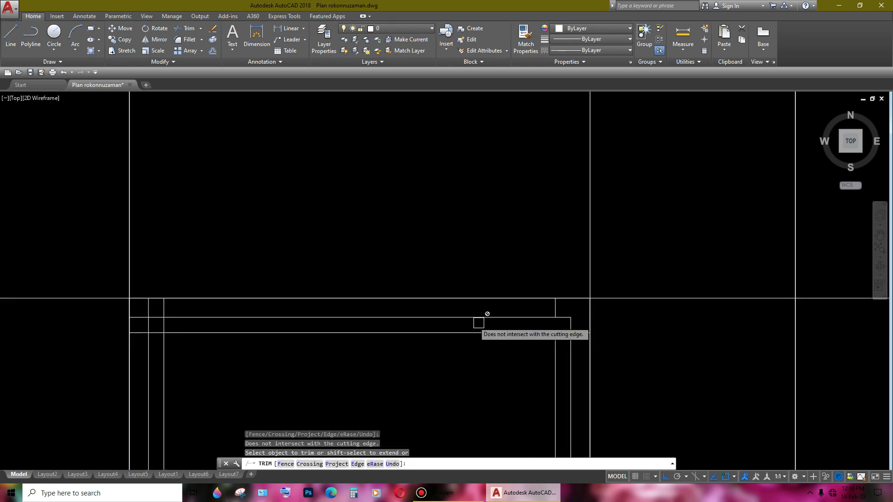
scroll(275, 282, "up", 5)
left_click(235, 291)
left_click(193, 297)
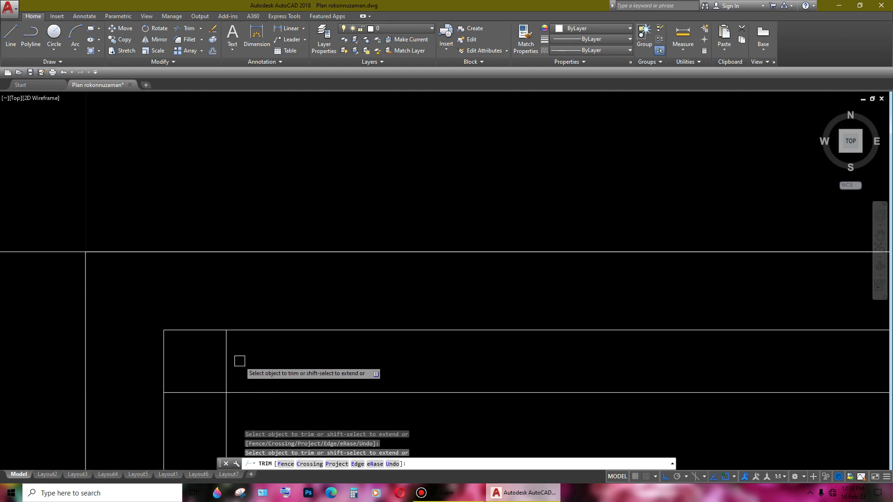
scroll(542, 313, "down", 5)
scroll(607, 194, "down", 2)
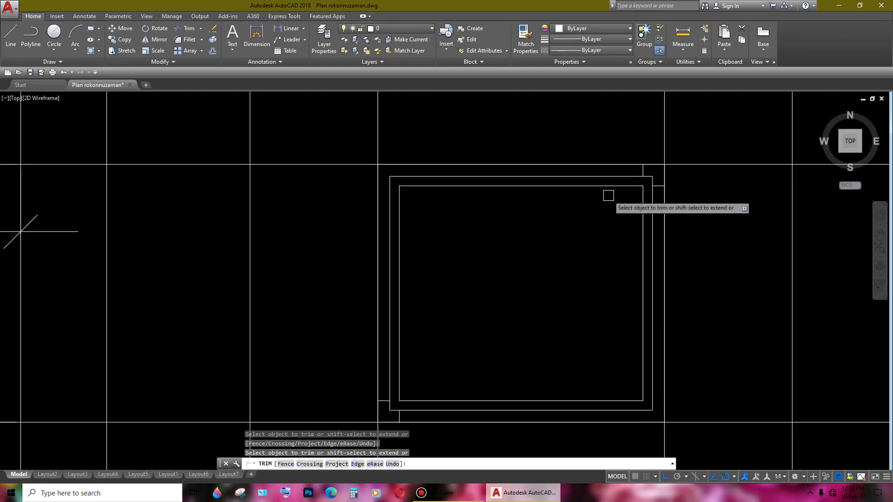
scroll(576, 309, "down", 2)
scroll(418, 332, "up", 10)
key("Return")
- Erase the leftover short line below the new frame
key("Escape")
left_click(409, 353)
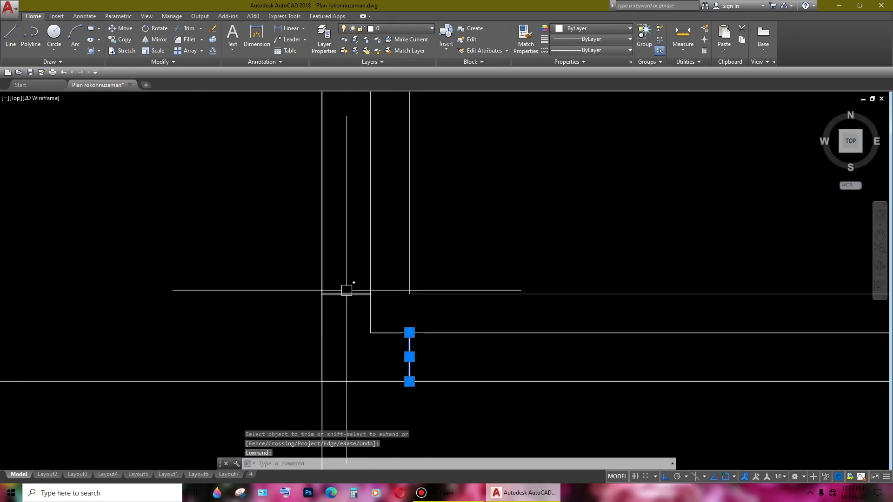
key("Delete")
scroll(407, 329, "down", 4)
scroll(598, 319, "up", 5)
scroll(654, 358, "down", 6)
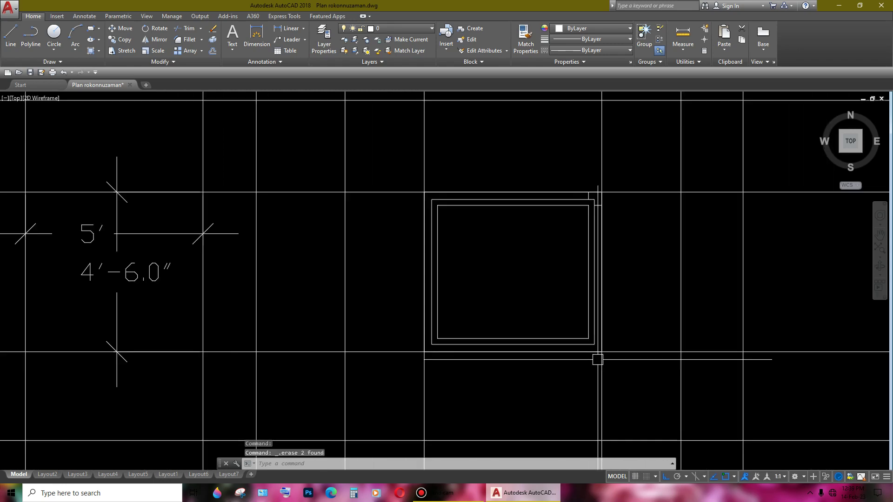
scroll(598, 259, "up", 1)
scroll(586, 226, "up", 5)
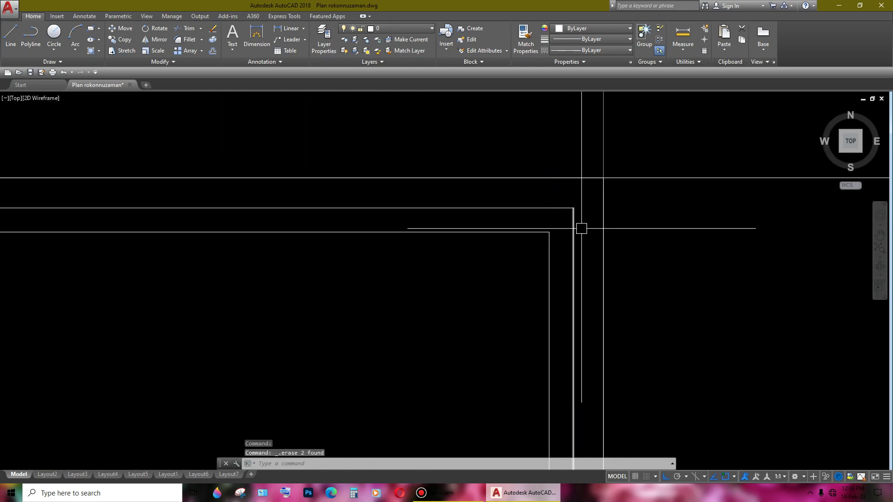
scroll(595, 228, "down", 5)
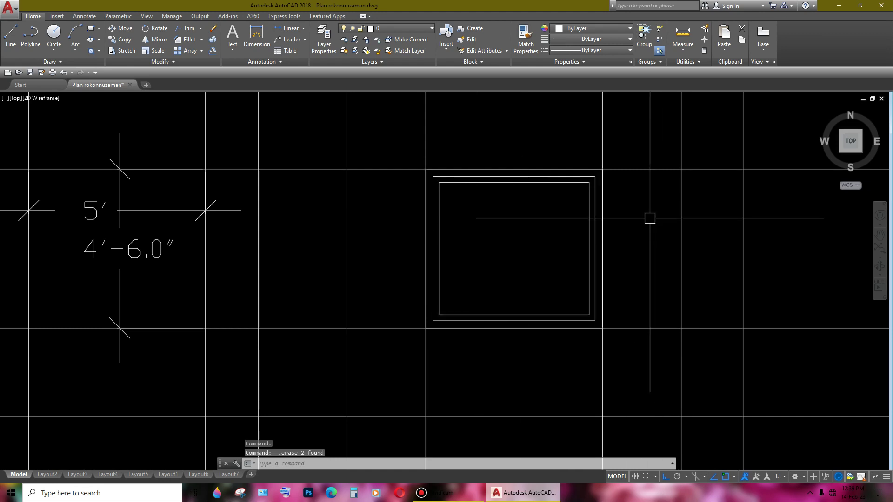
scroll(660, 301, "down", 2)
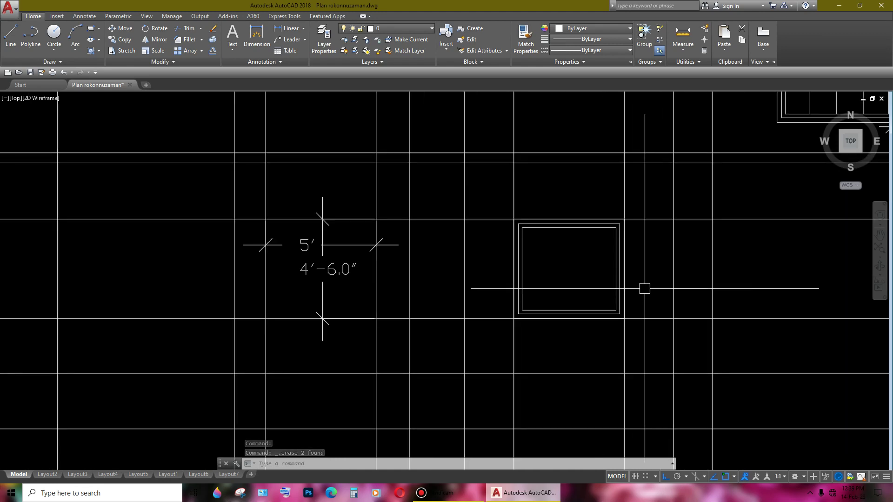
scroll(595, 240, "down", 2)
scroll(634, 199, "up", 2)
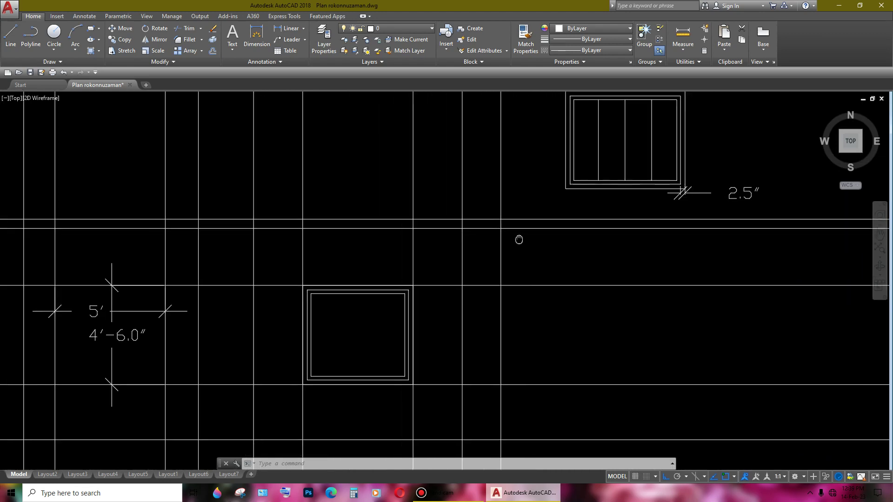
- Show the square opening beside the mullioned reference window with its 2.5" dimension
mouse_move(518, 239)
middle_mouse_down()
mouse_move(634, 213)
mouse_move(678, 293)
middle_mouse_up()
scroll(698, 239, "up", 2)
scroll(698, 247, "down", 4)
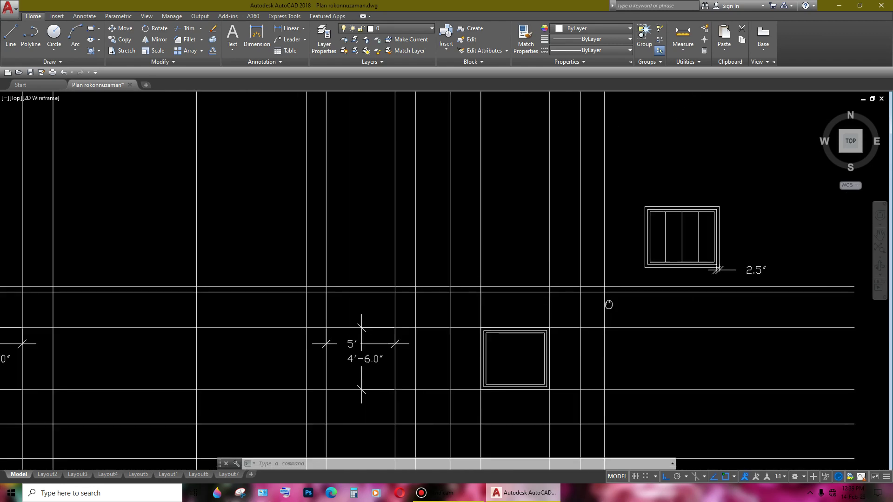
middle_click_drag(608, 305, 569, 290)
scroll(566, 287, "up", 3)
scroll(539, 259, "down", 1)
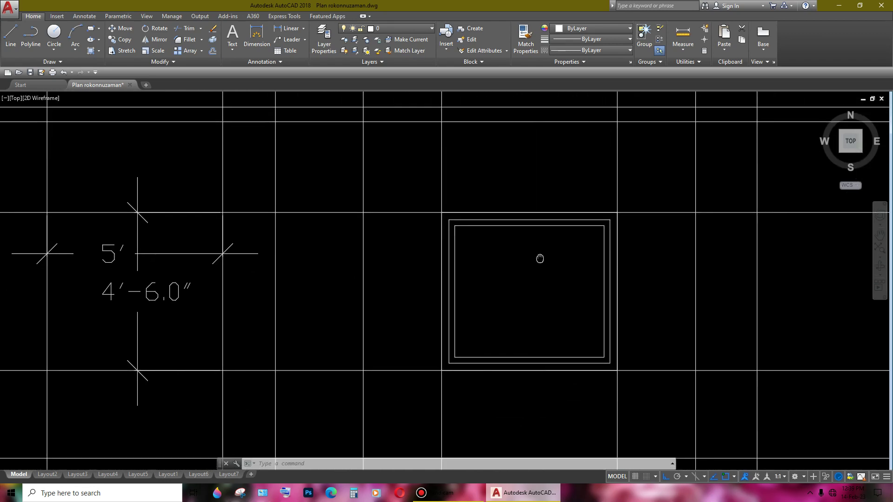
scroll(538, 259, "down", 4)
scroll(567, 302, "up", 2)
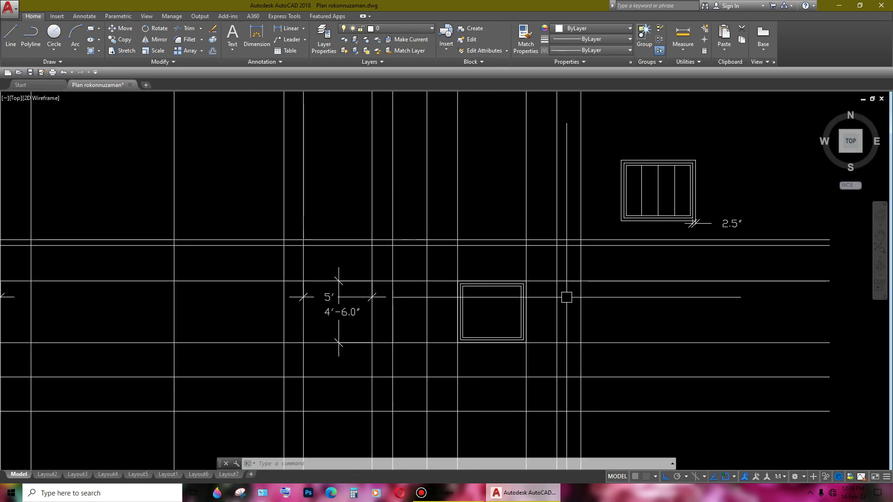
scroll(631, 259, "up", 1)
middle_click_drag(630, 259, 612, 301)
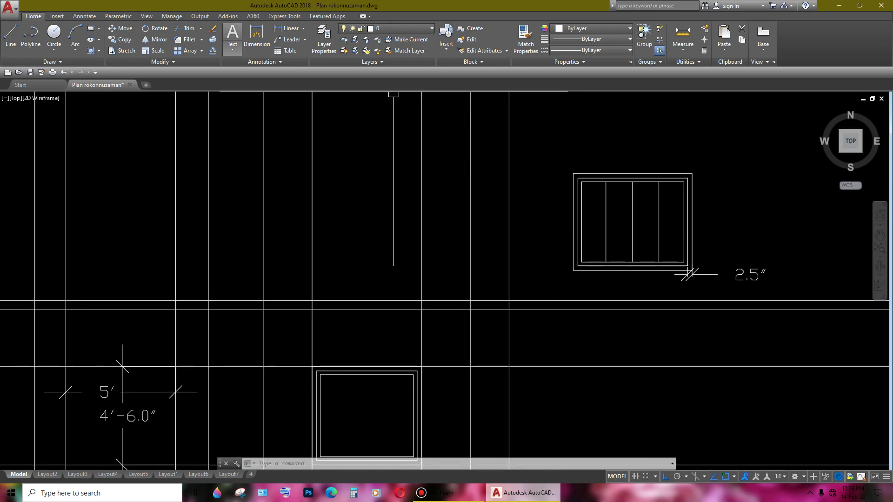
- Dimension the 1'-1.5" pane width between two adjacent mullions of the reference window
left_click(257, 35)
scroll(691, 274, "up", 3)
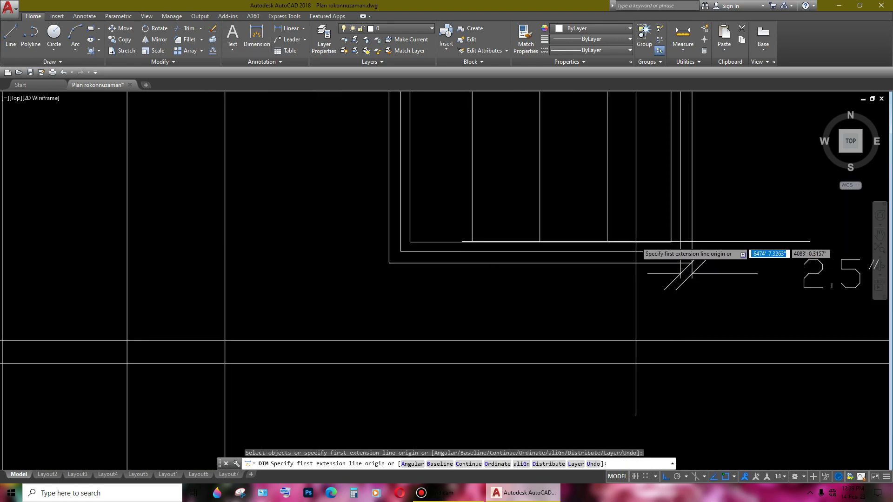
left_click(608, 242)
left_click(671, 242)
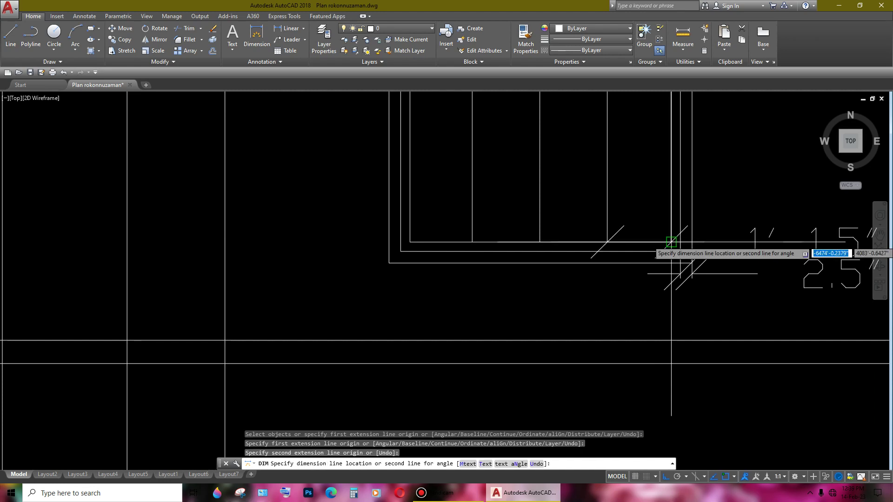
left_click(669, 189)
scroll(604, 236, "down", 5)
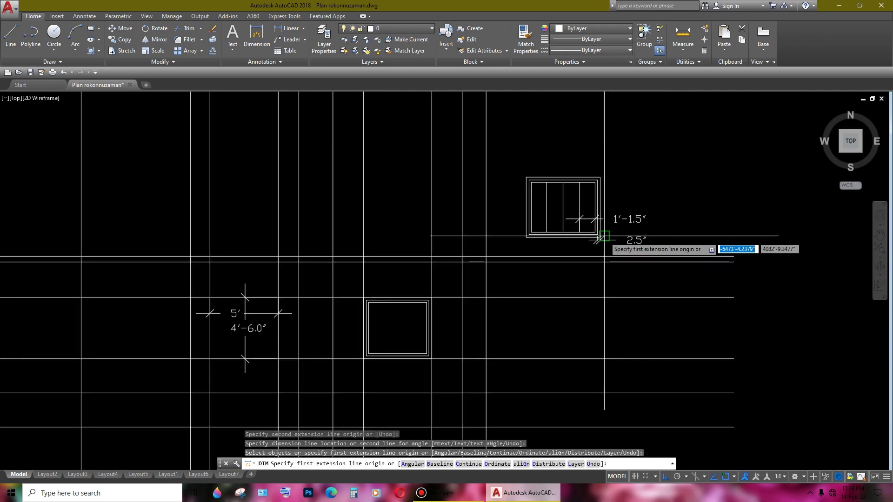
key("Escape")
- Pan and zoom back toward the square opening
mouse_move(569, 236)
middle_mouse_down()
mouse_move(630, 231)
mouse_move(688, 181)
middle_mouse_up()
scroll(529, 255, "up", 3)
scroll(539, 254, "up", 4)
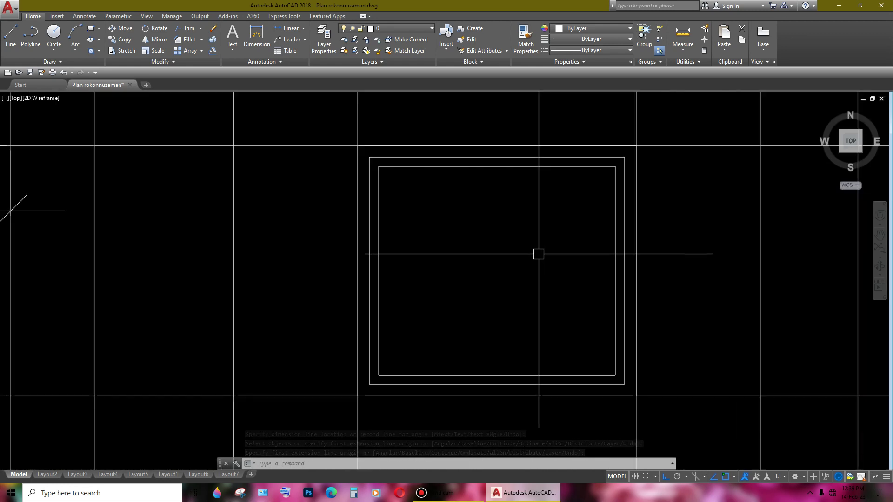
scroll(558, 267, "down", 2)
scroll(544, 284, "down", 5)
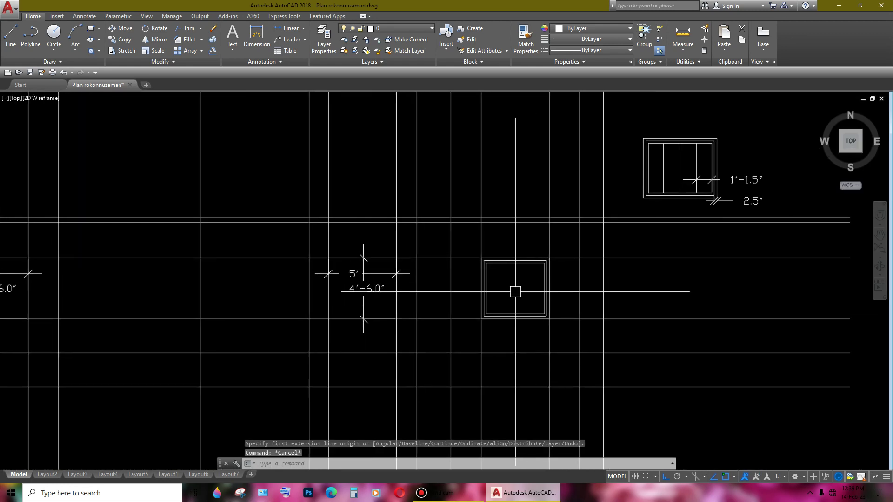
- Offset the square's inner right edge 1'1.5" three times to make interior lines
type("o")
key("Return")
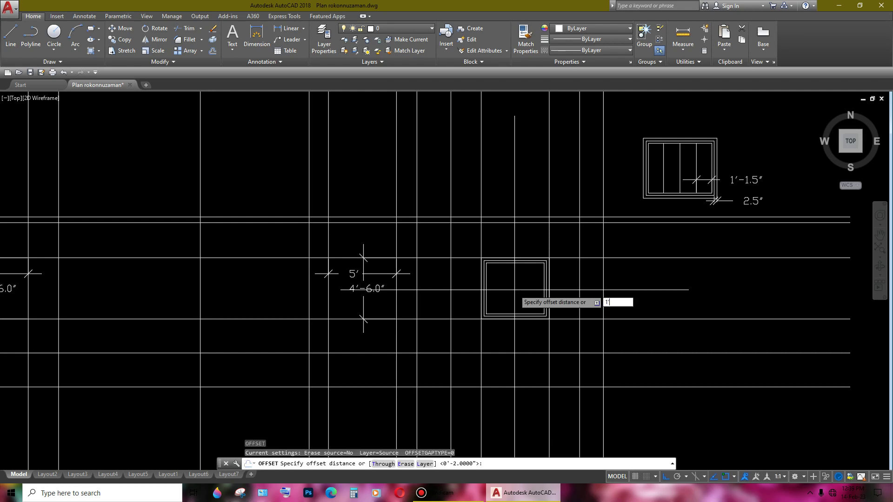
type("1'1.5\"")
key("Return")
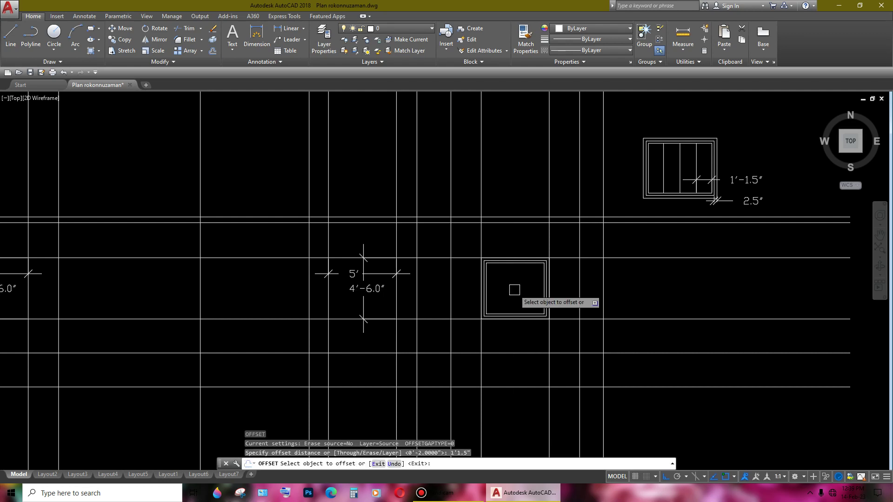
scroll(535, 288, "up", 5)
scroll(465, 282, "up", 3)
left_click(471, 277)
left_click(327, 296)
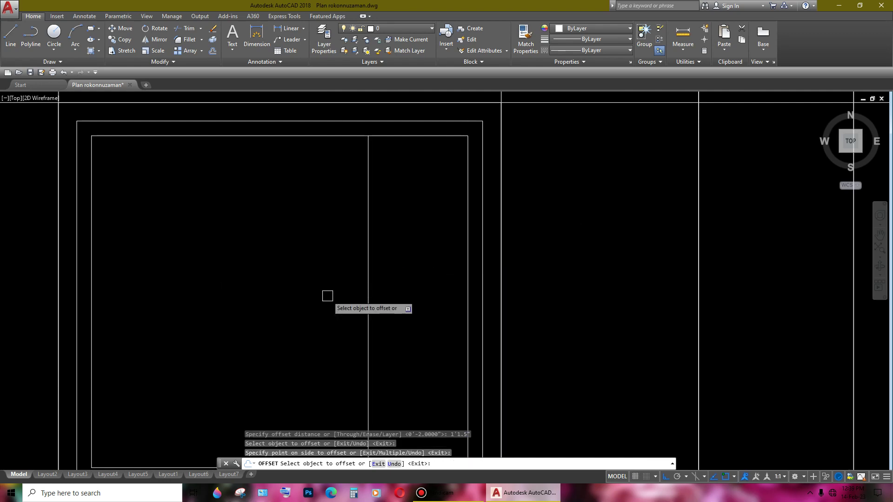
left_click(365, 293)
left_click(288, 294)
left_click(268, 293)
left_click(156, 299)
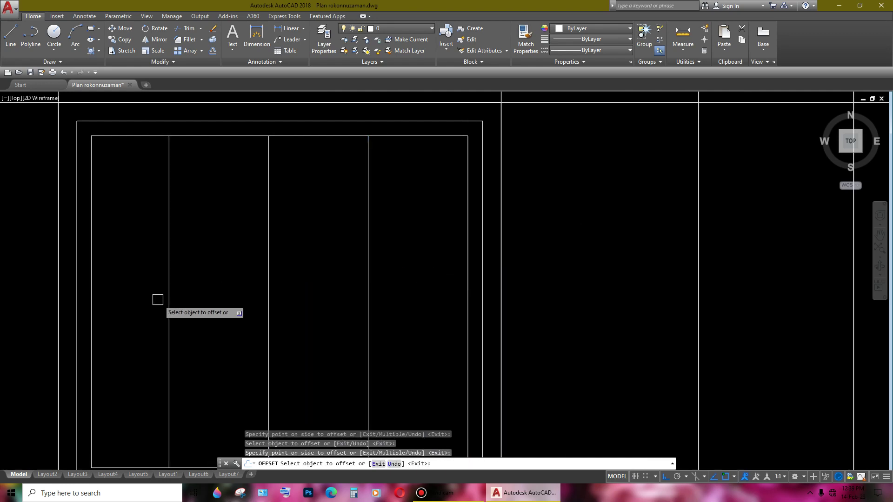
scroll(312, 305, "down", 3)
scroll(330, 310, "down", 3)
key("Escape")
- Erase the three wrongly spaced interior lines from the square window
middle_click_drag(371, 313, 469, 323)
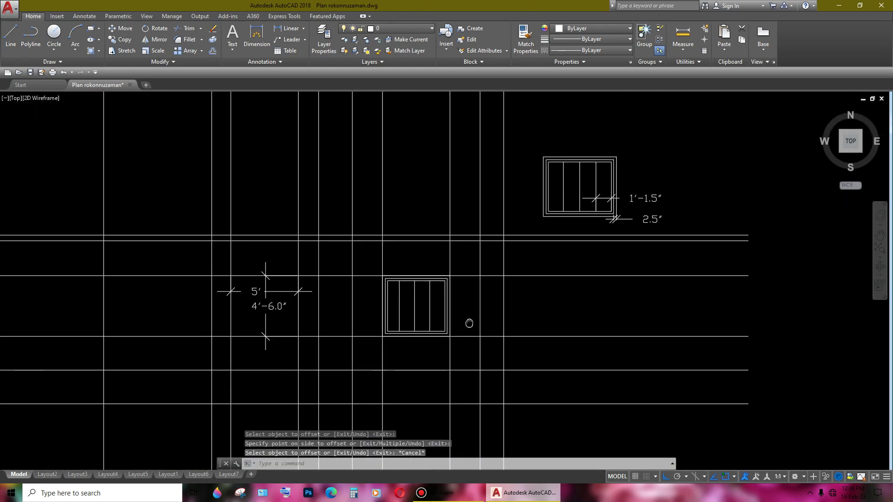
scroll(405, 316, "up", 5)
middle_click_drag(409, 319, 431, 331)
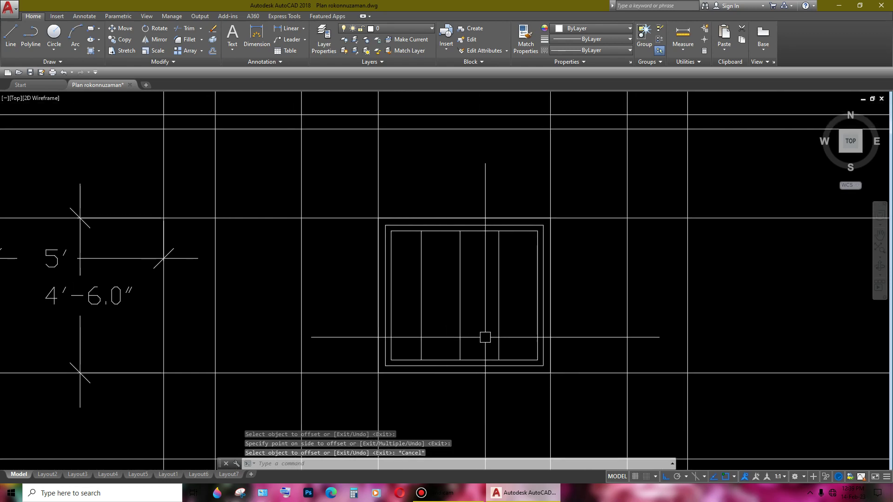
middle_click_drag(497, 337, 528, 340)
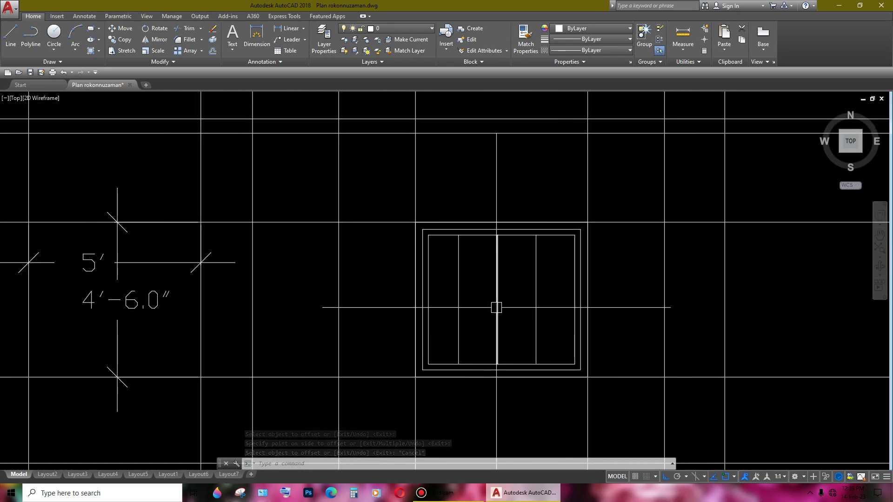
key("Escape")
left_click(536, 309)
key("Delete")
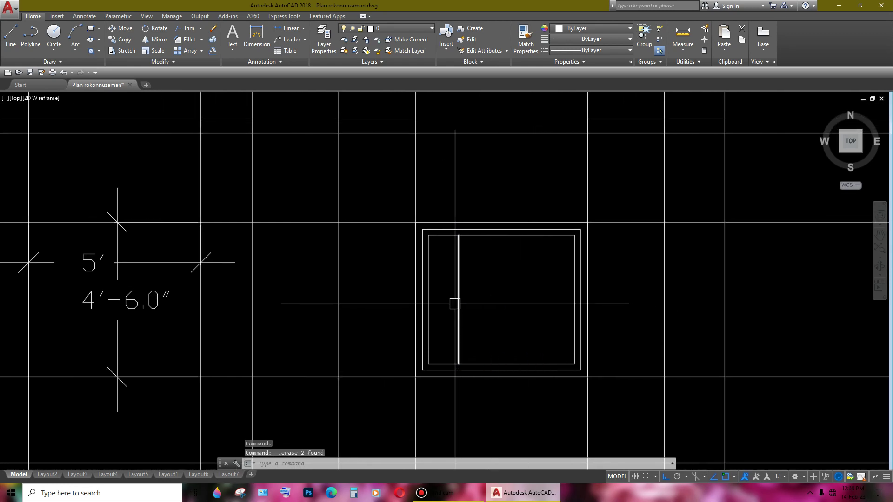
left_click(458, 303)
key("Delete")
middle_click_drag(495, 313, 447, 315)
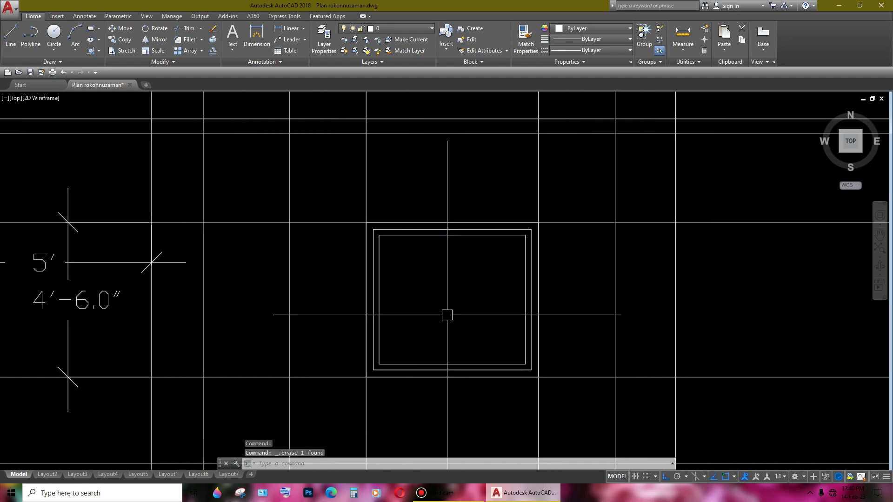
- Offset the inner left edge 1' three times to create three vertical mullions
type("o")
key("Return")
key("Return")
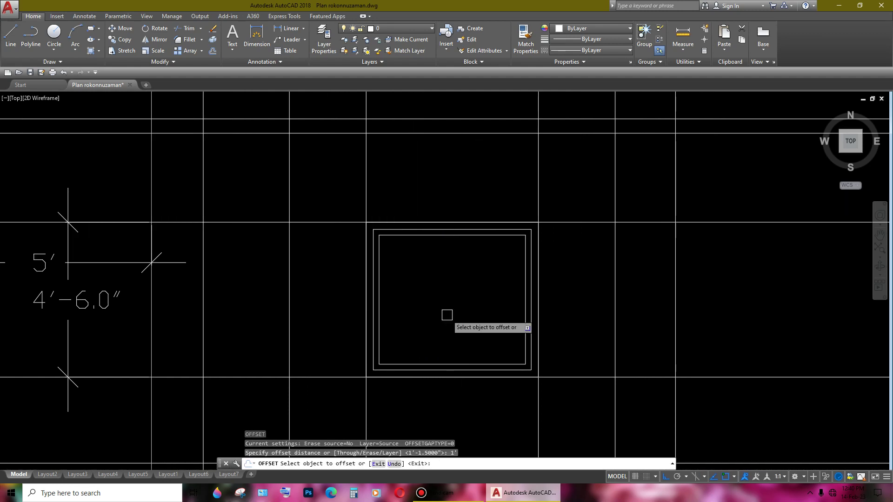
scroll(447, 312, "up", 2)
scroll(525, 280, "up", 2)
left_click(519, 329)
left_click(371, 287)
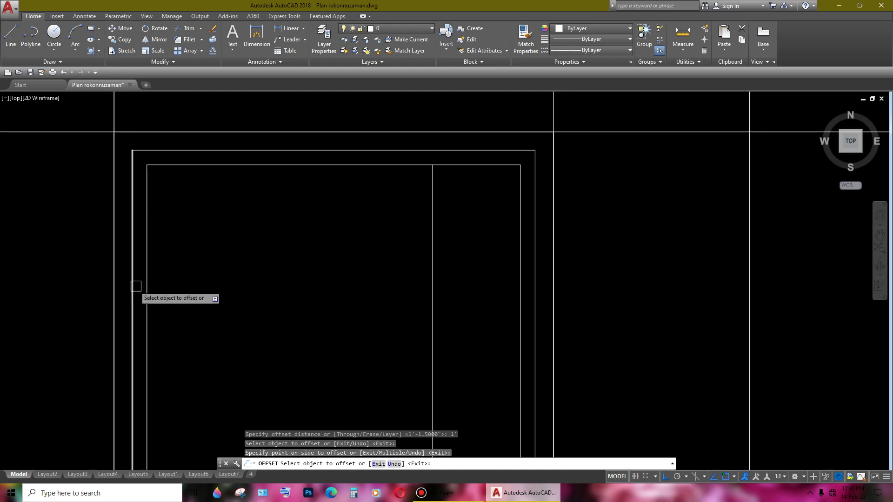
left_click(147, 326)
left_click(372, 287)
left_click(234, 287)
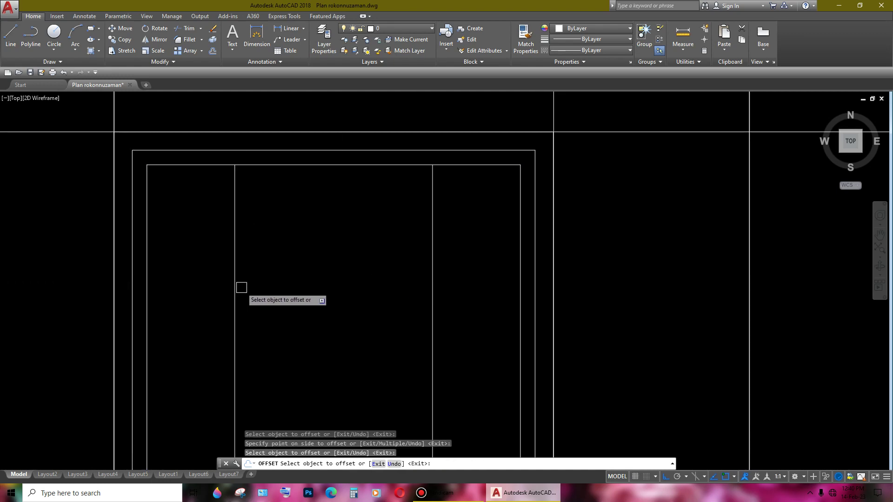
left_click(320, 287)
scroll(383, 284, "down", 4)
scroll(381, 288, "up", 2)
scroll(414, 293, "up", 2)
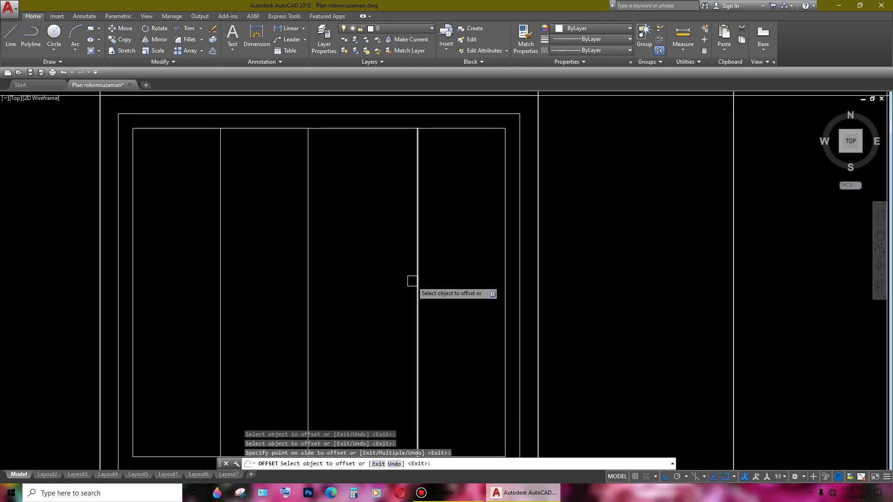
scroll(418, 293, "down", 2)
key("Return")
- Pan and zoom out to view the four-pane window alongside the nearby dimensions
middle_click_drag(431, 299, 472, 286)
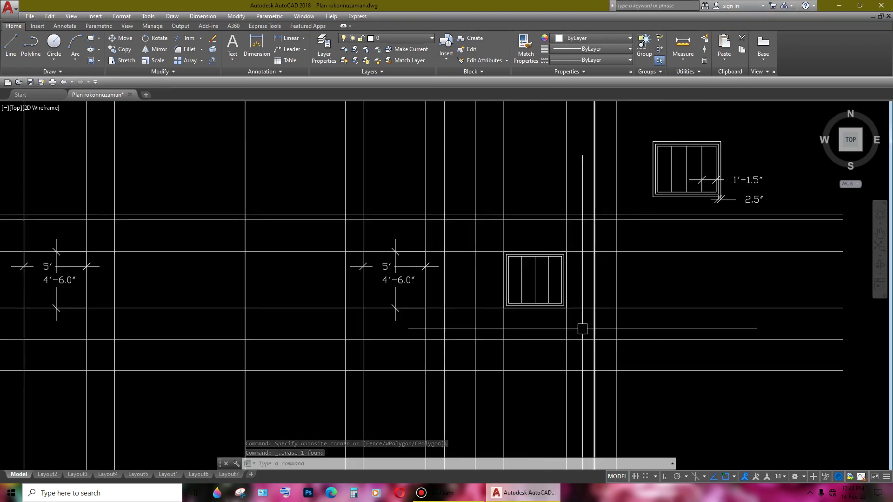
scroll(567, 322, "up", 3)
middle_click_drag(543, 309, 598, 340)
scroll(549, 302, "up", 2)
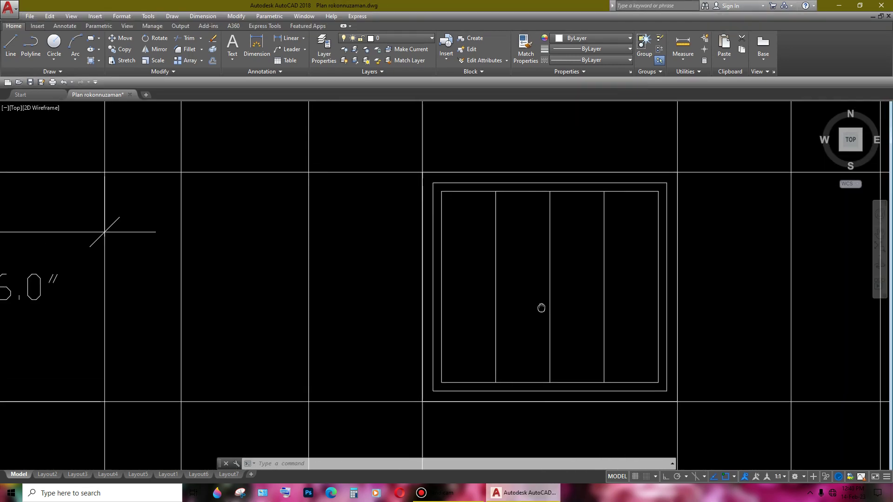
middle_click_drag(541, 307, 542, 307)
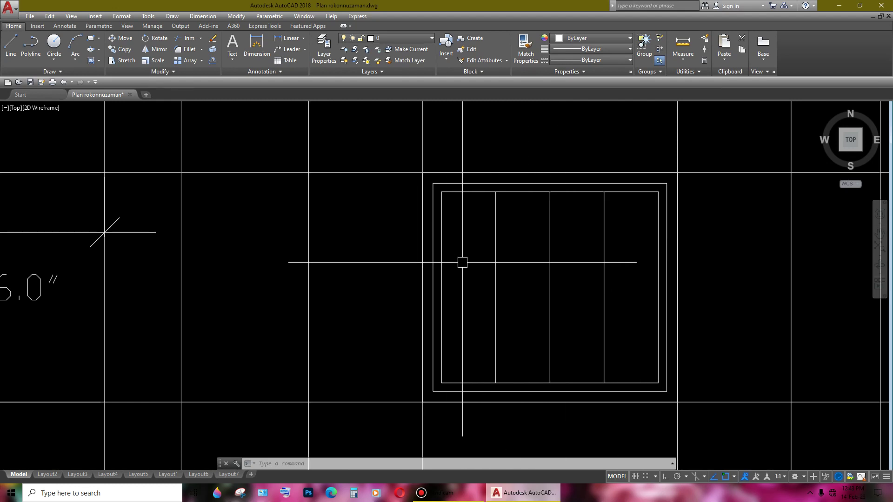
middle_click_drag(564, 279, 535, 292)
scroll(516, 261, "down", 2)
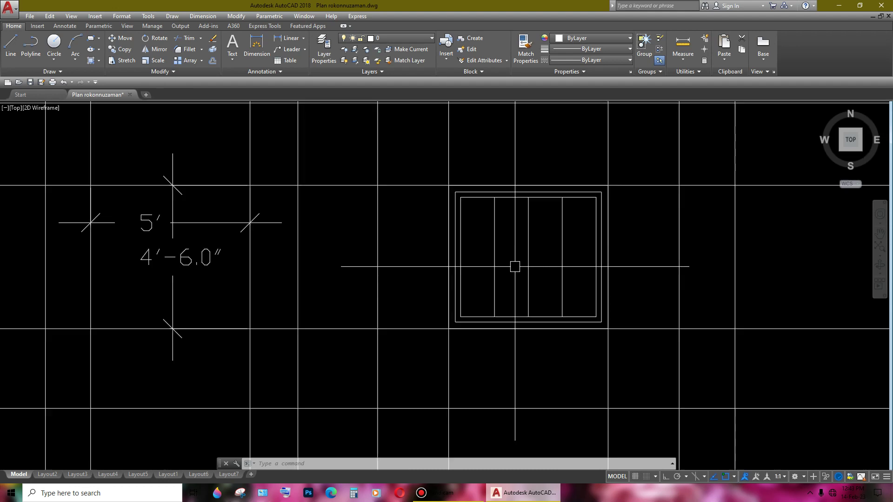
scroll(577, 293, "down", 1)
scroll(550, 299, "down", 2)
scroll(522, 303, "down", 1)
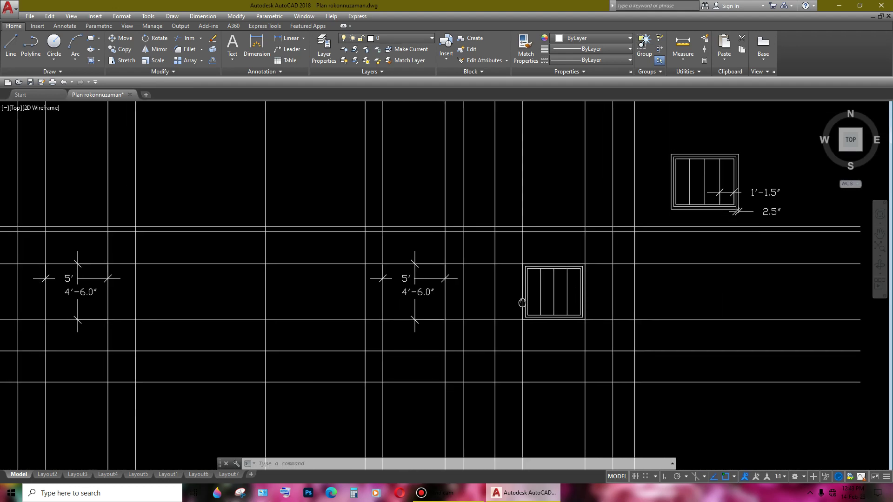
middle_click_drag(522, 303, 545, 276)
scroll(469, 282, "down", 4)
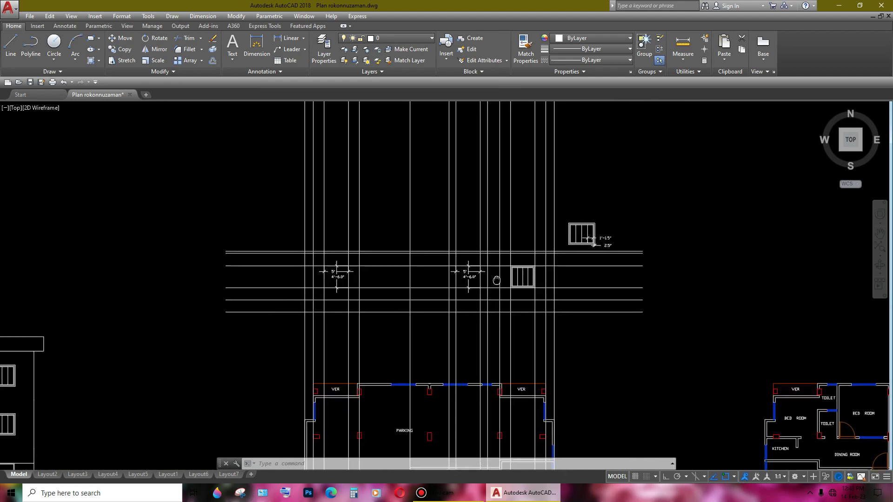
scroll(463, 260, "up", 2)
- Delete the stray dimension pieces near the finished window
scroll(456, 242, "up", 5)
left_click(464, 207)
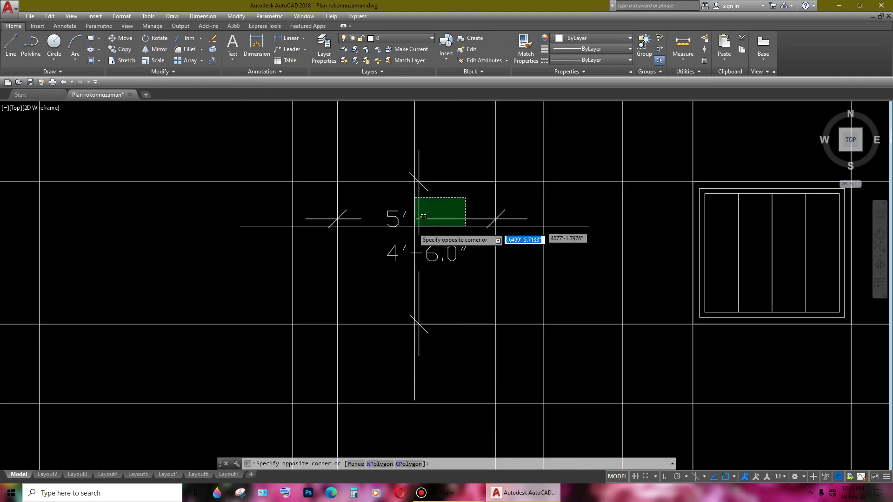
left_click(403, 248)
key("Delete")
- Select the finished four-pane window, excluding the long grid lines
scroll(465, 253, "down", 3)
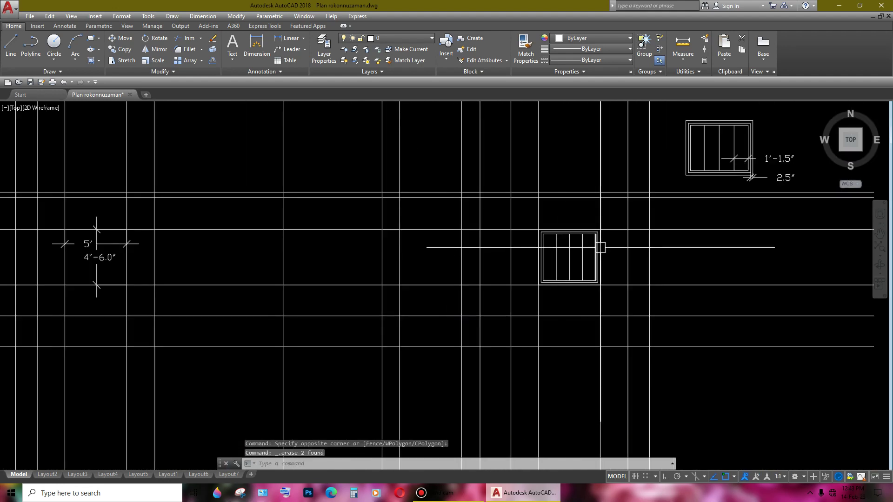
scroll(577, 242, "up", 5)
scroll(590, 187, "up", 2)
scroll(587, 186, "down", 2)
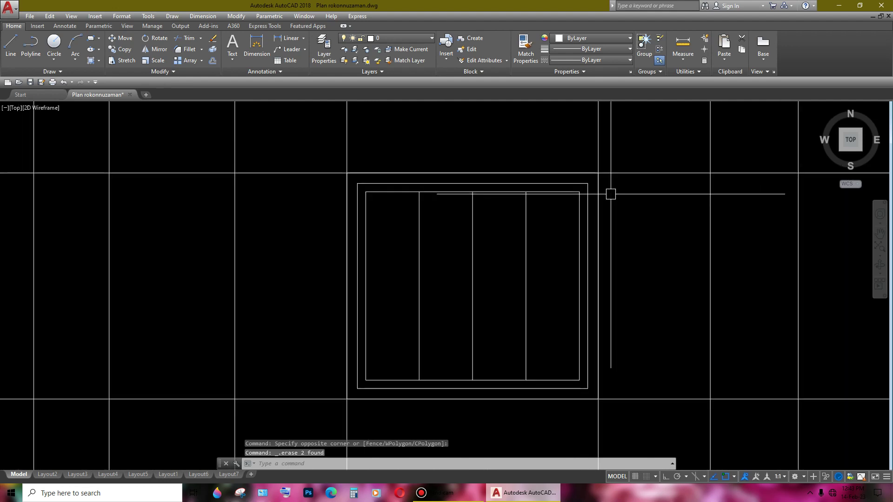
scroll(611, 194, "down", 2)
left_click(621, 162)
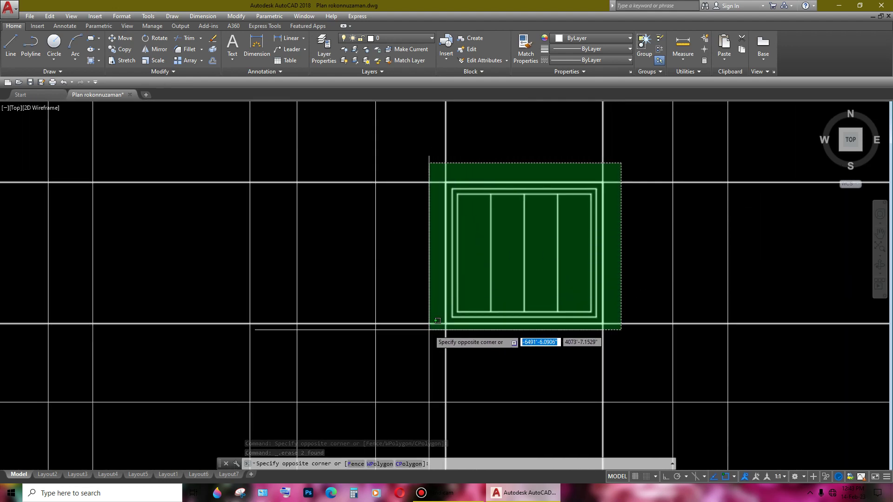
left_click(427, 334)
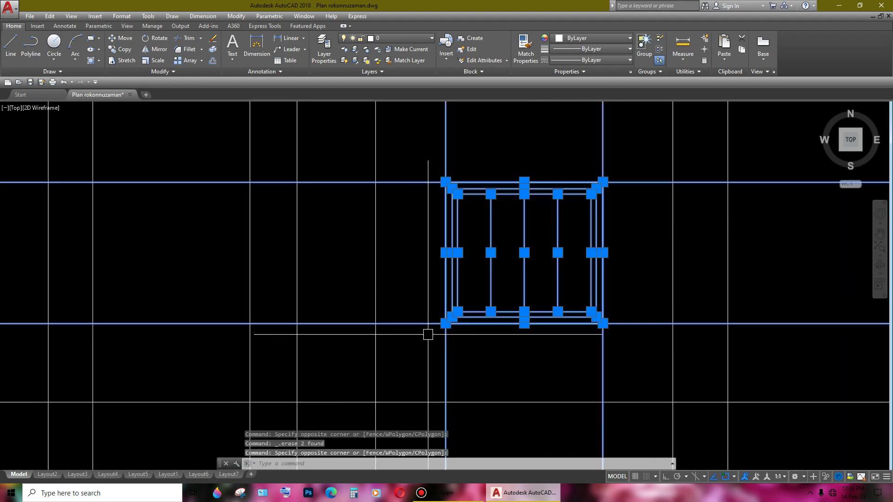
left_click(622, 138, "shift")
left_click(439, 170, "shift")
left_click(642, 167, "shift")
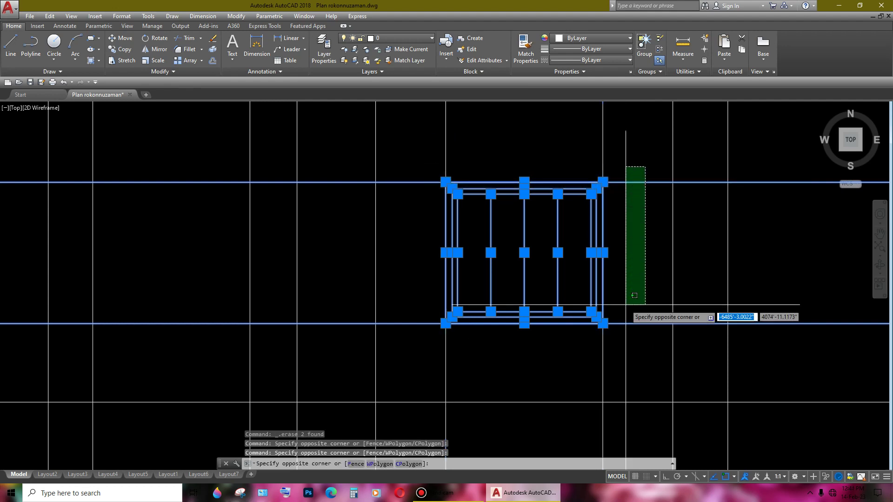
left_click(620, 348, "shift")
- Copy the window from its corner base point into the next grid opening
scroll(540, 344, "down", 4)
middle_click_drag(535, 337, 551, 290)
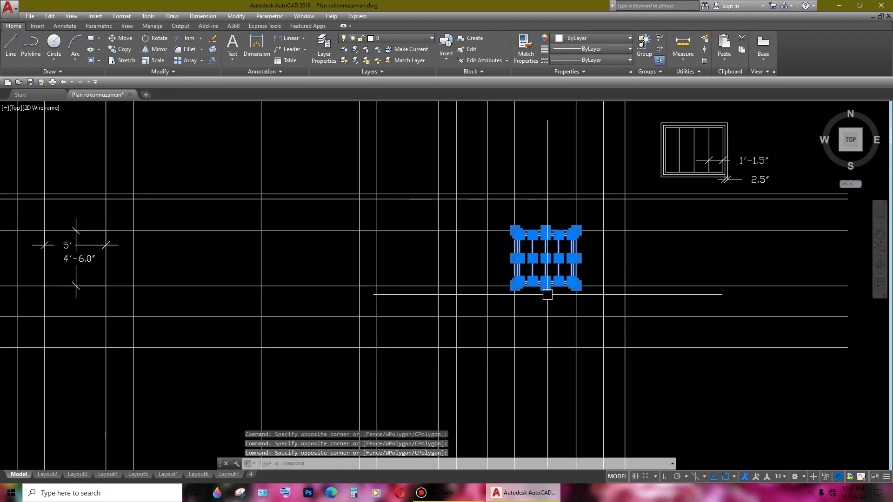
type("p")
key("Return")
scroll(588, 296, "up", 4)
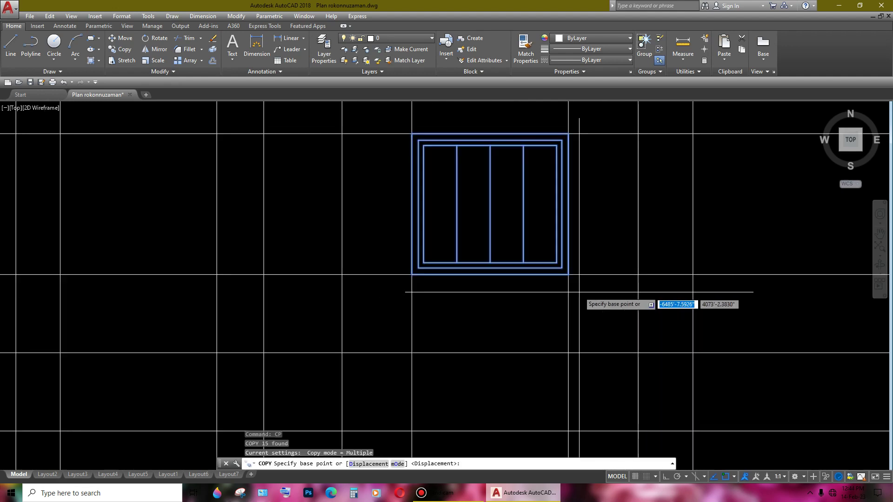
left_click(569, 275)
scroll(497, 275, "down", 3)
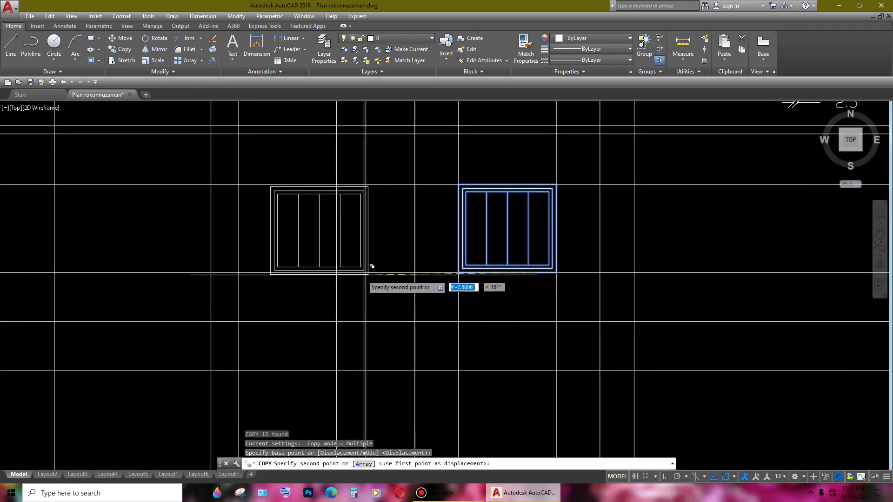
left_click(346, 264)
scroll(609, 254, "down", 2)
mouse_move(618, 253)
middle_mouse_down()
mouse_move(682, 195)
mouse_move(754, 186)
middle_mouse_up()
mouse_move(295, 197)
middle_mouse_down()
mouse_move(439, 295)
mouse_move(433, 242)
middle_mouse_up()
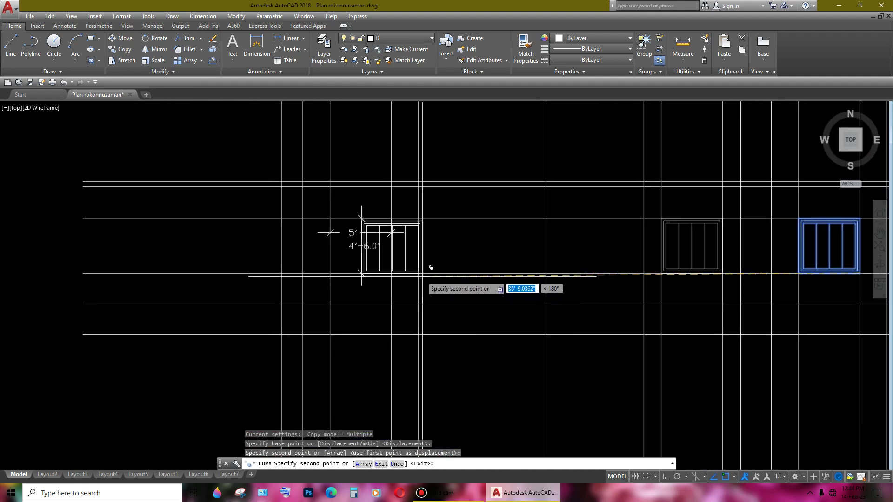
key("Escape")
- Erase the two stray dimensions
scroll(379, 249, "up", 2)
left_click(363, 249)
key("Delete")
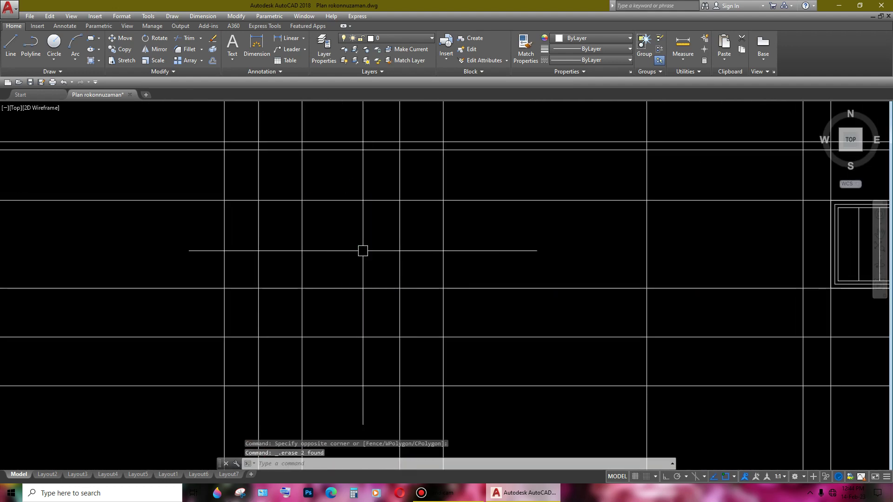
scroll(494, 275, "down", 3)
scroll(634, 241, "up", 2)
- Select the right window block without the horizontal and vertical grid lines
left_click(718, 186)
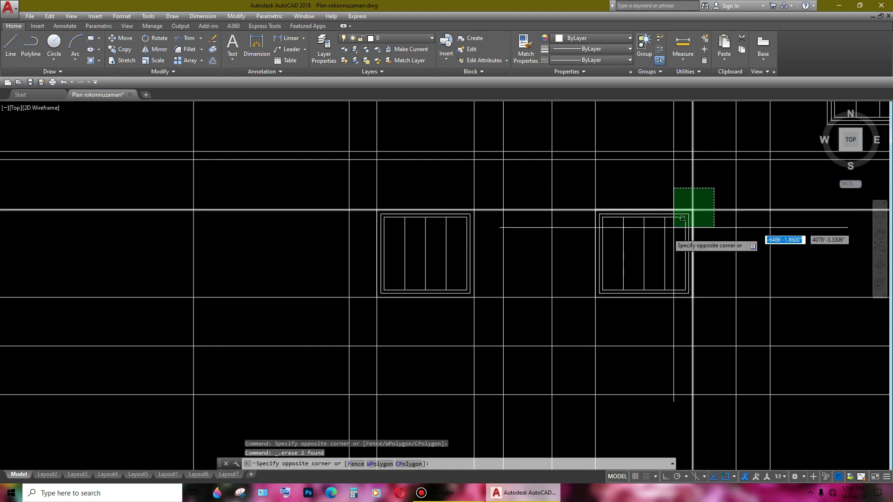
left_click(584, 310)
left_click(575, 200, "shift")
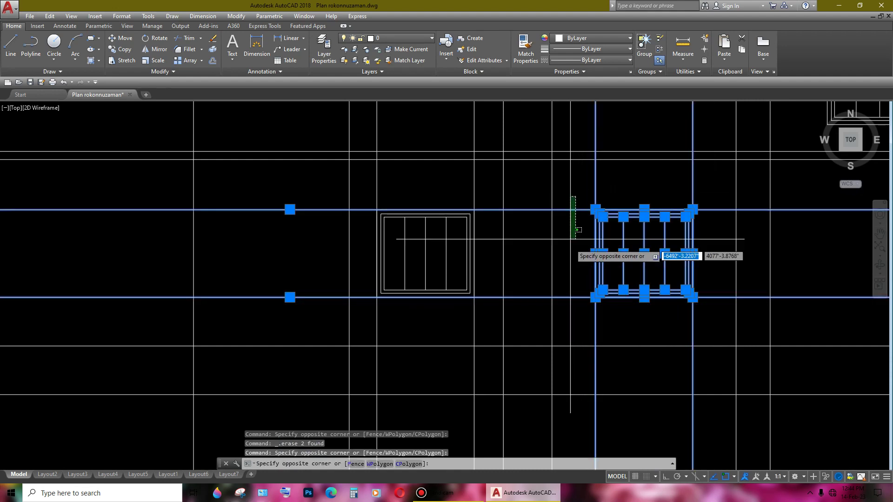
left_click(576, 318, "shift")
left_click(710, 314, "shift")
left_click(593, 332, "shift")
type("c")
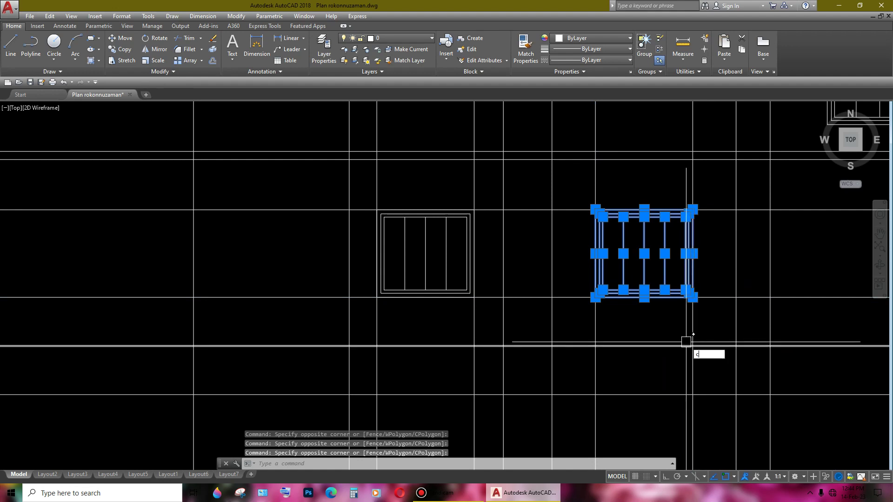
- Copy the right window into another opening, making three matching windows in the row
type("o")
key("Return")
scroll(686, 342, "up", 3)
left_click(669, 282)
scroll(669, 281, "down", 3)
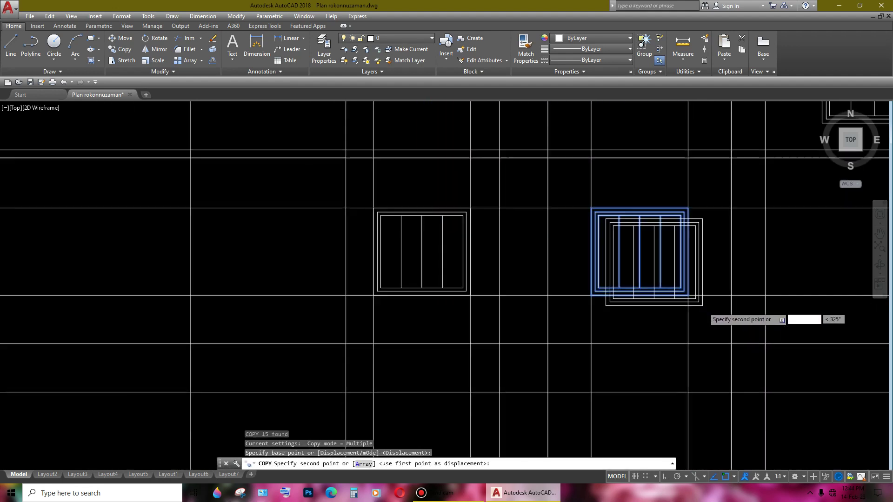
scroll(605, 302, "down", 4)
middle_click_drag(507, 303, 574, 303)
scroll(421, 279, "up", 2)
scroll(468, 293, "up", 3)
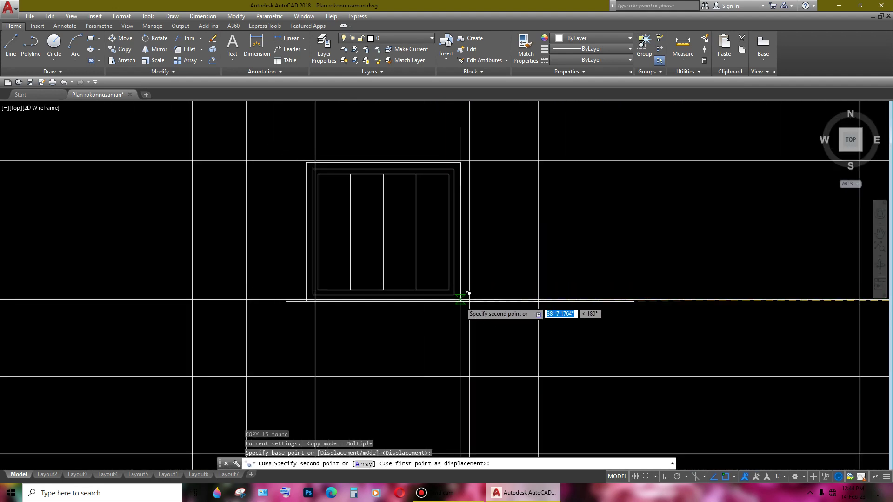
left_click(477, 291)
scroll(476, 291, "down", 3)
scroll(480, 260, "up", 2)
key("Return")
- Pan down to bring the ground floor plan into view
middle_click_drag(566, 297, 558, 288)
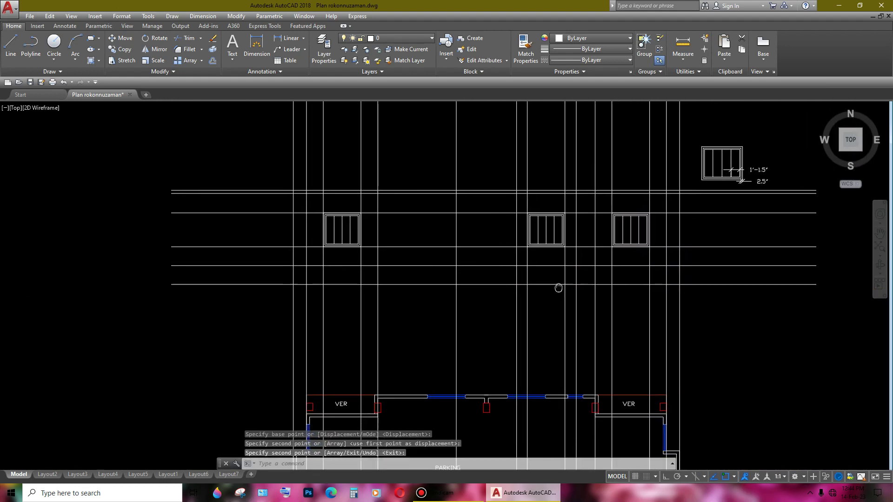
scroll(559, 288, "down", 4)
scroll(493, 279, "up", 2)
mouse_move(496, 287)
middle_mouse_down()
mouse_move(496, 254)
mouse_move(472, 337)
middle_mouse_up()
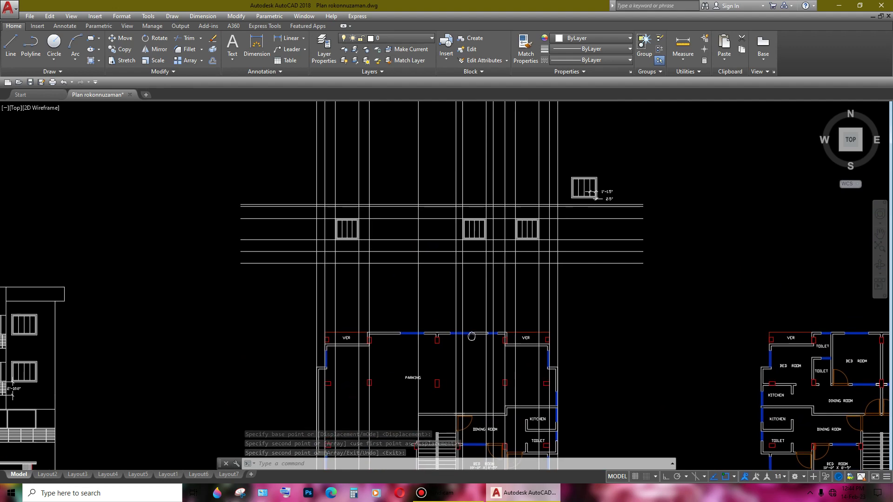
- Center the view on the VER area of the ground floor plan
scroll(478, 229, "up", 2)
scroll(484, 278, "down", 4)
scroll(487, 342, "up", 2)
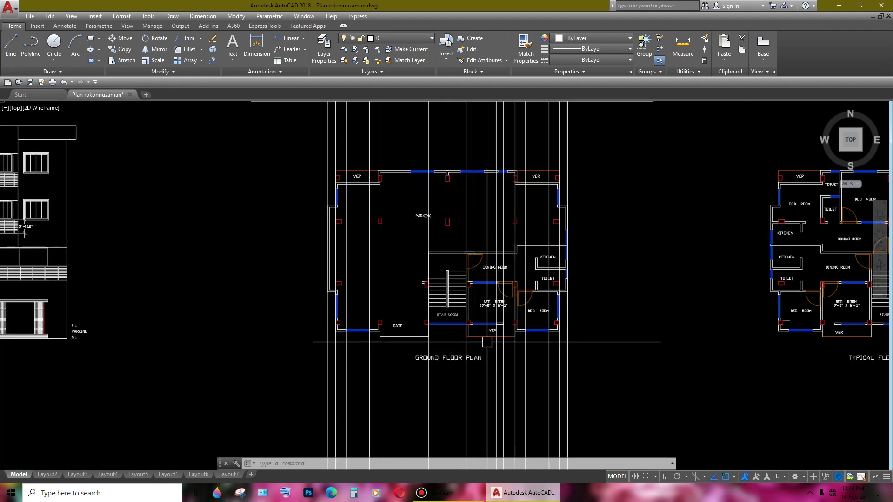
scroll(487, 342, "up", 4)
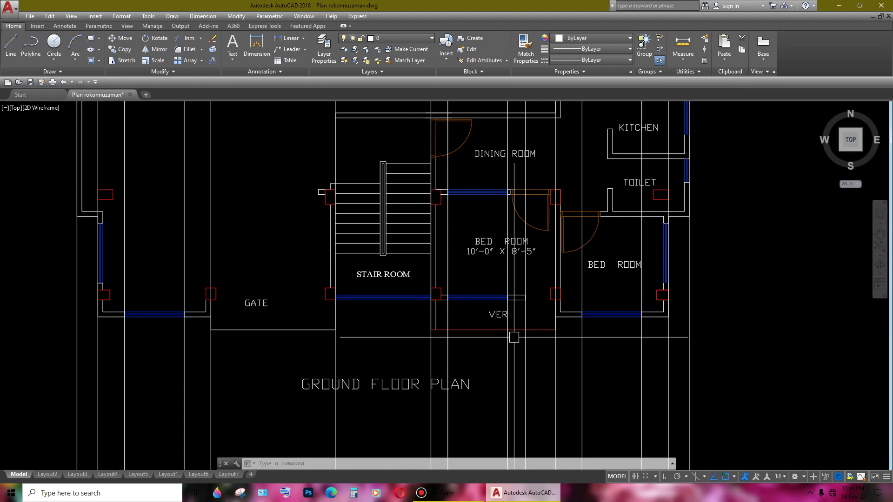
scroll(526, 338, "up", 4)
scroll(558, 339, "down", 2)
middle_click_drag(555, 363, 568, 323)
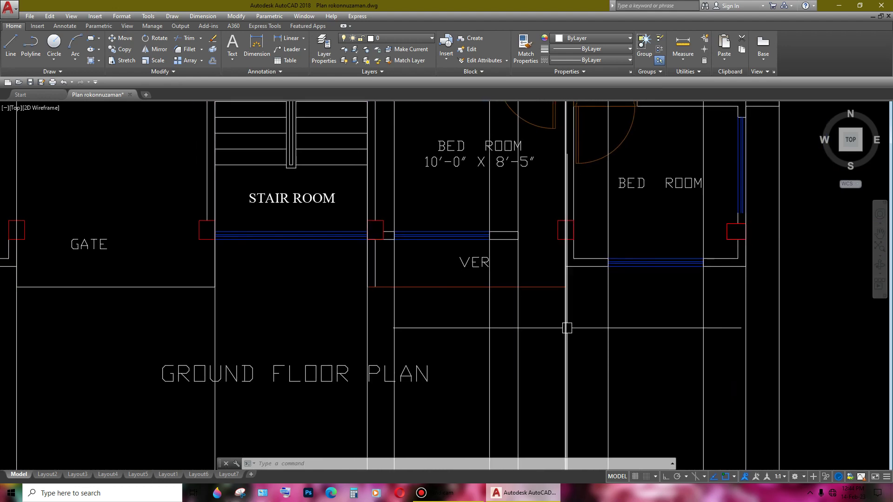
scroll(569, 323, "up", 2)
- Change the two vertical lines beside VER to Magenta
left_click(579, 312)
left_click(540, 348)
left_click(259, 309)
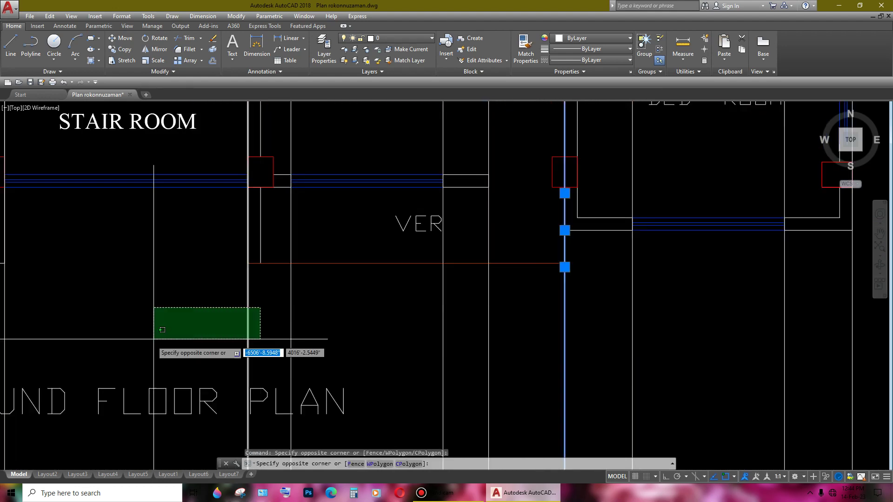
left_click(157, 341)
scroll(365, 321, "down", 4)
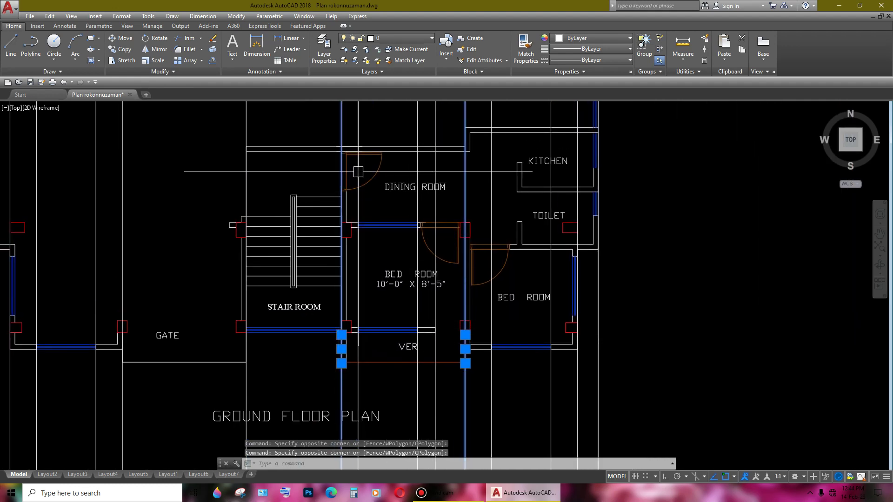
left_click(600, 38)
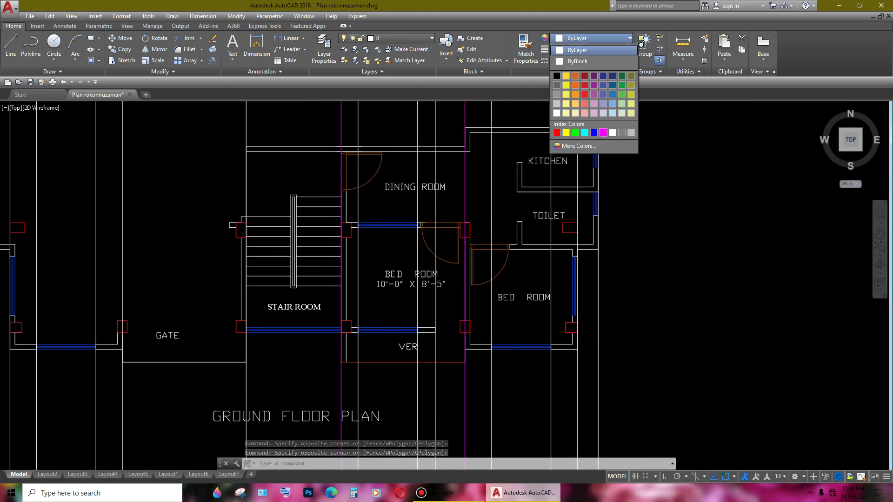
left_click(604, 133)
middle_click_drag(604, 133, 646, 332)
scroll(593, 174, "down", 3)
scroll(593, 175, "up", 2)
key("Escape")
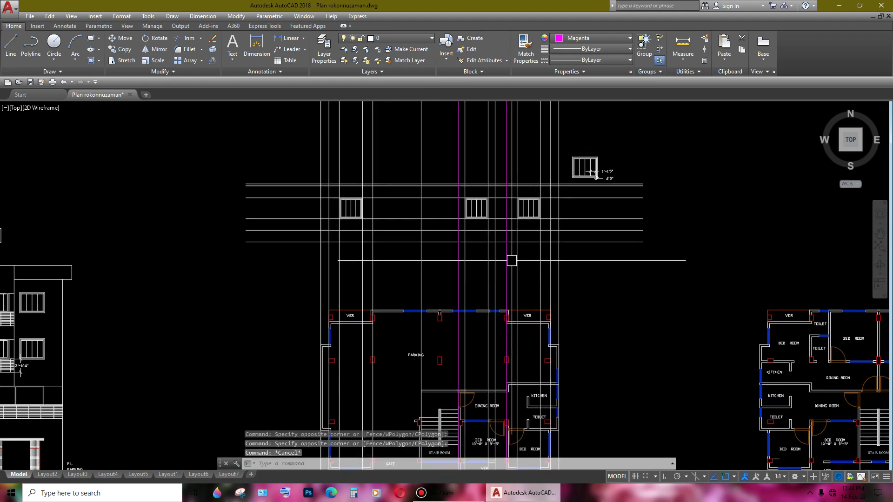
scroll(512, 261, "up", 2)
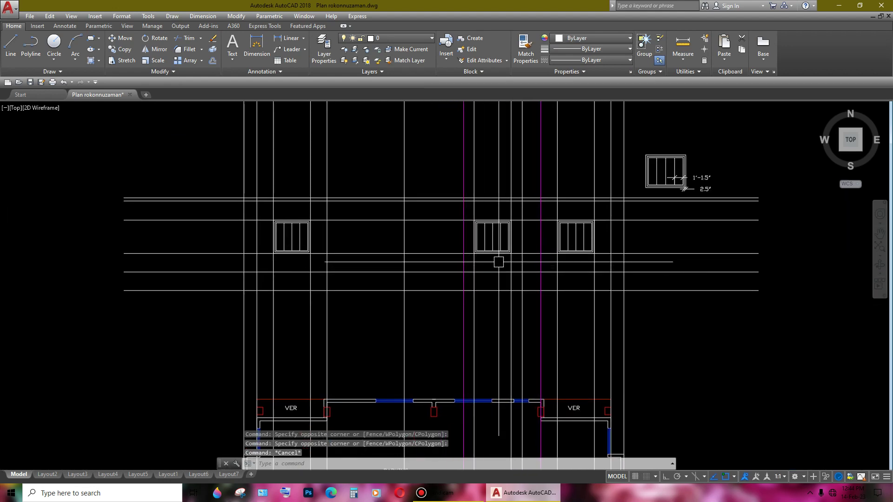
- Delete the original reference window together with its dimensions
mouse_move(541, 293)
middle_mouse_down()
mouse_move(547, 278)
mouse_move(539, 301)
middle_mouse_up()
scroll(658, 175, "up", 2)
left_click(709, 138)
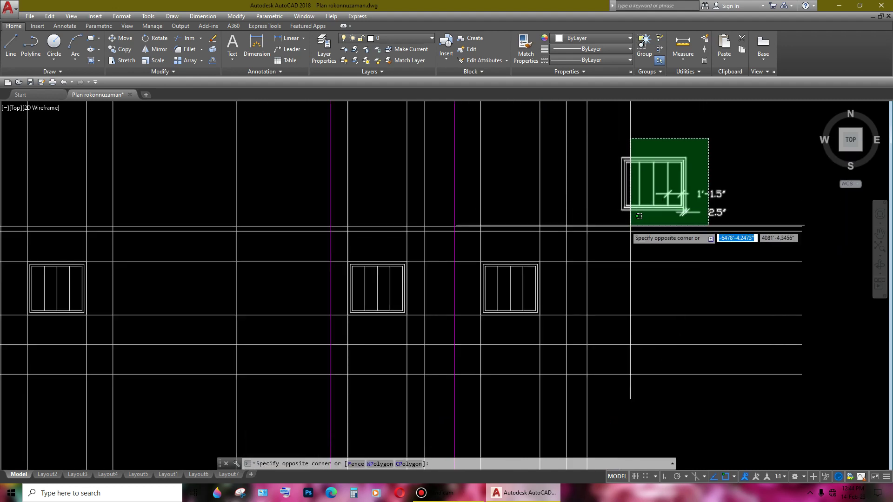
left_click(623, 208)
key("Delete")
scroll(675, 215, "down", 2)
scroll(674, 216, "up", 2)
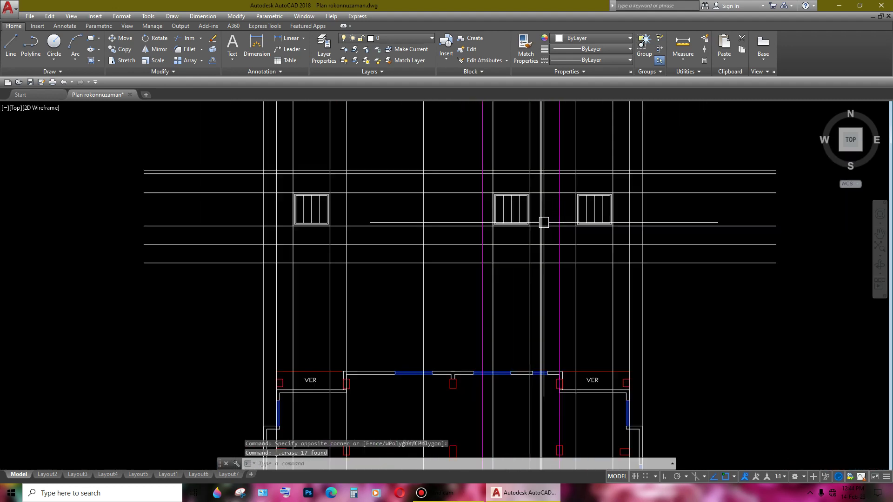
mouse_move(540, 233)
middle_mouse_down()
mouse_move(559, 247)
mouse_move(584, 206)
mouse_move(556, 221)
middle_mouse_up()
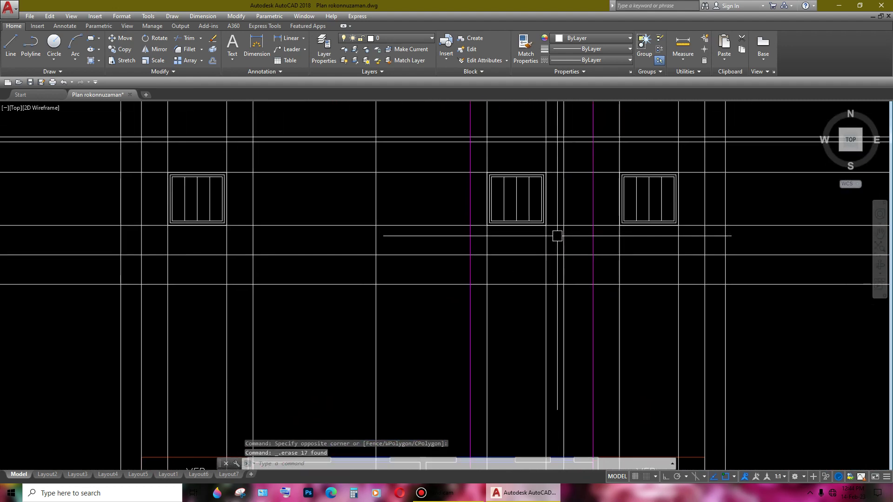
scroll(535, 242, "up", 2)
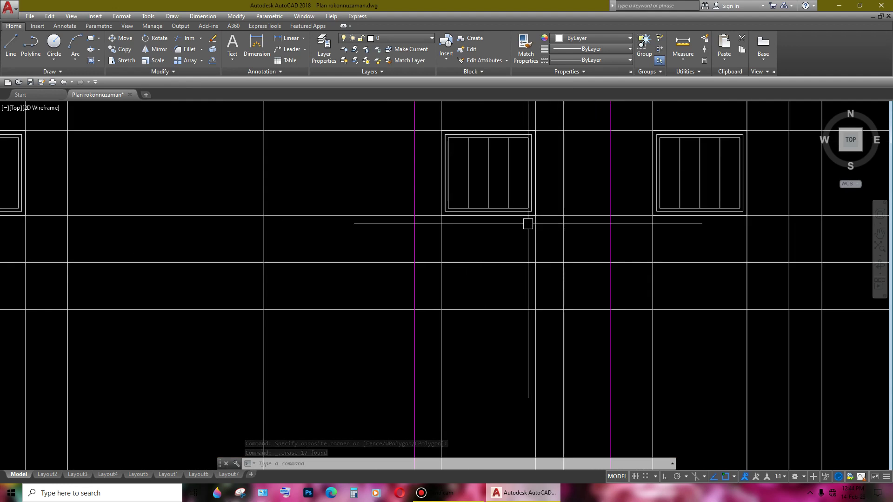
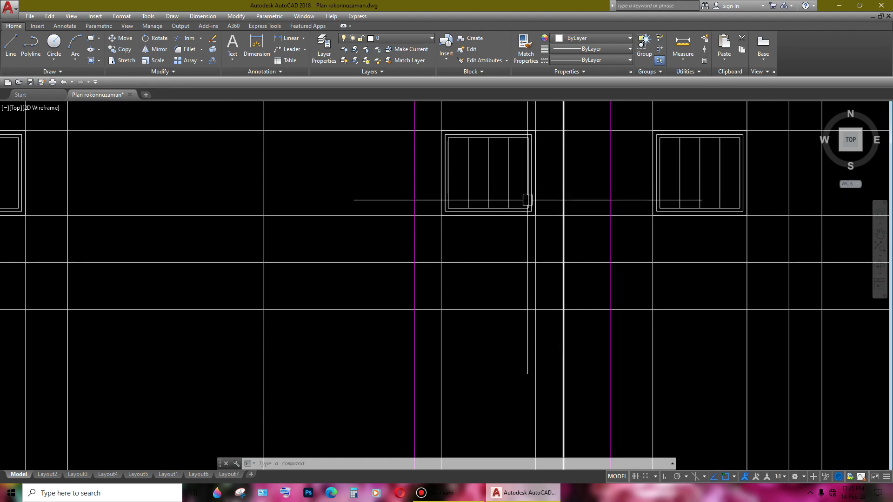
- Draw a short vertical line at the VER wall corner beside the bed room
scroll(513, 190, "down", 5)
middle_click_drag(592, 325, 578, 243)
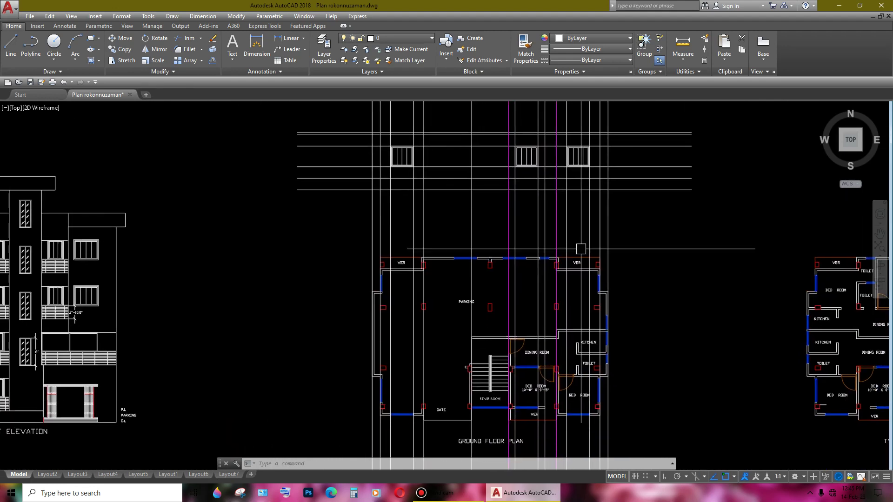
scroll(578, 244, "up", 3)
middle_click_drag(569, 456, 569, 303)
scroll(569, 302, "up", 4)
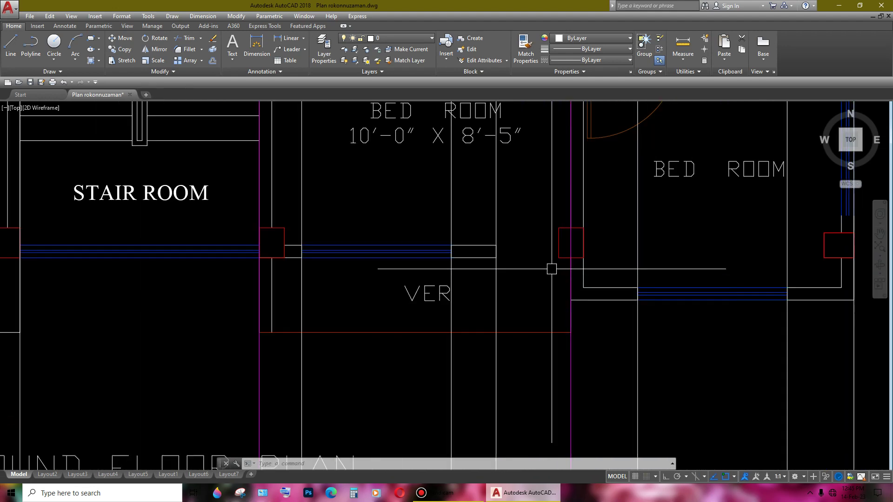
type("l")
key("Return")
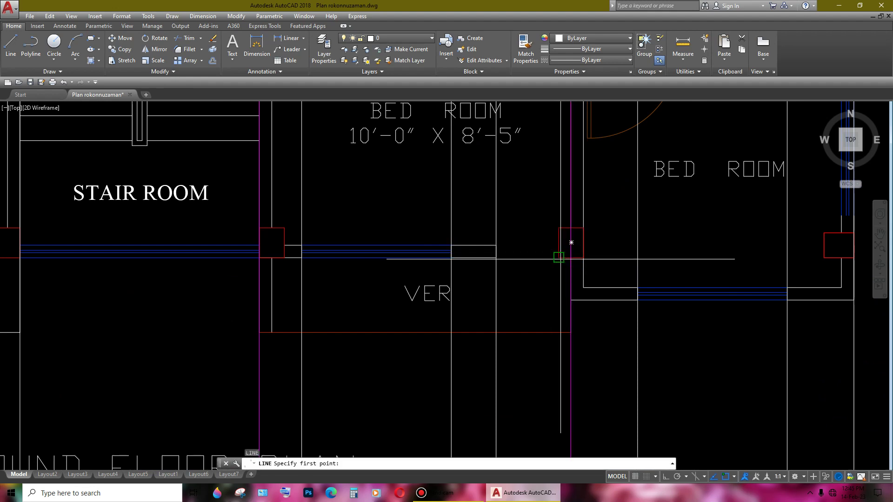
left_click(560, 258)
left_click(560, 294)
key("Return")
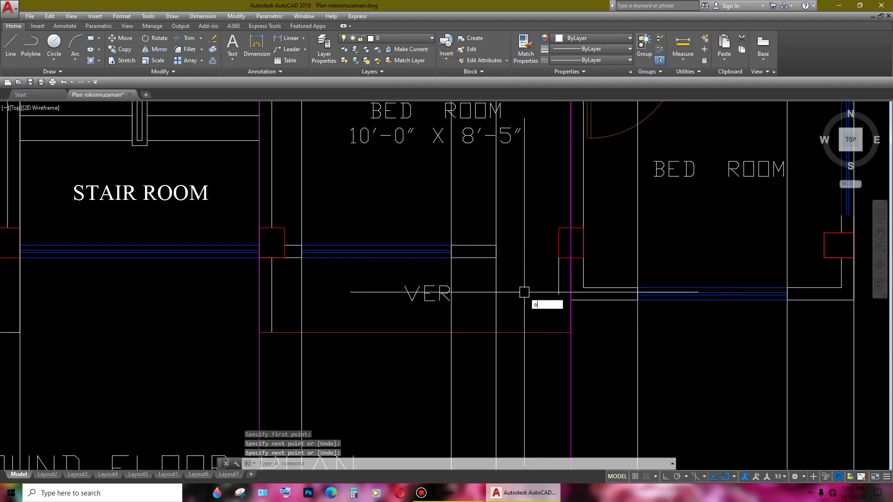
- Offset the vertical line 2'-6" to the left and move the copy into jamb position
key("Return")
type("'")
key("Return")
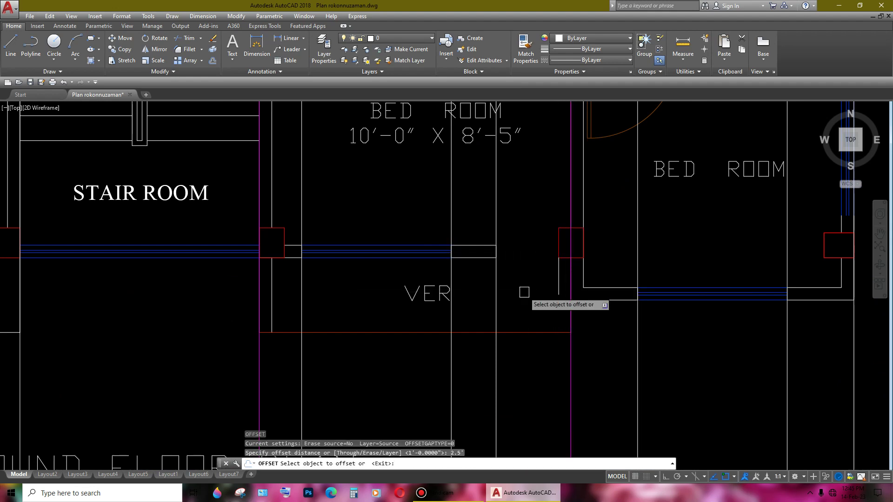
left_click(558, 294)
left_click(512, 298)
key("Return")
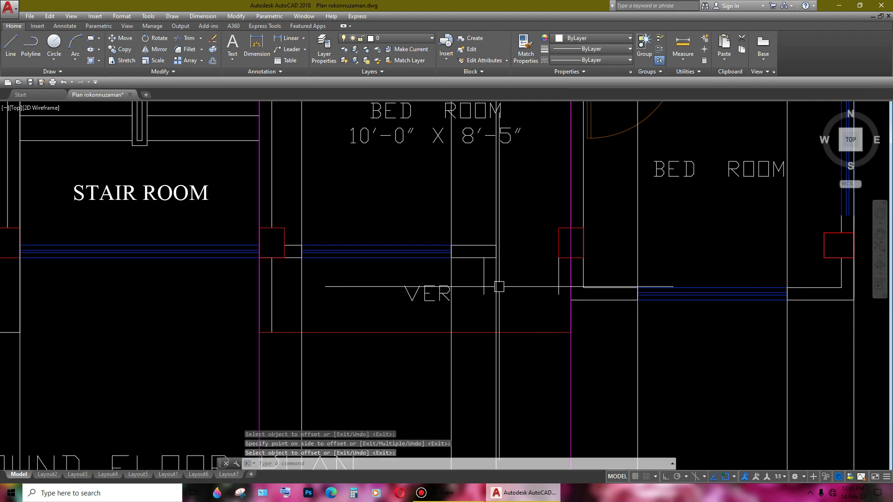
type("m")
key("Return")
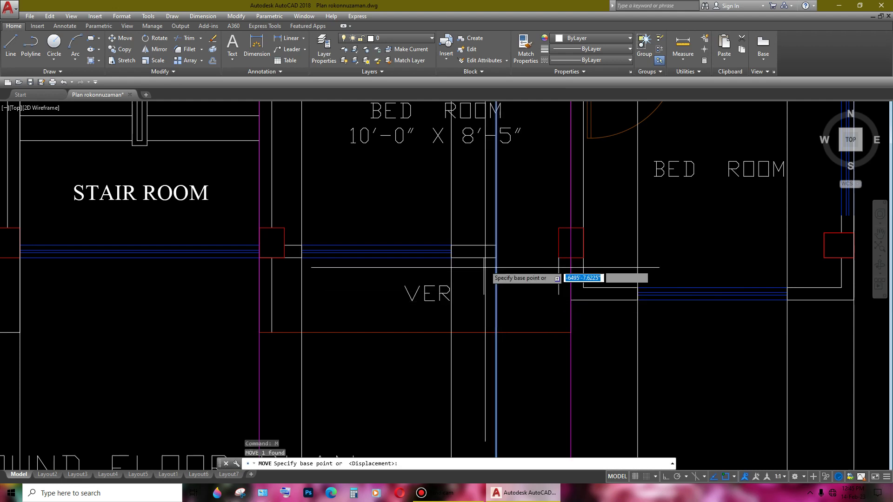
scroll(495, 256, "up", 4)
left_click(501, 278)
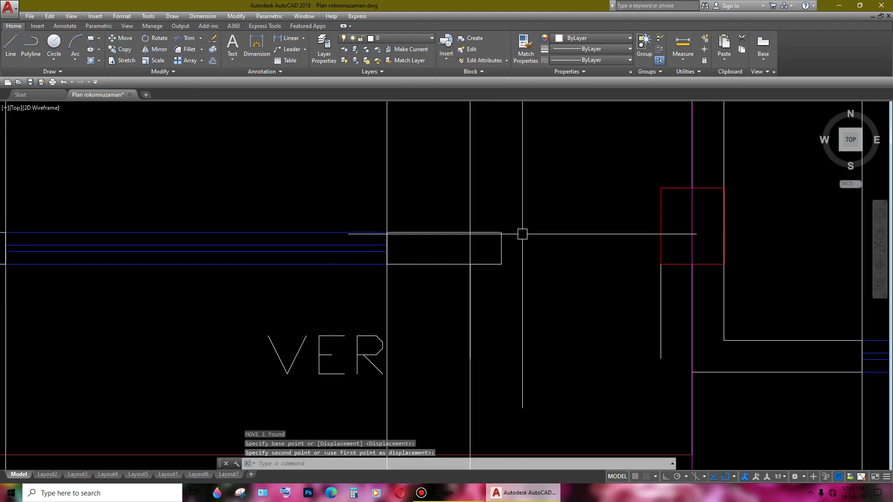
- Draw a new line marking the opening's edge near the verandah
type("l")
key("Return")
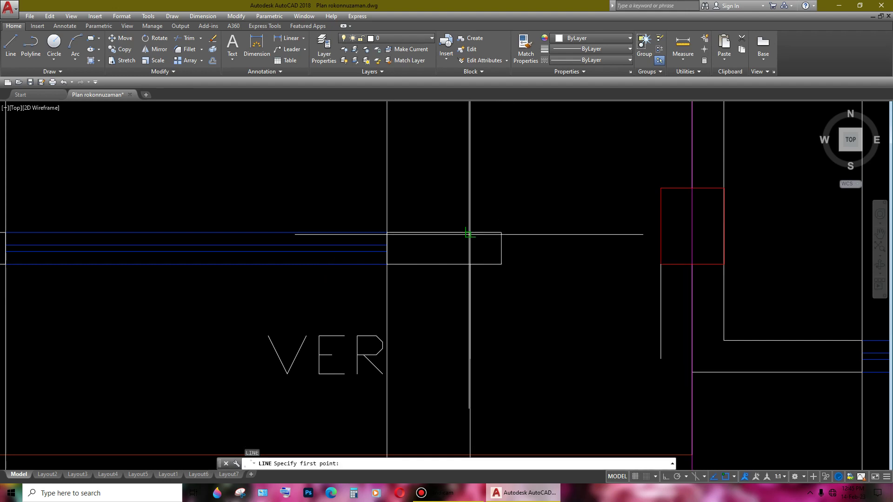
left_click(470, 234)
left_click(503, 250)
key("Return")
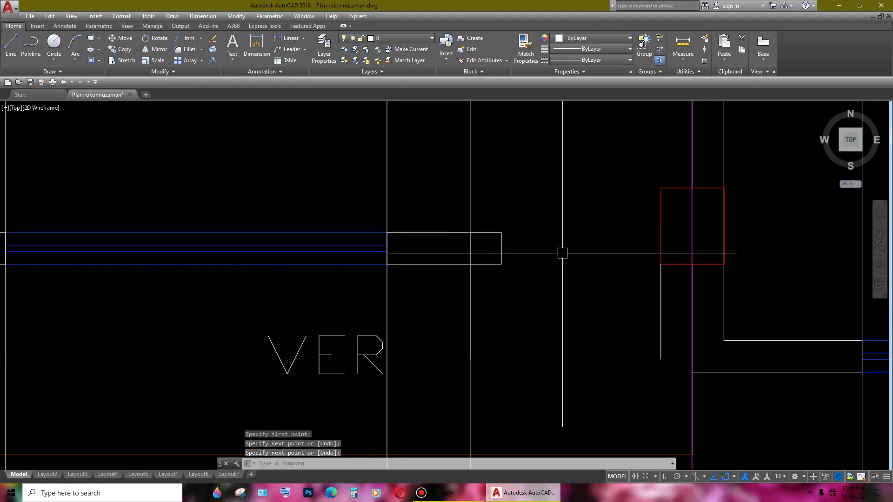
type("tr")
- Trim the wall edges past the new jamb and delete the leftover short line
key("Return")
key("Return")
left_click(519, 216)
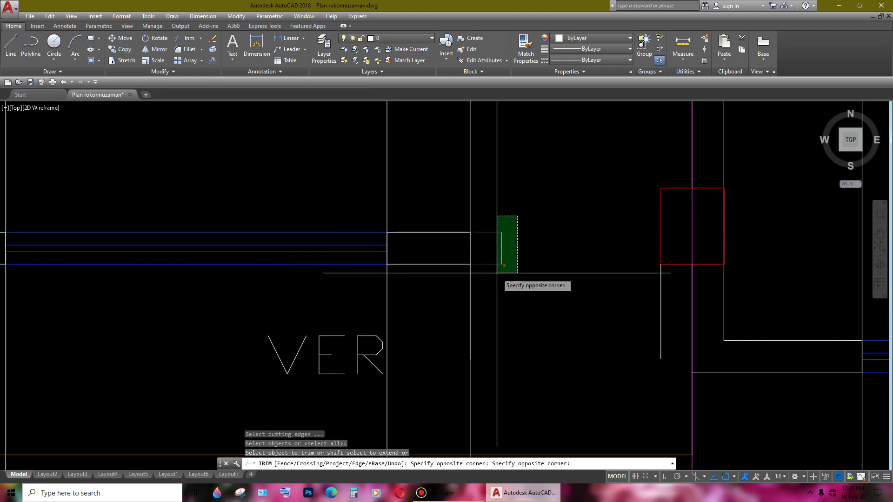
left_click(493, 280)
middle_click_drag(488, 295, 490, 288)
left_click(528, 208)
left_click(500, 260)
key("Delete")
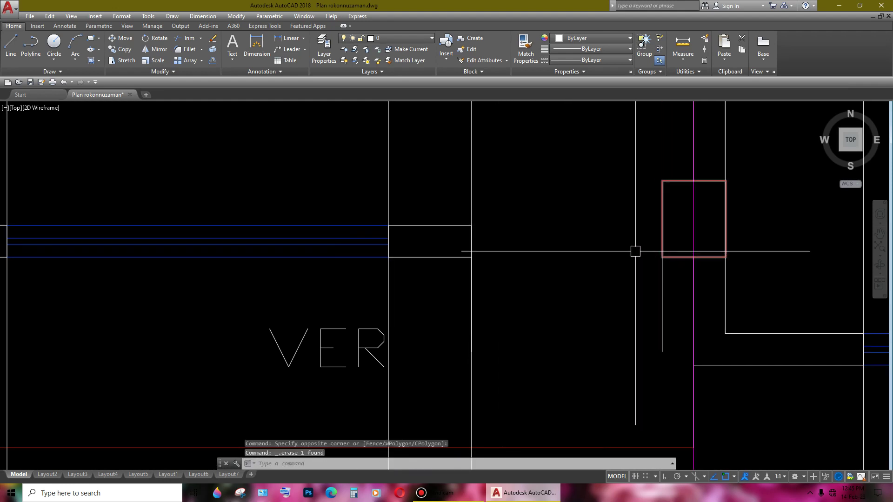
- Start a dimension from the first side of the opening
left_click(257, 44)
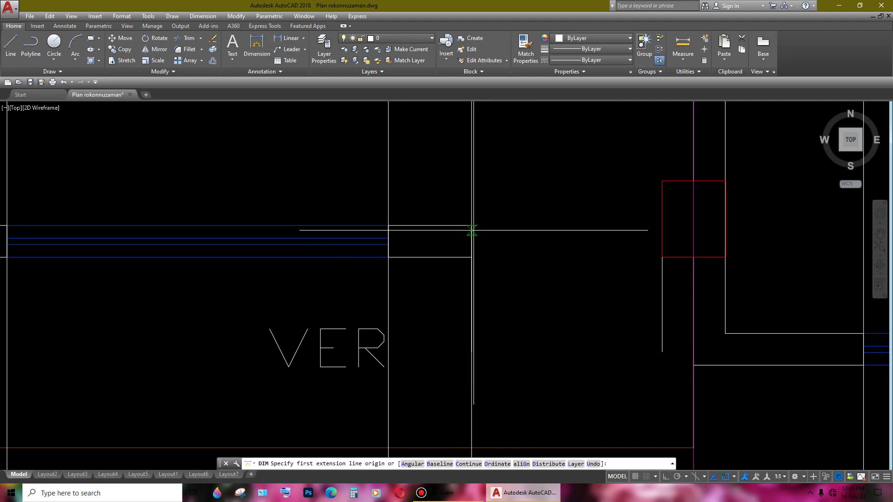
left_click(472, 226)
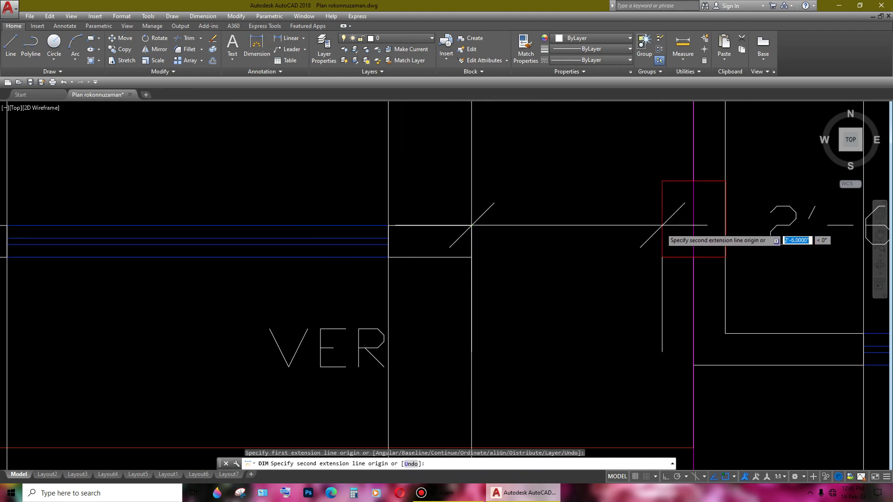
scroll(663, 226, "down", 2)
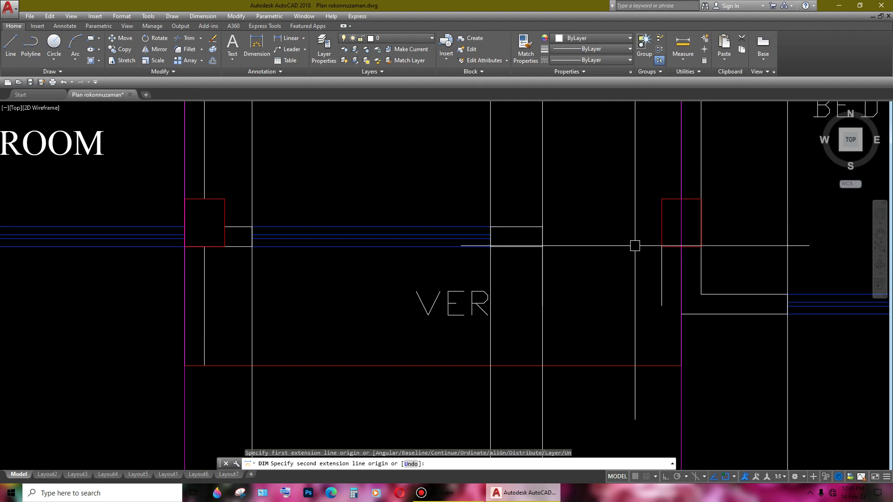
scroll(635, 246, "down", 3)
scroll(619, 280, "up", 1)
scroll(610, 302, "up", 2)
- Trim away the horizontal line segment between the two elevation windows
scroll(603, 316, "up", 2)
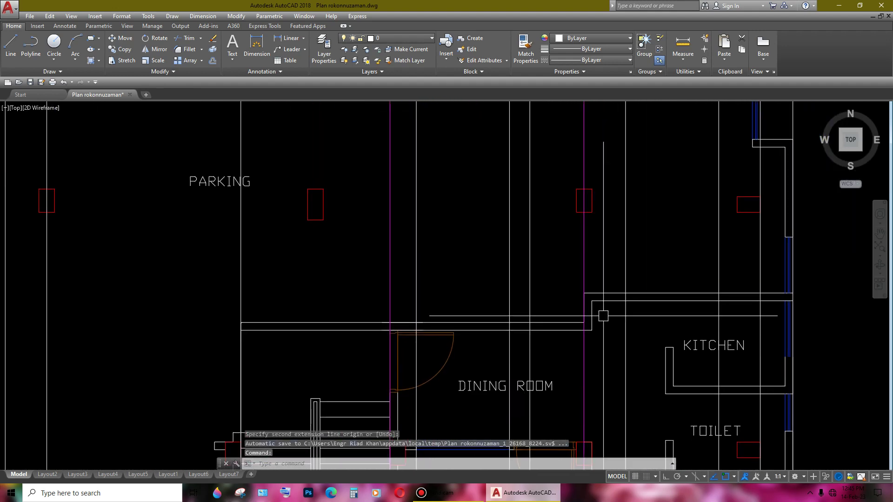
scroll(604, 316, "down", 2)
middle_click_drag(589, 288, 589, 329)
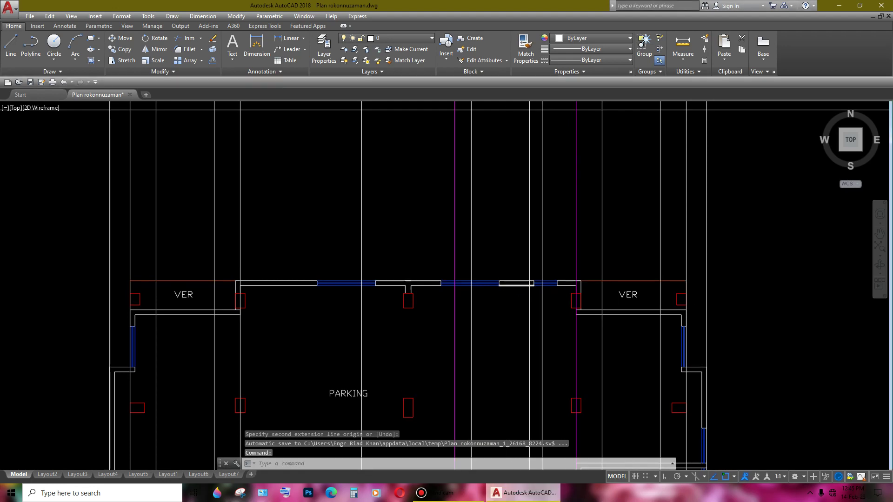
scroll(516, 283, "up", 3)
scroll(520, 216, "up", 2)
scroll(525, 257, "up", 1)
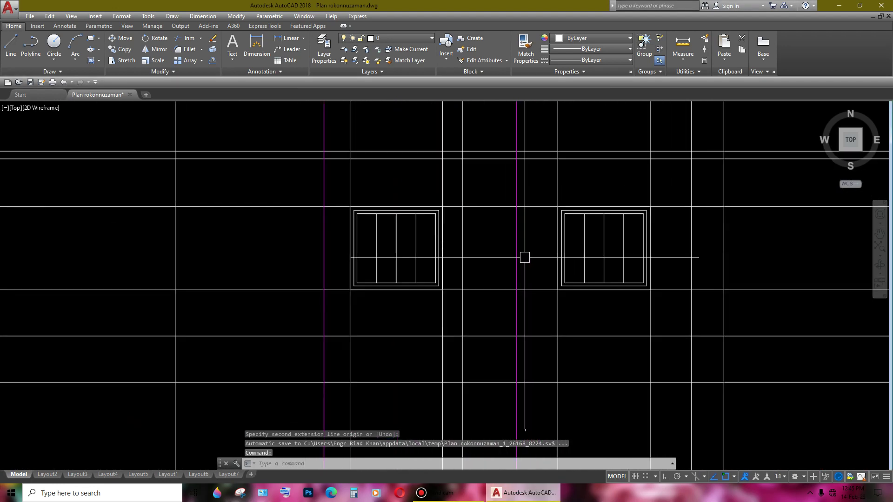
mouse_move(525, 257)
middle_mouse_down()
mouse_move(563, 204)
mouse_move(553, 270)
mouse_move(546, 236)
middle_mouse_up()
scroll(544, 208, "up", 2)
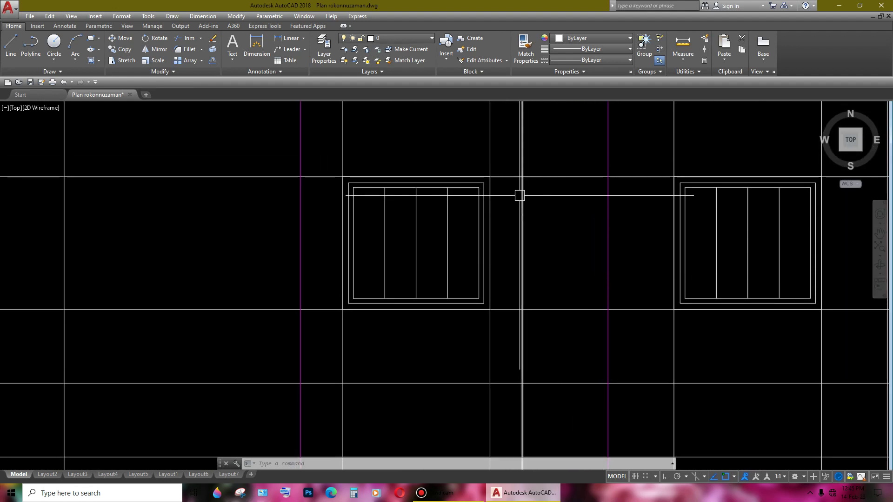
middle_click_drag(558, 309, 567, 276)
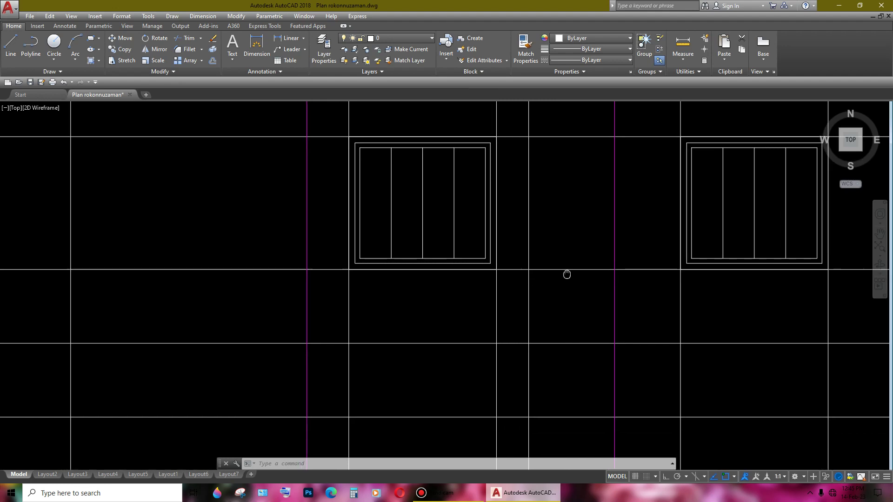
scroll(542, 346, "up", 2)
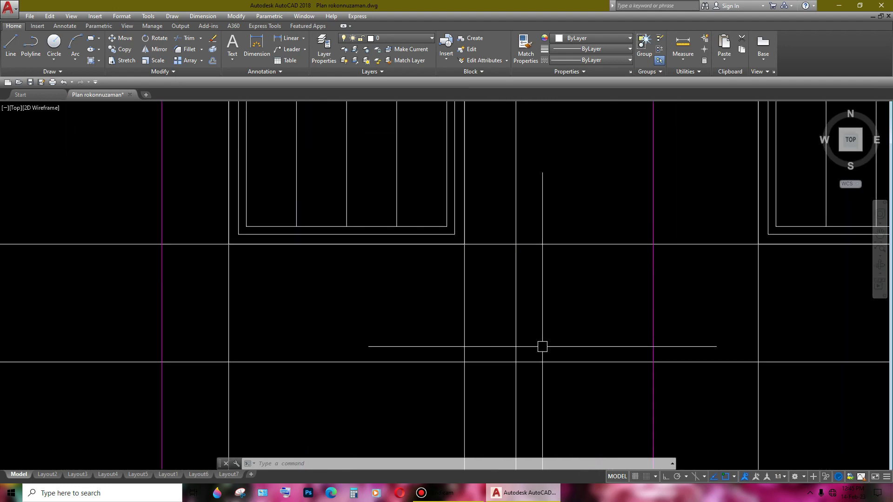
scroll(538, 352, "down", 2)
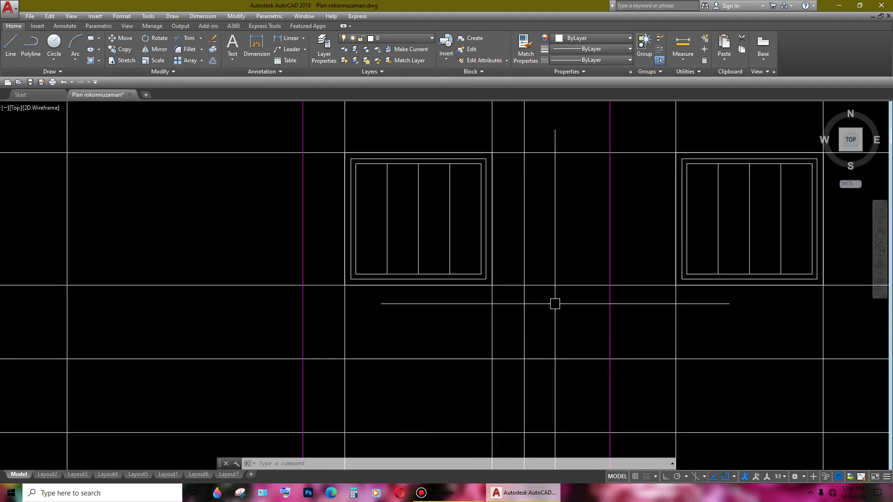
type("tr")
key("Return")
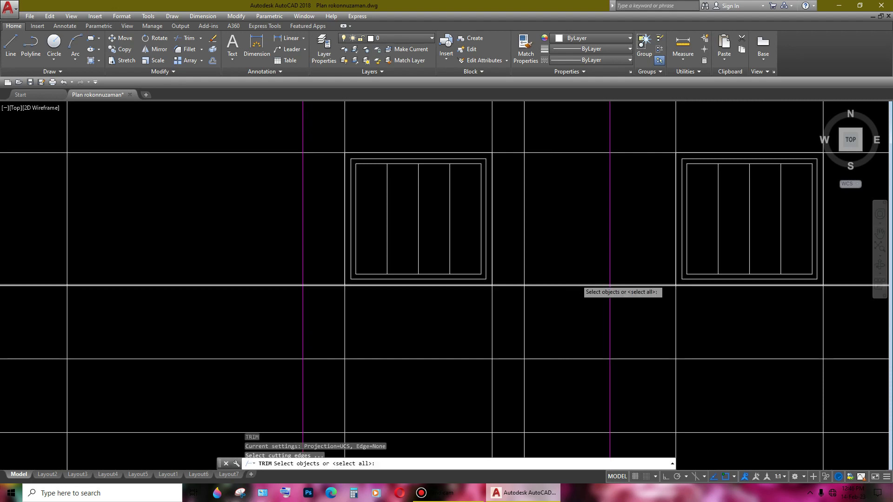
key("Return")
left_click(563, 332)
left_click(565, 222)
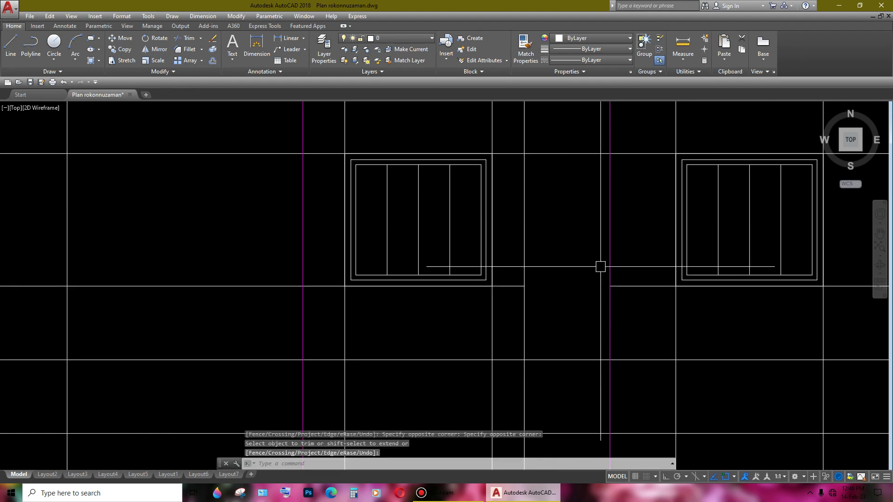
- Delete the leftover stray line near the windows
scroll(554, 294, "down", 4)
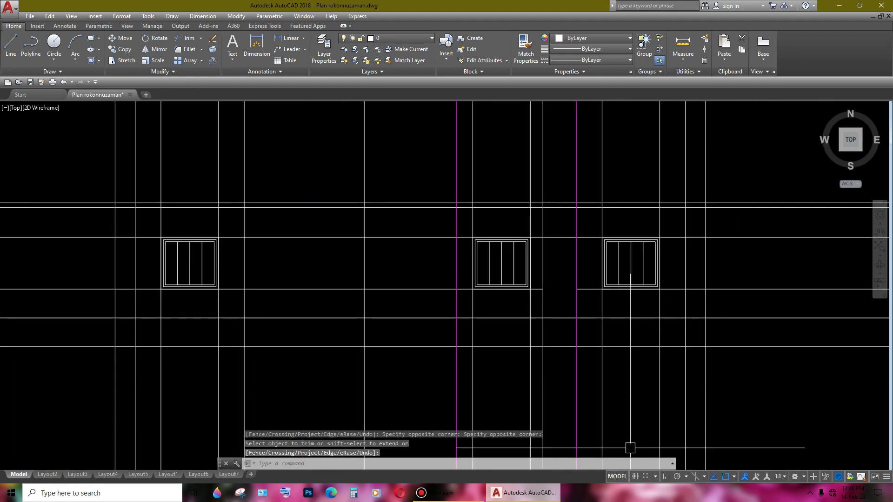
key("Delete")
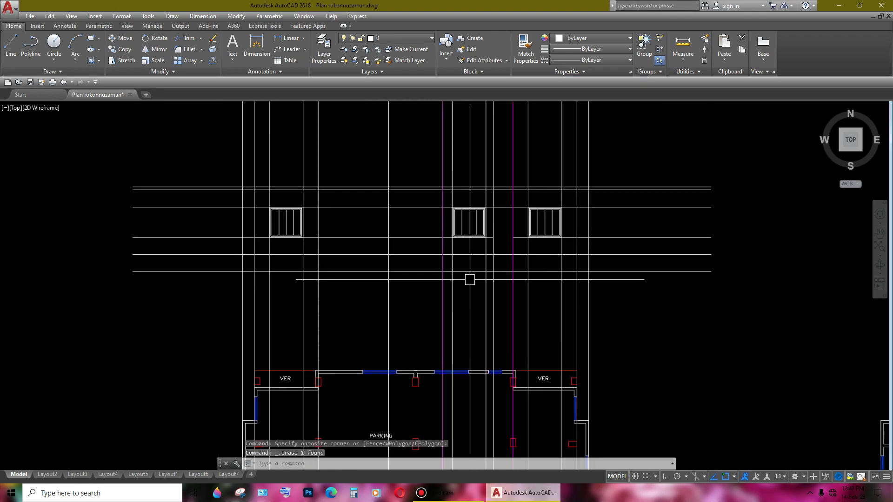
scroll(470, 277, "up", 4)
scroll(475, 273, "down", 2)
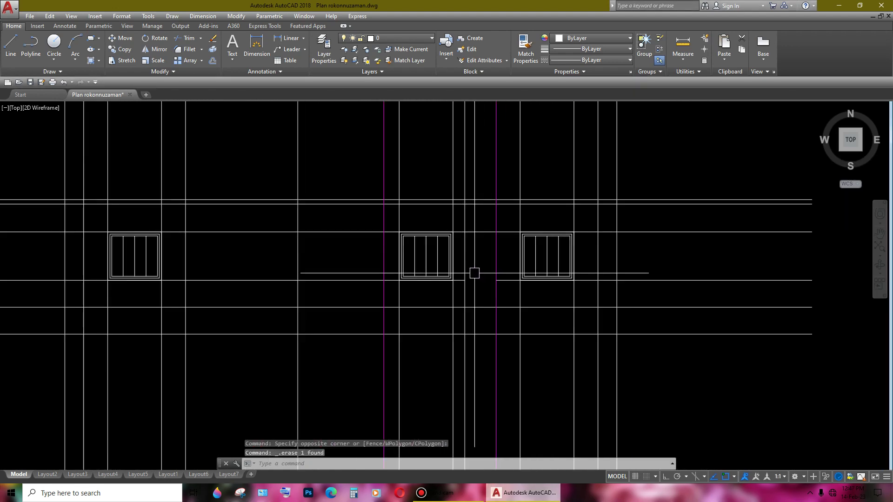
scroll(464, 299, "down", 2)
scroll(478, 293, "up", 2)
scroll(478, 293, "up", 2)
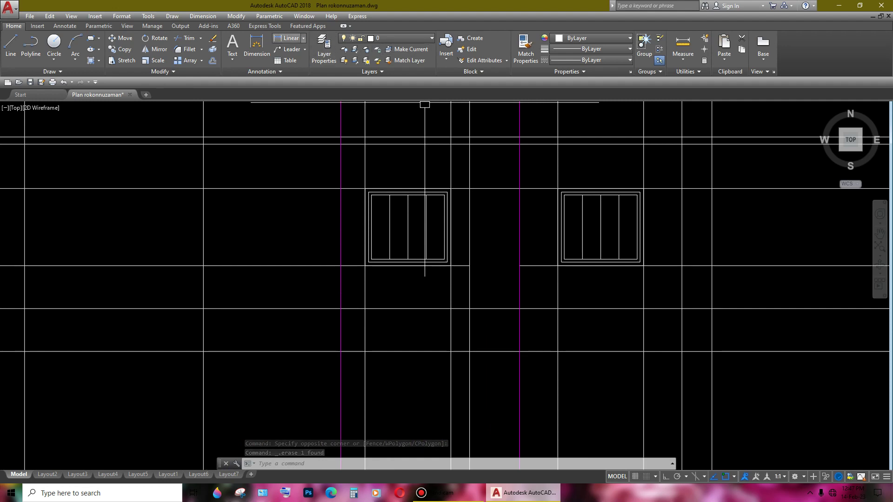
- Add a 7' vertical dimension for the door opening's height
left_click(257, 46)
scroll(498, 155, "up", 2)
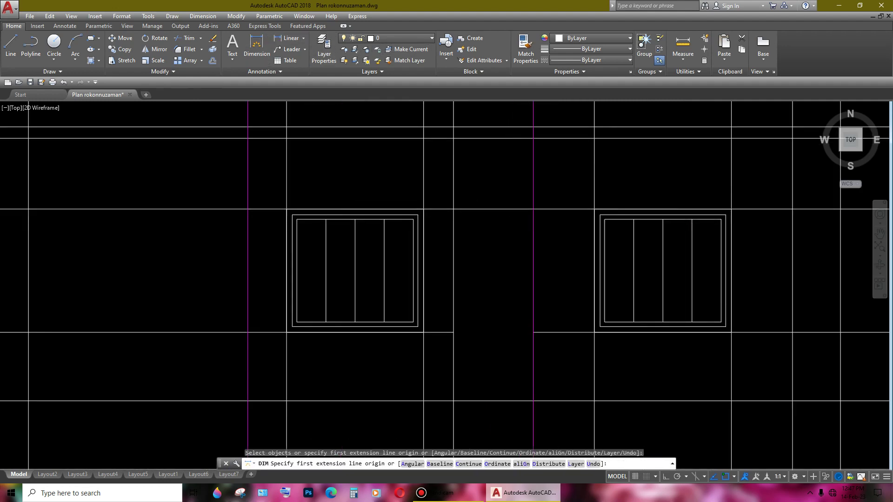
left_click(502, 209)
middle_click_drag(500, 302, 513, 209)
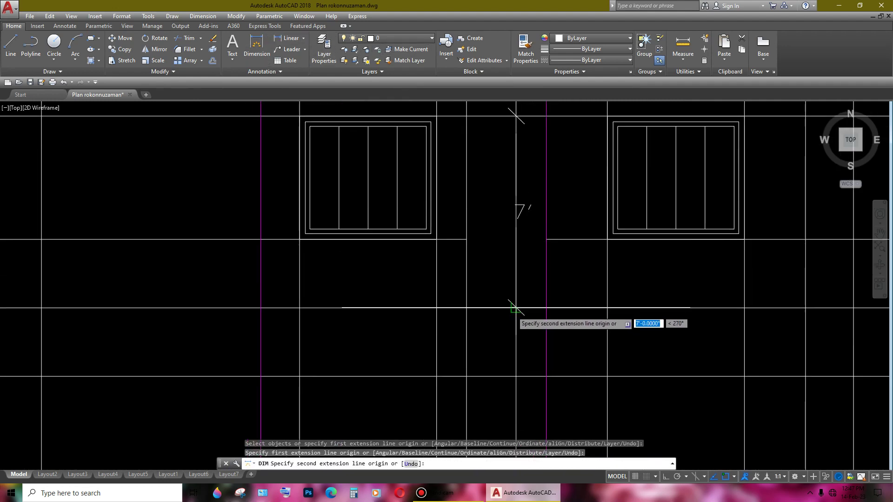
left_click(515, 308)
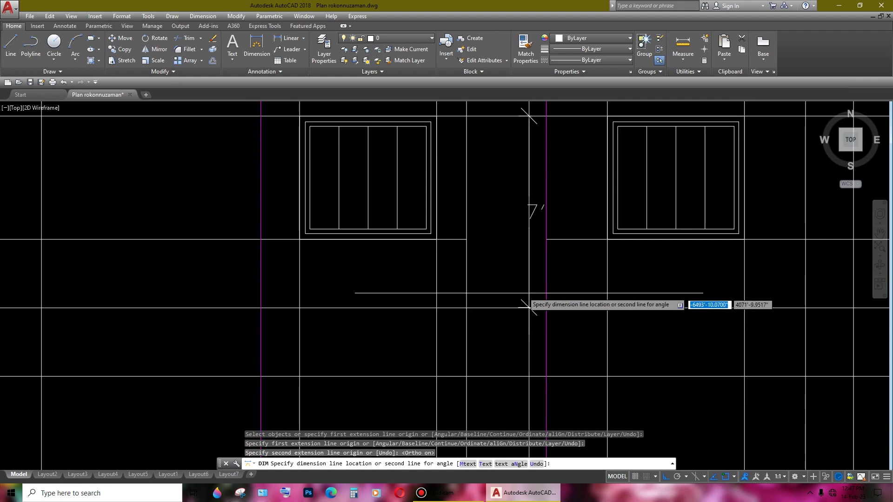
left_click(491, 302)
- Add the 2'-11.0" horizontal width dimension across the opening and end dimensioning
scroll(500, 315, "up", 2)
left_click(463, 204)
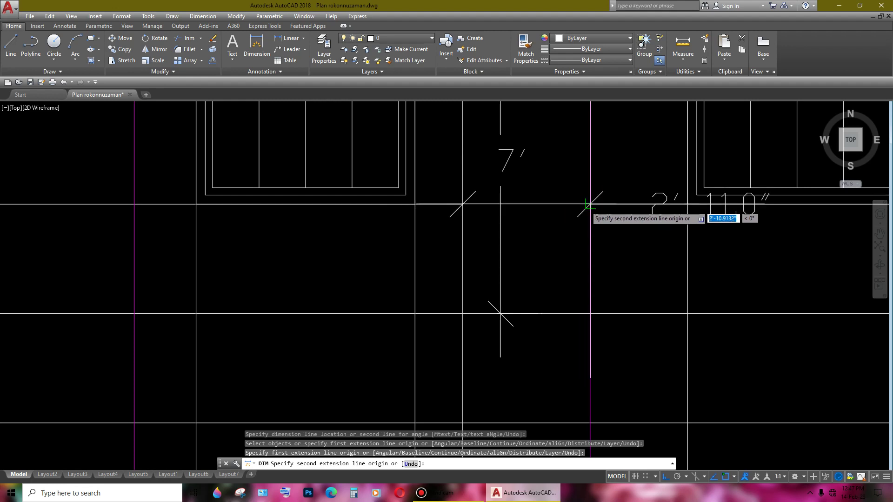
scroll(589, 205, "down", 2)
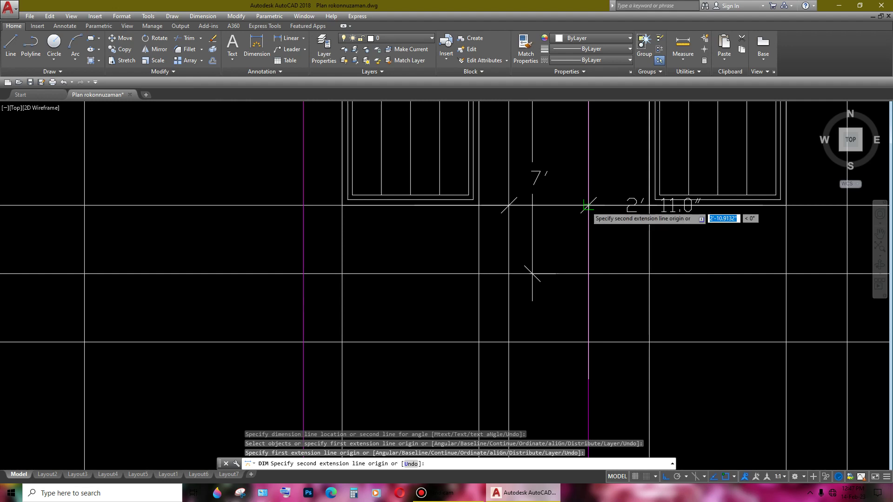
scroll(588, 205, "down", 2)
left_click(587, 205)
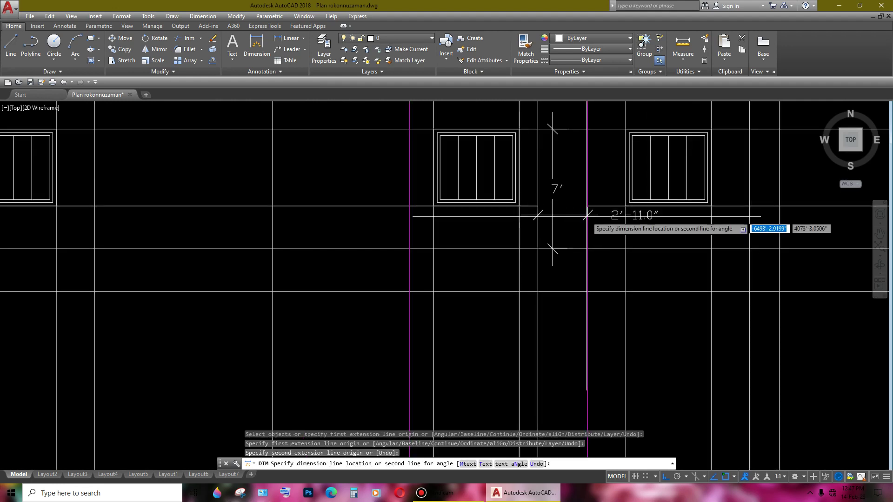
middle_click_drag(622, 237, 684, 221)
scroll(661, 194, "down", 2)
key("Escape")
scroll(494, 211, "down", 4)
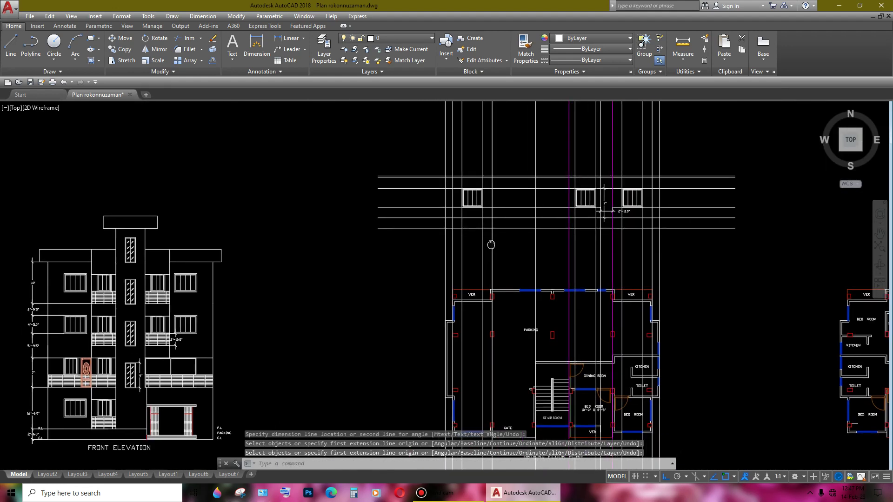
scroll(624, 186, "up", 4)
scroll(591, 231, "up", 2)
scroll(490, 201, "up", 5)
scroll(545, 207, "down", 2)
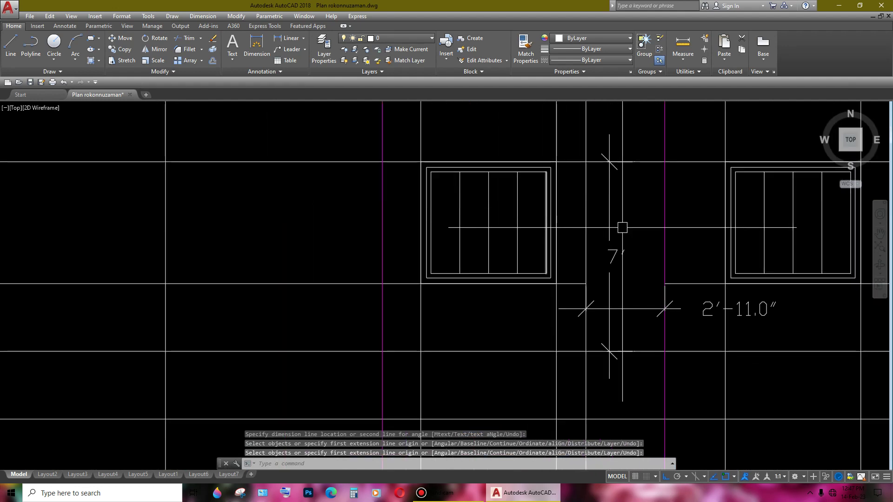
scroll(535, 190, "up", 2)
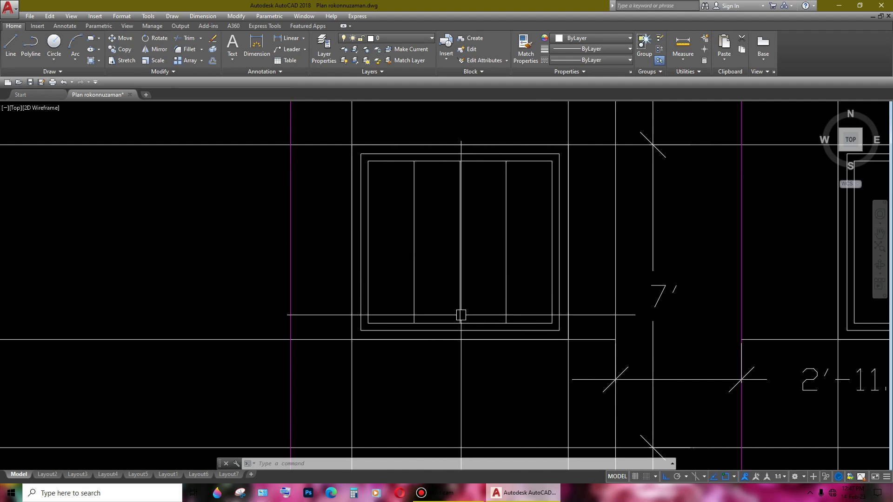
scroll(494, 279, "down", 2)
- Copy the red front-elevation door using its lower corner as the base point
scroll(485, 261, "down", 2)
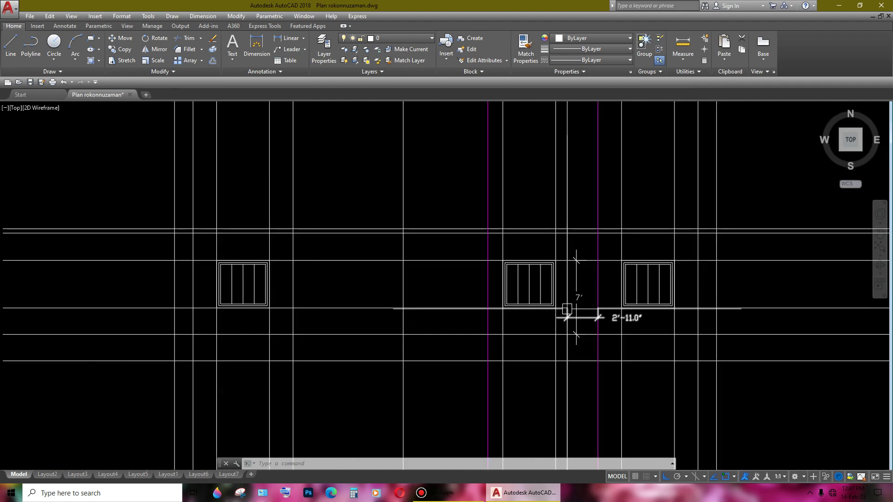
scroll(565, 313, "down", 2)
scroll(417, 323, "down", 1)
scroll(417, 323, "up", 1)
scroll(417, 323, "up", 1)
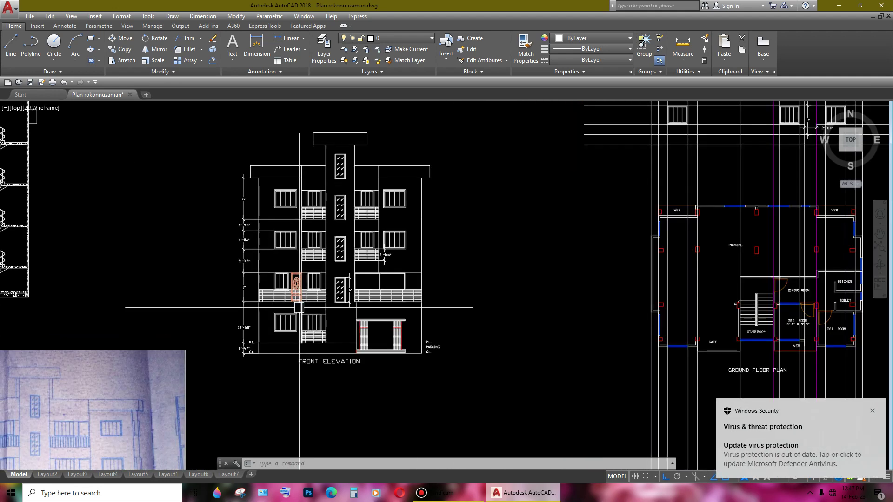
scroll(372, 268, "up", 2)
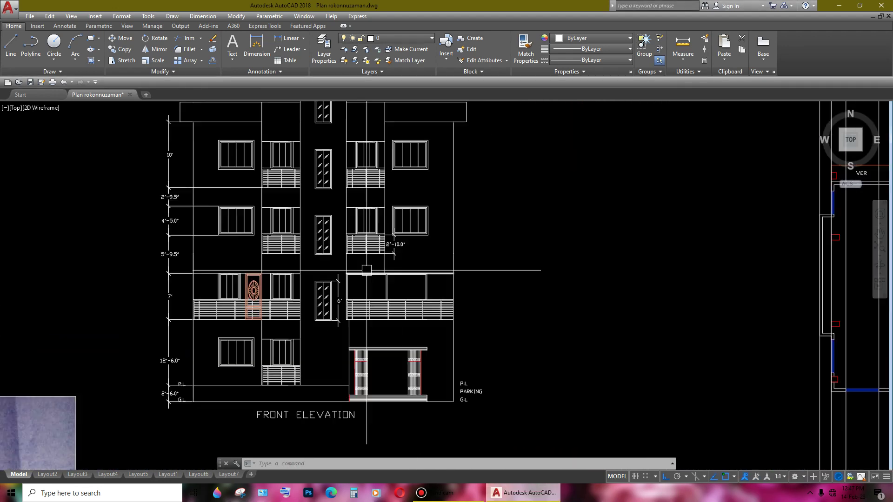
scroll(379, 265, "up", 2)
mouse_move(379, 269)
middle_mouse_down()
mouse_move(416, 308)
mouse_move(458, 285)
middle_mouse_up()
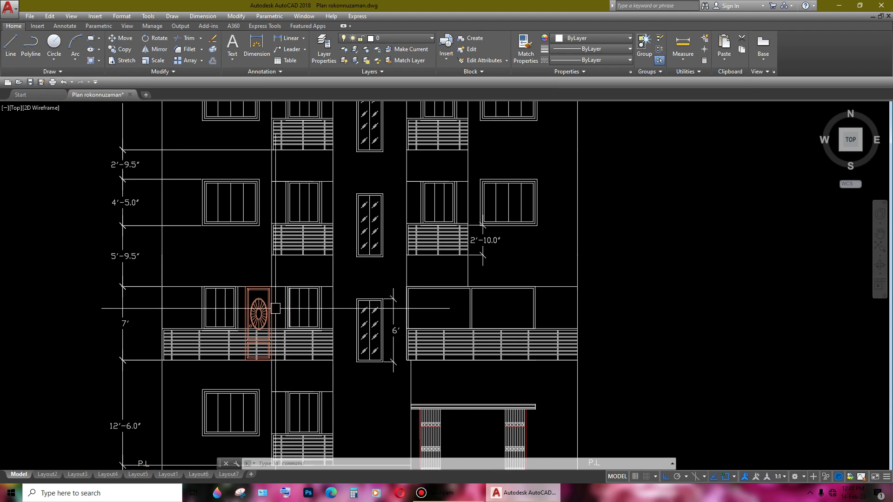
scroll(298, 302, "up", 2)
scroll(293, 301, "up", 2)
left_click(271, 292)
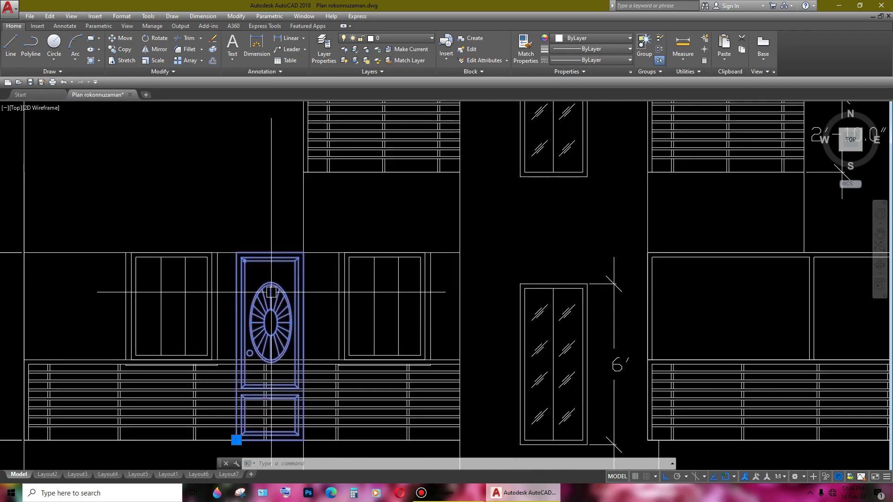
type("cp")
key("Return")
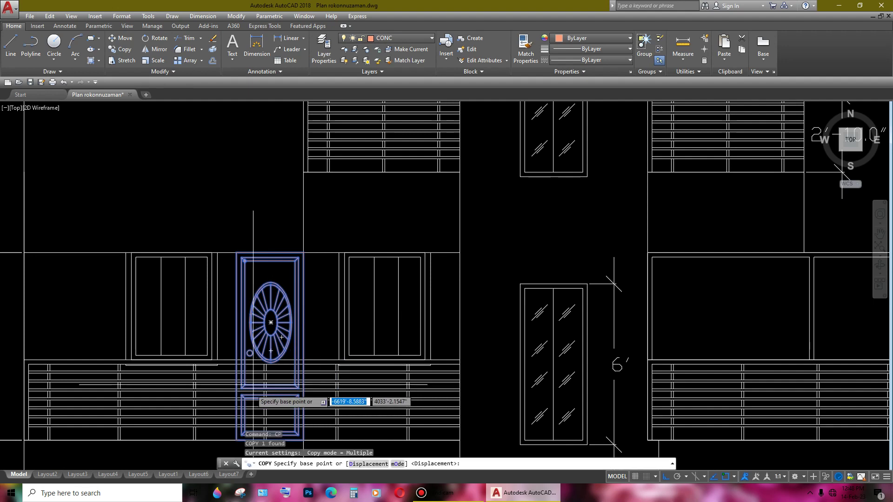
left_click(282, 338)
- Place the door copy in the dimensioned 2'-11" opening between the windows
scroll(660, 335, "down", 5)
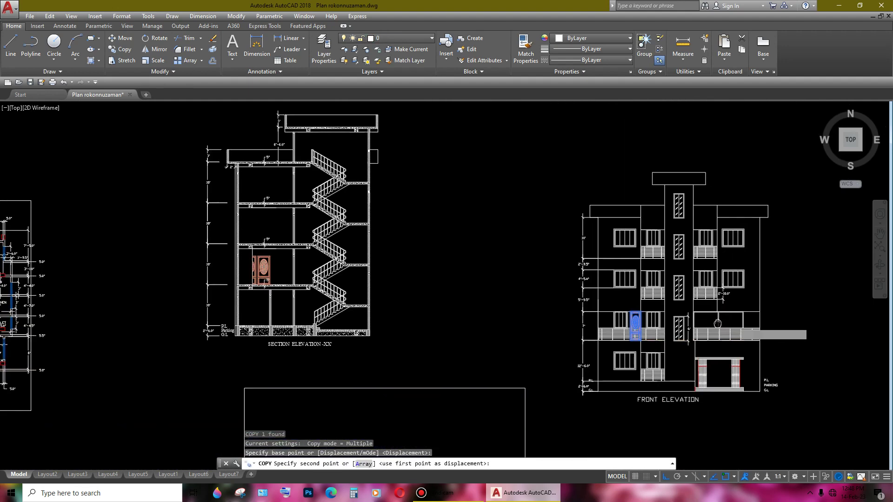
middle_click_drag(698, 297, 321, 316)
scroll(549, 340, "down", 2)
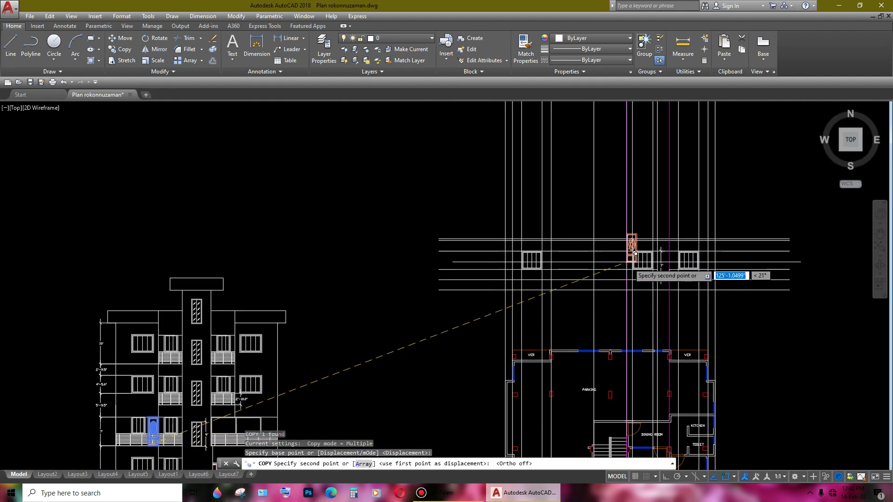
scroll(651, 265, "up", 5)
middle_click_drag(668, 279, 567, 312)
scroll(568, 313, "up", 3)
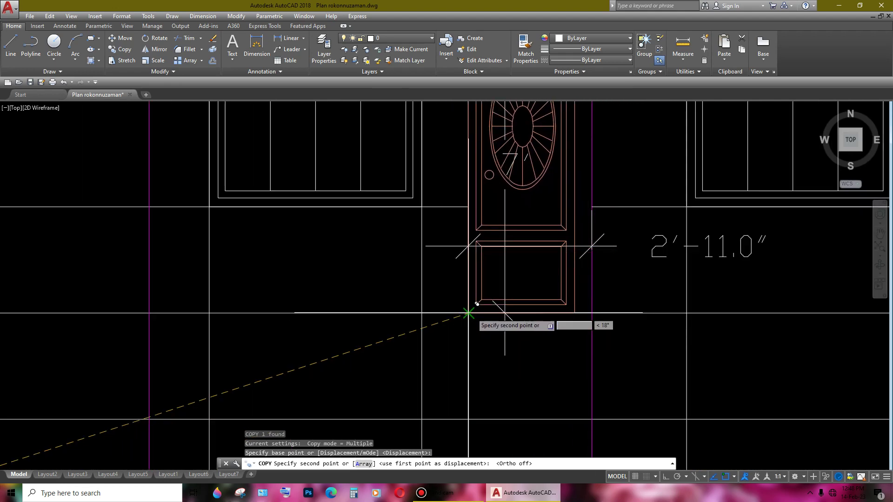
scroll(472, 309, "down", 1)
scroll(598, 344, "down", 2)
left_click(596, 318)
scroll(596, 318, "up", 4)
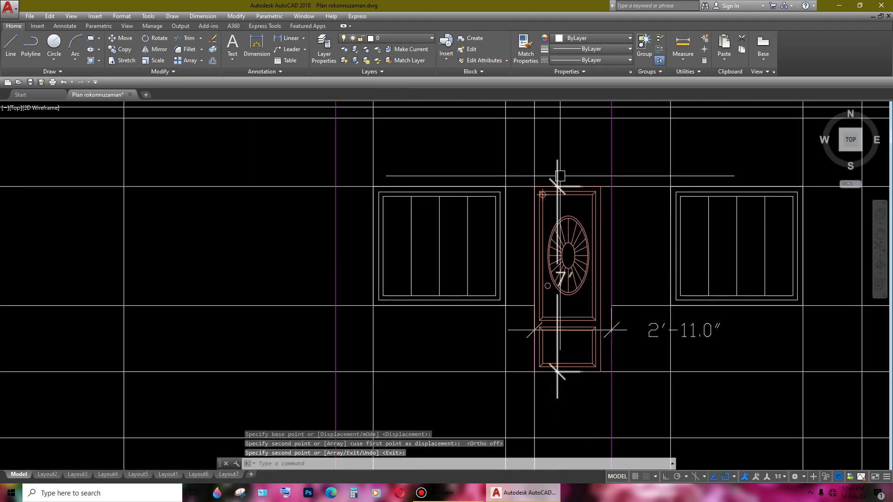
scroll(651, 334, "down", 2)
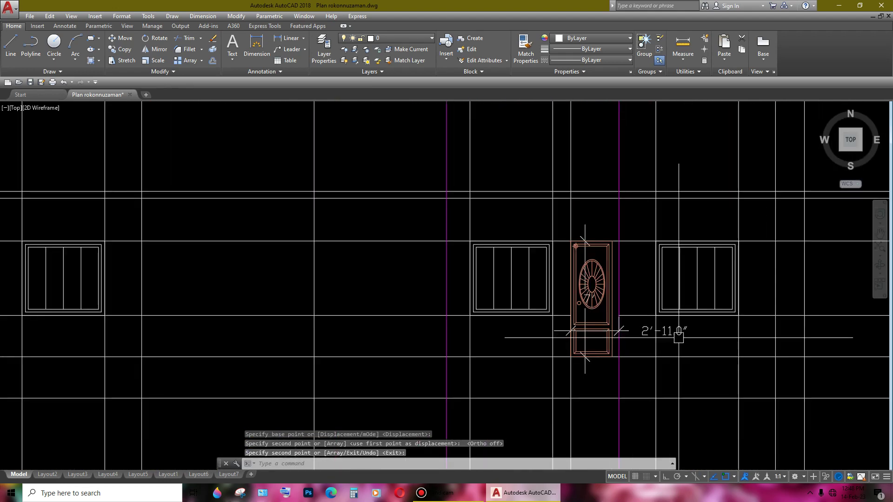
middle_click_drag(678, 337, 630, 329)
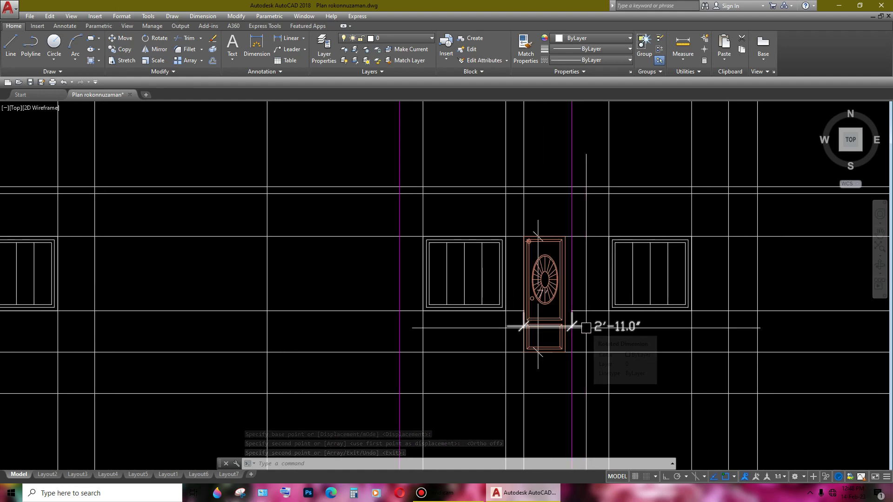
scroll(587, 330, "up", 2)
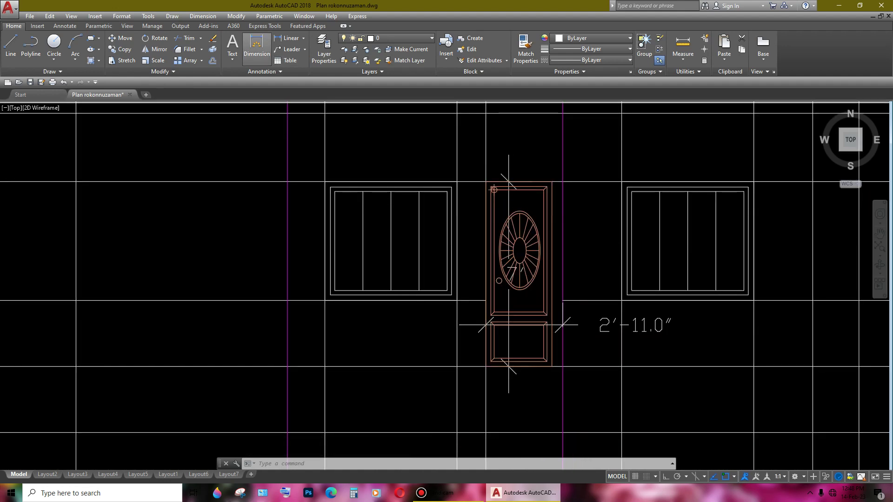
- Add a 2'-6.0" dimension across the top of the copied door
left_click(256, 45)
scroll(564, 192, "up", 2)
left_click(545, 176)
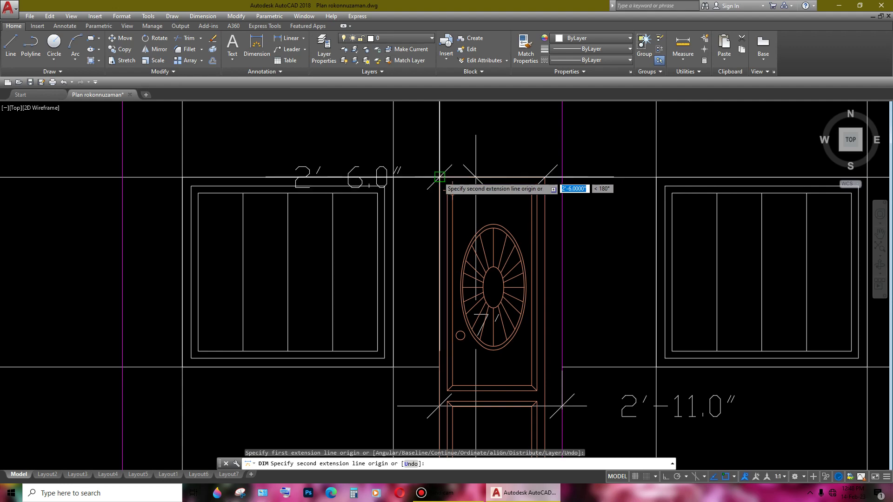
left_click(440, 177)
left_click(440, 150)
middle_click_drag(493, 286, 492, 200)
scroll(493, 200, "down", 3)
key("Escape")
scroll(523, 234, "up", 1)
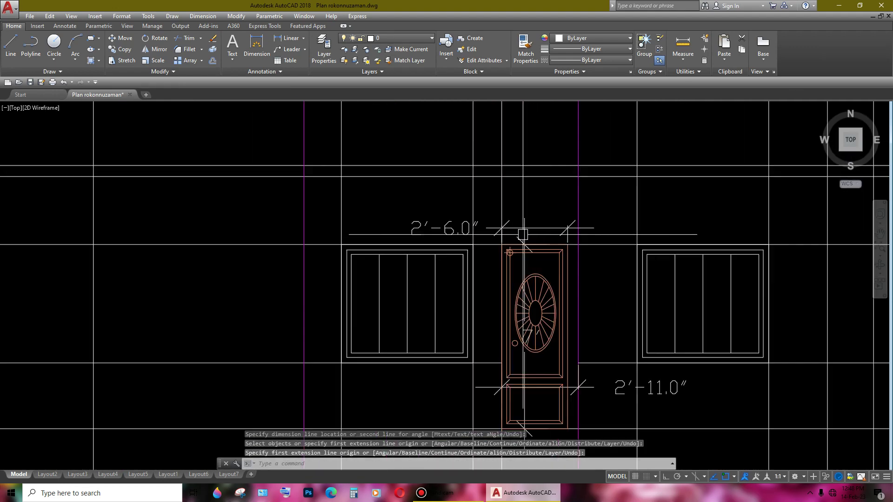
scroll(523, 234, "up", 2)
scroll(605, 249, "down", 1)
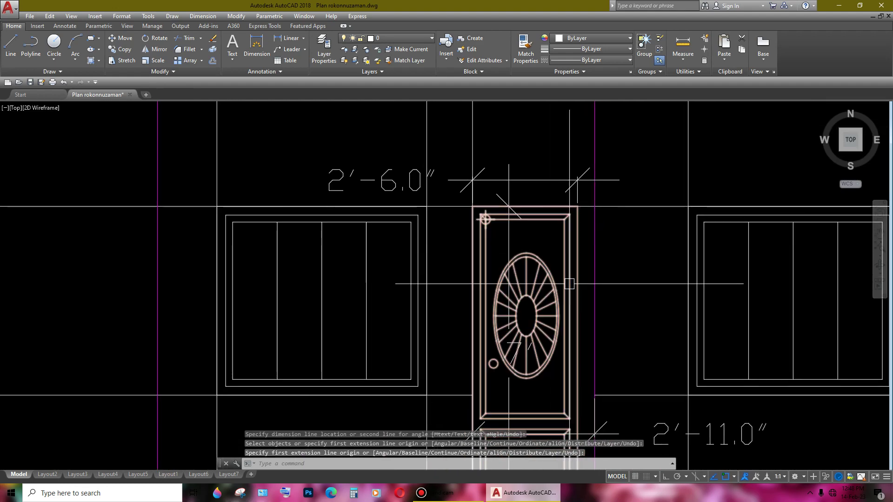
scroll(569, 283, "down", 3)
scroll(558, 291, "up", 4)
scroll(555, 297, "down", 4)
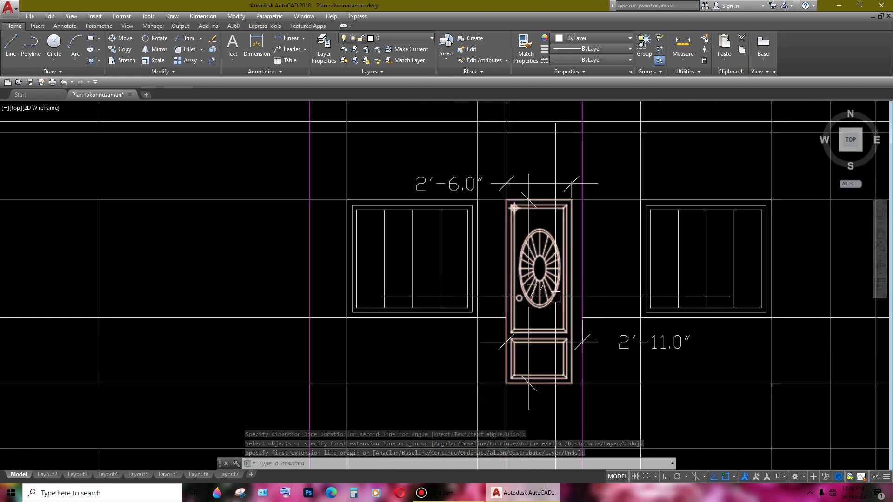
- Erase the helper 2'-6.0" dimension and select the 2'-11.0" dimension
left_click(458, 189)
key("Delete")
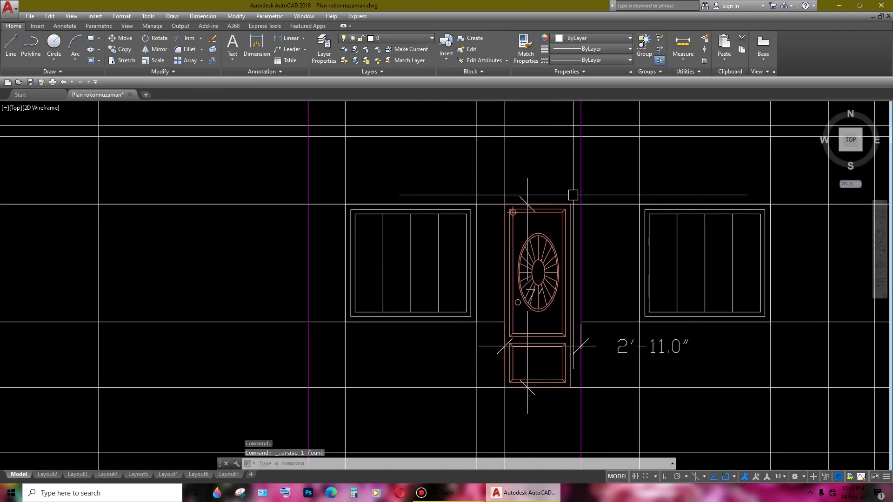
scroll(605, 289, "down", 5)
scroll(578, 295, "up", 4)
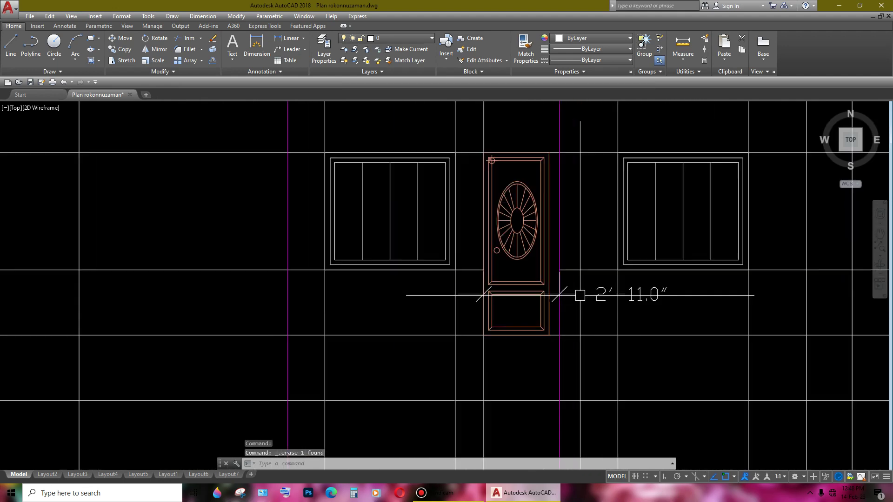
scroll(564, 293, "up", 4)
left_click(565, 293)
scroll(596, 358, "down", 9)
scroll(596, 358, "down", 3)
- Pan and zoom over the ground floor plan and the projected door and windows
middle_click_drag(596, 359, 593, 298)
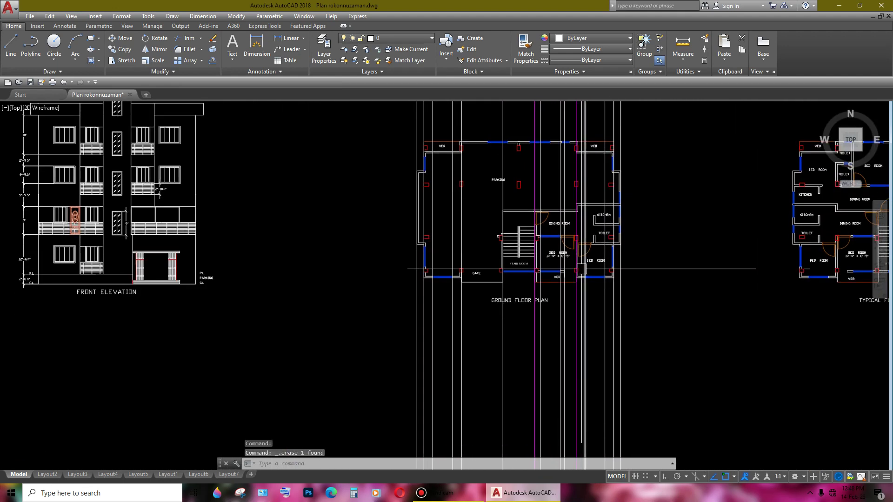
scroll(591, 307, "up", 3)
scroll(589, 280, "up", 2)
middle_click_drag(589, 261, 590, 323)
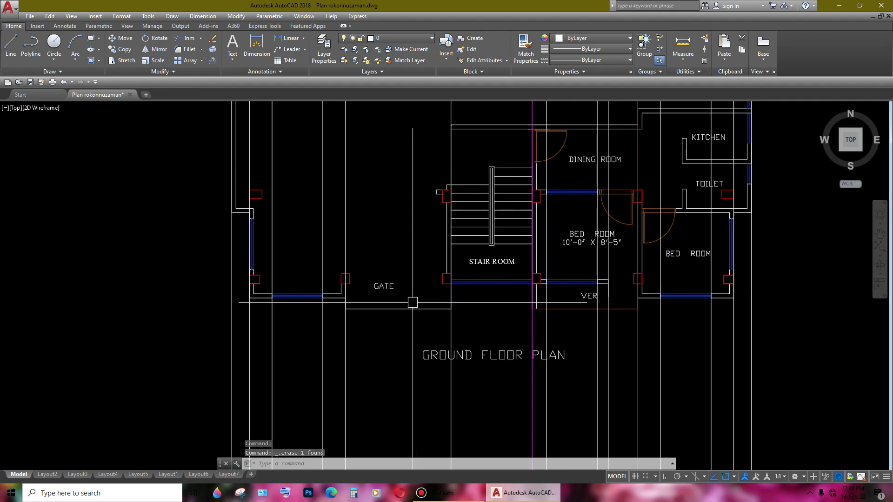
scroll(702, 305, "down", 2)
scroll(604, 325, "down", 2)
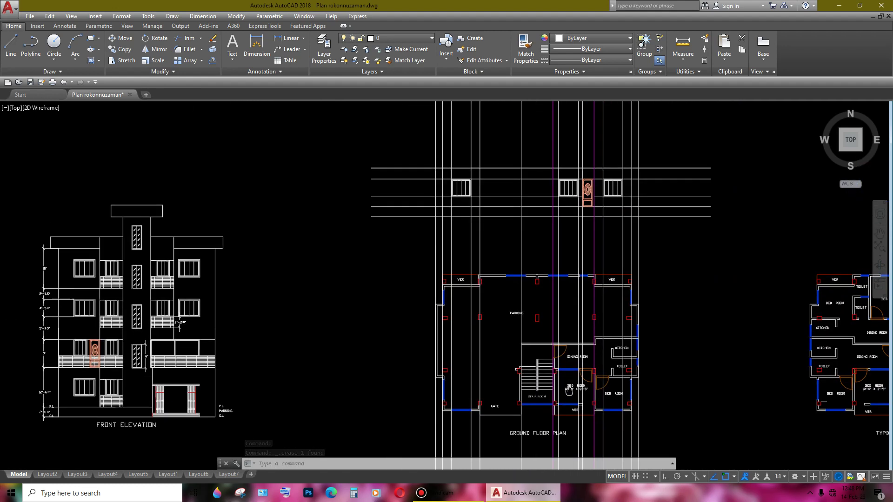
scroll(586, 196, "up", 3)
scroll(616, 242, "up", 2)
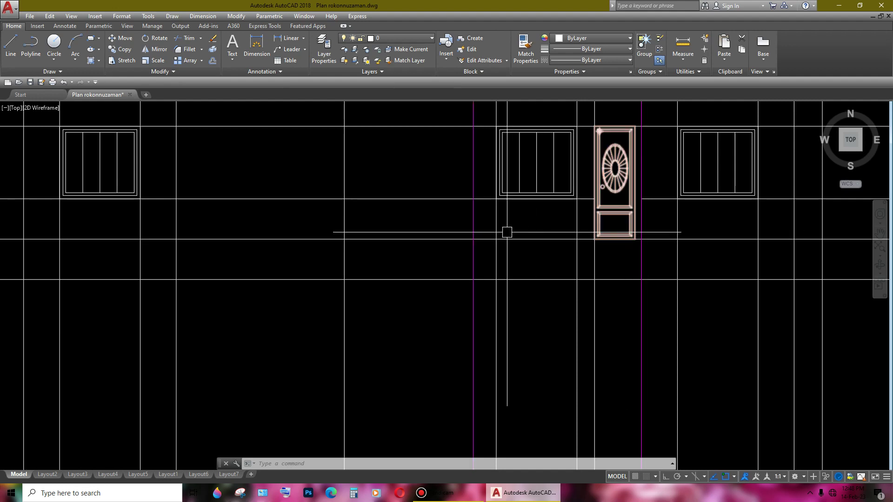
- Start TRIM using the projected door's edges as cutting boundaries
scroll(616, 236, "down", 4)
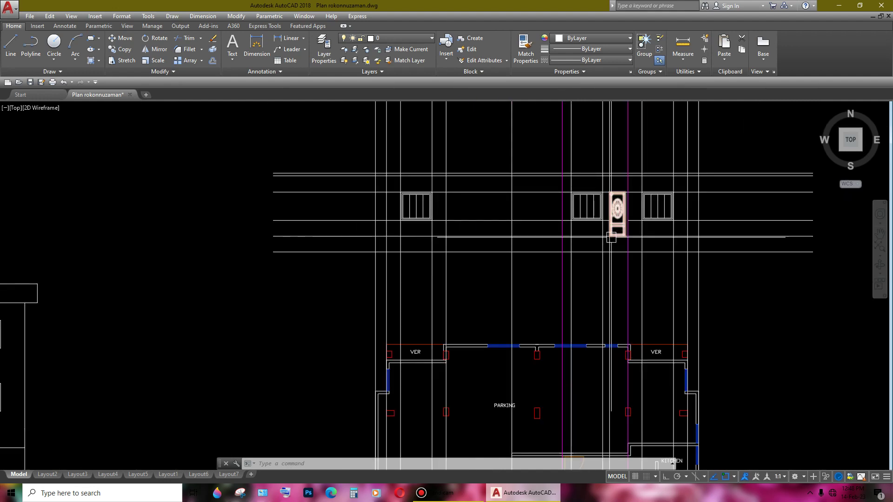
scroll(603, 246, "down", 2)
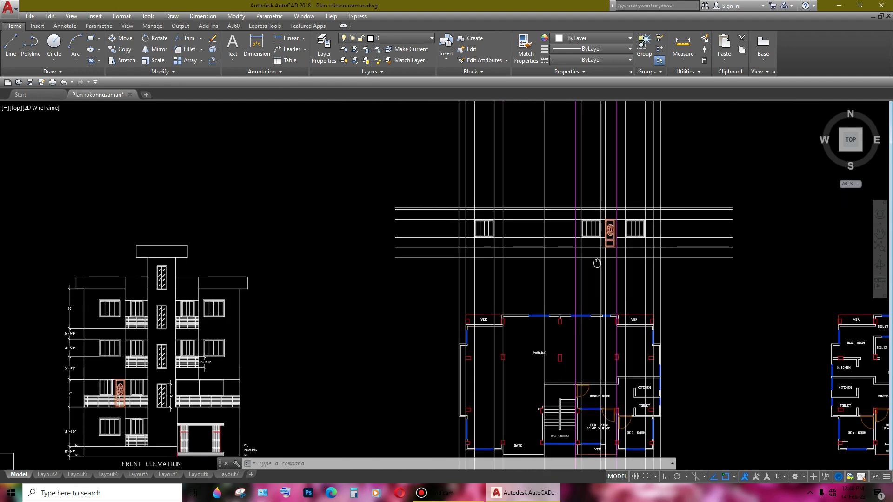
scroll(597, 262, "up", 2)
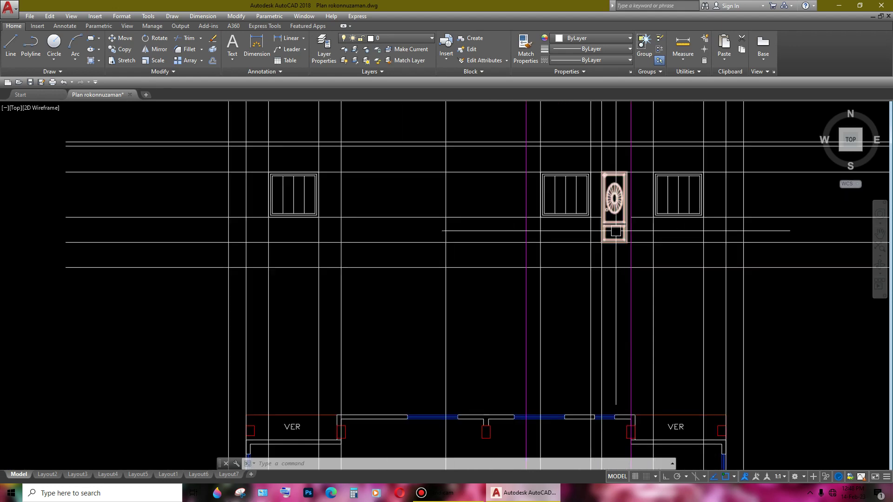
scroll(605, 231, "up", 5)
scroll(592, 231, "down", 2)
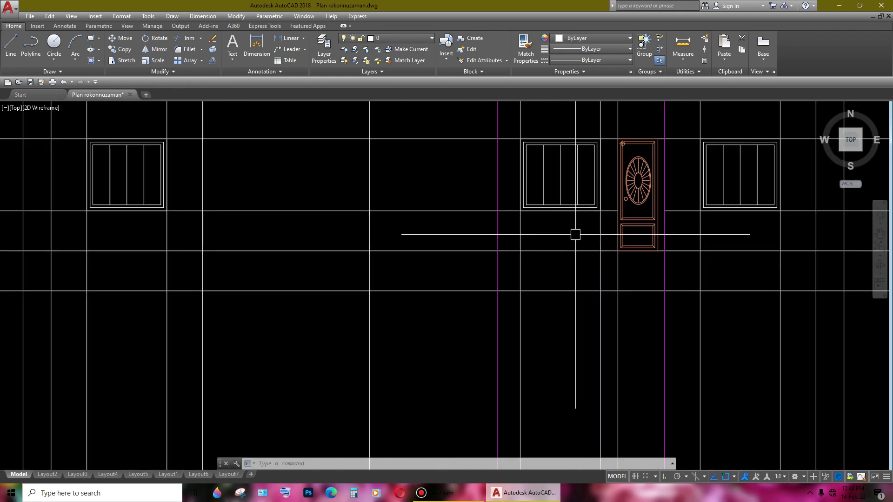
scroll(575, 235, "up", 2)
scroll(562, 236, "down", 2)
scroll(617, 232, "up", 2)
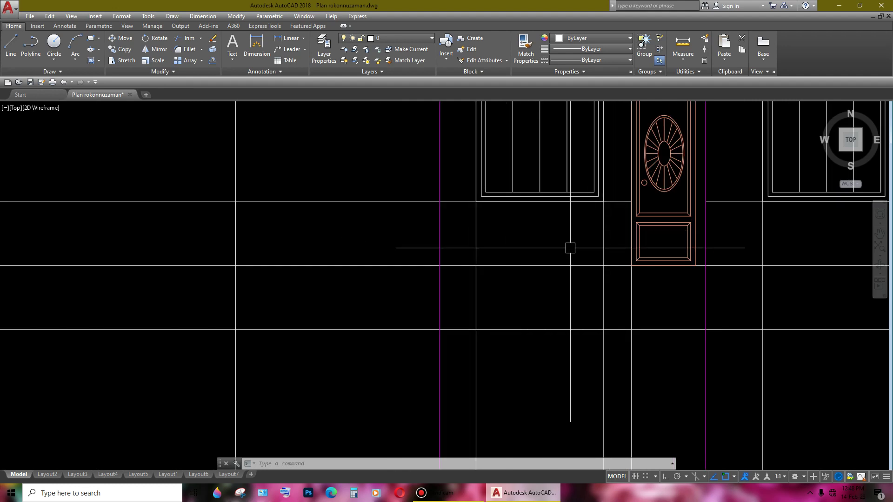
type("TR")
key("Return")
key("Return")
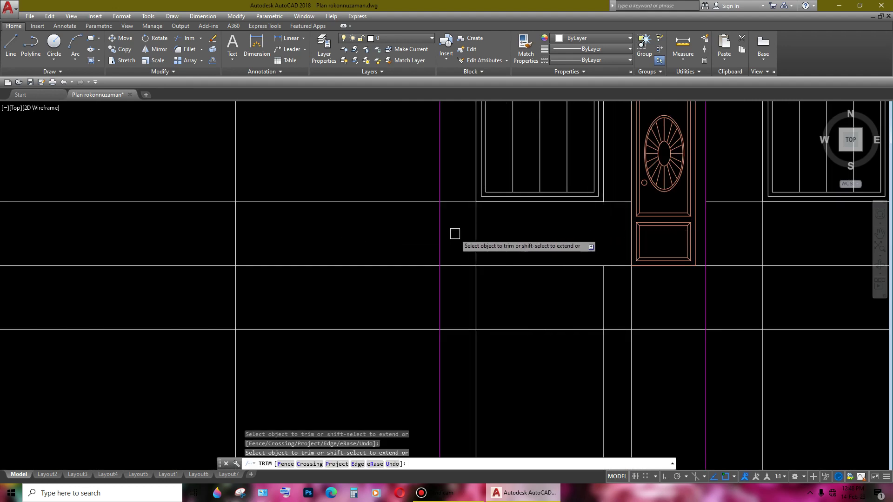
scroll(477, 226, "down", 3)
scroll(478, 226, "up", 2)
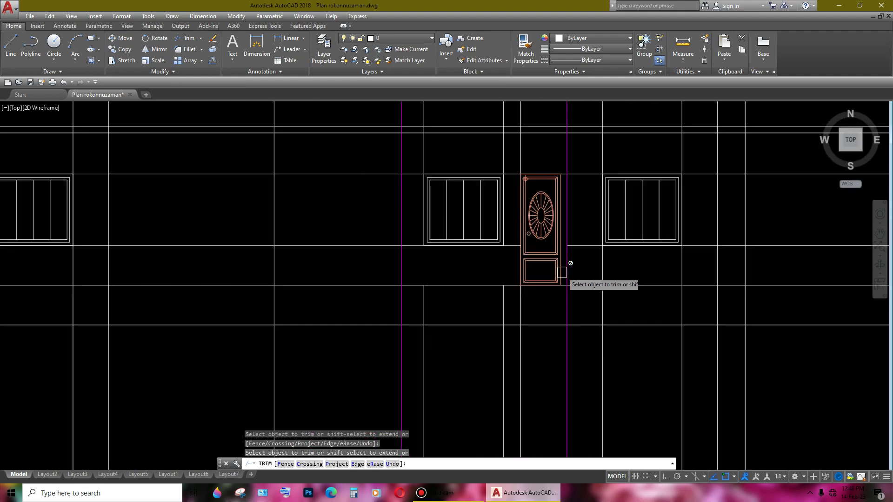
middle_click_drag(568, 261, 525, 249)
key("Return")
- Cut away the horizontal band line segment inside the door and end the trim
scroll(399, 247, "down", 3)
scroll(513, 269, "up", 2)
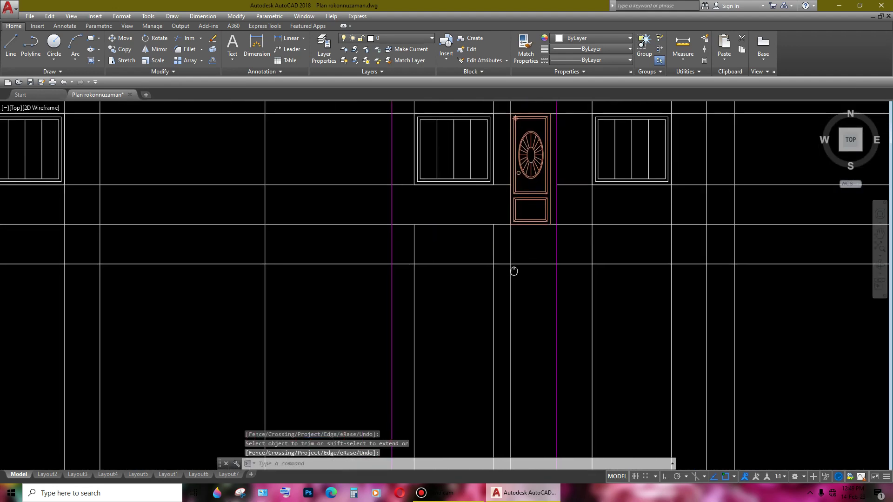
scroll(535, 259, "down", 1)
scroll(535, 259, "down", 3)
scroll(540, 247, "up", 1)
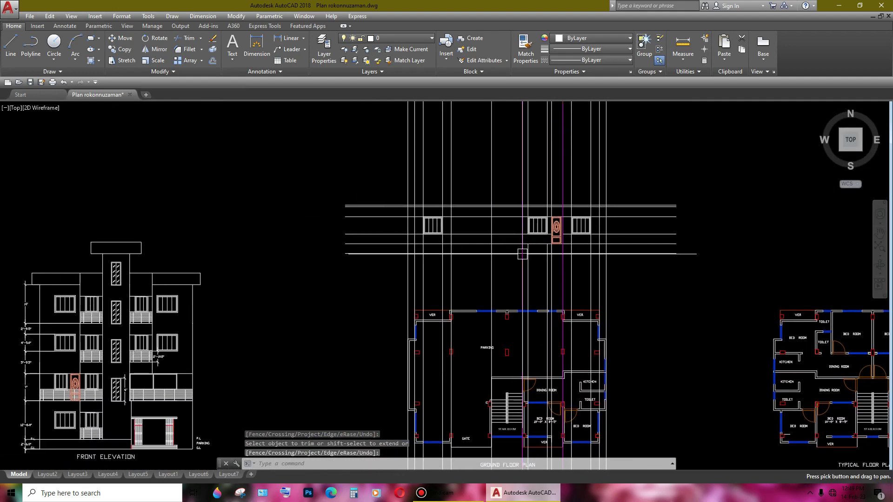
scroll(542, 235, "up", 2)
scroll(543, 234, "up", 1)
scroll(576, 247, "up", 2)
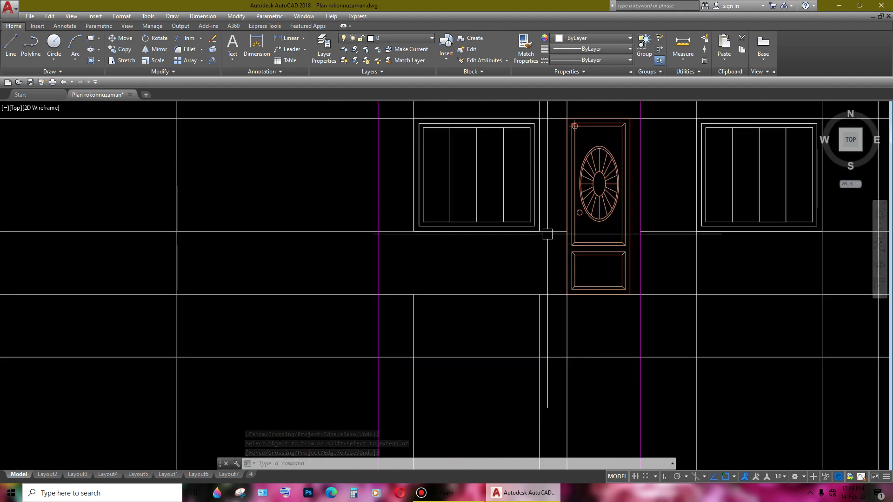
scroll(546, 235, "up", 1)
key("Escape")
left_click(556, 232)
scroll(560, 237, "down", 5)
scroll(565, 242, "down", 1)
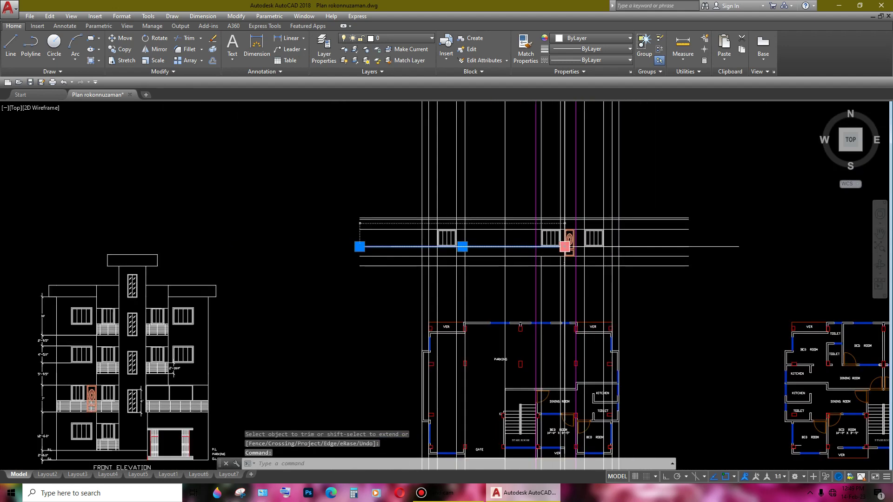
scroll(563, 248, "up", 5)
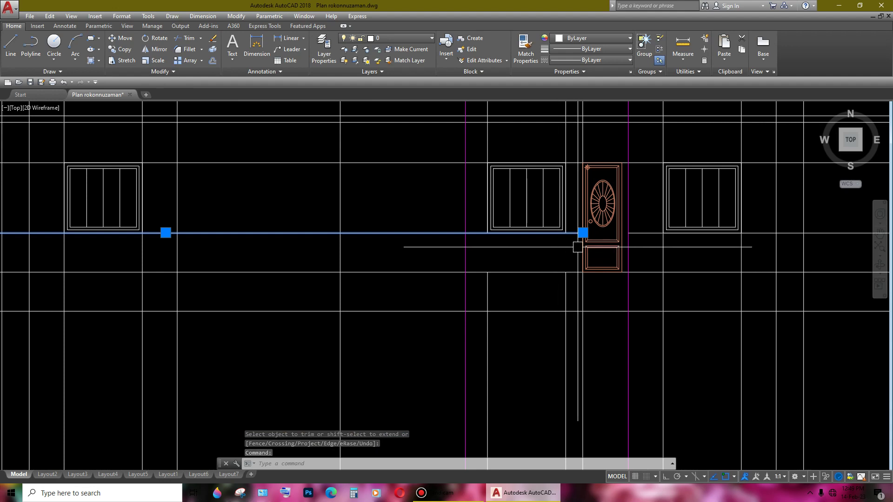
scroll(577, 247, "up", 2)
left_click(585, 225)
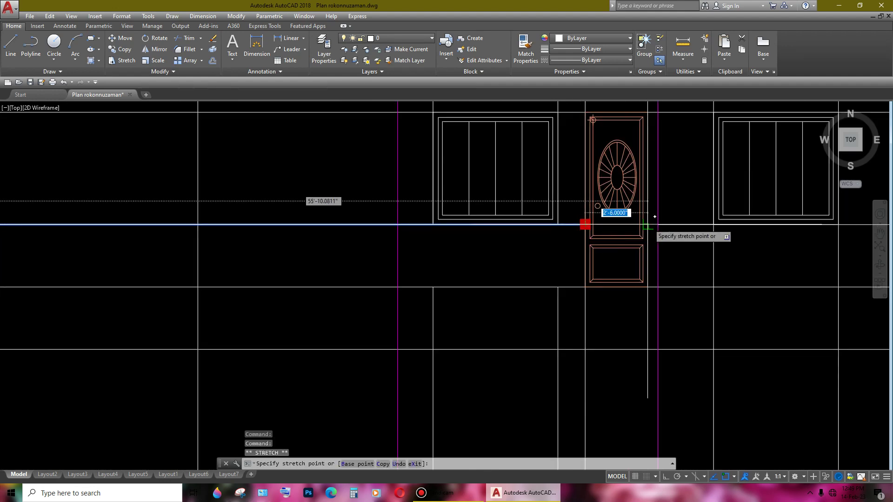
key("F8")
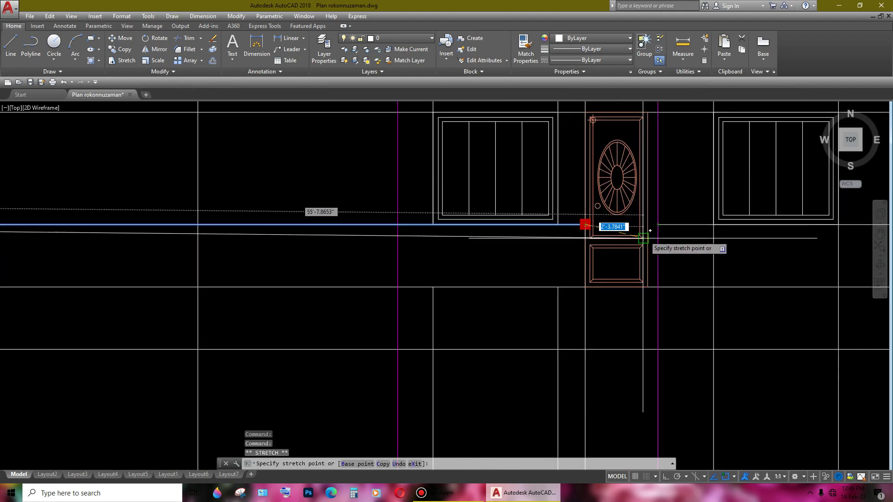
scroll(661, 230, "up", 2)
key("Escape")
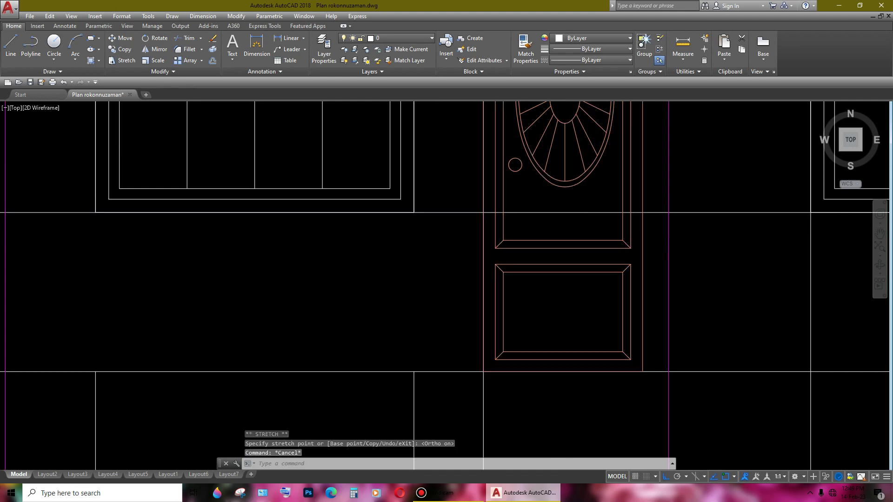
scroll(576, 273, "down", 4)
middle_click_drag(576, 273, 574, 288)
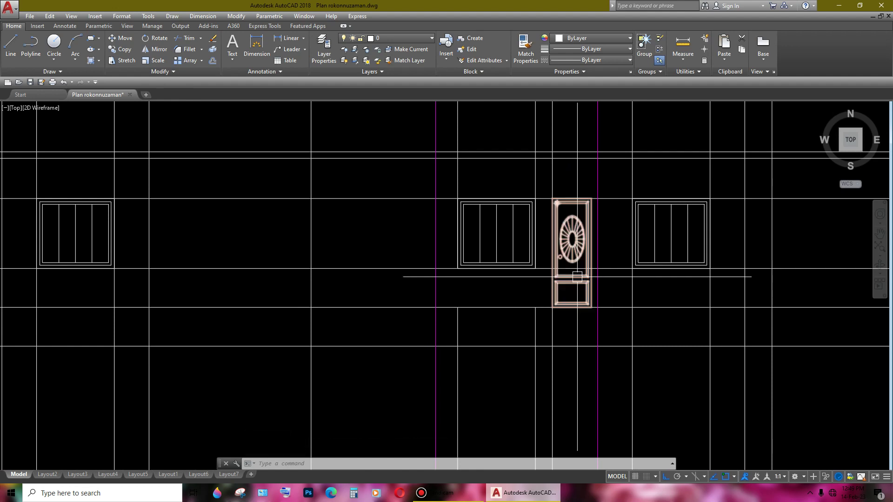
scroll(574, 289, "up", 2)
scroll(573, 263, "up", 2)
scroll(569, 277, "up", 1)
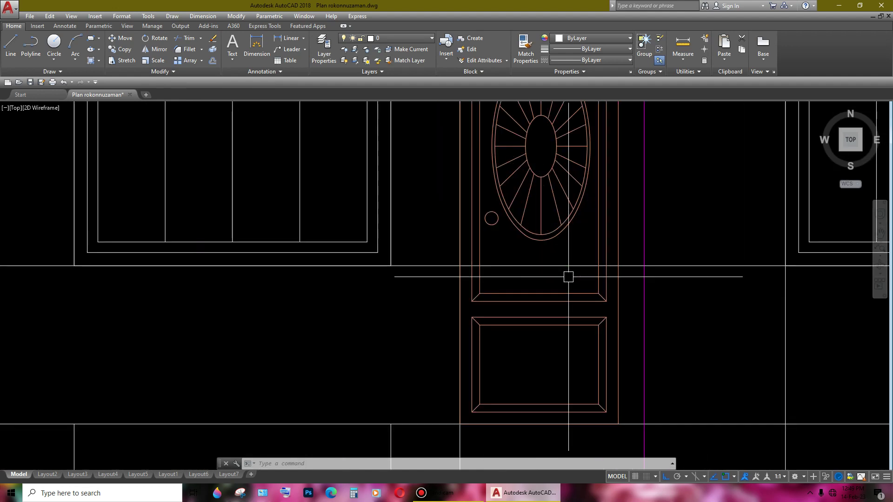
scroll(608, 309, "down", 1)
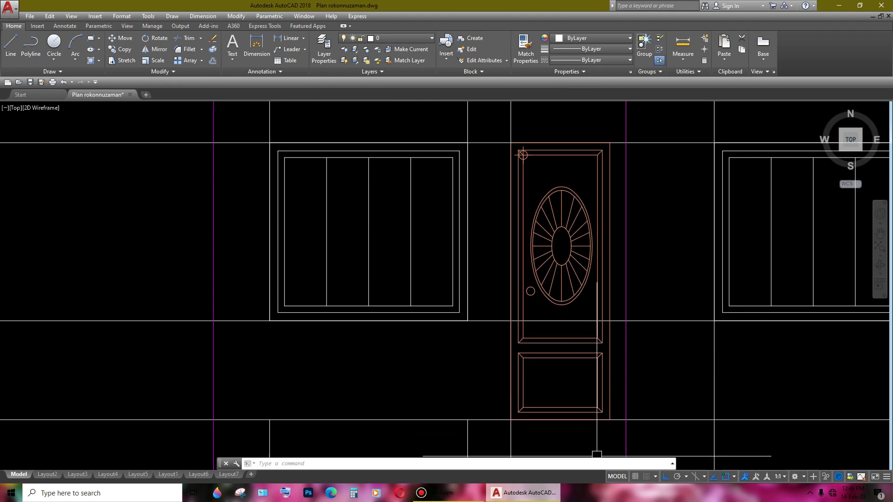
- Erase the orange door block and zoom out to show the whole drawing
key("Delete")
scroll(434, 209, "down", 2)
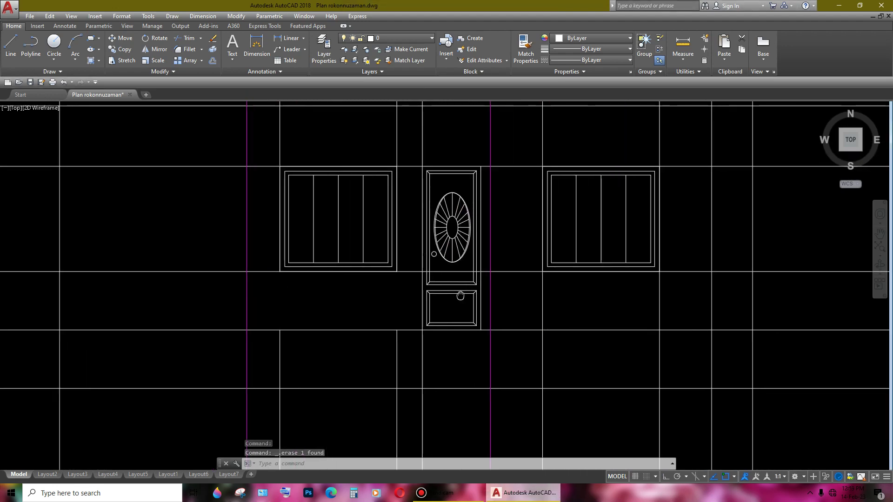
scroll(526, 298, "up", 1)
scroll(558, 296, "up", 1)
scroll(592, 292, "down", 2)
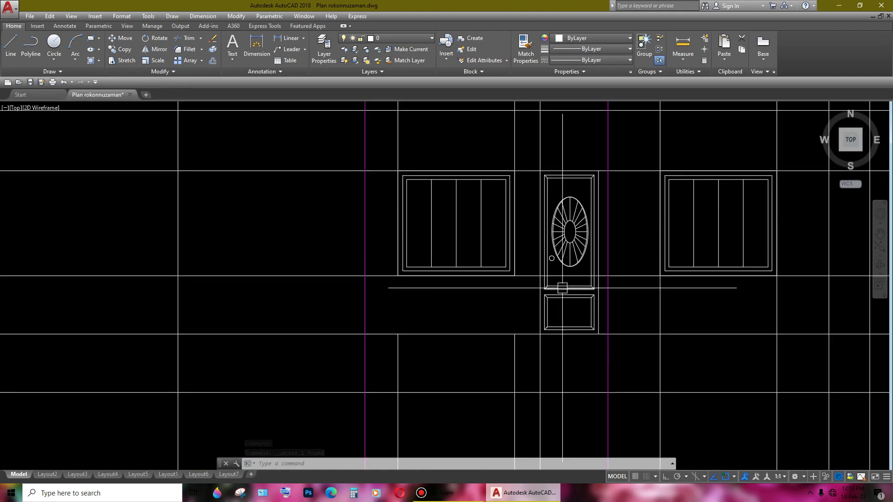
scroll(568, 260, "up", 1)
scroll(581, 257, "up", 1)
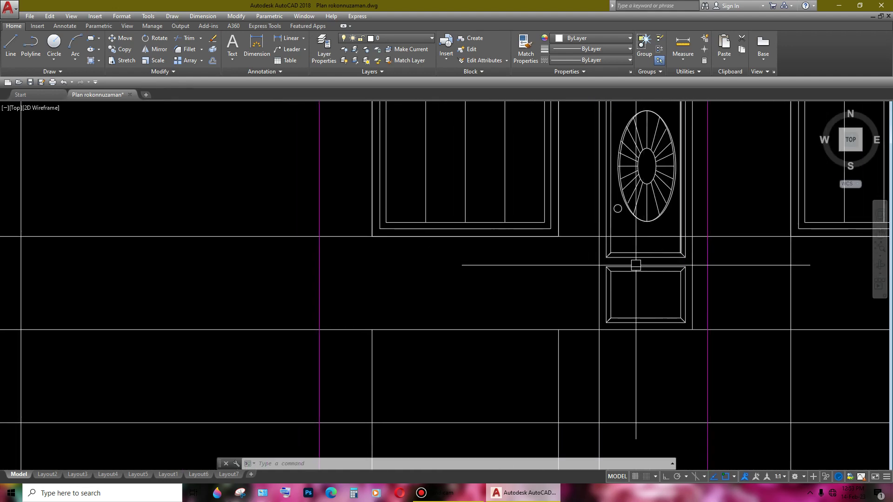
scroll(504, 280, "down", 1)
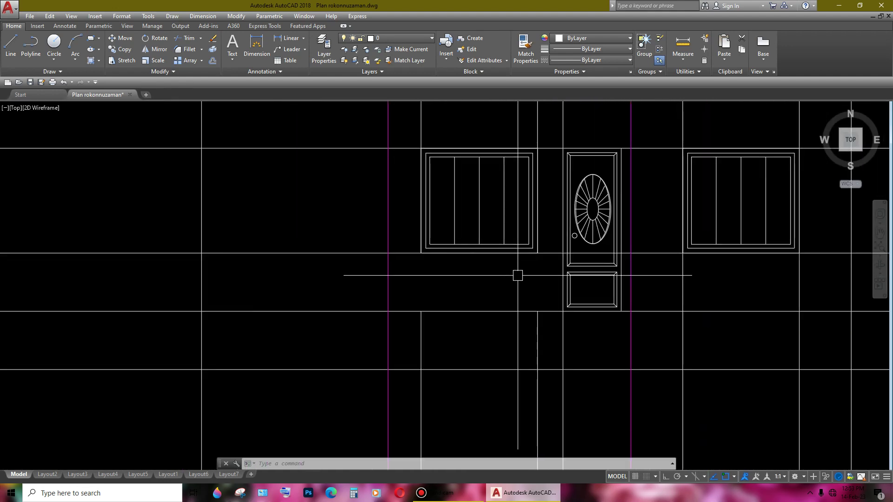
scroll(531, 267, "down", 1)
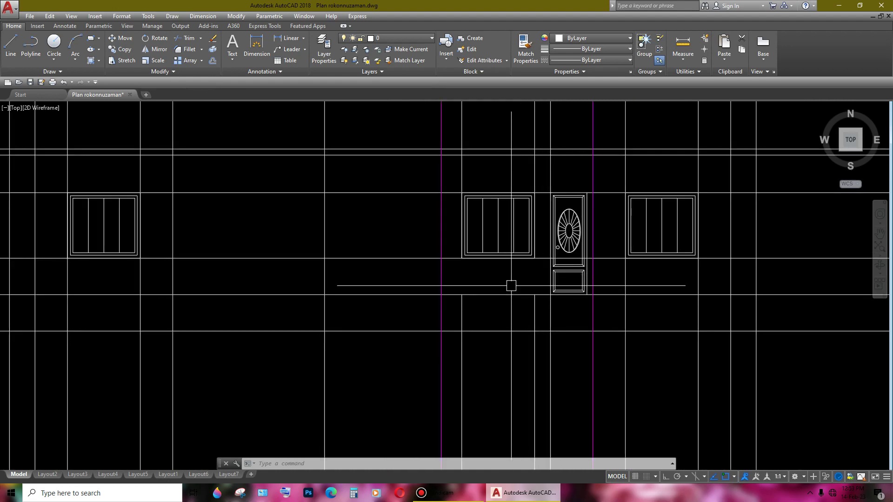
scroll(511, 286, "down", 2)
scroll(465, 321, "down", 1)
middle_click_drag(465, 321, 518, 255)
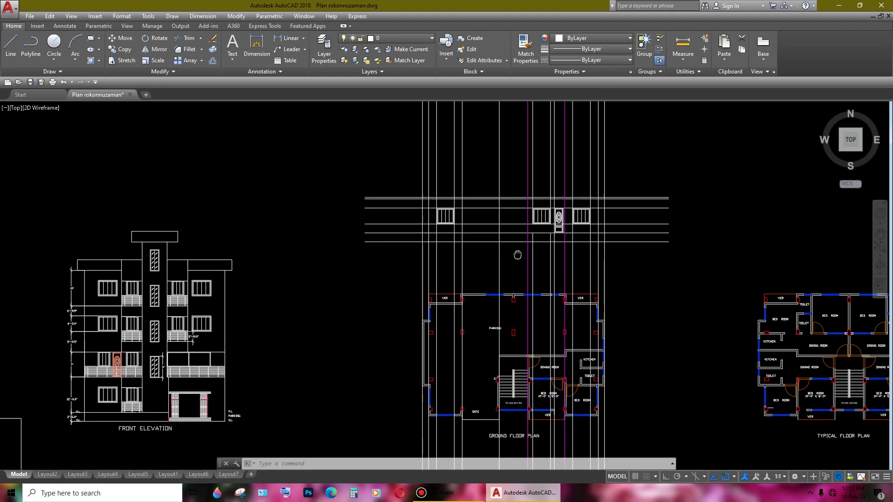
scroll(526, 242, "up", 2)
scroll(549, 259, "down", 1)
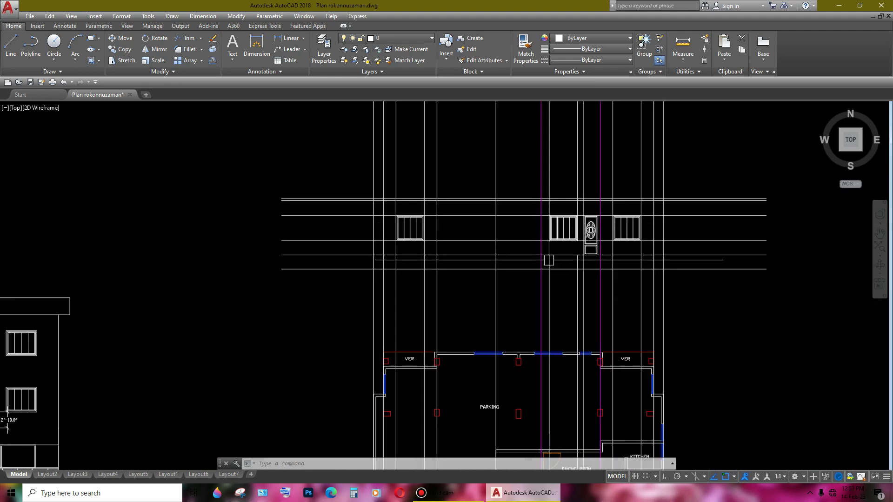
mouse_move(244, 309)
middle_mouse_down()
mouse_move(511, 197)
mouse_move(389, 215)
middle_mouse_up()
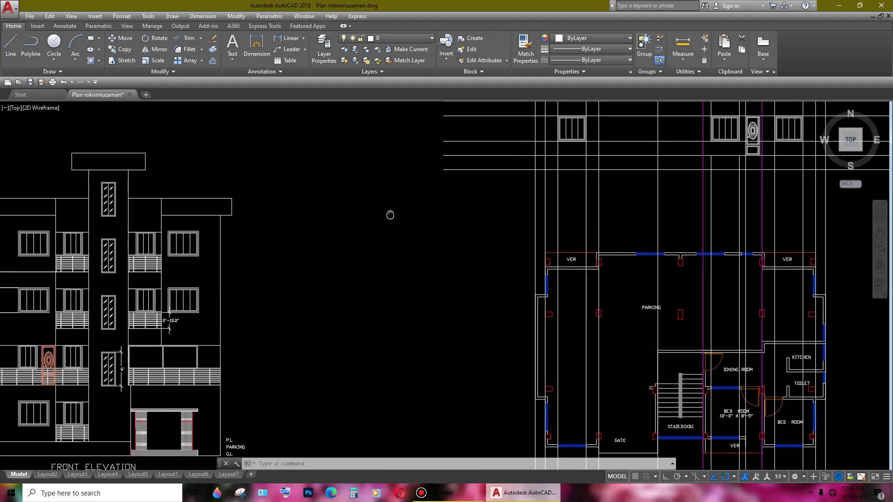
middle_click_drag(391, 215, 497, 217)
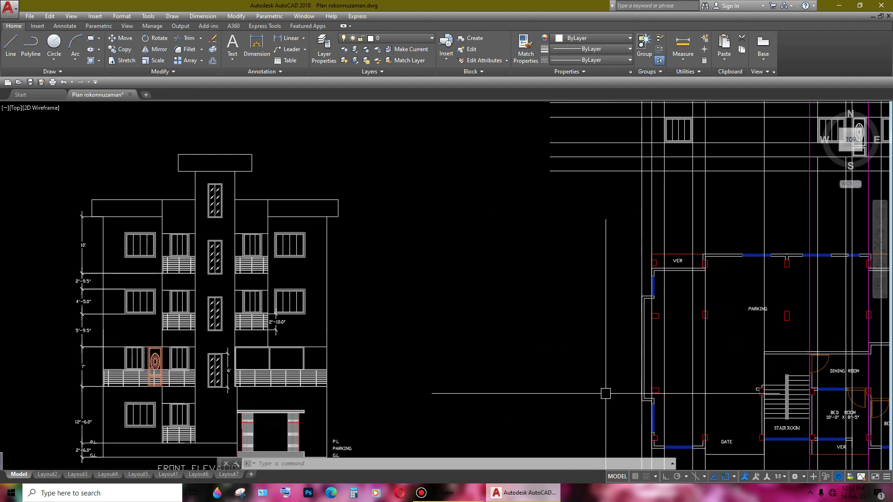
mouse_move(532, 364)
middle_mouse_down()
mouse_move(494, 339)
mouse_move(407, 339)
middle_mouse_up()
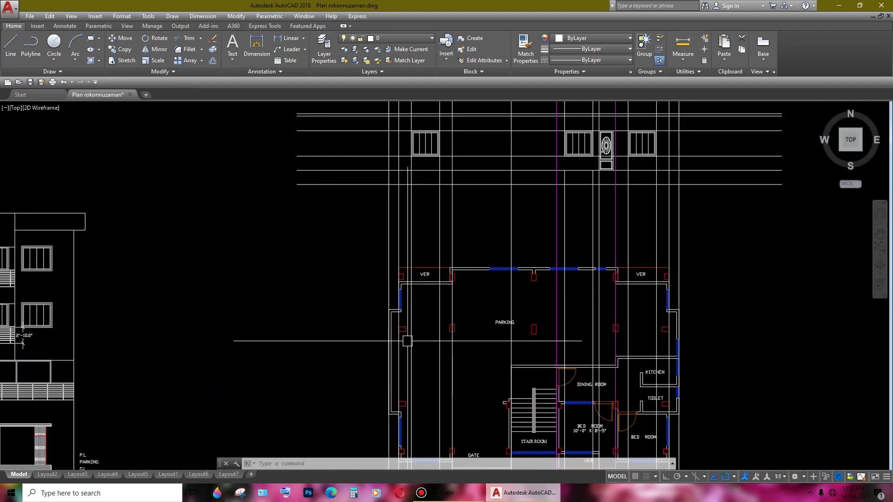
middle_click_drag(623, 219, 608, 293)
scroll(599, 250, "up", 2)
scroll(582, 239, "up", 2)
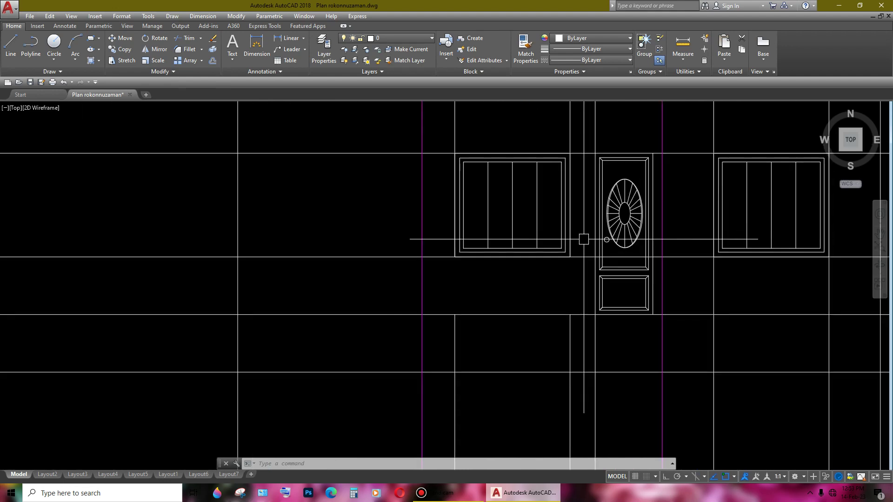
scroll(569, 250, "up", 2)
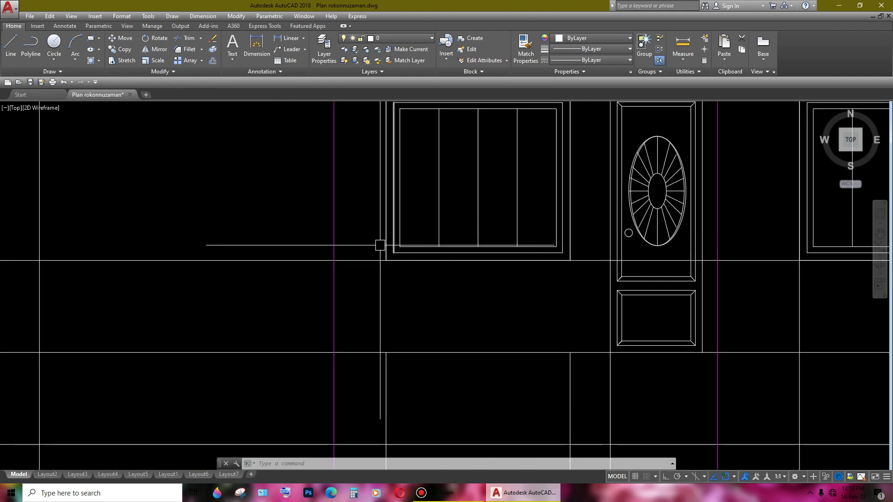
scroll(522, 293, "down", 8)
scroll(530, 303, "down", 2)
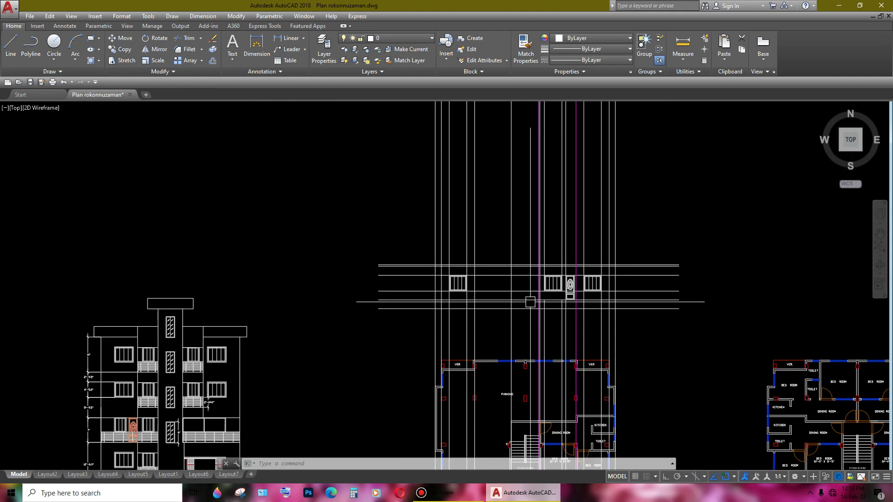
middle_click_drag(530, 303, 540, 287)
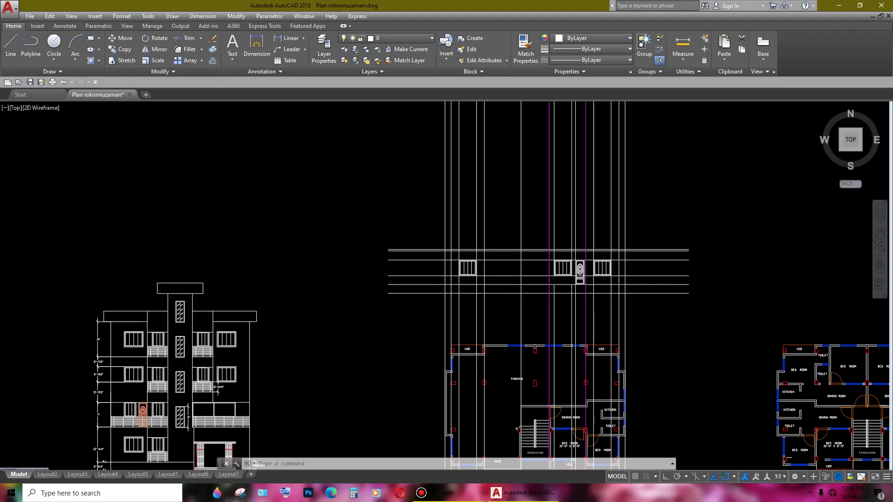
- Centre the ground-floor door and windows and start OFFSET with a distance of 2
scroll(638, 270, "up", 6)
scroll(380, 329, "up", 3)
scroll(380, 328, "down", 4)
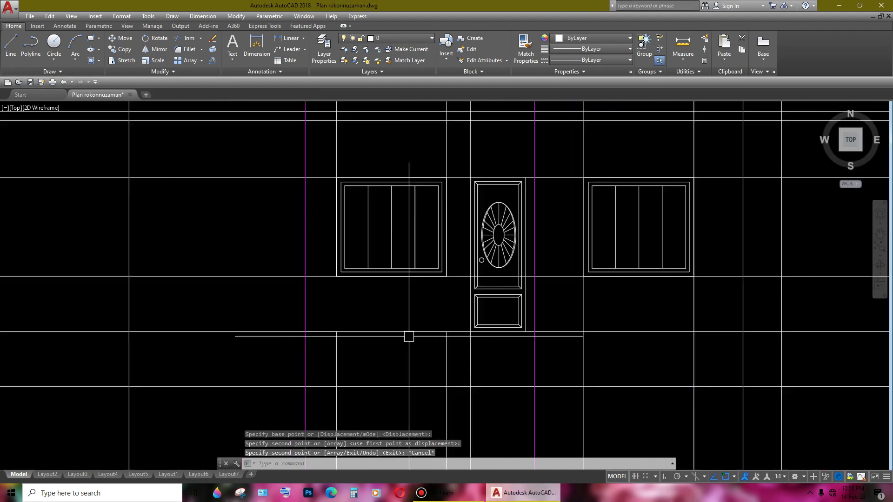
scroll(409, 337, "up", 2)
scroll(517, 371, "down", 3)
scroll(341, 389, "up", 3)
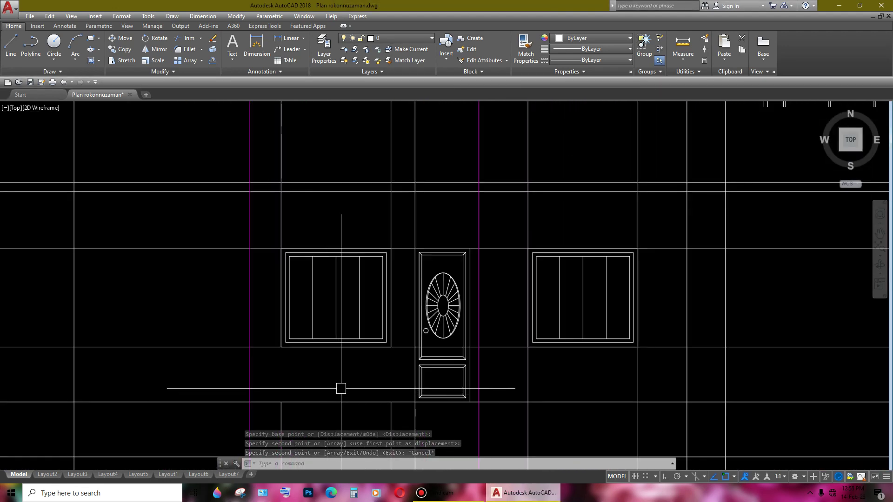
mouse_move(341, 389)
middle_mouse_down()
mouse_move(382, 362)
mouse_move(349, 379)
mouse_move(357, 369)
middle_mouse_up()
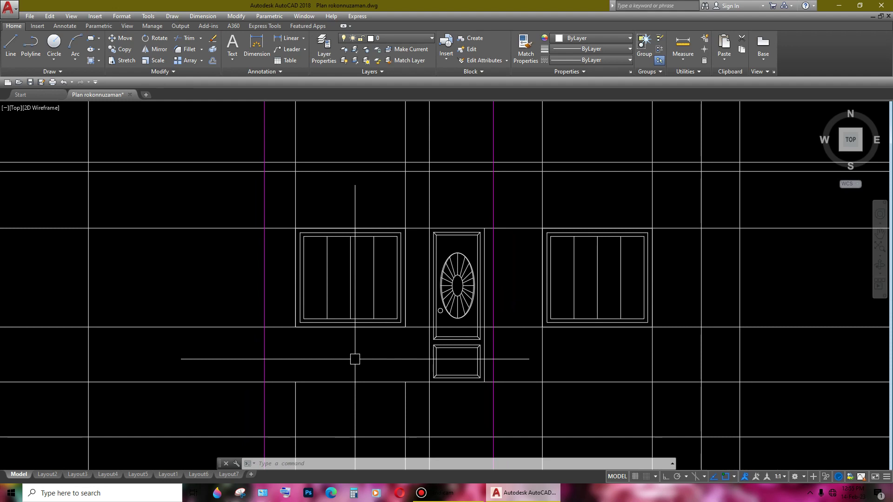
type("o")
key("Return")
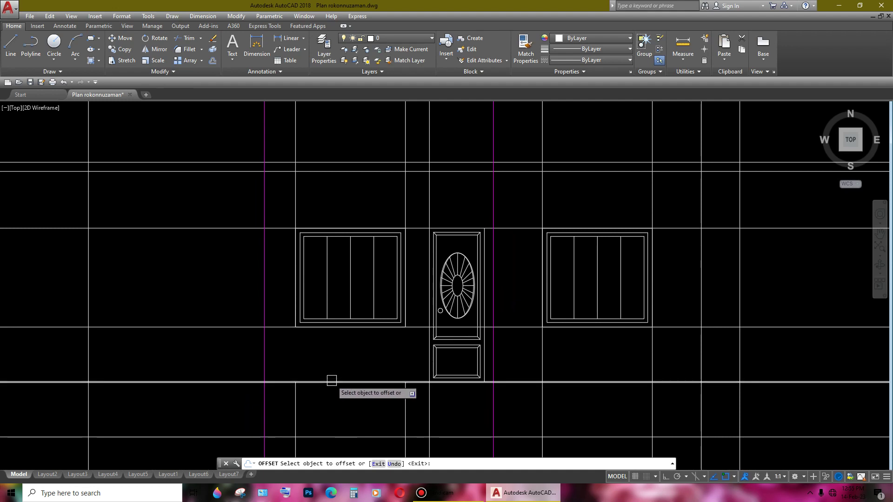
- Cancel the accidental vertical dimension started below the window
middle_click_drag(492, 340, 530, 304)
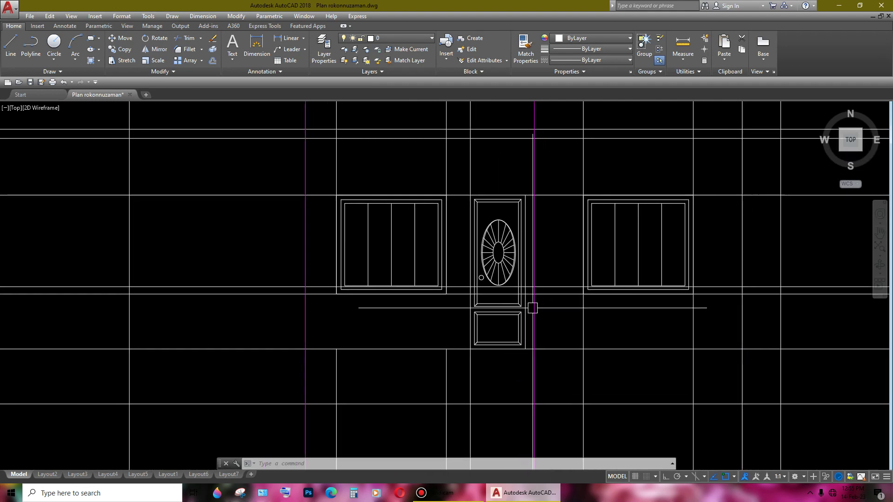
scroll(530, 304, "up", 2)
scroll(562, 320, "up", 3)
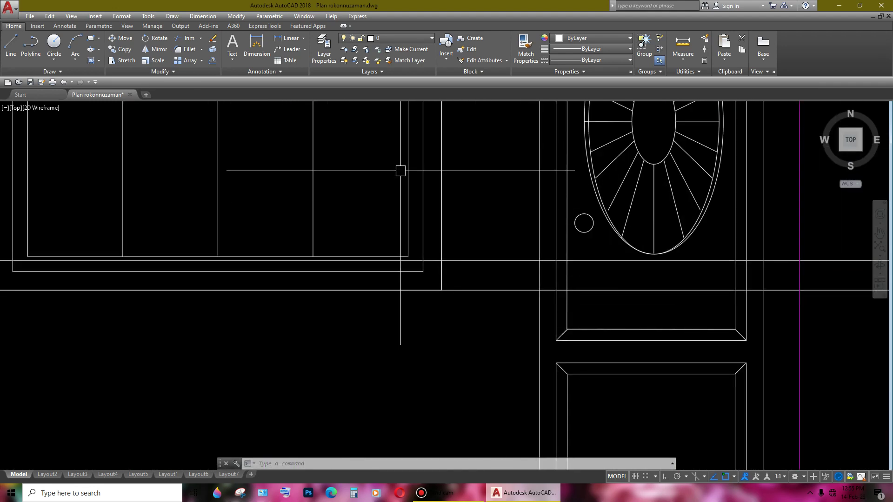
left_click(442, 260)
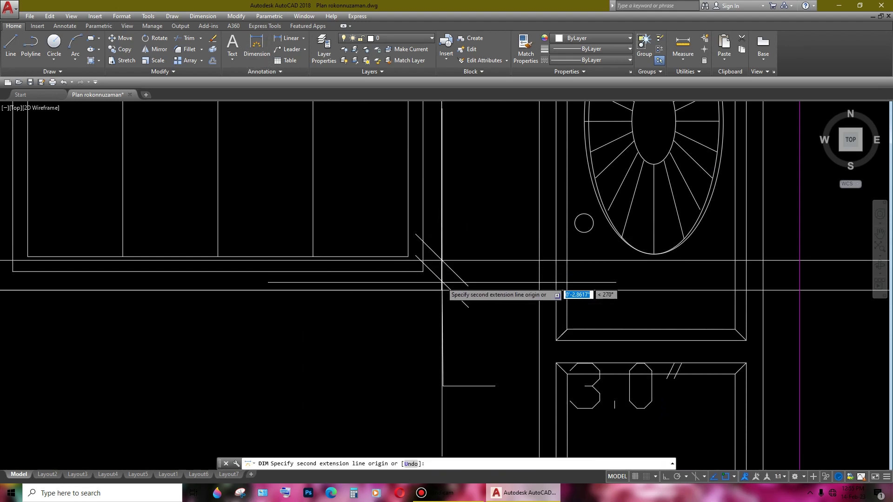
key("Escape")
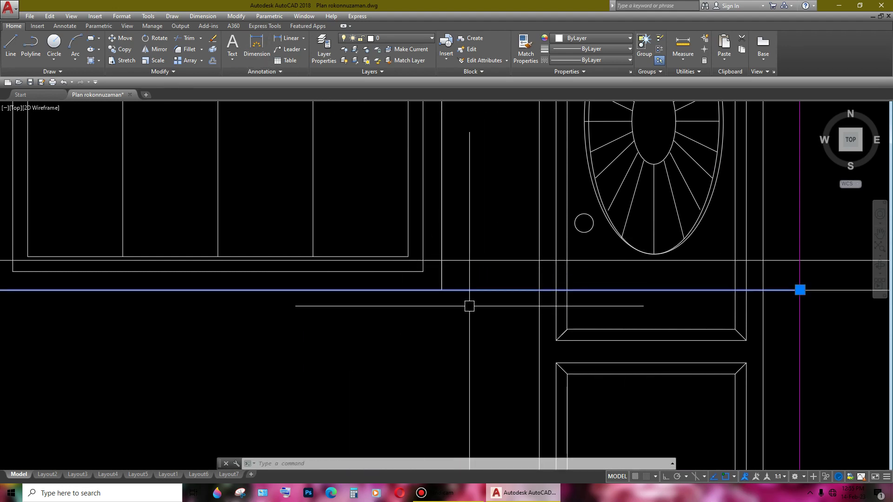
scroll(475, 295, "down", 2)
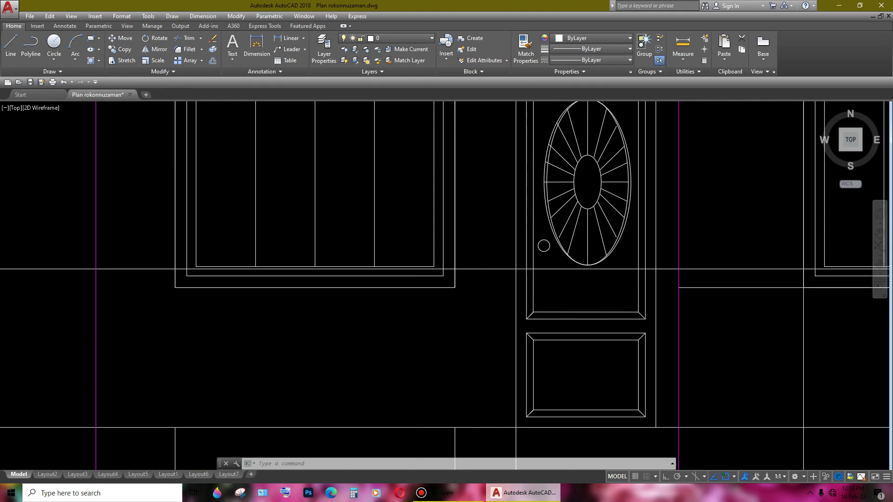
- Restart OFFSET with O and cancel it without creating a new line
type("o")
key("Return")
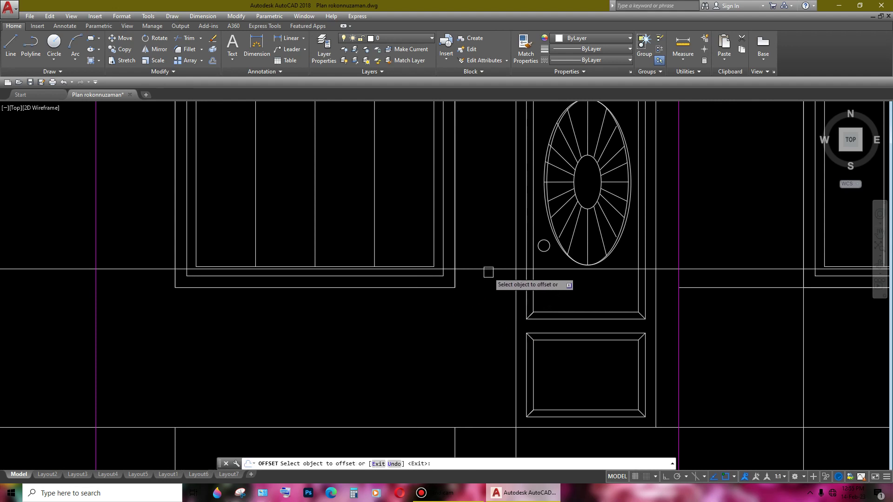
scroll(489, 349, "down", 2)
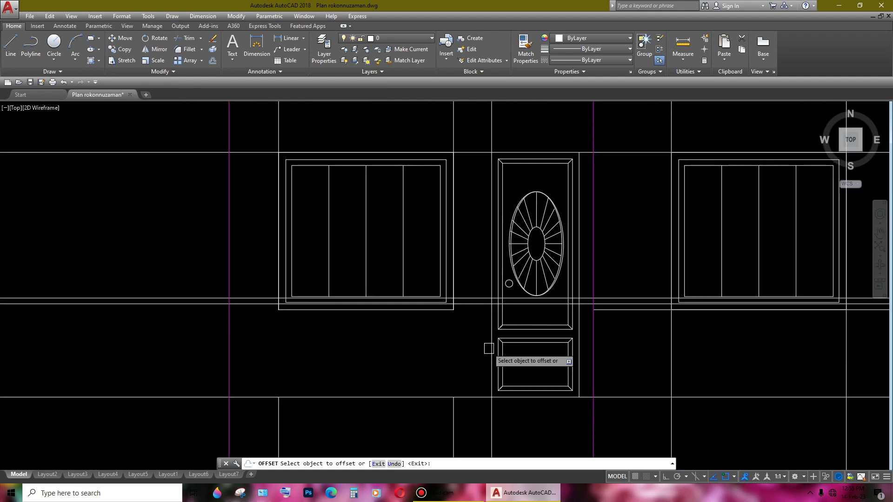
scroll(479, 348, "up", 2)
key("Escape")
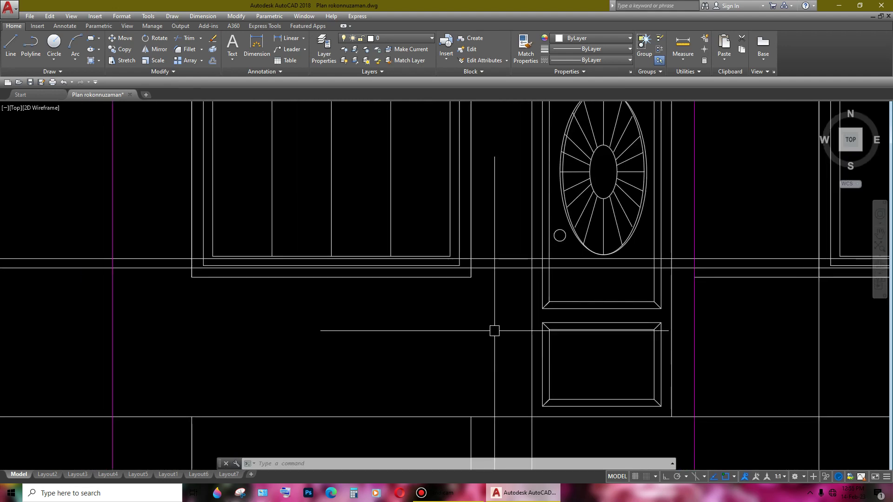
scroll(494, 331, "down", 2)
scroll(495, 330, "down", 4)
middle_click_drag(521, 342, 501, 343)
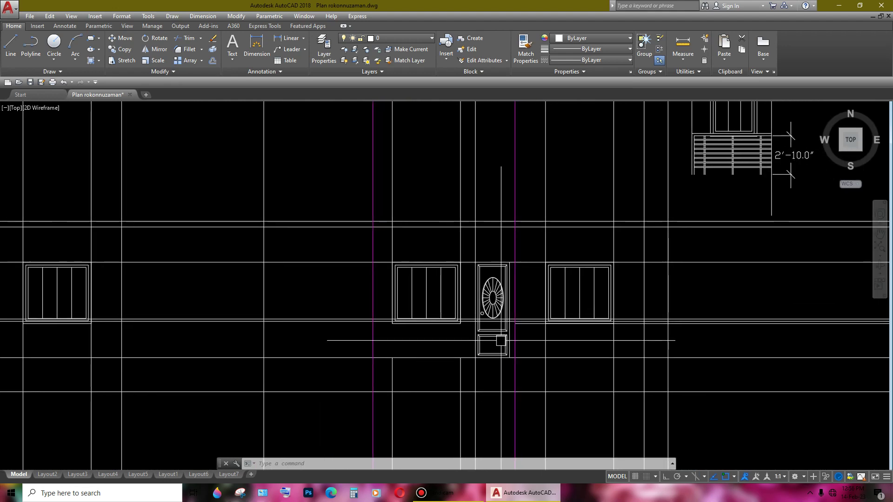
scroll(489, 339, "up", 2)
mouse_move(448, 339)
middle_mouse_down()
mouse_move(442, 347)
mouse_move(378, 353)
mouse_move(353, 420)
mouse_move(357, 437)
mouse_move(406, 385)
mouse_move(371, 433)
mouse_move(416, 360)
middle_mouse_up()
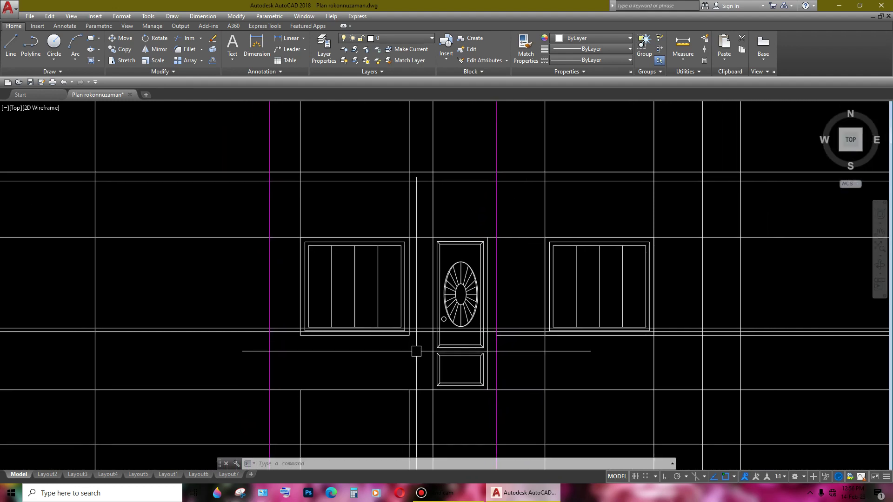
scroll(429, 359, "up", 2)
scroll(429, 358, "up", 1)
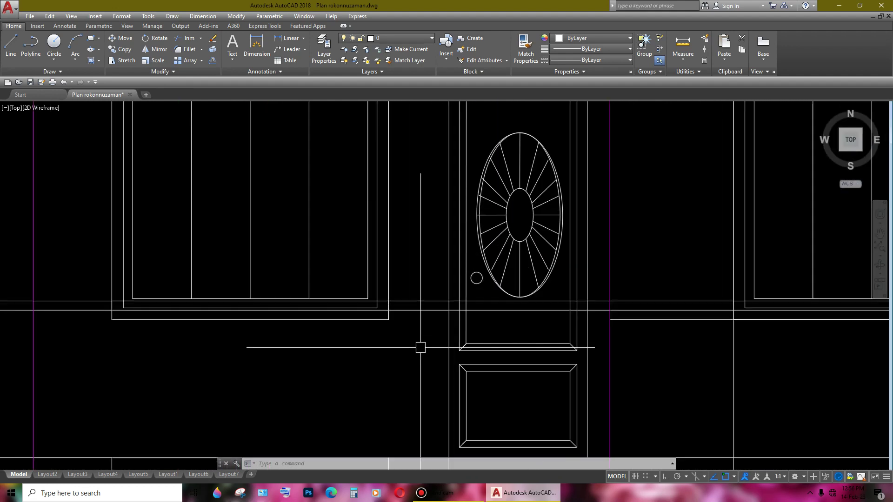
scroll(429, 358, "down", 3)
scroll(471, 261, "up", 5)
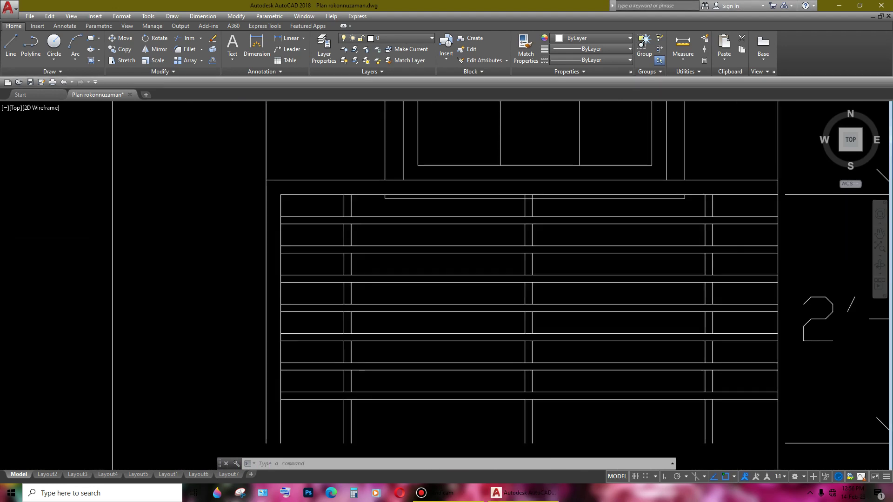
scroll(483, 261, "up", 2)
scroll(689, 200, "up", 2)
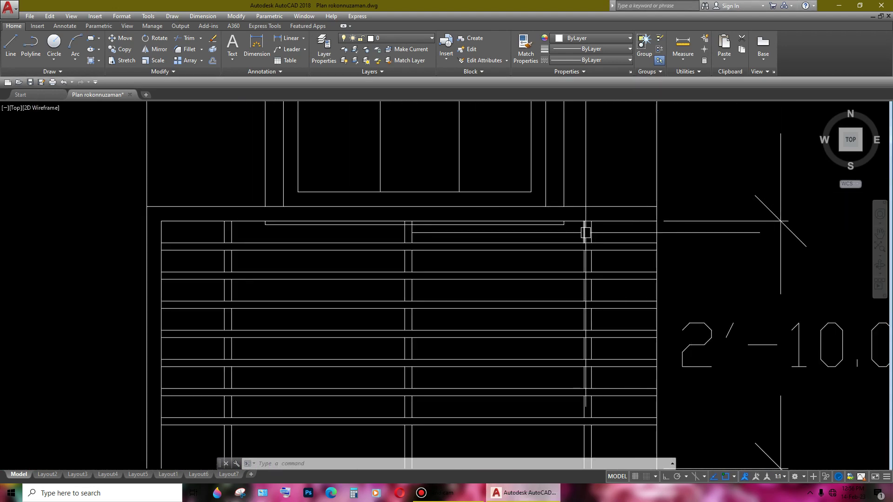
scroll(584, 231, "down", 2)
scroll(654, 203, "down", 2)
scroll(459, 273, "down", 3)
scroll(503, 331, "up", 2)
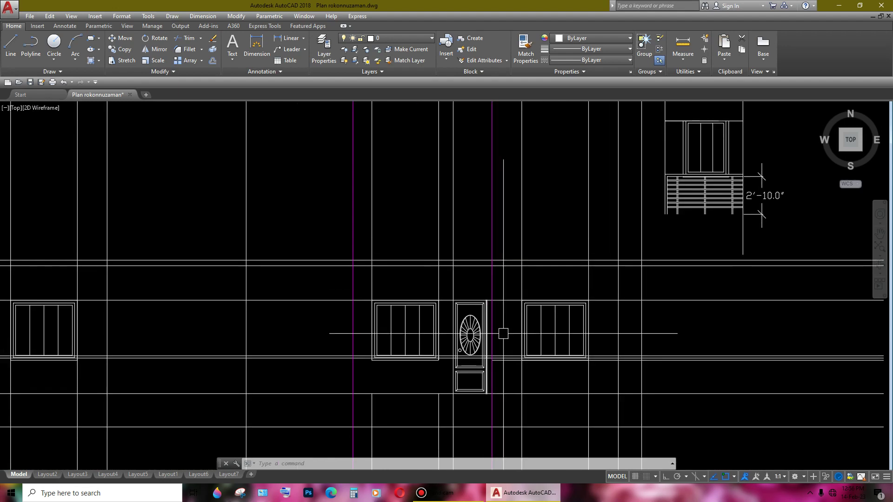
scroll(503, 330, "up", 2)
mouse_move(503, 331)
middle_mouse_down()
mouse_move(559, 242)
mouse_move(579, 189)
middle_mouse_up()
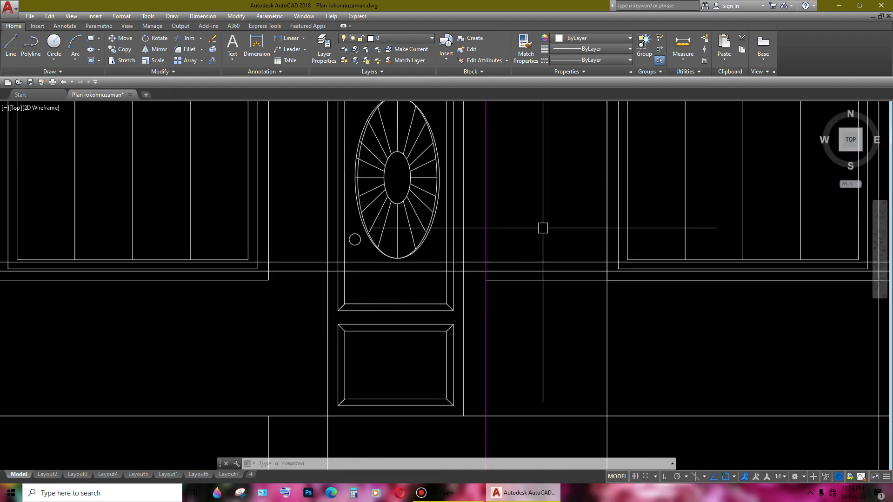
- Offset the first horizontal lines below the windows downward to begin the band stack
type("o")
key("Return")
key("Return")
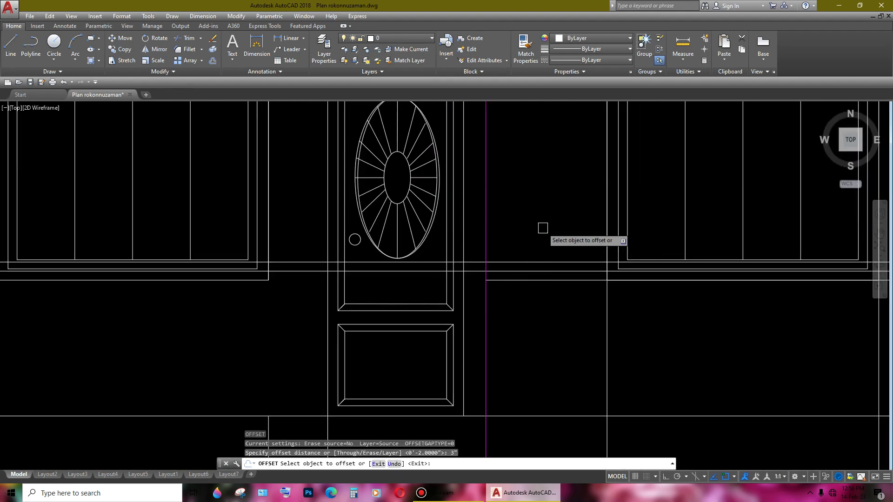
left_click(302, 273)
left_click(283, 347)
middle_click_drag(208, 391, 283, 345)
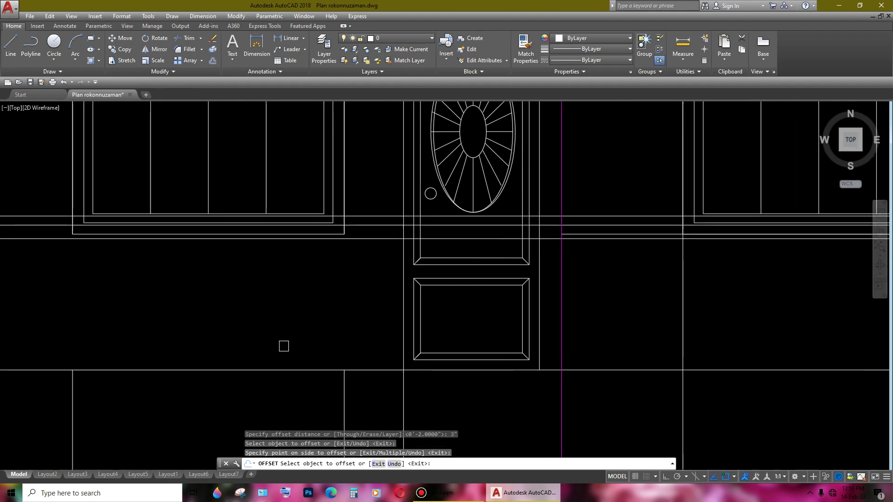
key("Return")
key("Return")
type("\"")
key("Return")
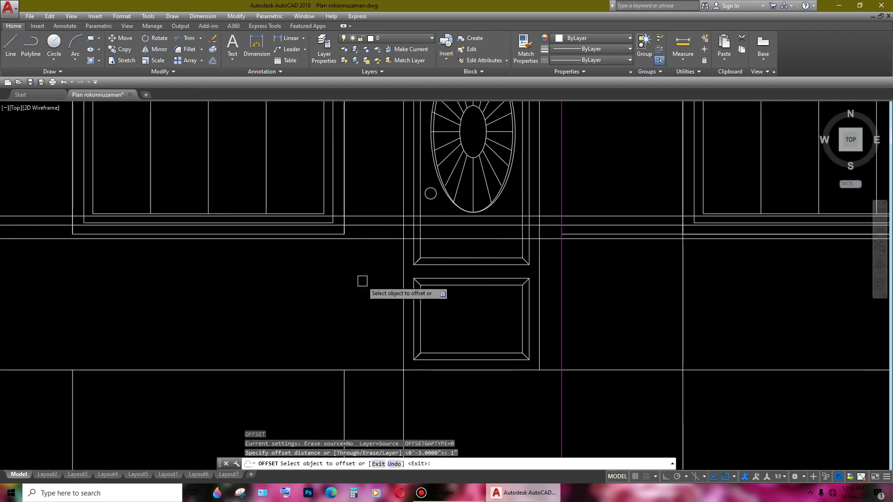
left_click(378, 239)
left_click(395, 310)
middle_click_drag(395, 309, 398, 298)
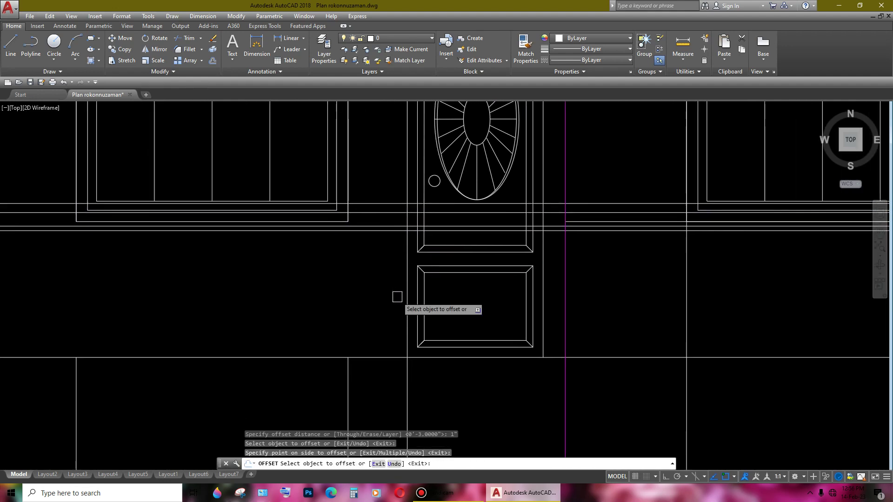
key("Escape")
- Offset a band line down 3 inches, then the new line down 1 inch
key("Return")
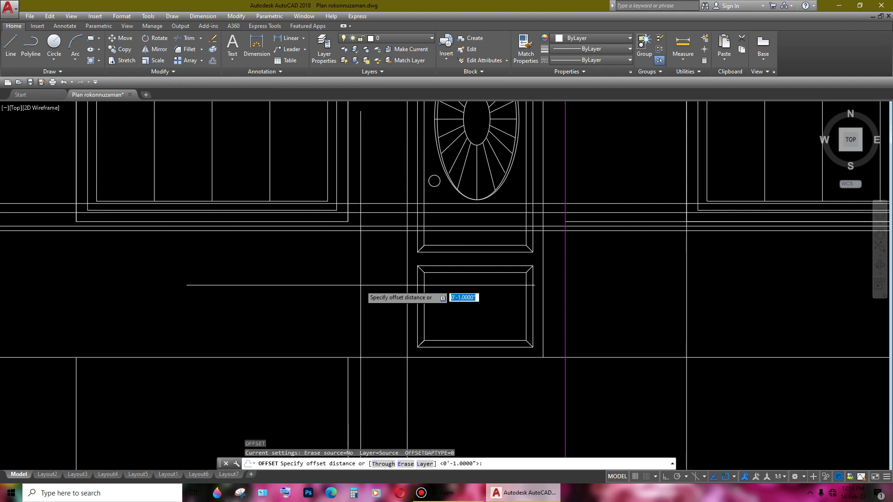
key("Return")
left_click(371, 234)
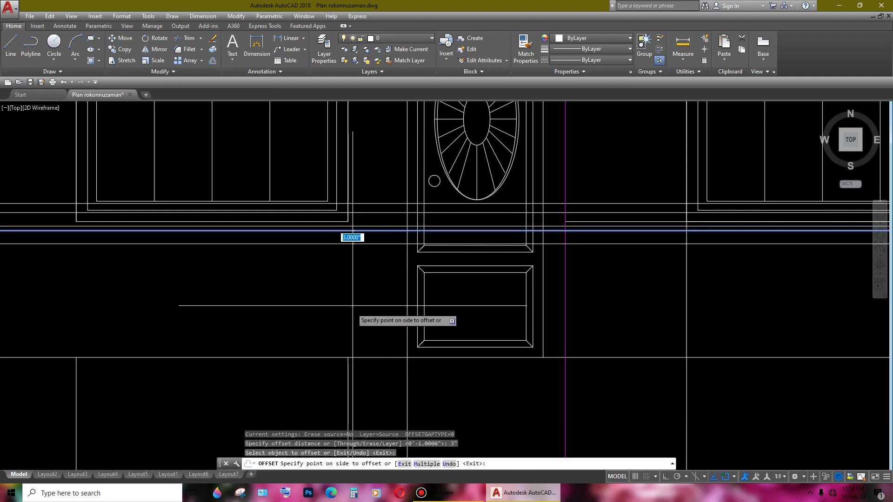
left_click(356, 293)
key("Return")
key("Return")
type("1")
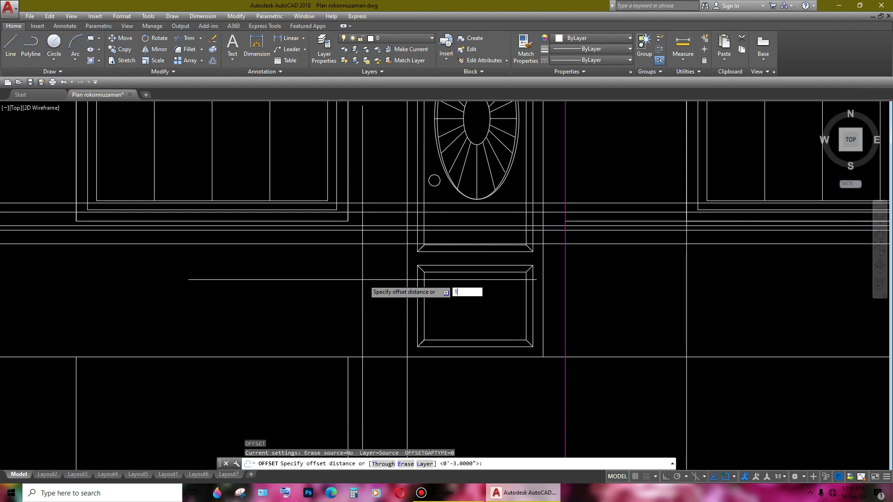
type("\"")
key("Return")
left_click(367, 244)
left_click(373, 302)
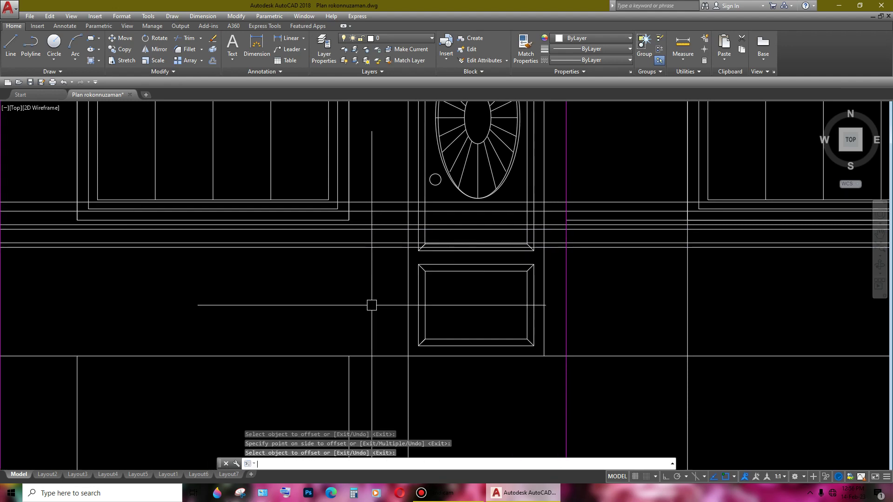
key("Return")
type("O")
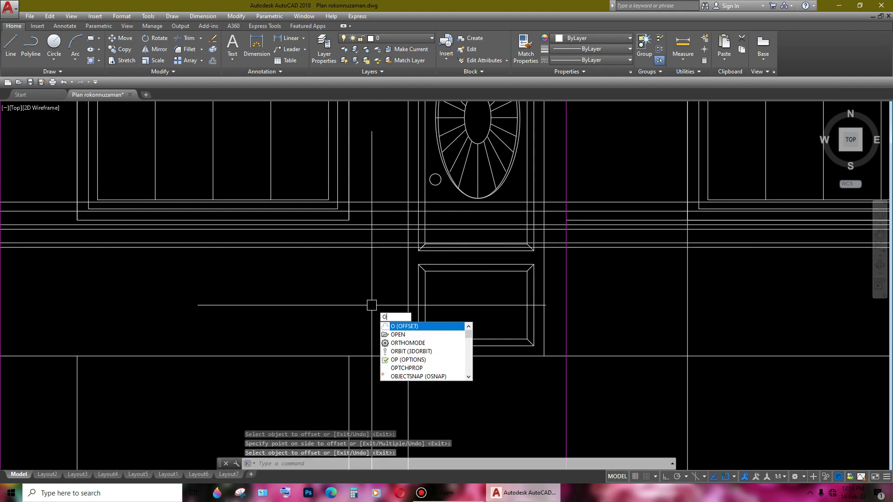
- Add the next 3-inch and 1-inch band line pair below the previous ones
key("Return")
type("\"")
key("Return")
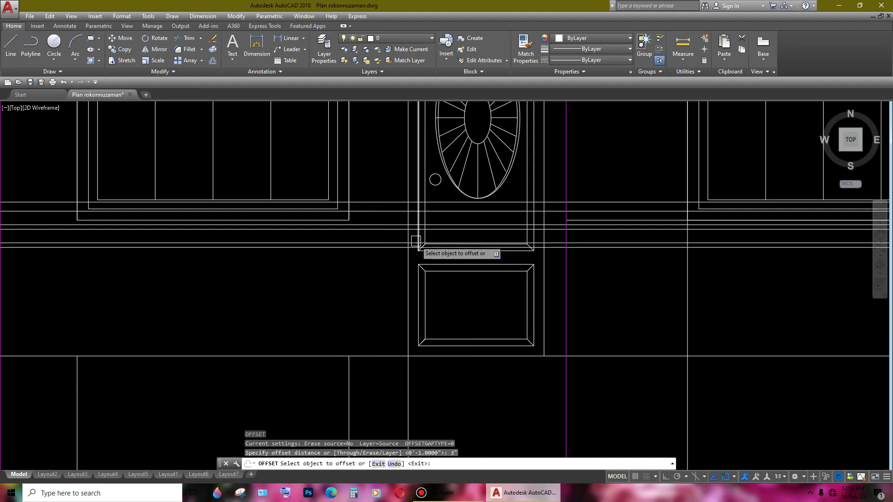
left_click(379, 247)
left_click(367, 272)
key("Return")
key("Return")
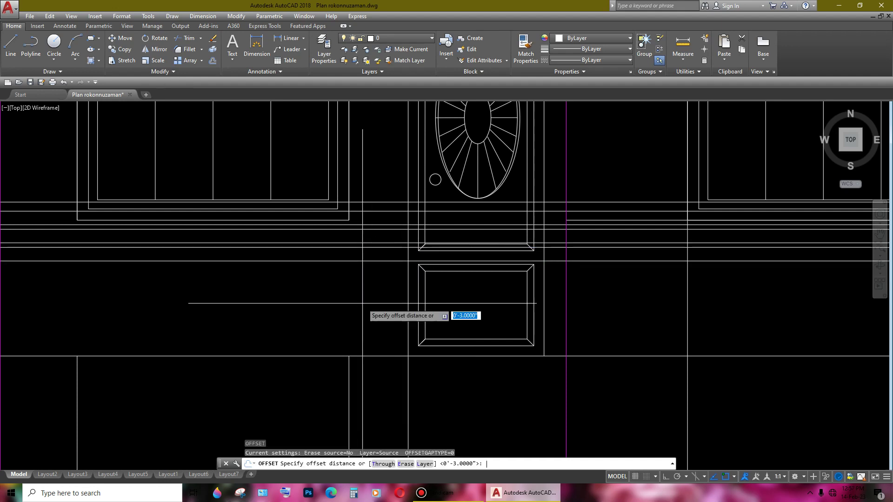
key("Return")
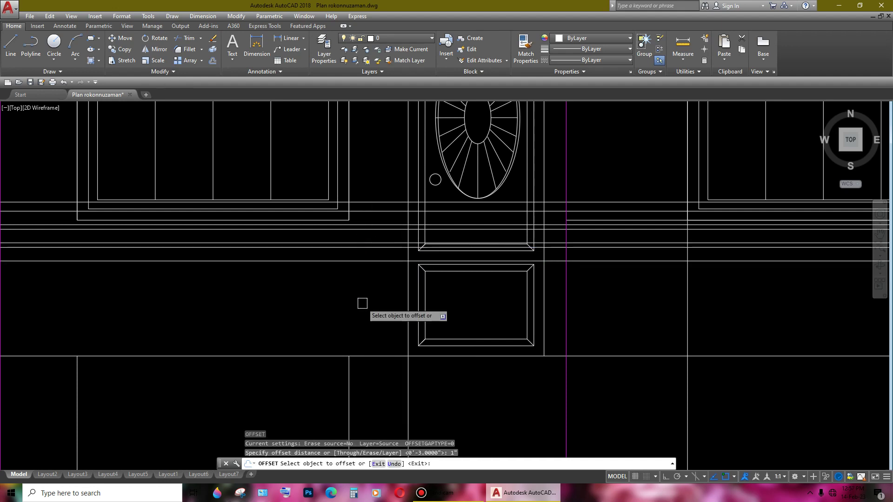
left_click(371, 261)
left_click(360, 298)
middle_click_drag(334, 371, 345, 340)
key("Return")
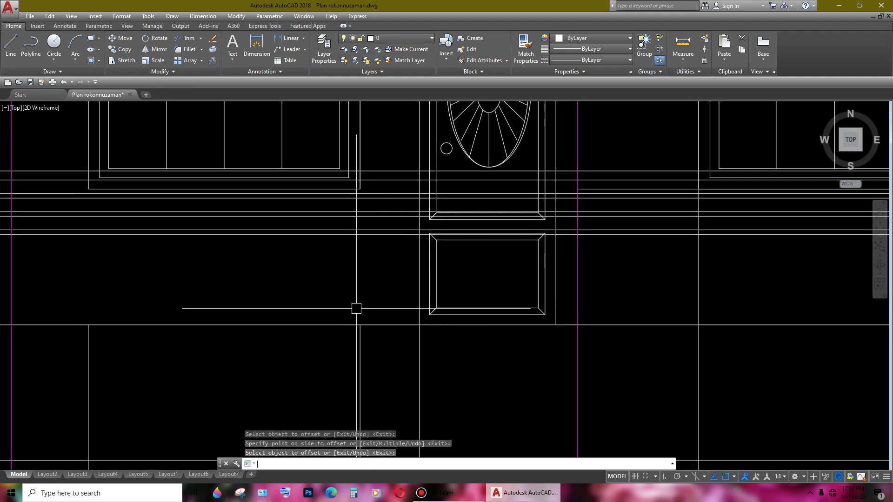
- Continue the stack with a third 3-inch and 1-inch band line pair
key("Return")
key("Return")
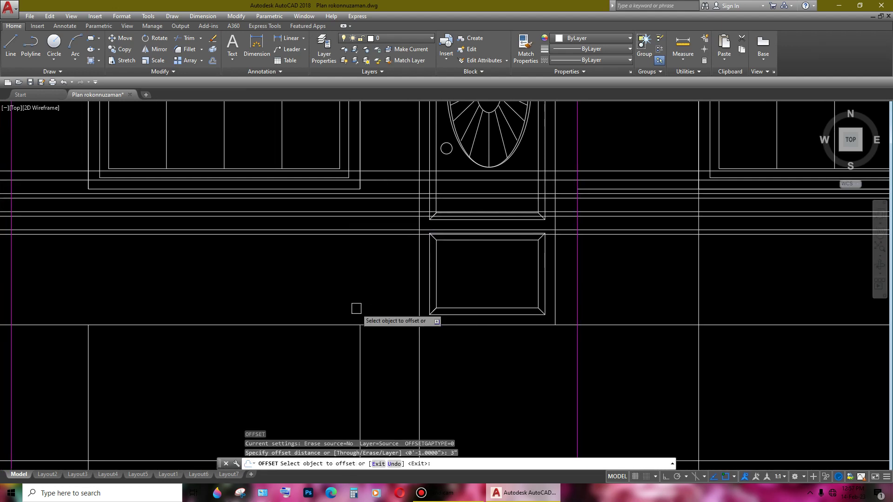
left_click(407, 233)
left_click(377, 241)
key("Return")
key("Return")
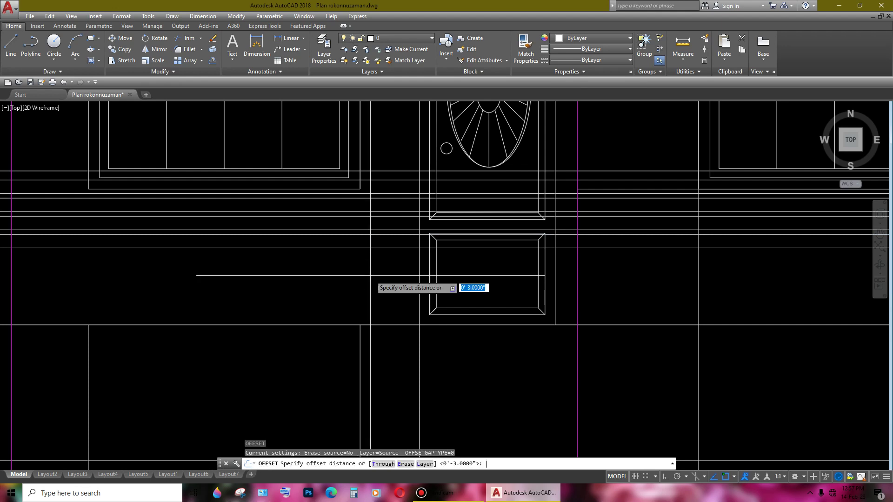
key("Return")
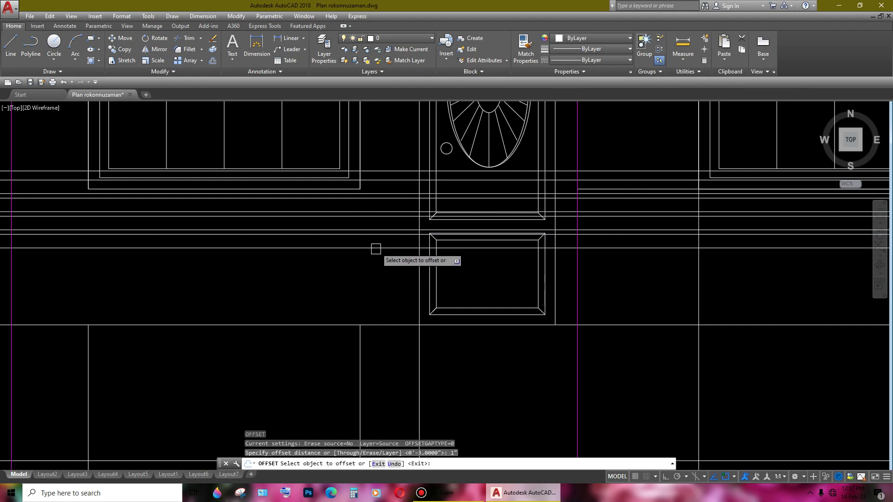
left_click(355, 320)
- Add a fourth pair of band lines spaced 3 inches and 1 inch lower
key("Return")
key("Return")
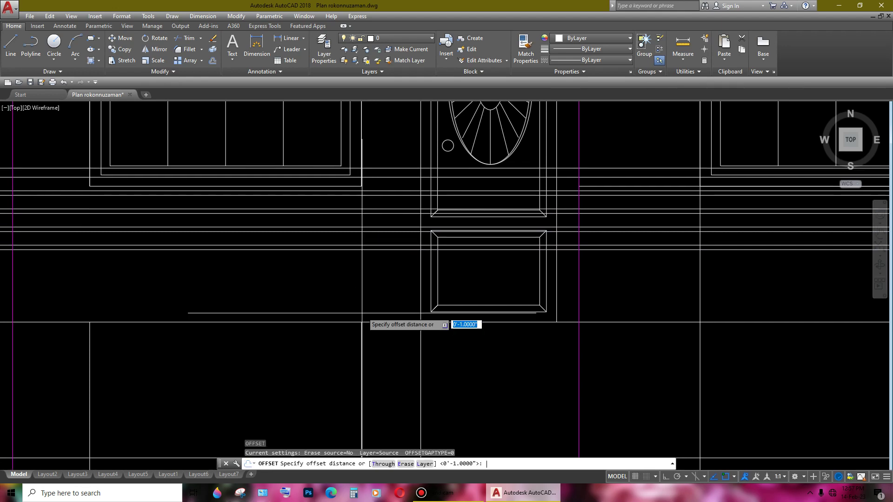
key("Return")
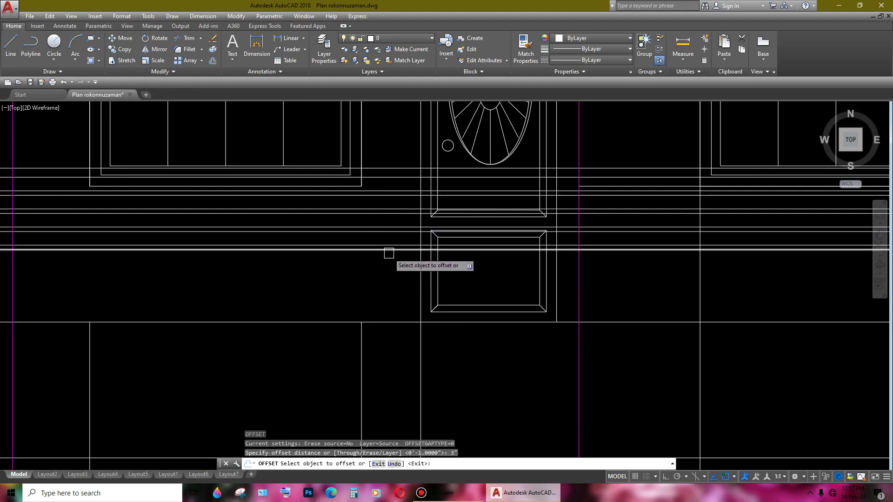
left_click(389, 250)
left_click(379, 291)
key("Return")
key("Return")
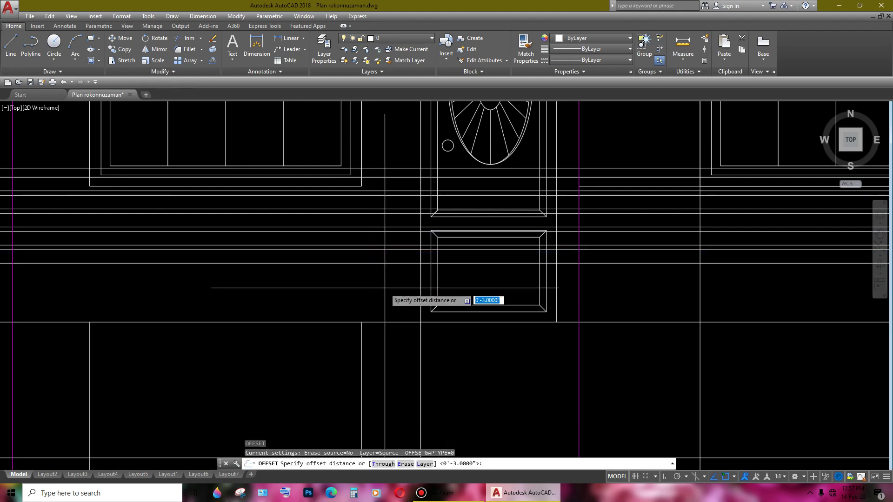
type("1\"")
key("Return")
left_click(387, 264)
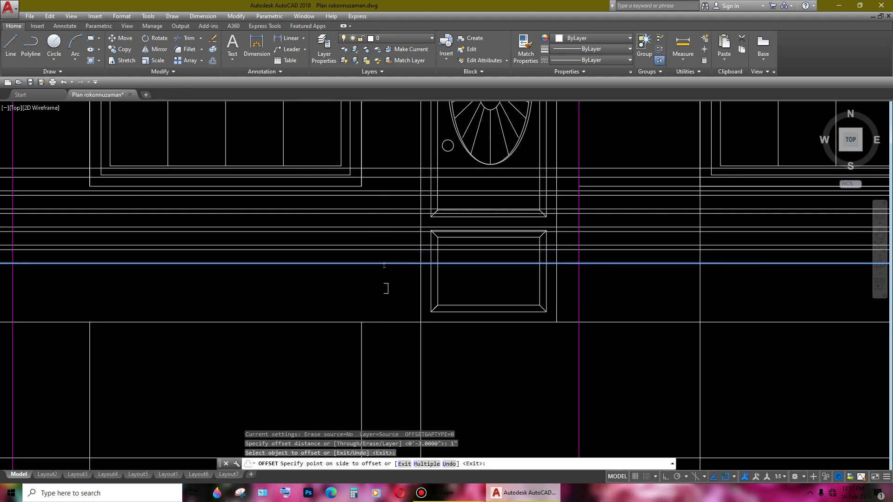
left_click(383, 293)
- Offset a fifth pair of band lines at 3 inches and 1 inch
key("Return")
key("Return")
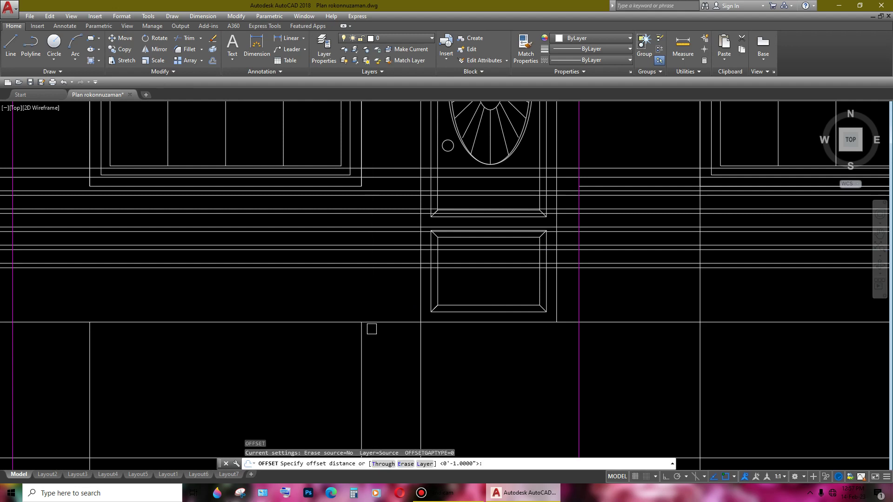
type("3\"")
key("Return")
left_click(398, 266)
left_click(376, 317)
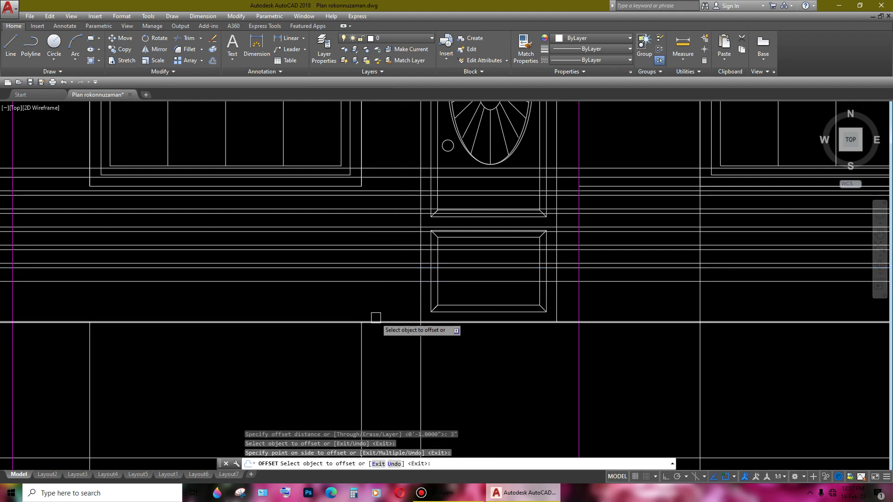
key("Return")
key("Return")
key("Return")
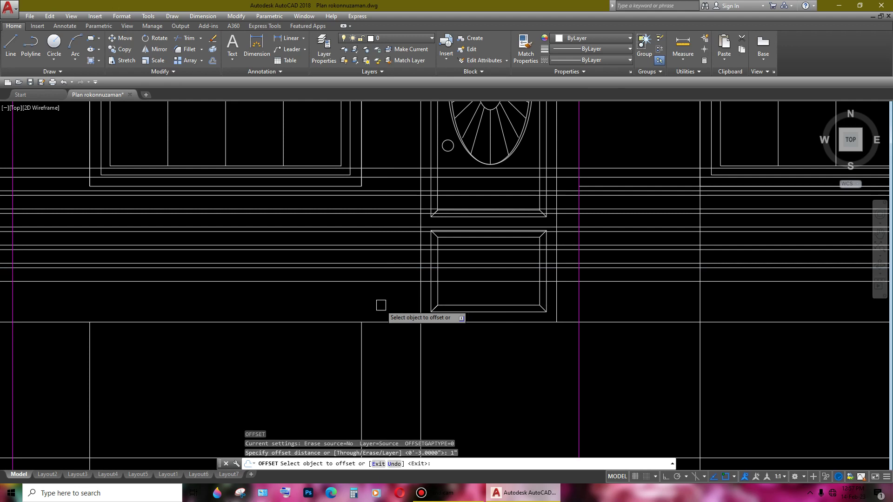
left_click(379, 282)
left_click(361, 331)
key("Return")
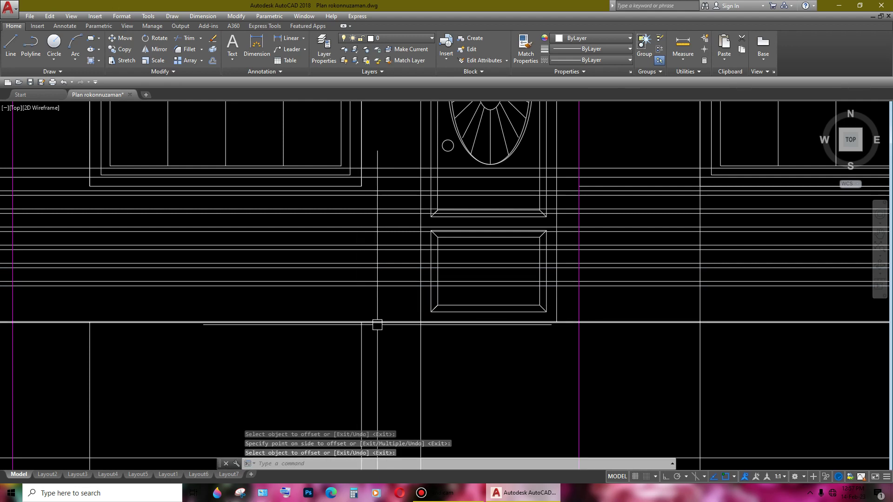
- Add the final 3-inch and 1-inch band lines at the bottom of the stack
key("Return")
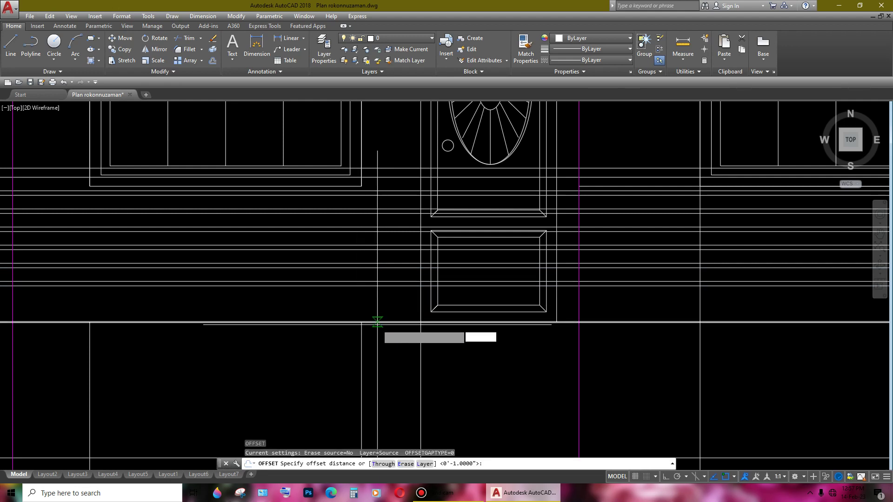
type("3")
key("Return")
left_click(381, 285)
left_click(382, 325)
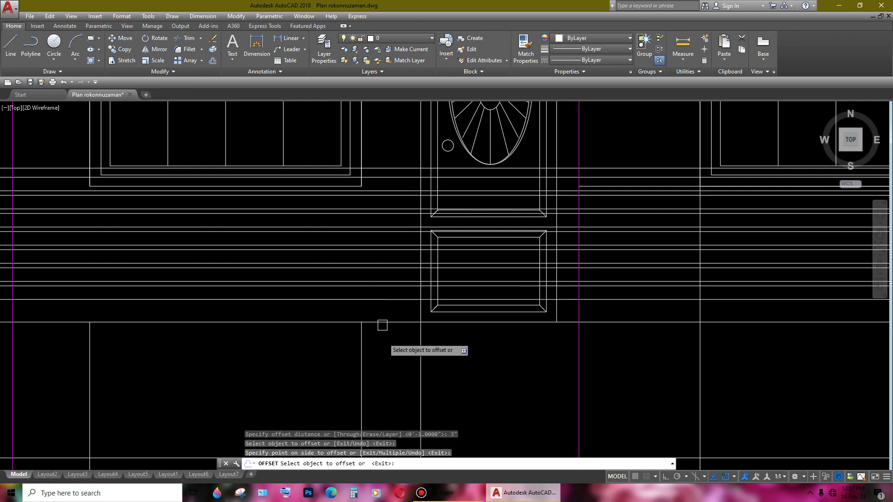
key("Return")
key("Return")
key("Return")
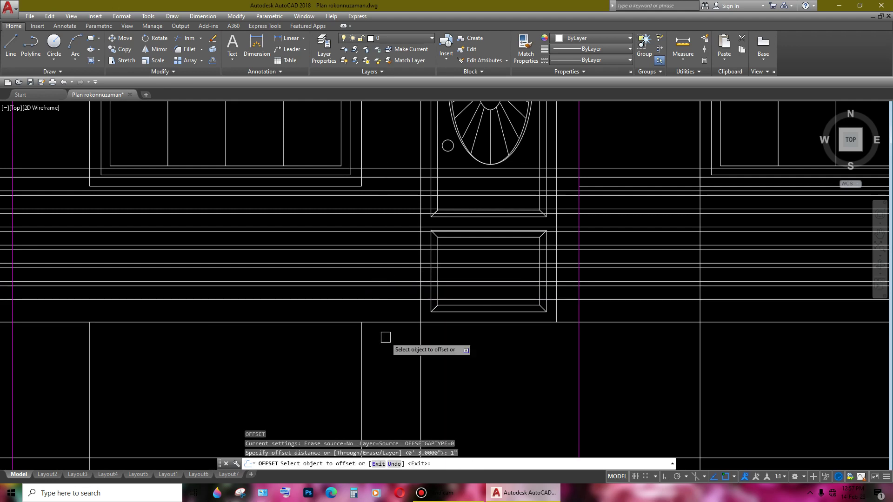
left_click(358, 292)
left_click(356, 344)
key("Return")
scroll(356, 343, "down", 5)
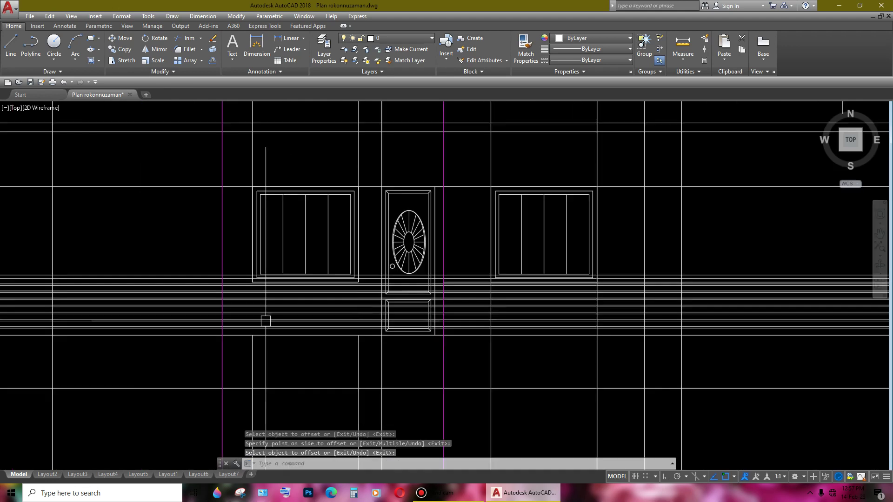
mouse_move(265, 315)
middle_mouse_down()
mouse_move(305, 281)
mouse_move(320, 289)
middle_mouse_up()
scroll(305, 281, "up", 3)
scroll(293, 272, "up", 2)
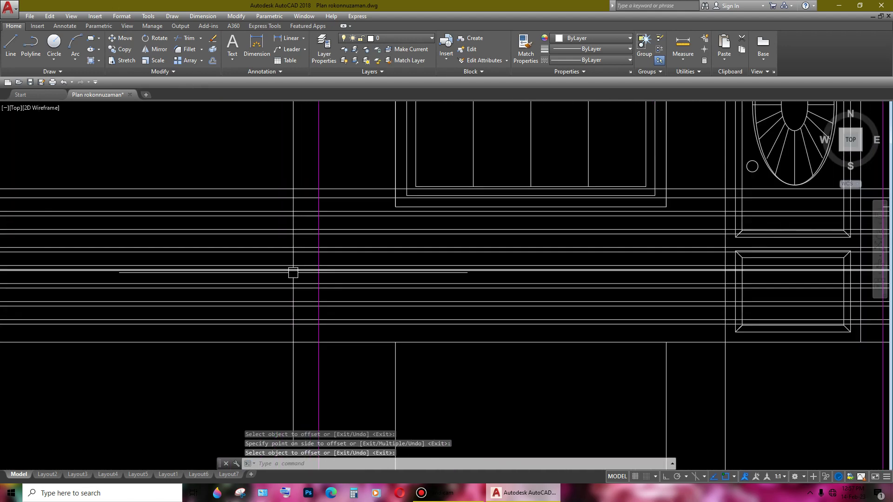
- Trim the excess step-line ends with TR, using crossing windows
type("tr")
key("Return")
key("Return")
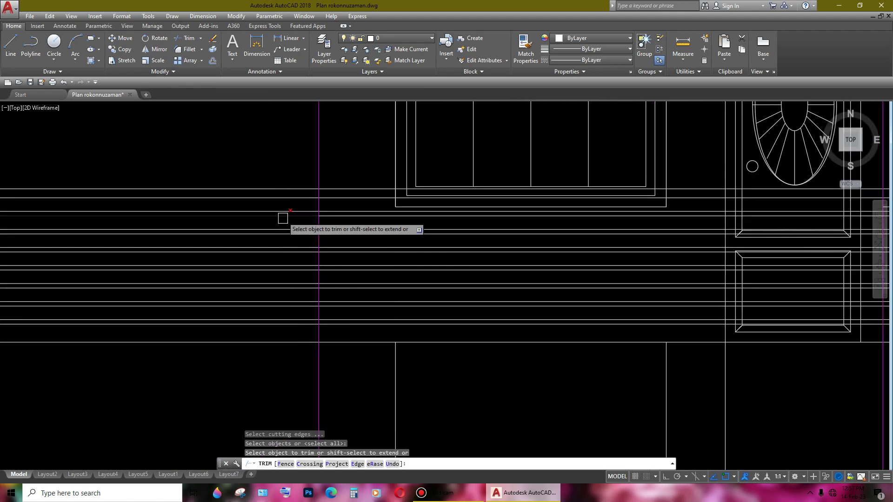
scroll(286, 214, "up", 2)
left_click(315, 196)
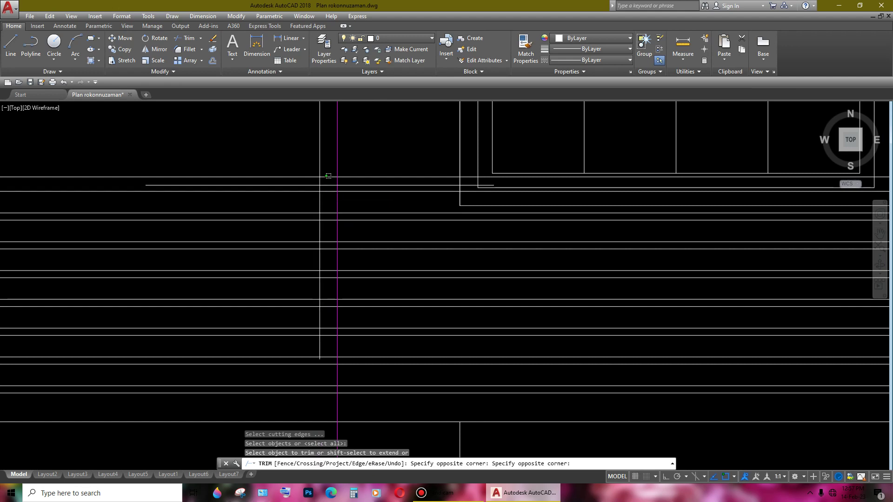
left_click(318, 187)
left_click(317, 186)
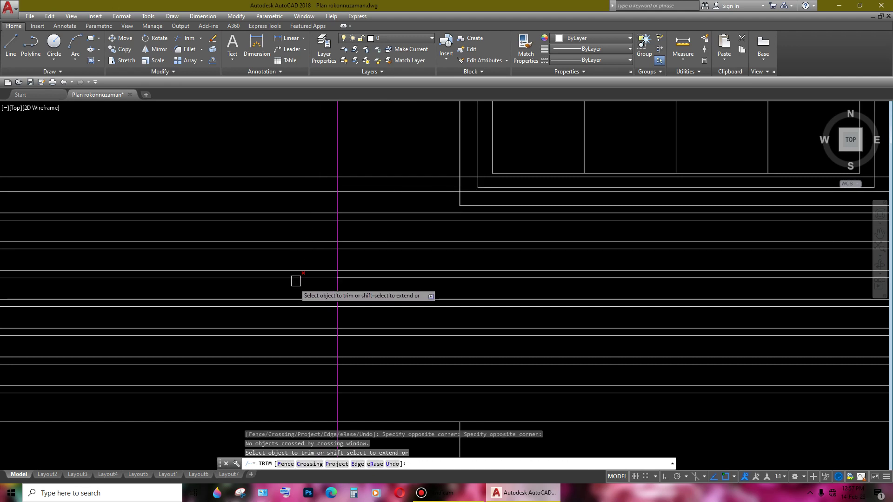
scroll(326, 200, "up", 2)
left_click(332, 178)
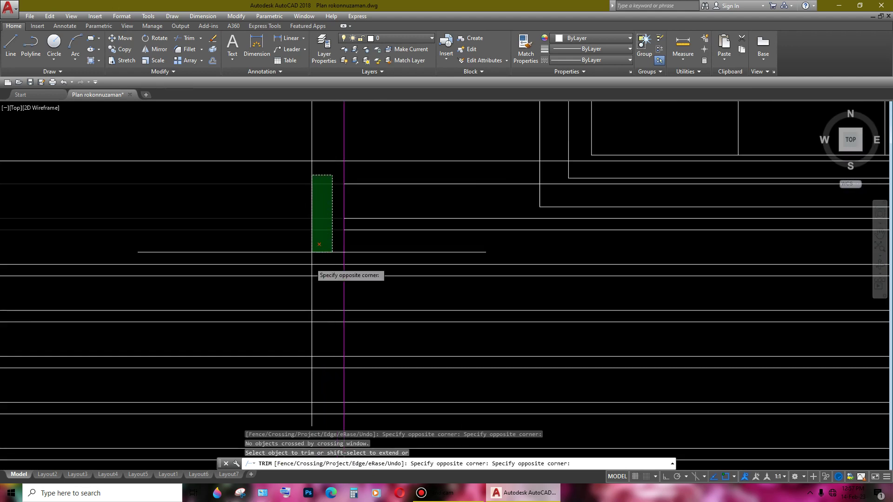
scroll(330, 232, "down", 2)
left_click(302, 325)
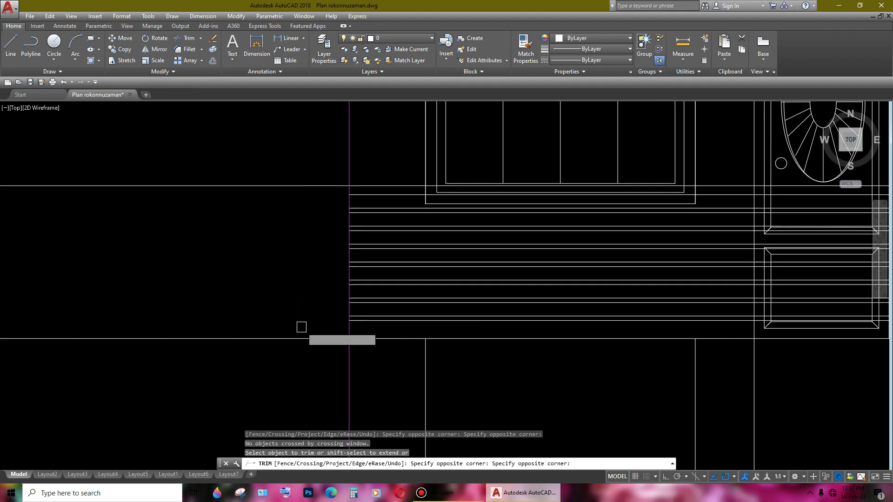
scroll(698, 196, "up", 2)
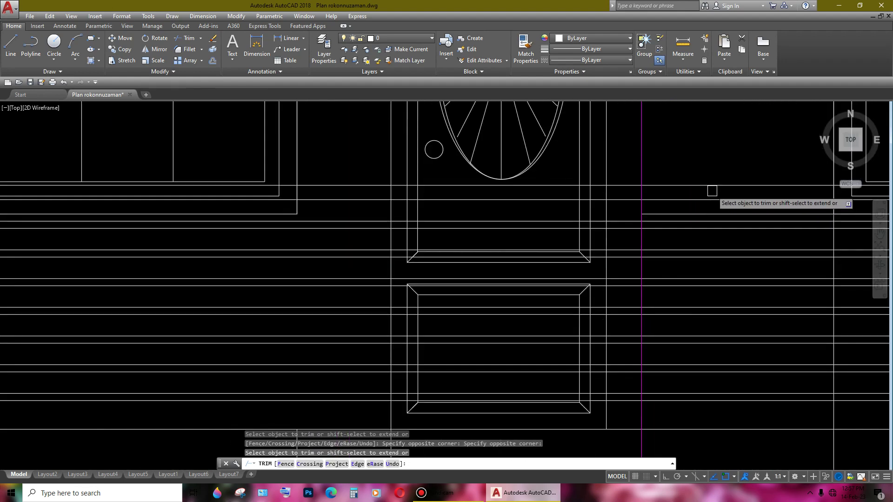
left_click(713, 190)
middle_click_drag(697, 335, 689, 246)
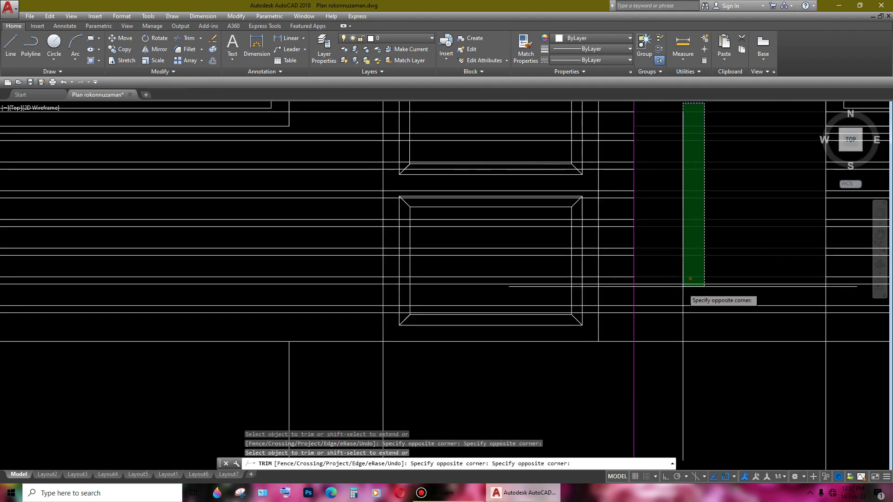
left_click(675, 319)
- Erase the 16 horizontal lines extending right of the entrance
scroll(706, 277, "down", 3)
scroll(687, 268, "up", 1)
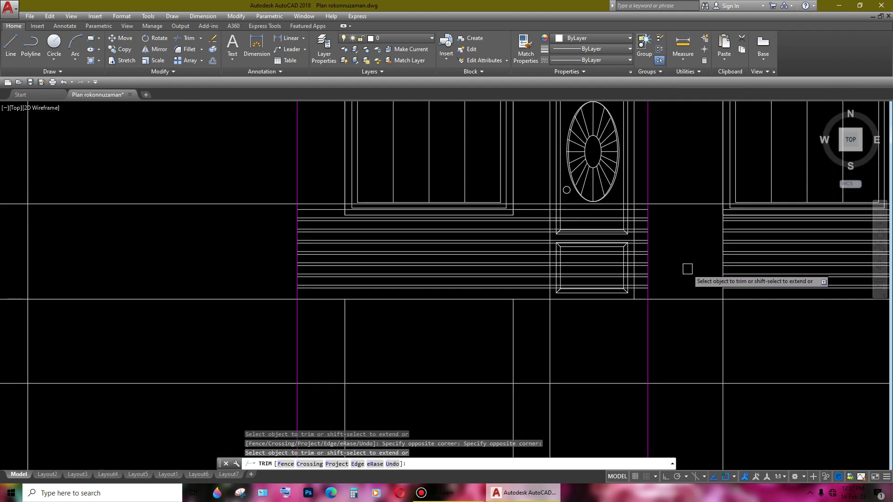
middle_click_drag(687, 268, 506, 288)
scroll(698, 279, "down", 4)
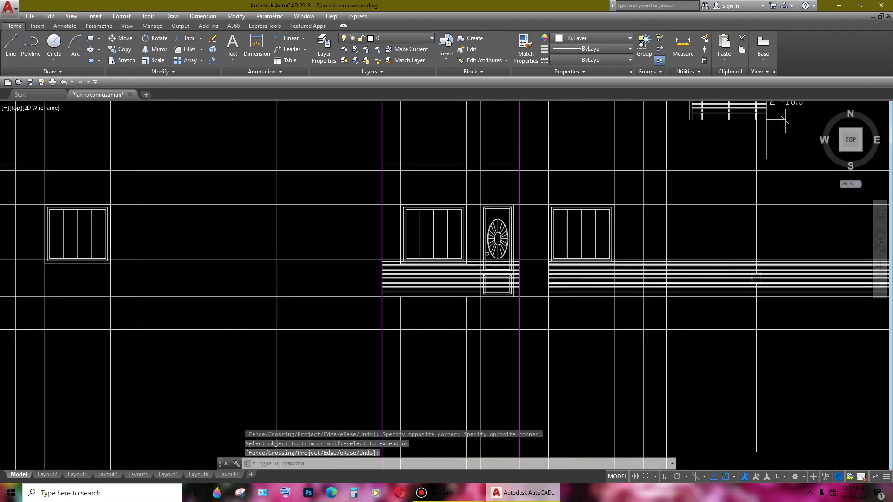
scroll(757, 275, "up", 2)
middle_click_drag(756, 275, 518, 289)
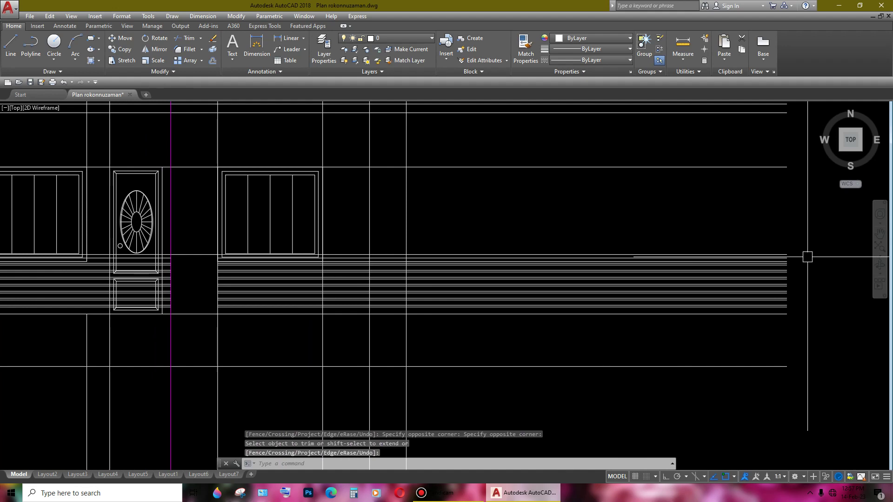
left_click(505, 359)
middle_click_drag(455, 319, 614, 321)
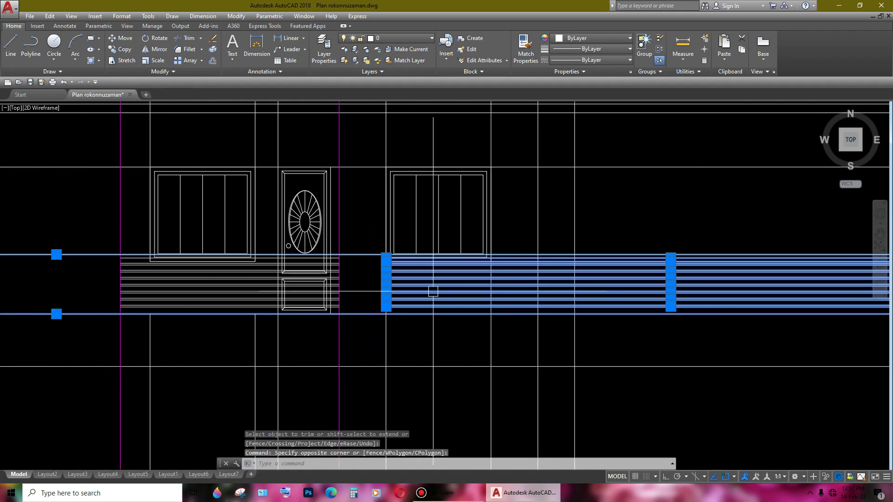
scroll(409, 251, "up", 3)
middle_click_drag(409, 251, 425, 231)
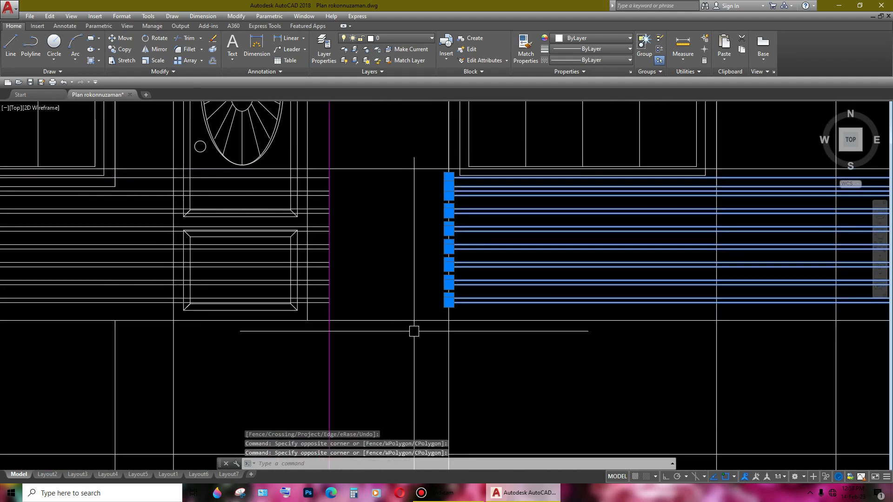
key("Delete")
scroll(393, 327, "down", 5)
middle_click_drag(392, 327, 534, 281)
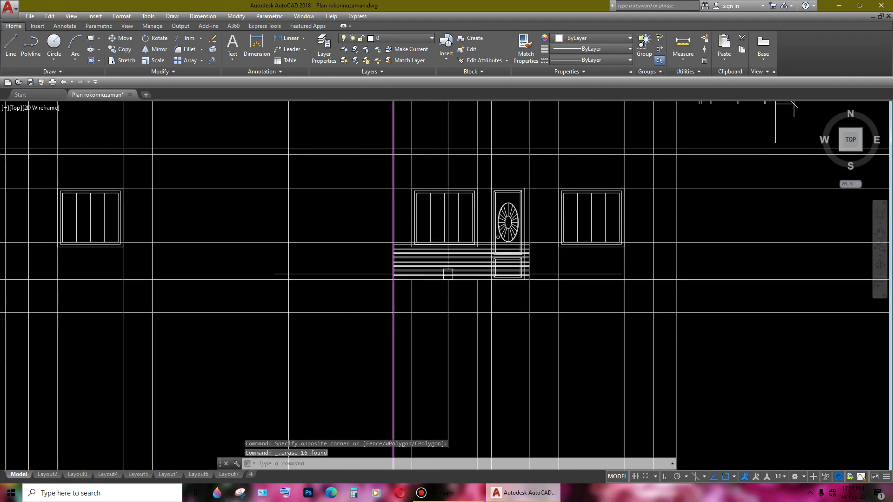
- Draw a vertical guide line beside the steps
scroll(743, 206, "up", 3)
scroll(667, 279, "down", 3)
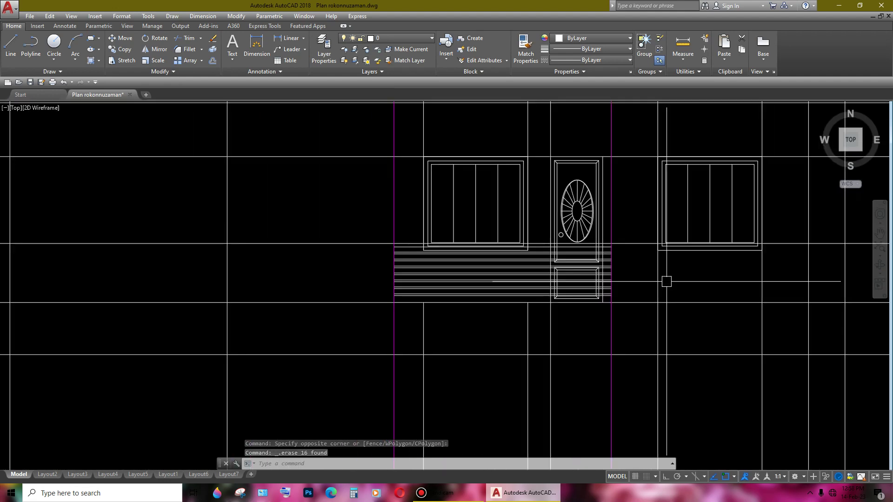
middle_click_drag(666, 280, 606, 272)
scroll(400, 265, "up", 6)
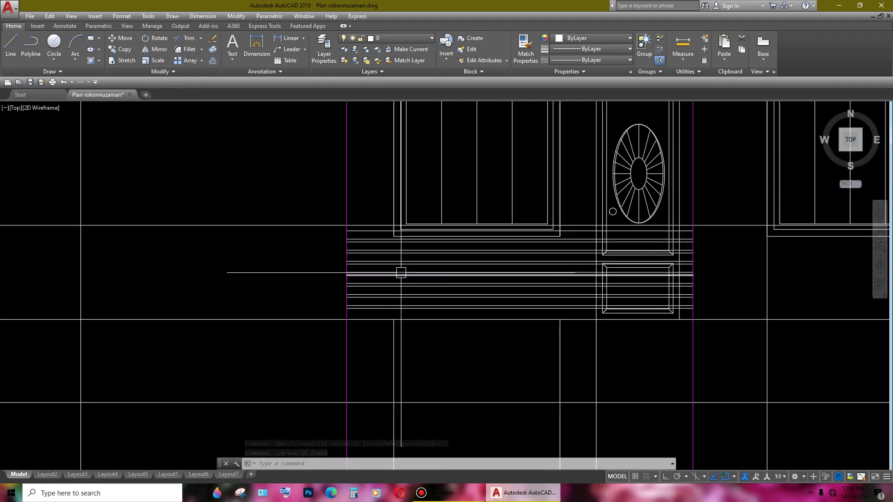
scroll(400, 265, "down", 6)
mouse_move(686, 245)
middle_mouse_down()
mouse_move(610, 356)
mouse_move(666, 311)
middle_mouse_up()
scroll(345, 343, "up", 4)
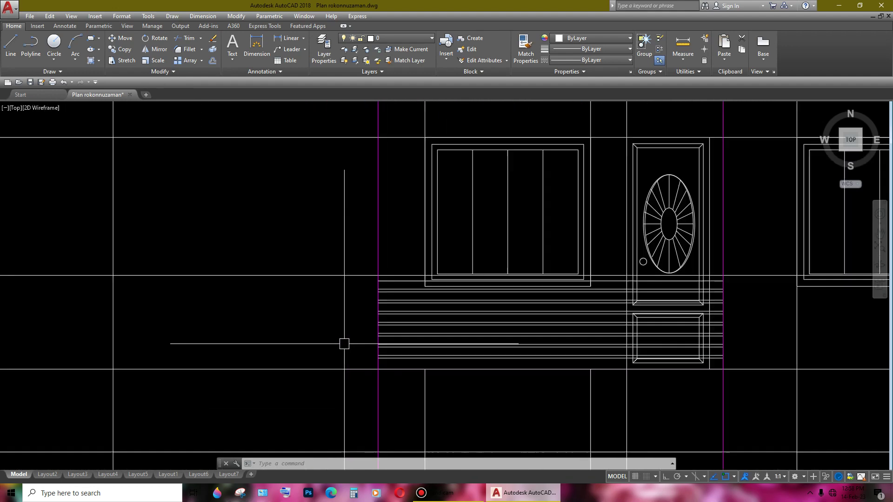
scroll(406, 324, "up", 2)
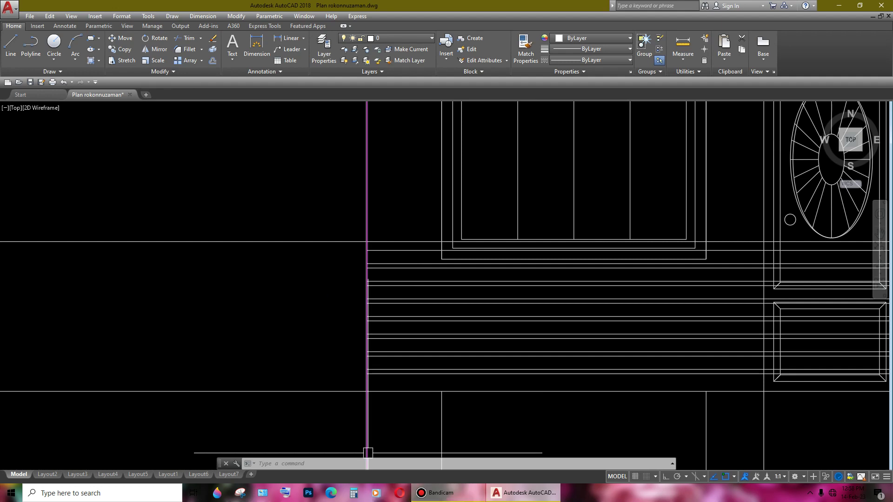
type("l")
key("Return")
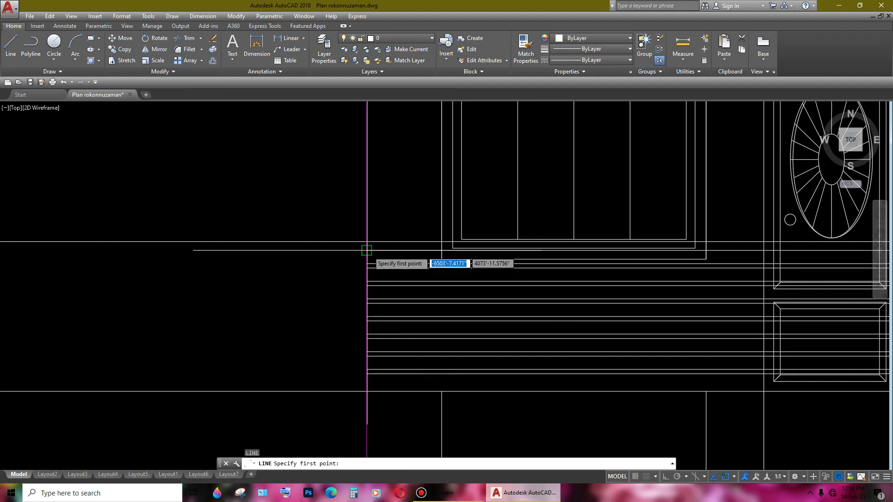
left_click(367, 241)
left_click(366, 391)
key("Return")
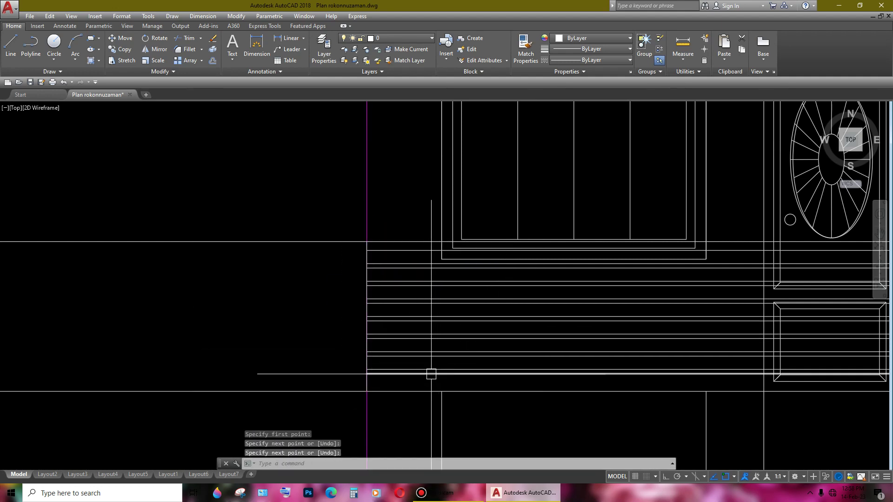
- Offset a line 2 inches to one side
type("o")
key("Return")
type("2")
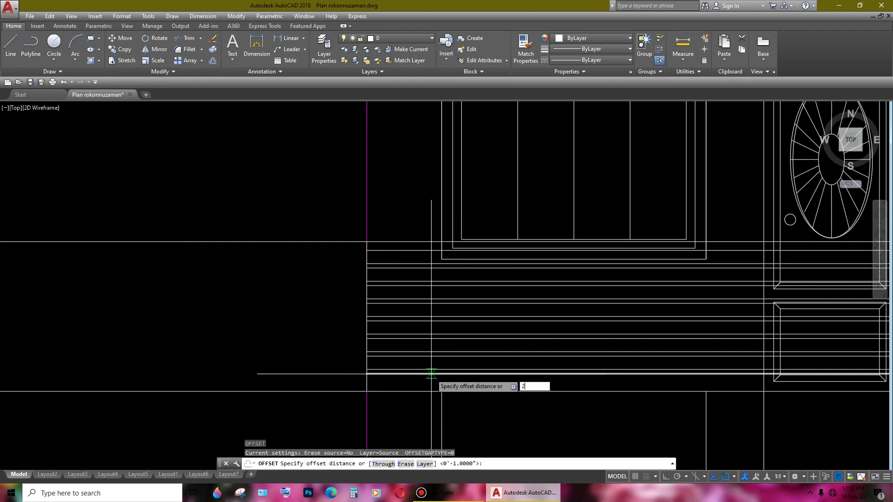
key("Return")
left_click(371, 313)
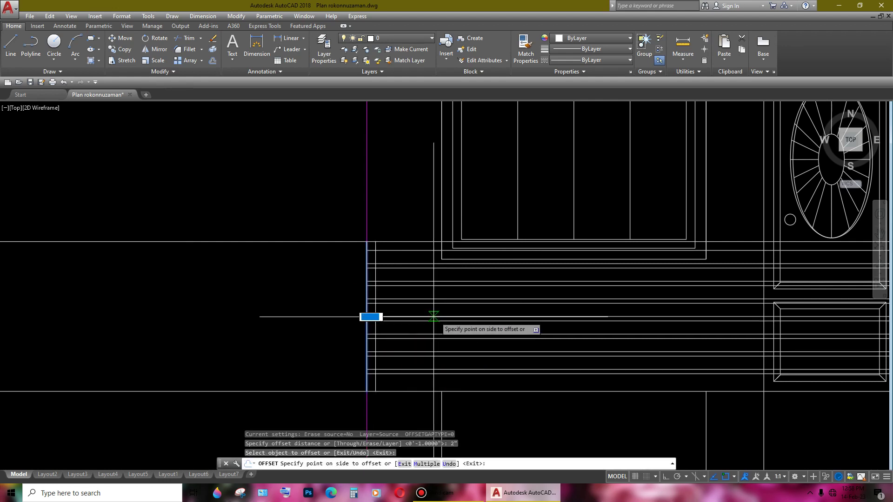
left_click(453, 328)
scroll(417, 354, "down", 2)
scroll(417, 353, "down", 3)
mouse_move(630, 347)
middle_mouse_down()
mouse_move(558, 361)
mouse_move(612, 343)
middle_mouse_up()
scroll(472, 345, "up", 4)
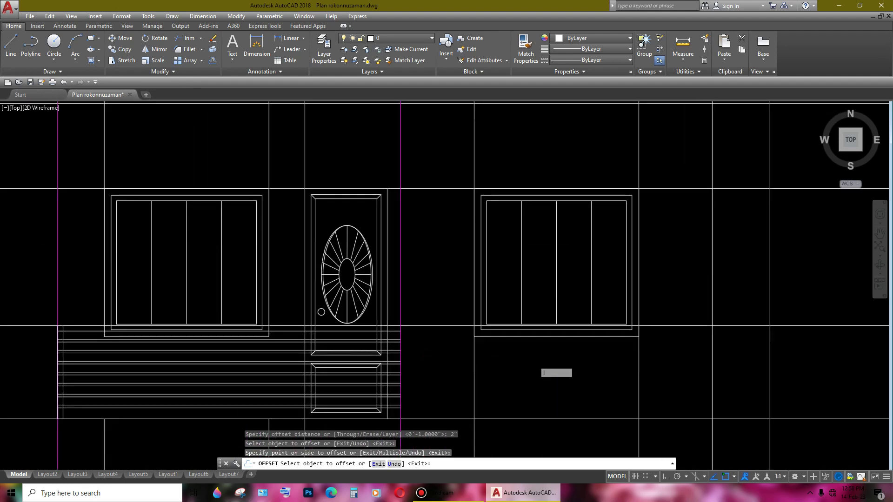
key("Escape")
key("Escape")
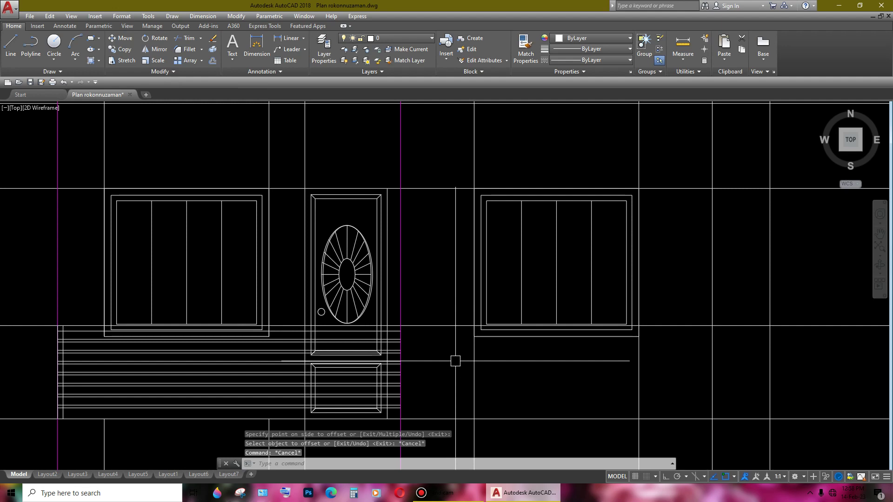
- Retry and cancel a new line, then restart a 2-inch offset
type("l")
key("Return")
key("Escape")
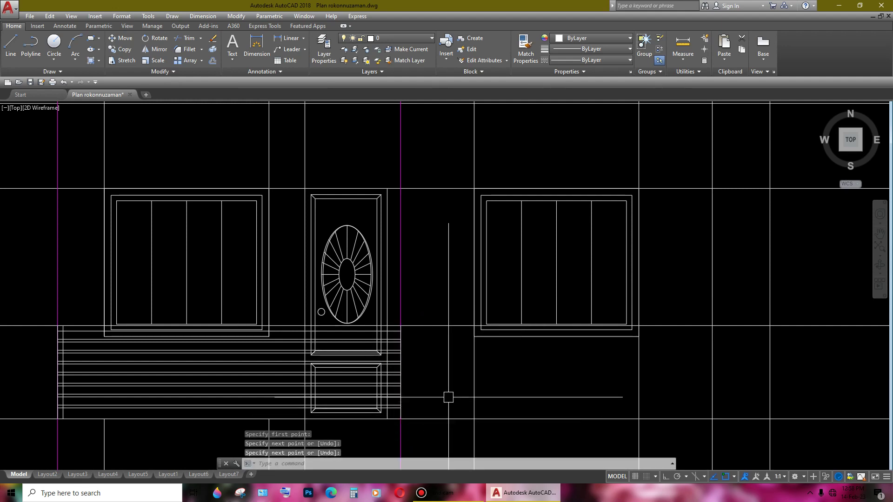
key("Return")
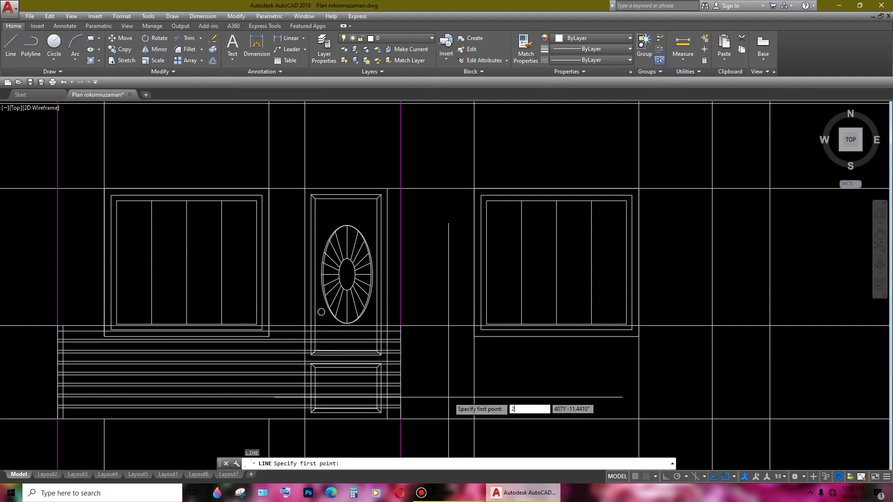
key("Return")
key("Escape")
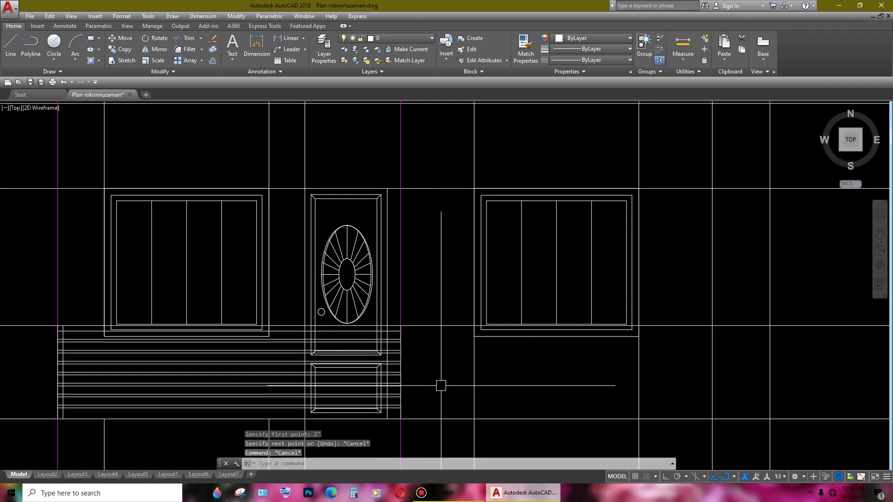
type("o")
key("Return")
key("Return")
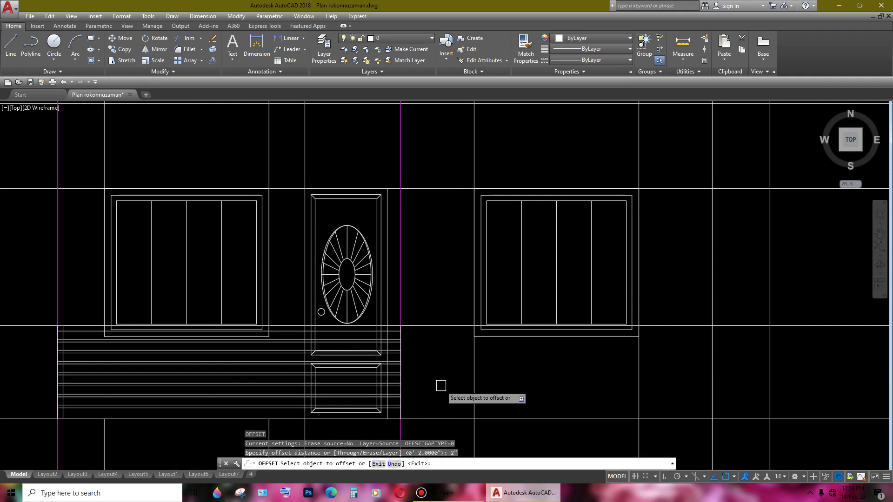
scroll(419, 373, "up", 4)
left_click(314, 325)
left_click(302, 324)
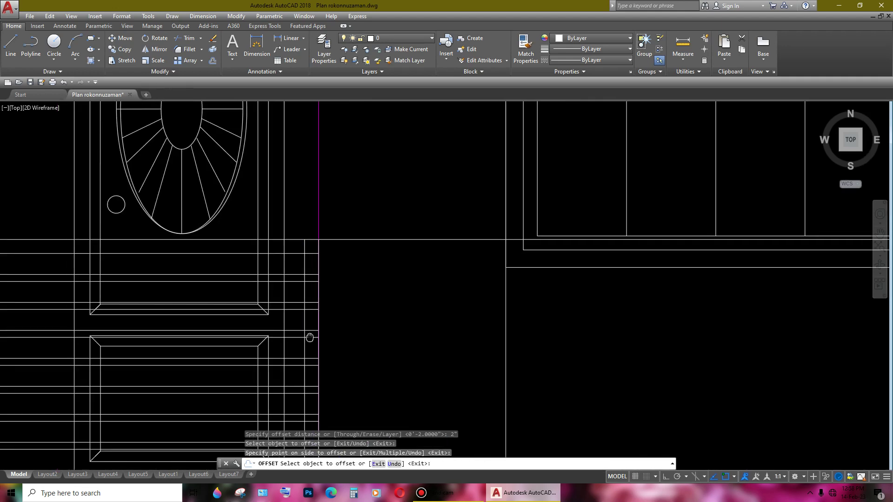
key("Return")
scroll(189, 328, "down", 2)
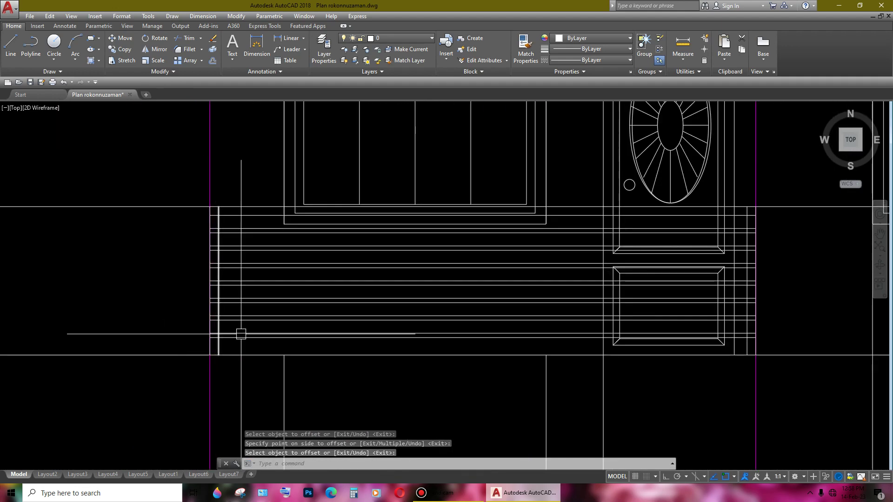
middle_click_drag(270, 330, 302, 337)
type("t")
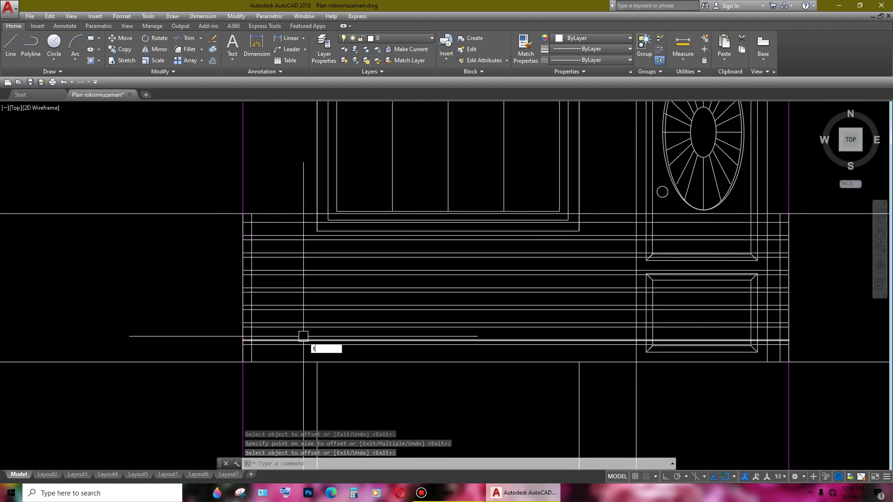
type("r")
key("Escape")
scroll(303, 336, "down", 3)
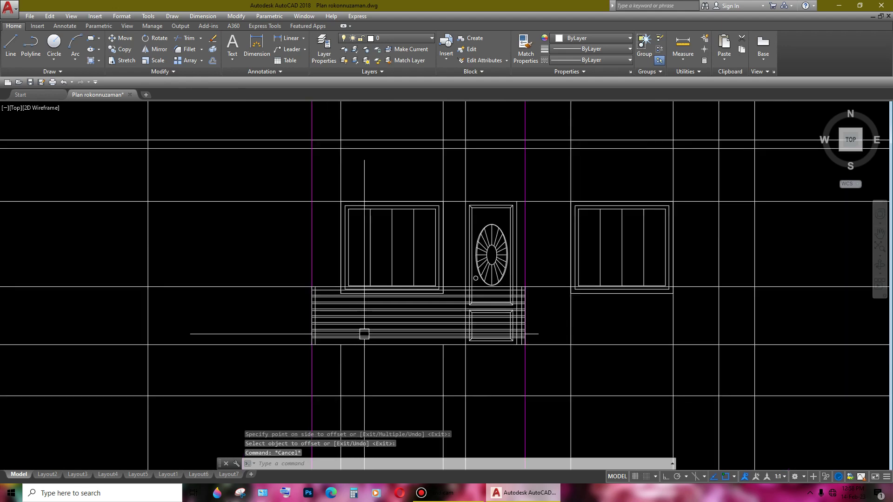
scroll(326, 340, "down", 2)
middle_click_drag(502, 367, 475, 350)
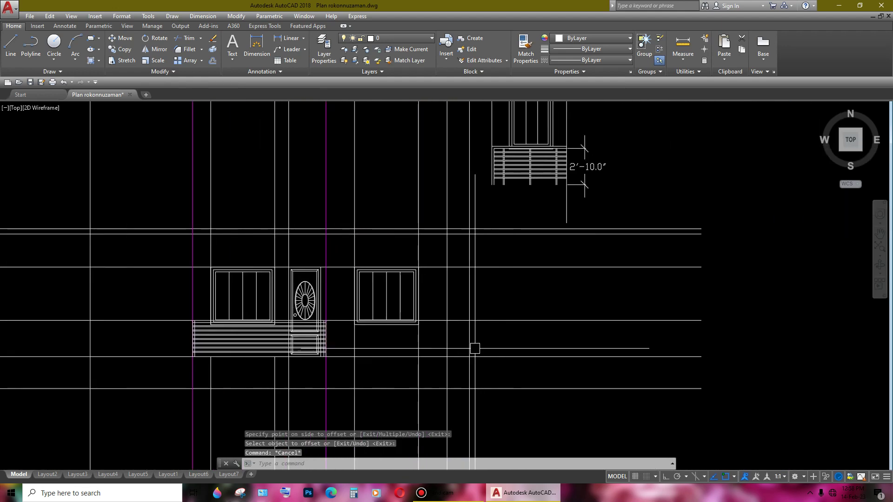
scroll(531, 251, "up", 1)
scroll(503, 284, "down", 1)
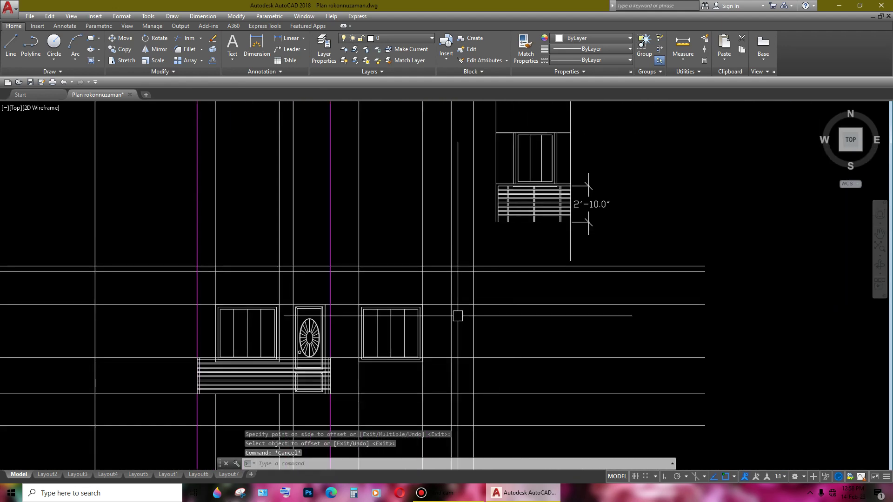
middle_click_drag(457, 316, 496, 302)
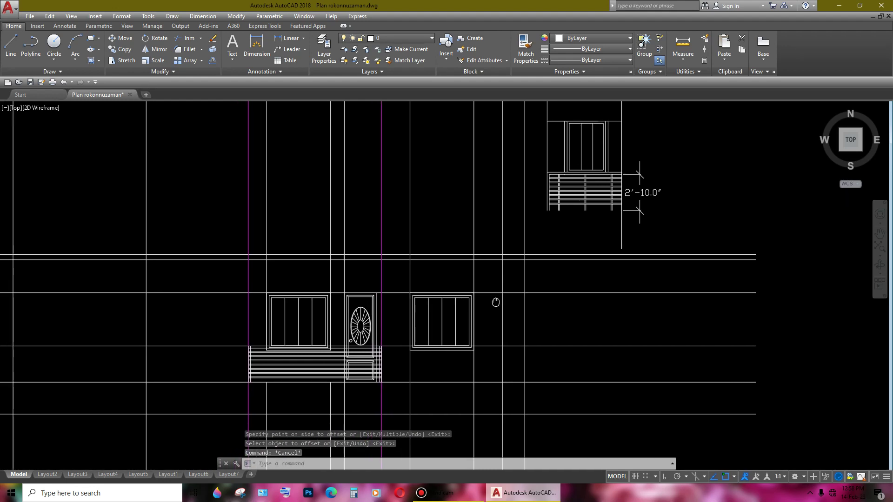
scroll(304, 348, "up", 5)
scroll(279, 379, "up", 1)
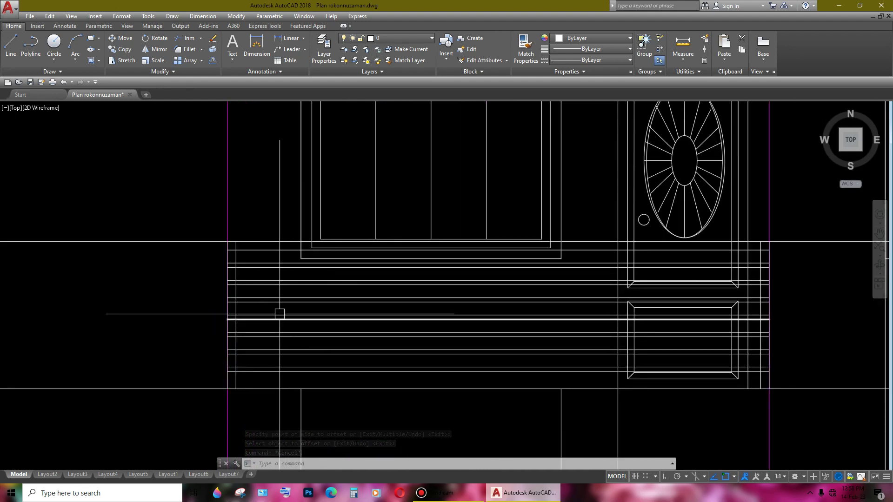
scroll(395, 365, "down", 5)
middle_click_drag(432, 357, 335, 361)
scroll(582, 158, "up", 5)
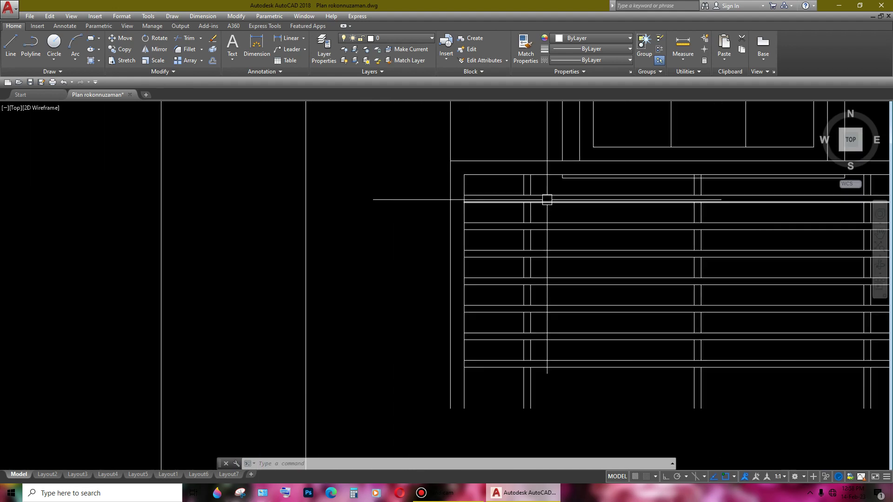
scroll(595, 217, "up", 2)
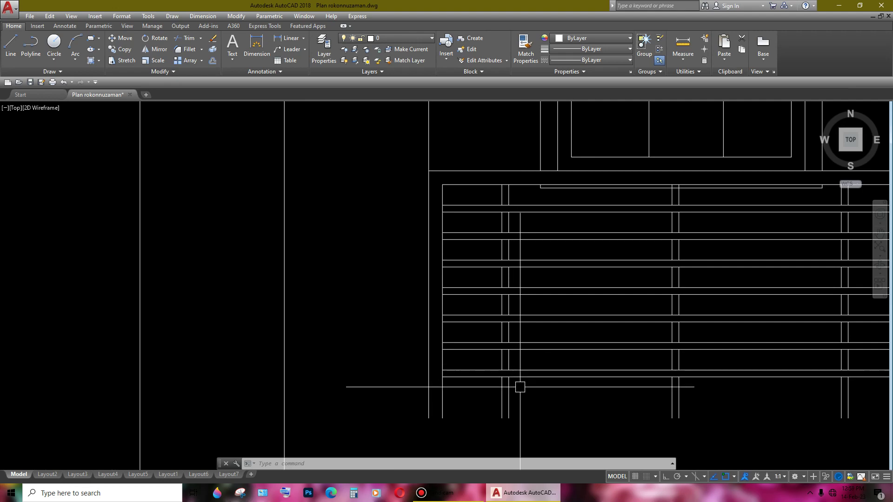
scroll(521, 387, "down", 2)
mouse_move(528, 381)
middle_mouse_down()
mouse_move(560, 301)
mouse_move(622, 242)
middle_mouse_up()
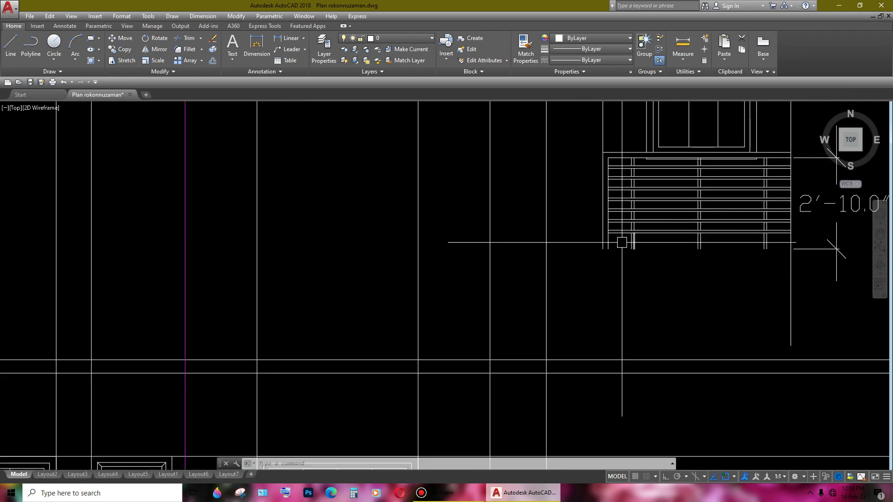
scroll(448, 291, "down", 3)
scroll(319, 343, "up", 3)
scroll(365, 305, "up", 3)
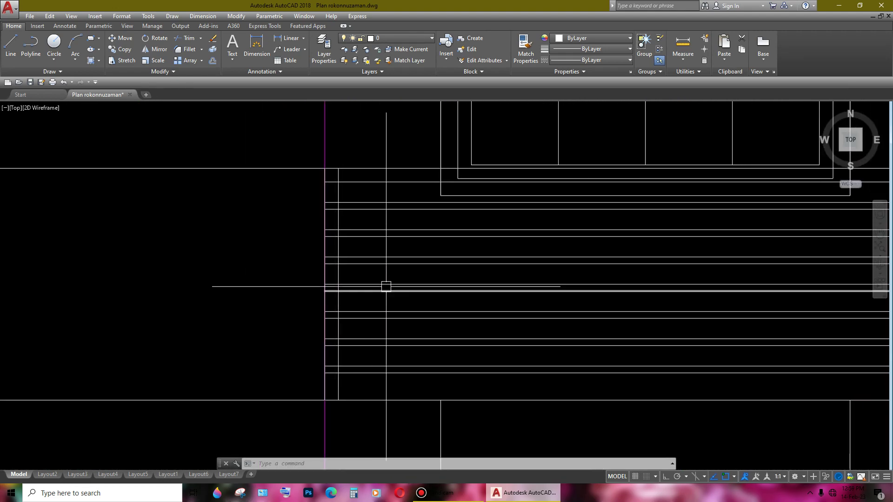
scroll(386, 287, "down", 5)
middle_click_drag(594, 248, 365, 371)
middle_click_drag(598, 269, 498, 329)
scroll(519, 295, "up", 4)
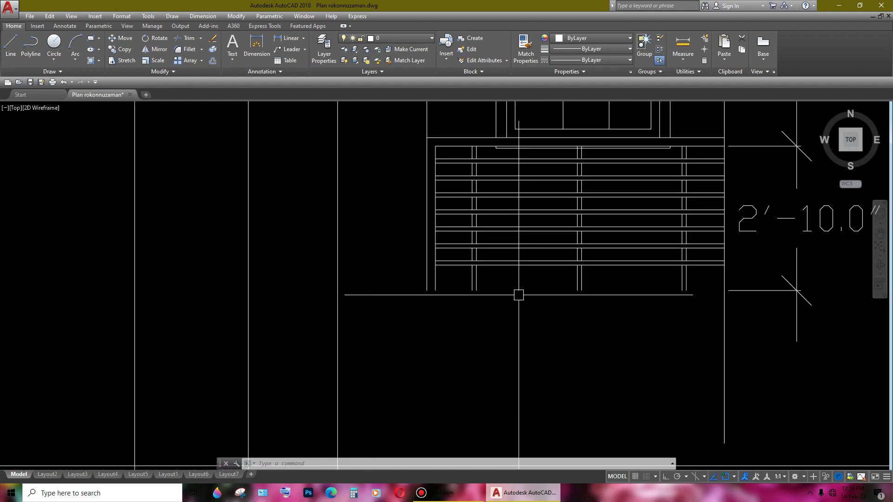
scroll(558, 200, "down", 6)
type("dim")
key("Return")
left_click(590, 370)
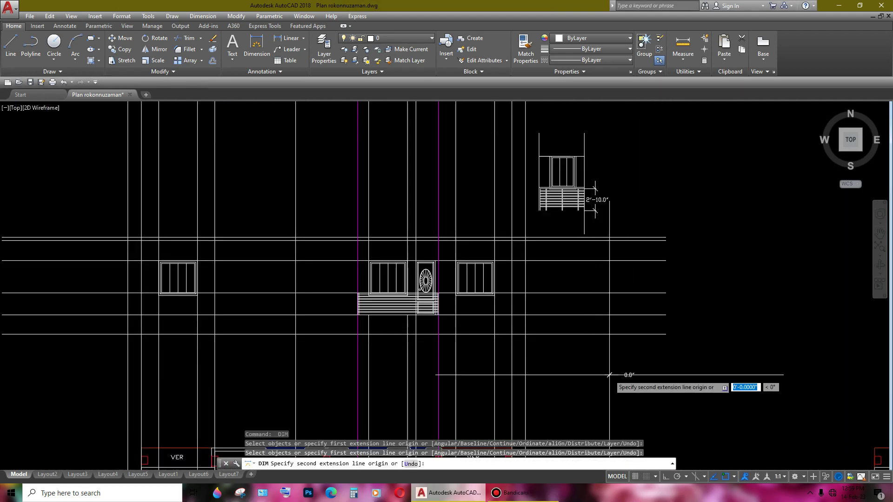
left_click(595, 368)
scroll(601, 372, "down", 2)
scroll(604, 391, "down", 2)
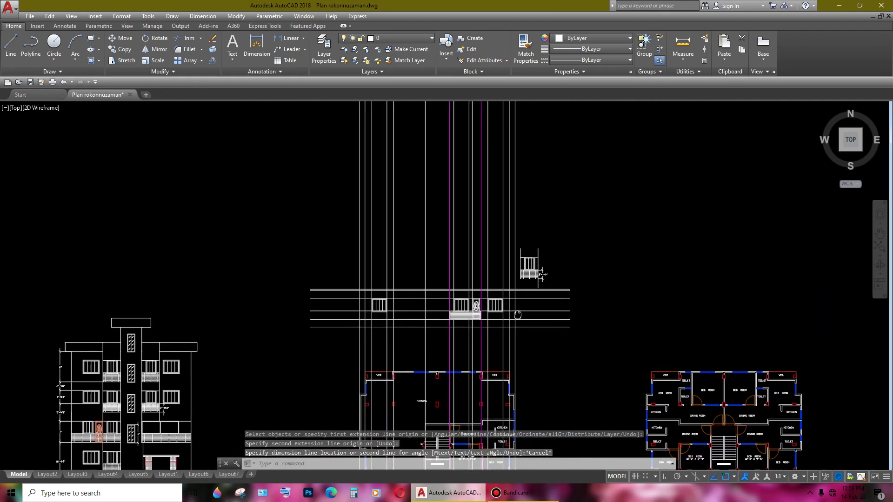
key("Escape")
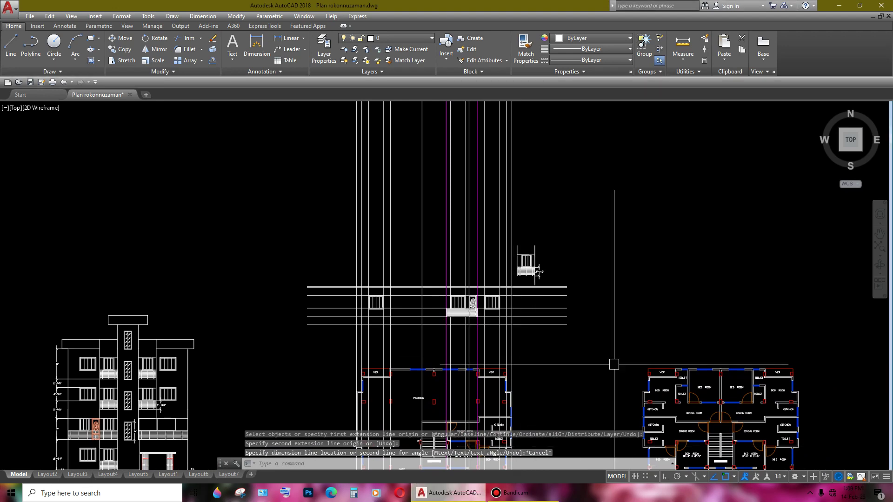
scroll(518, 300, "up", 5)
- Begin a dimension between two points, then cancel it unfinished
scroll(476, 261, "up", 6)
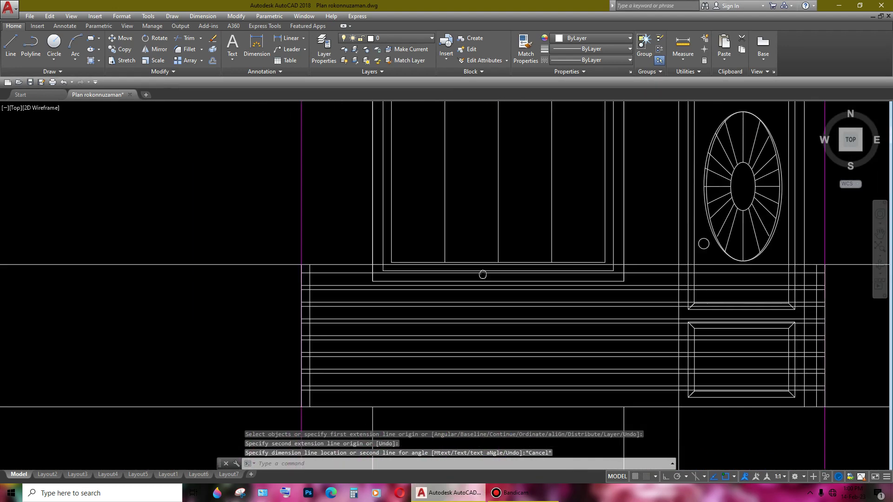
scroll(343, 299, "up", 2)
scroll(403, 303, "down", 4)
scroll(440, 309, "up", 2)
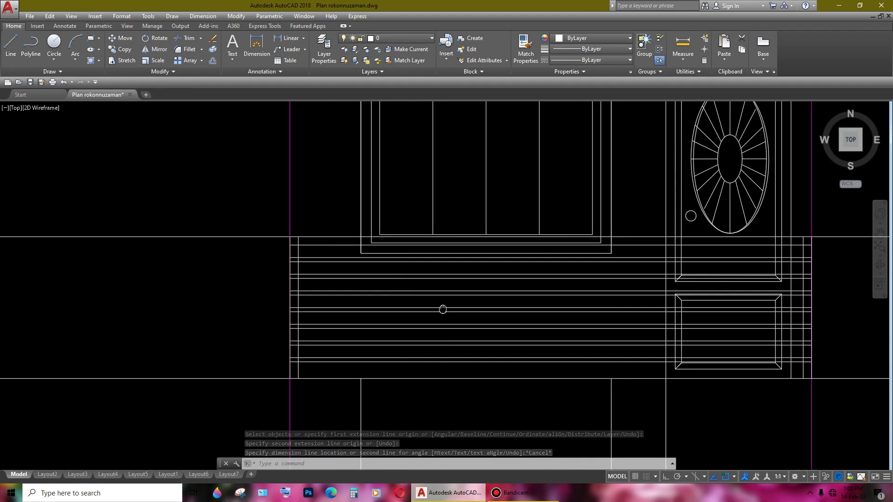
scroll(382, 309, "up", 1)
scroll(247, 281, "up", 2)
scroll(269, 289, "down", 2)
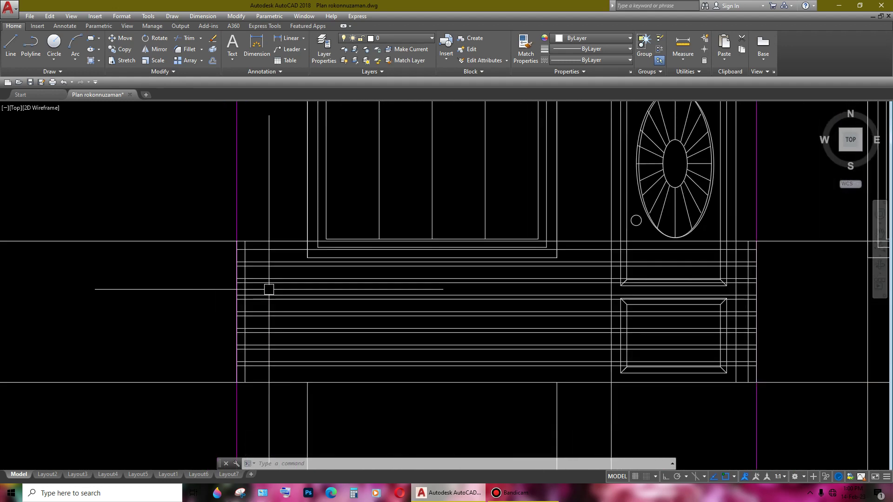
type("d")
key("Return")
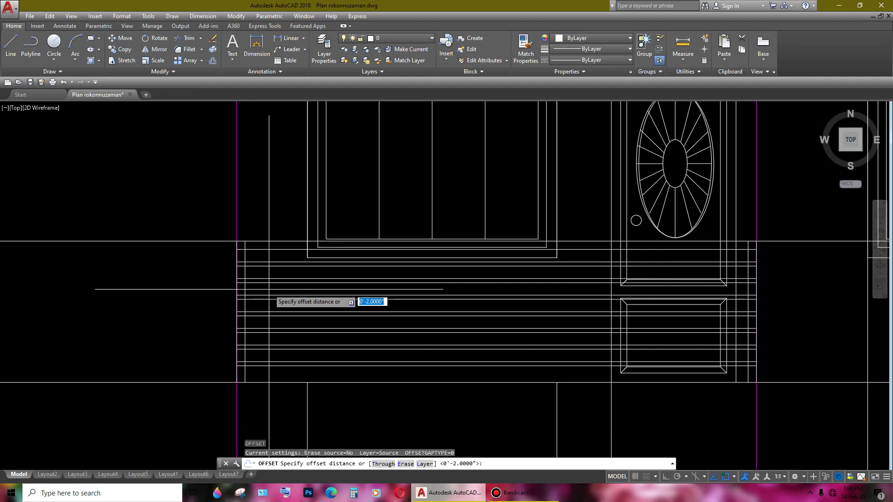
scroll(578, 249, "down", 5)
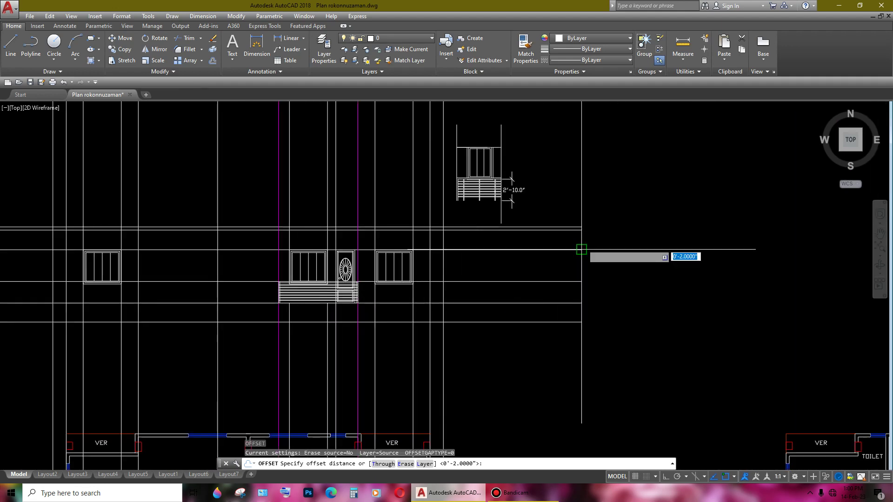
scroll(582, 223, "up", 3)
scroll(651, 196, "up", 3)
scroll(678, 194, "up", 2)
left_click(257, 46)
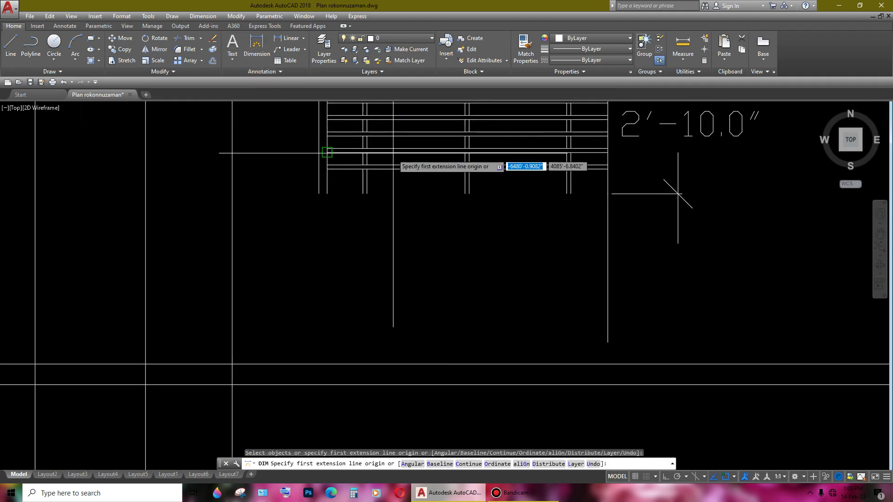
left_click(365, 159)
key("Escape")
- Offset a vertical line 2' to one side
scroll(678, 194, "down", 5)
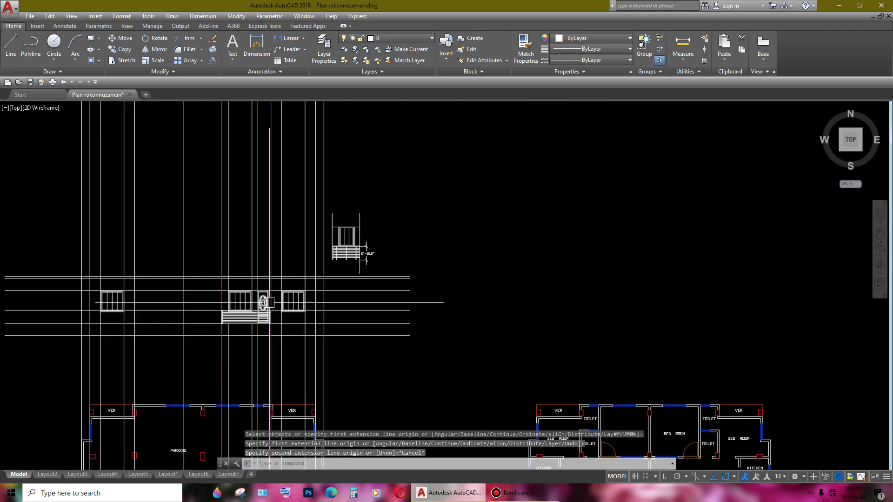
scroll(310, 289, "up", 3)
scroll(310, 263, "up", 3)
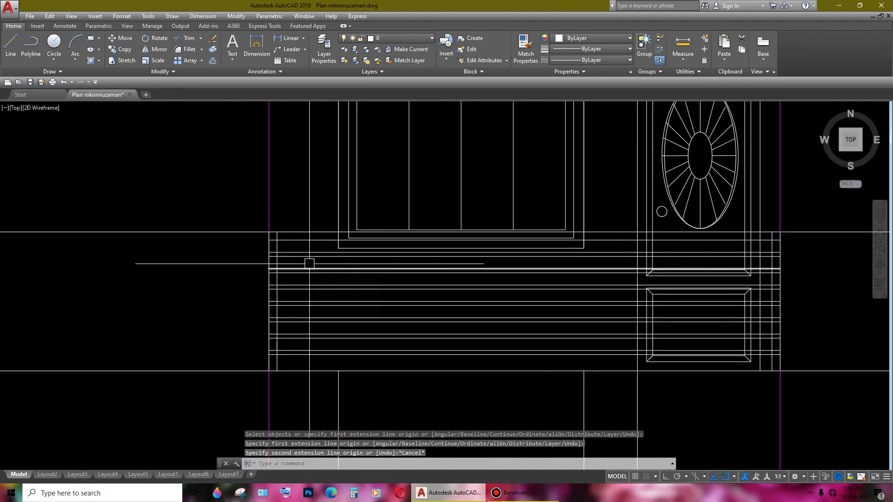
type("o")
key("Return")
type("2'")
key("Return")
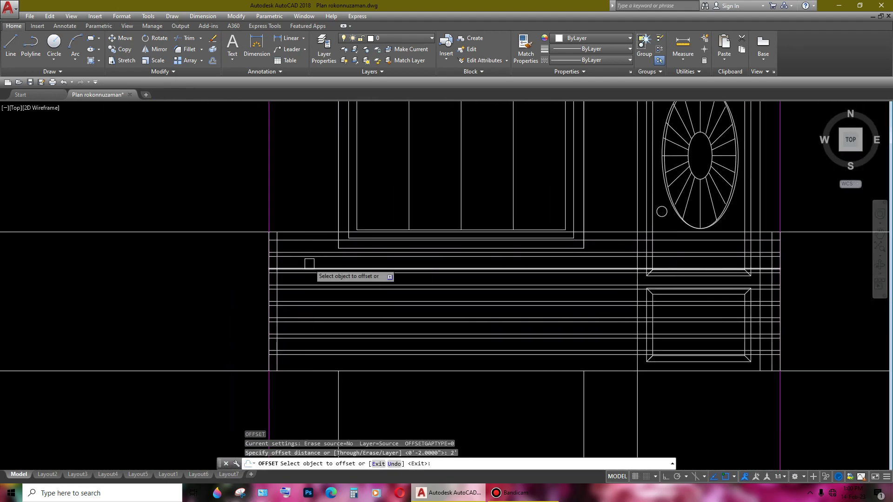
scroll(255, 279, "up", 2)
scroll(315, 245, "up", 2)
left_click(319, 247)
left_click(448, 254)
scroll(419, 270, "down", 5)
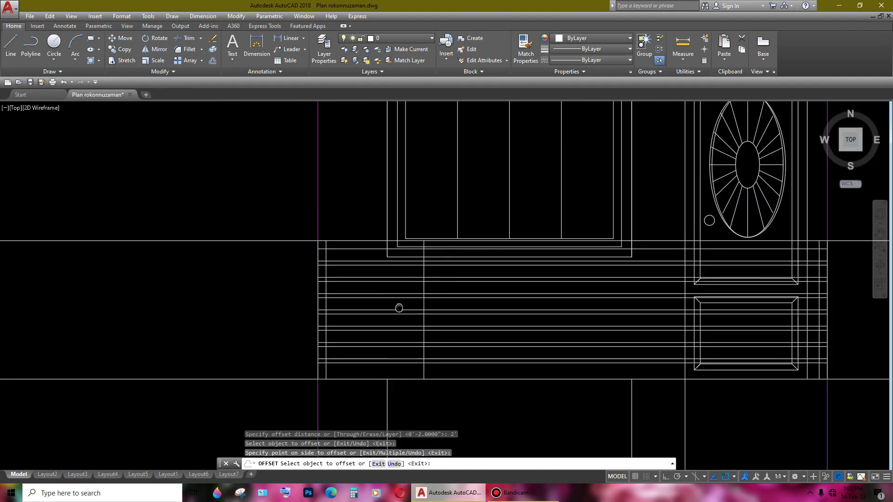
- Double a front step line with a 1" offset
key("Return")
key("Return")
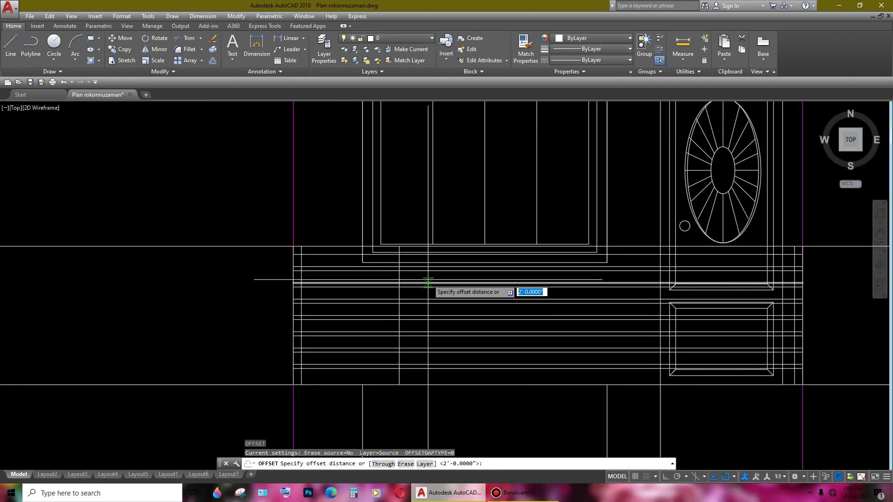
key("Return")
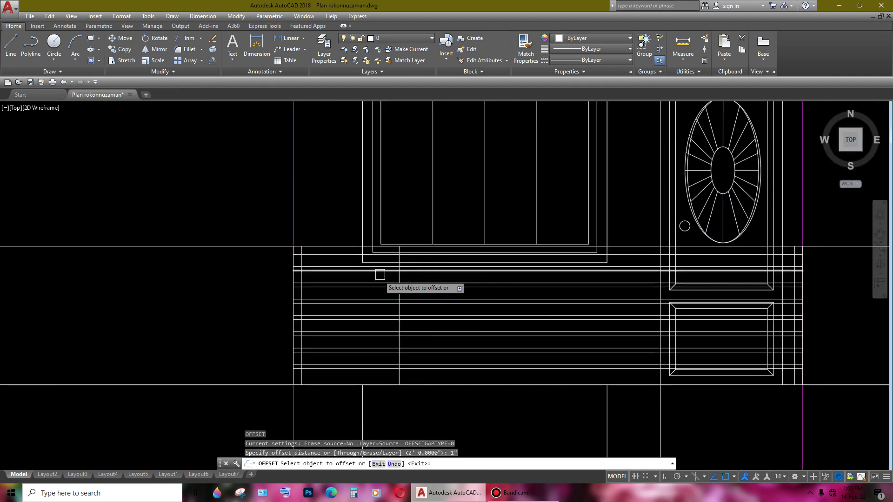
middle_click_drag(512, 293, 405, 295)
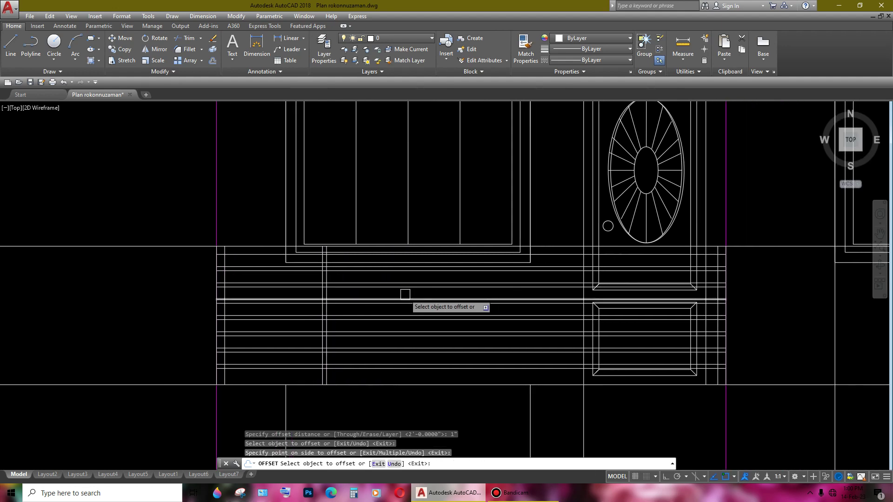
left_click(405, 293)
scroll(404, 293, "up", 2)
scroll(459, 297, "down", 2)
left_click(459, 296)
middle_click_drag(459, 297, 433, 299)
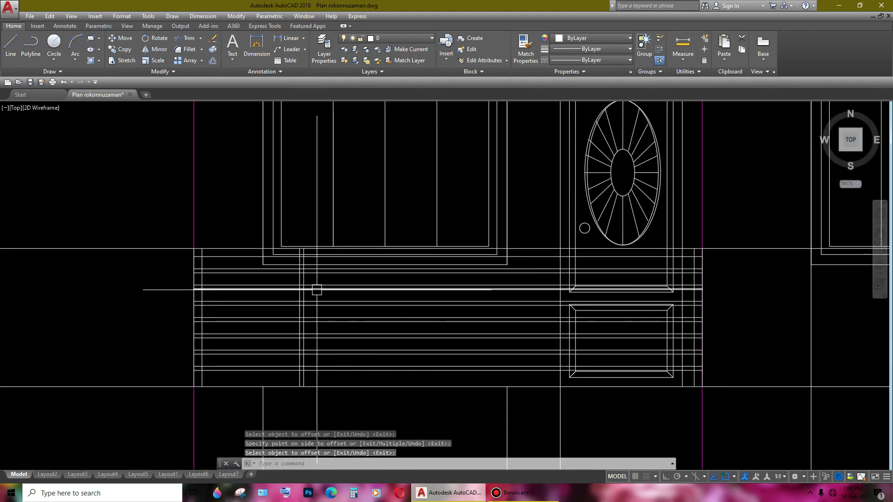
scroll(316, 288, "up", 2)
key("Return")
left_click(312, 269)
- Copy the selected vertical double line 2' horizontally, with Ortho on
left_click(274, 280)
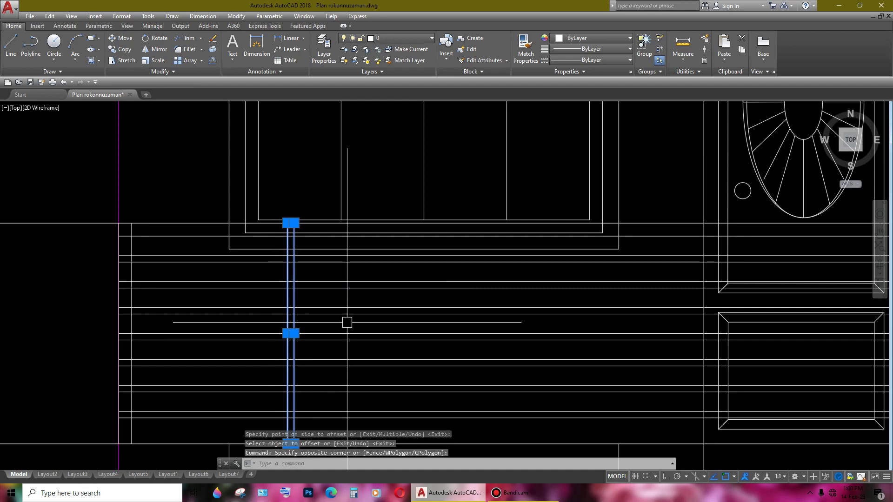
middle_click_drag(347, 368, 349, 298)
type("c")
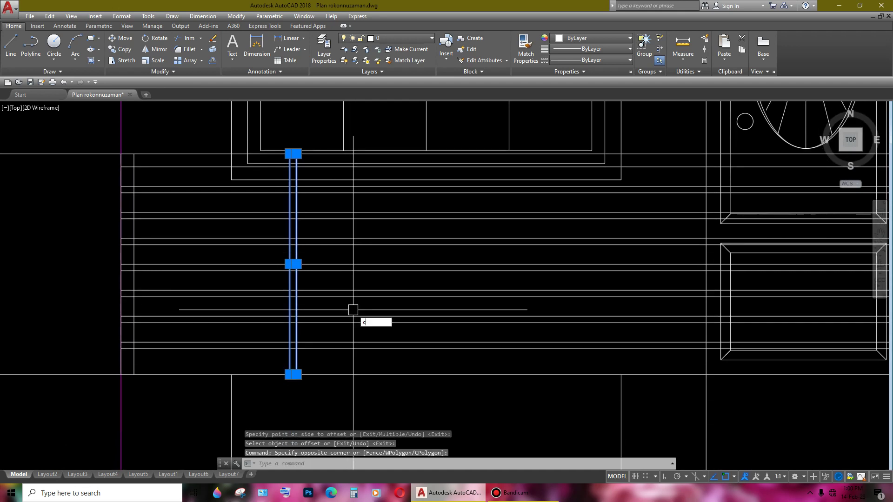
type("p")
key("Return")
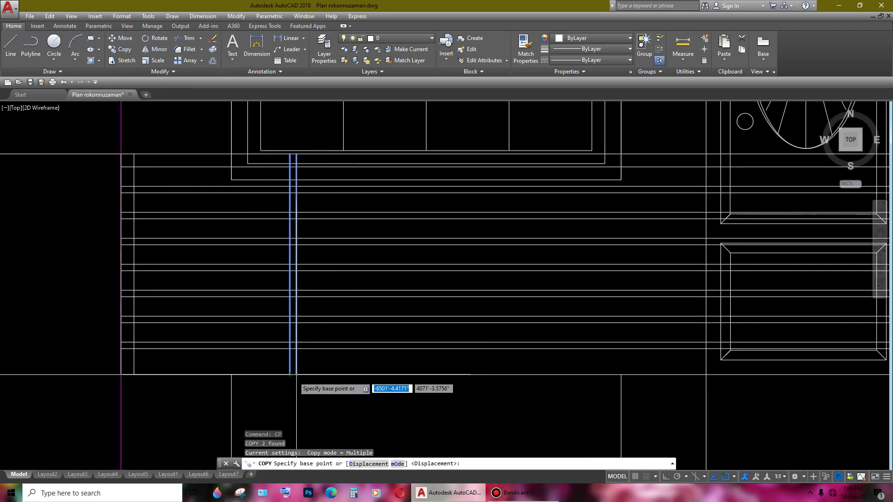
left_click(293, 374)
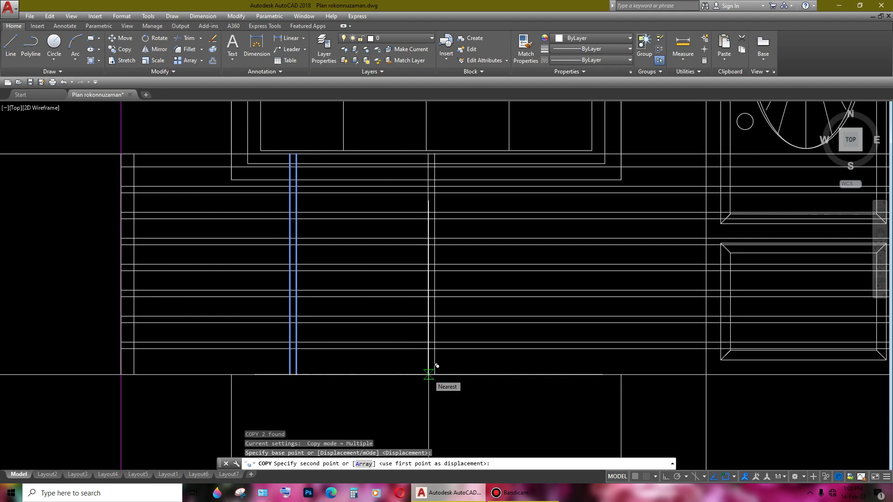
type("2'")
key("Return")
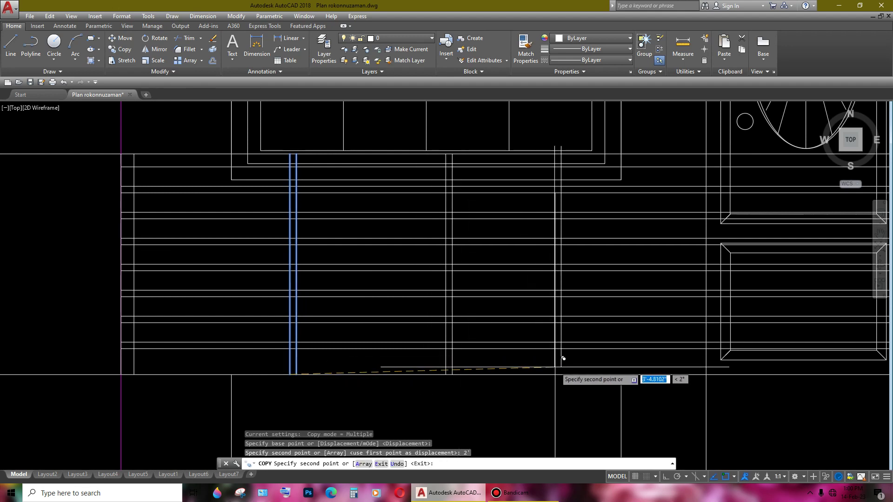
key("F8")
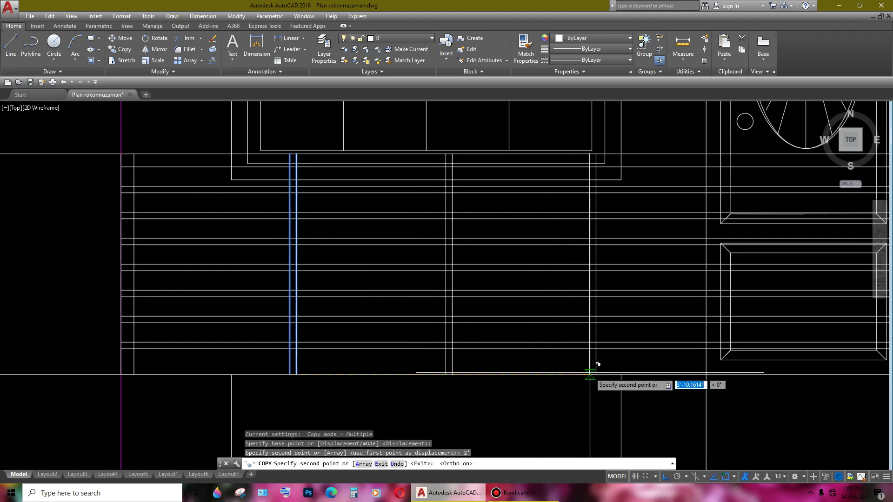
type("'")
key("Return")
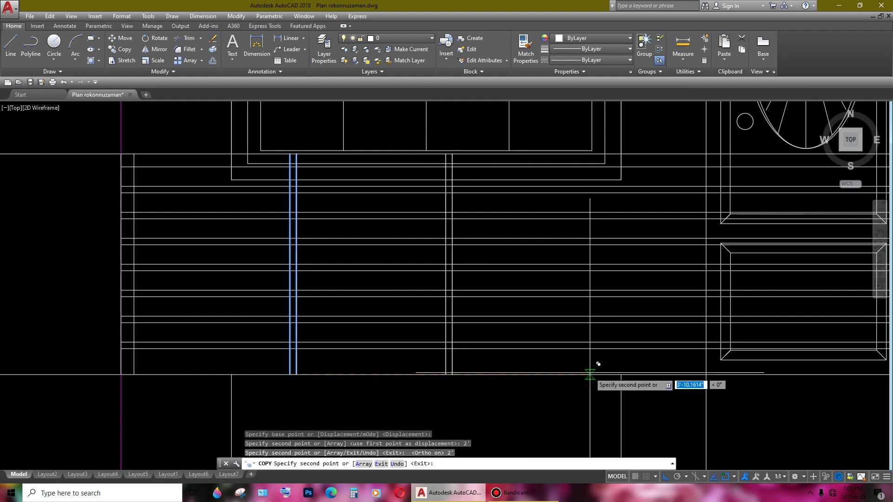
- Place further copies at 4' and 8' from the original, then end copying
scroll(697, 353, "down", 3)
scroll(698, 350, "up", 2)
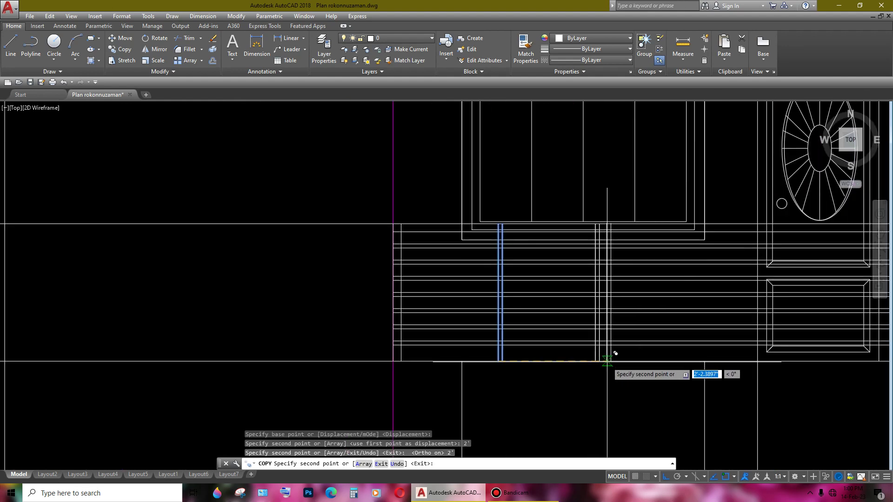
scroll(647, 360, "up", 2)
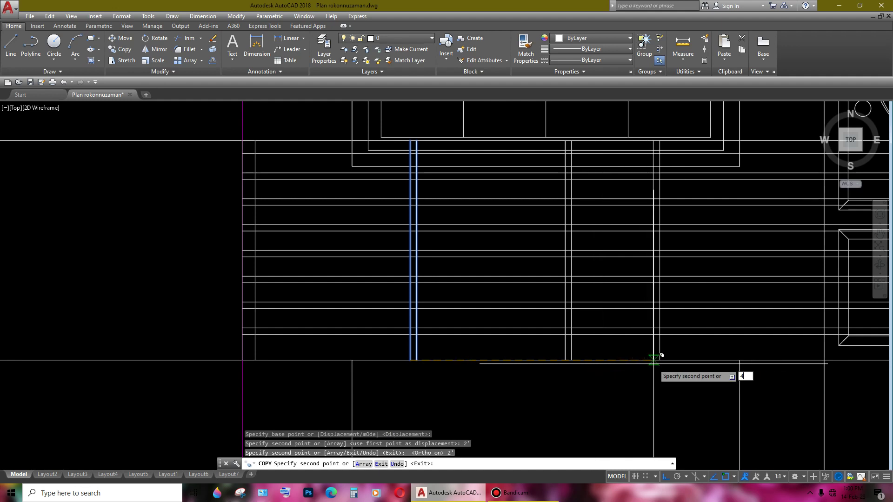
type("4'")
key("Return")
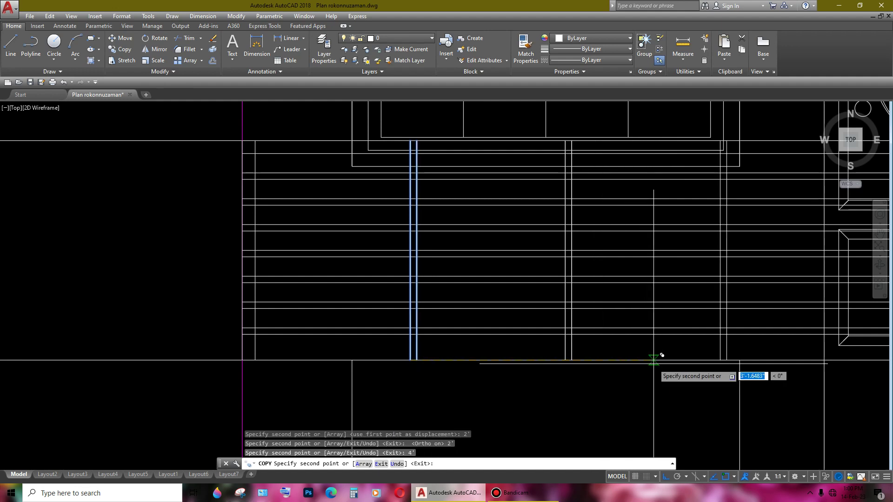
scroll(612, 365, "down", 3)
scroll(720, 362, "up", 1)
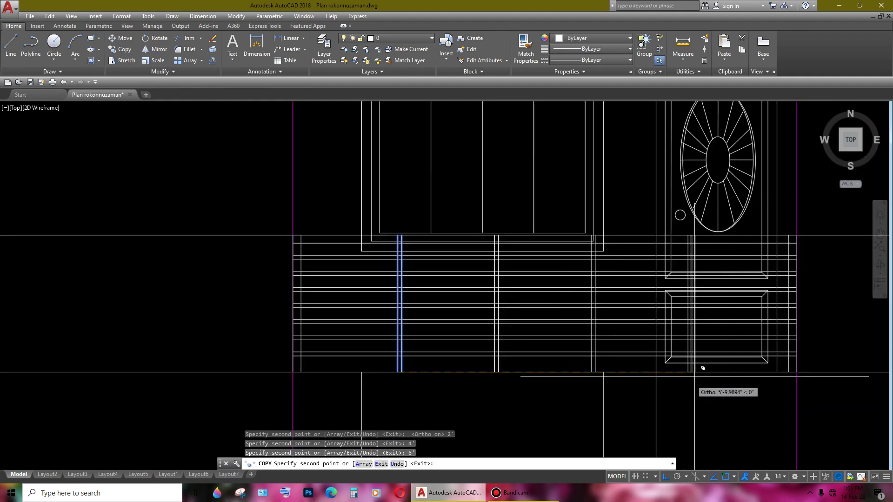
scroll(711, 360, "up", 2)
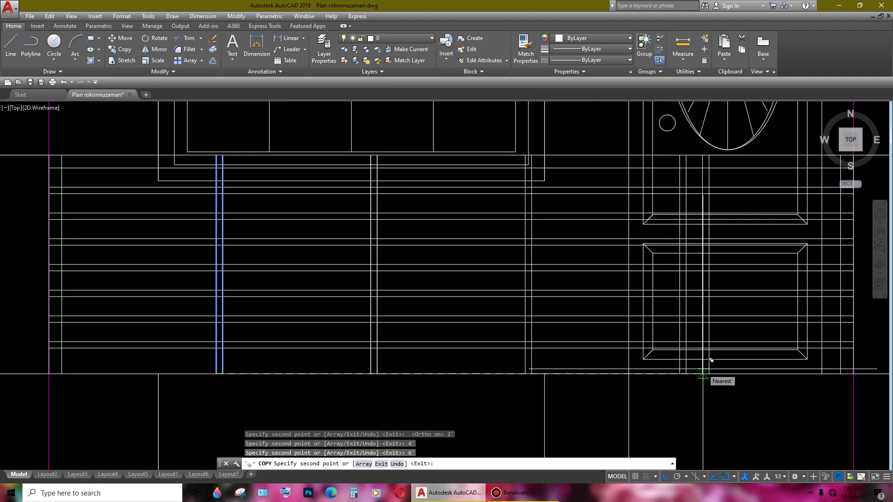
type("8'")
key("Return")
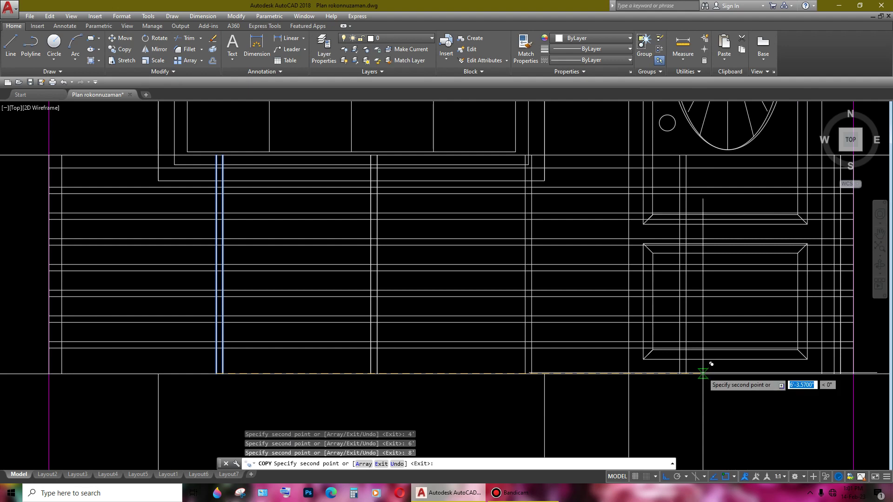
scroll(704, 369, "up", 2)
key("Escape")
- Start TRIM with every line as a cutting edge and cut off a short stray line end
scroll(675, 289, "up", 3)
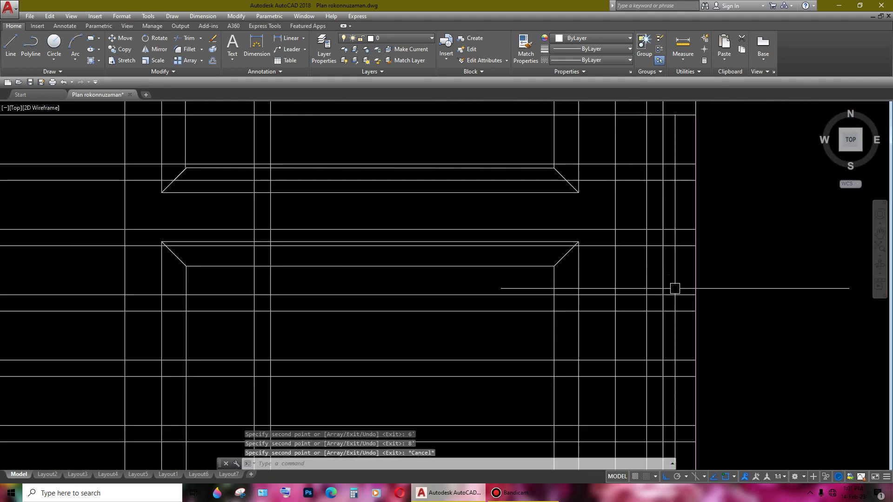
scroll(675, 288, "down", 4)
scroll(703, 301, "down", 1)
scroll(437, 250, "up", 1)
scroll(470, 265, "up", 3)
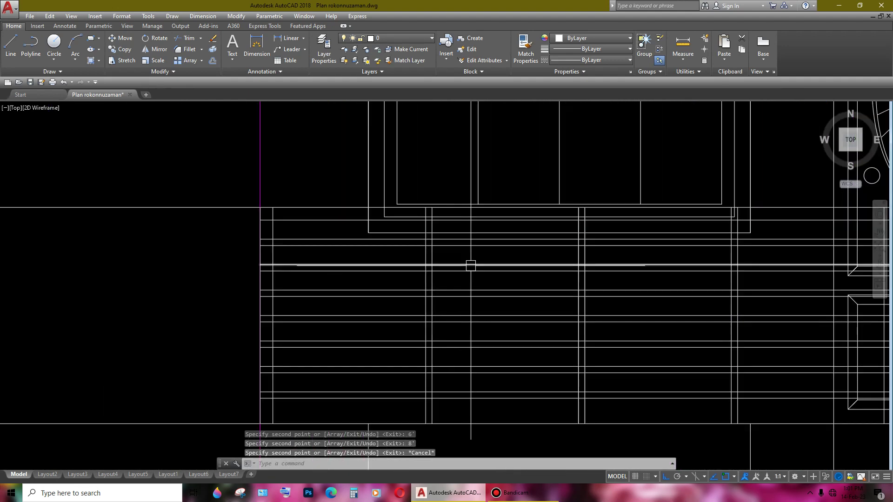
scroll(279, 277, "up", 4)
middle_click_drag(279, 277, 332, 260)
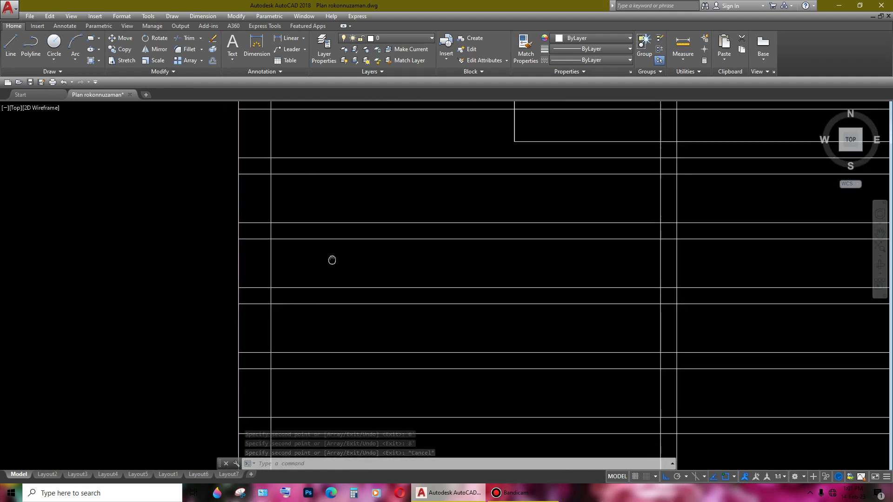
scroll(506, 309, "down", 3)
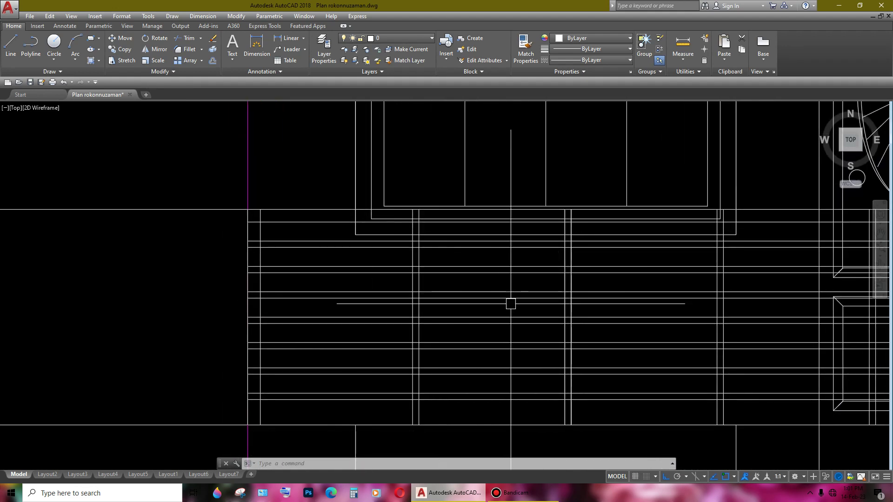
scroll(511, 304, "down", 2)
middle_click_drag(692, 287, 470, 286)
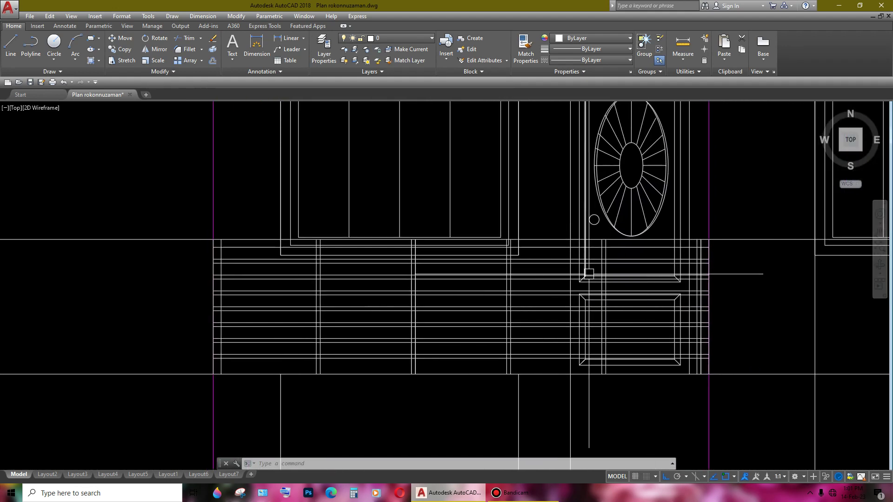
scroll(158, 260, "up", 2)
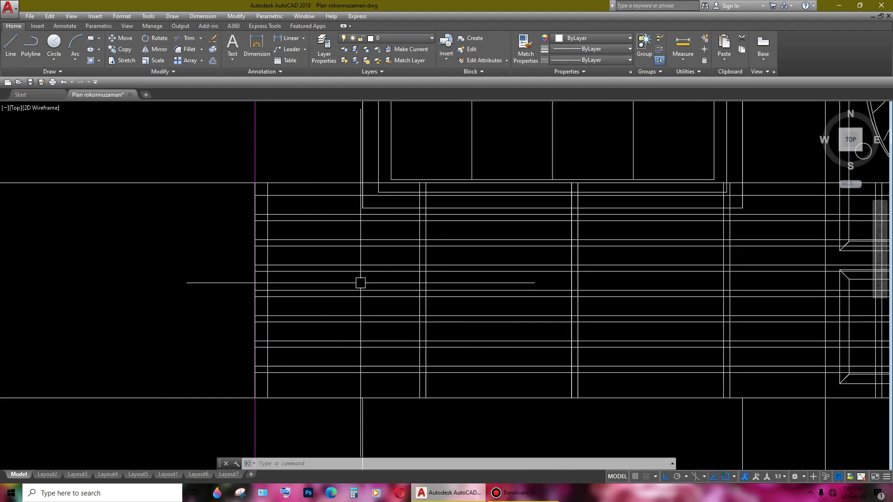
type("TR")
key("Return")
key("Return")
scroll(265, 201, "up", 4)
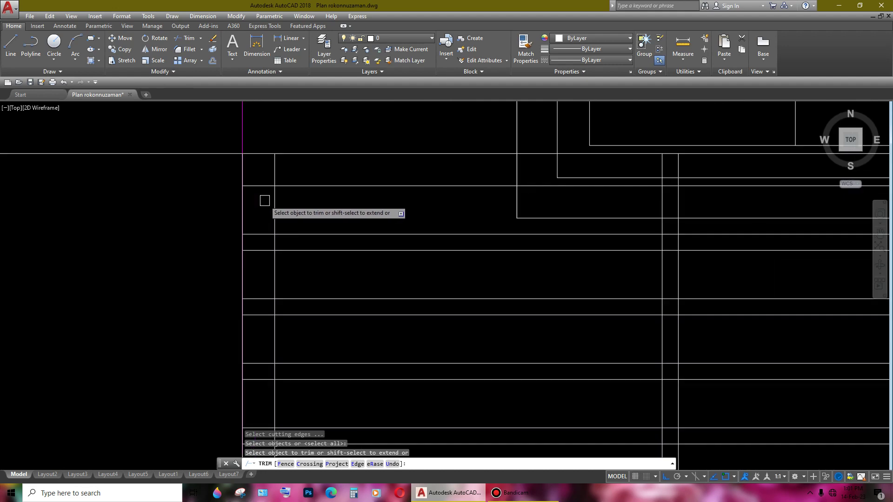
left_click(265, 183)
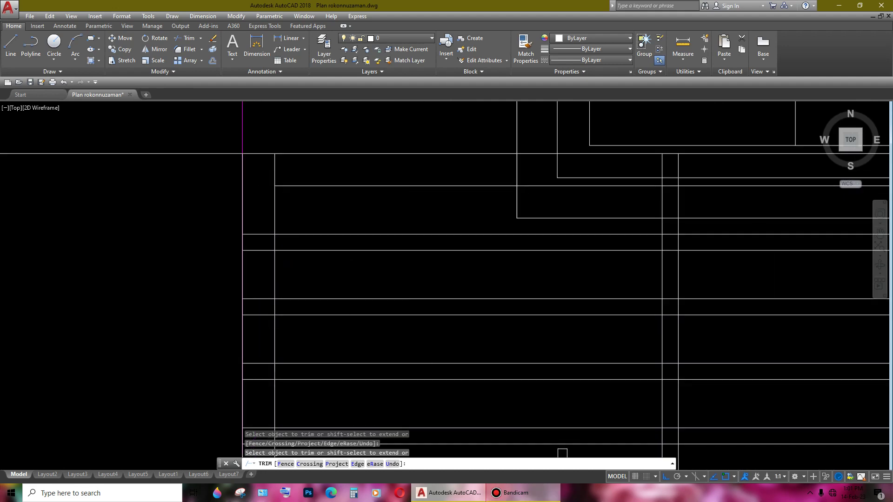
- Trim several excess line ends around the railing lines with a crossing window
scroll(562, 453, "down", 3)
scroll(556, 357, "up", 3)
scroll(658, 327, "down", 2)
scroll(648, 309, "up", 4)
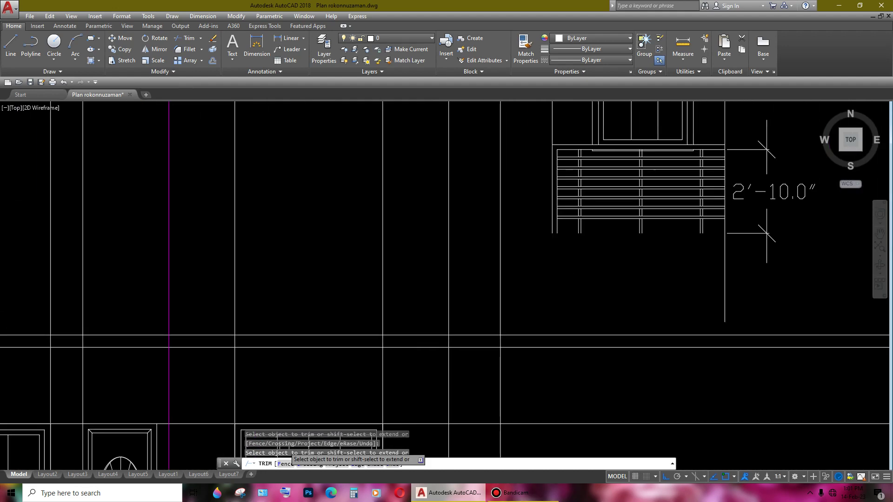
scroll(446, 299, "down", 2)
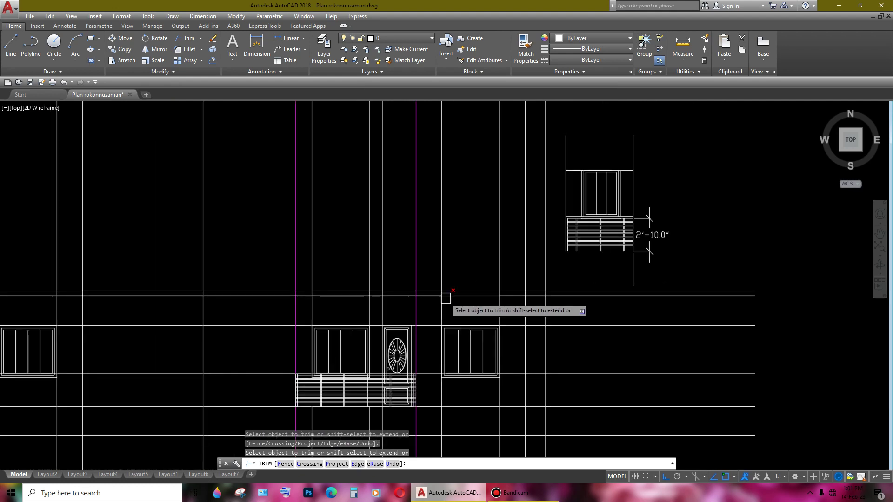
scroll(437, 284, "up", 2)
scroll(423, 270, "up", 2)
scroll(373, 183, "up", 2)
scroll(356, 147, "up", 2)
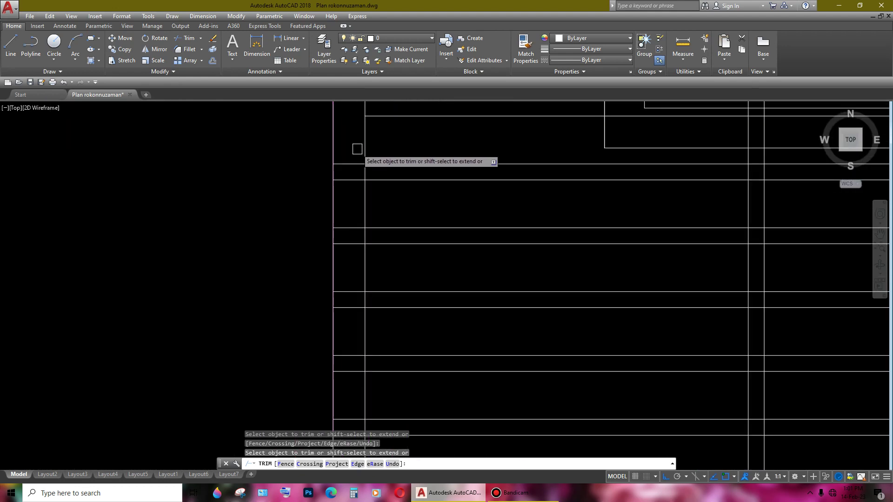
left_click(363, 200)
scroll(412, 181, "up", 2)
left_click(424, 303)
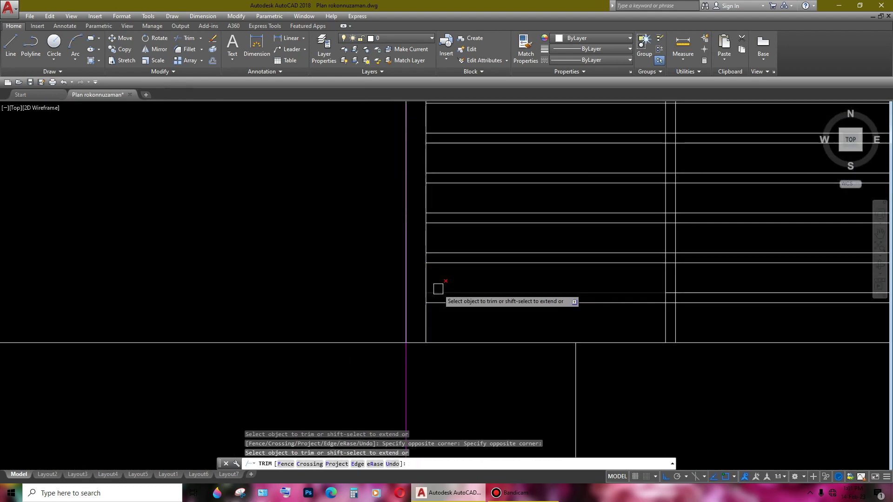
- Trim the excess line ends beside the door with a second crossing window
scroll(438, 289, "down", 3)
scroll(399, 204, "up", 1)
scroll(382, 207, "down", 1)
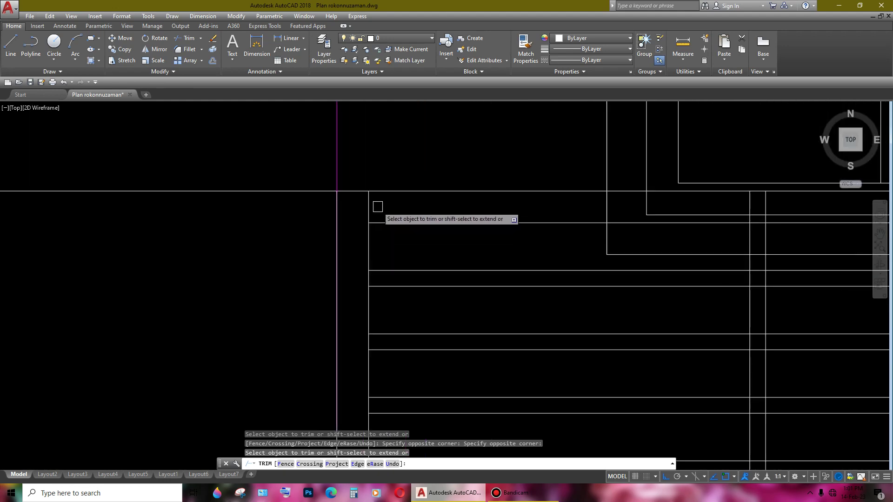
scroll(480, 230, "down", 2)
scroll(548, 212, "up", 3)
scroll(600, 229, "up", 1)
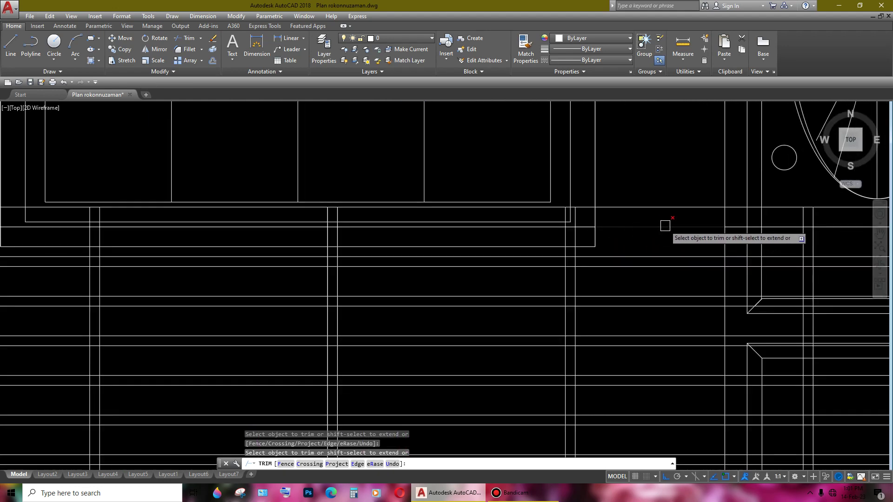
scroll(666, 225, "down", 2)
scroll(737, 241, "up", 3)
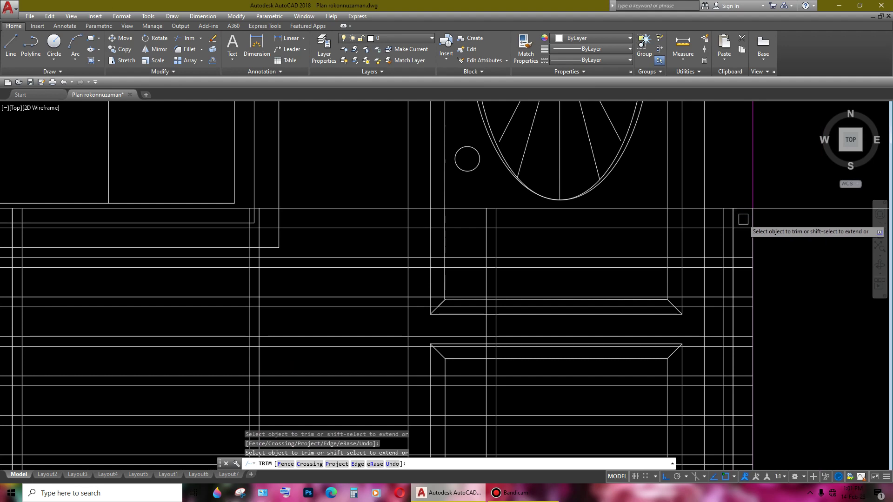
left_click(743, 219)
scroll(698, 221, "down", 2)
scroll(658, 225, "up", 2)
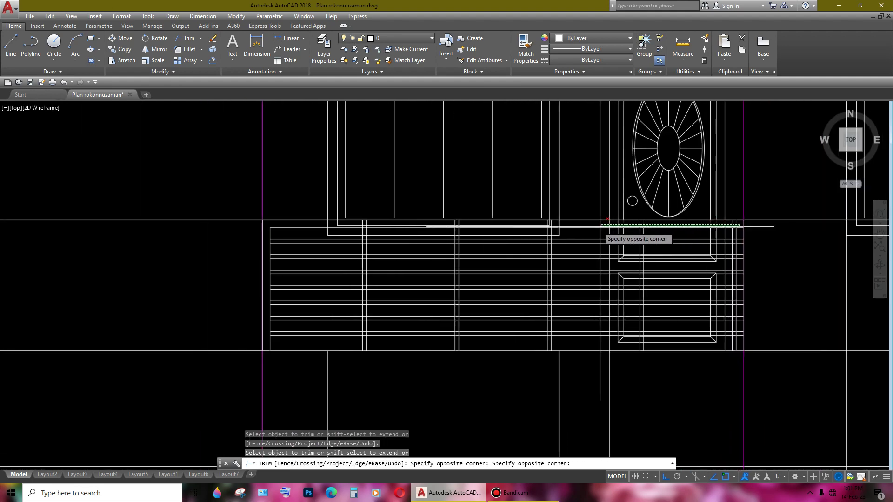
scroll(601, 225, "up", 2)
left_click(521, 225)
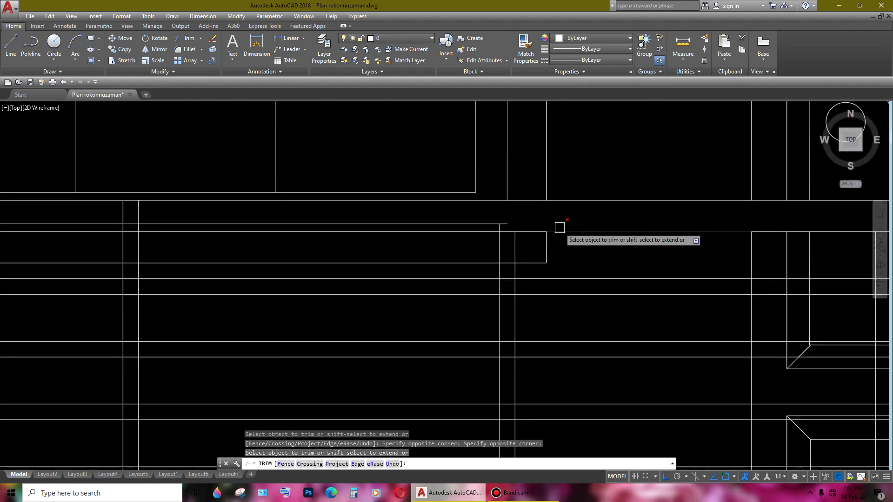
scroll(589, 236, "down", 2)
scroll(608, 235, "up", 1)
- Trim the overshooting projection-line pieces along the ledge using crossing windows
scroll(665, 233, "up", 2)
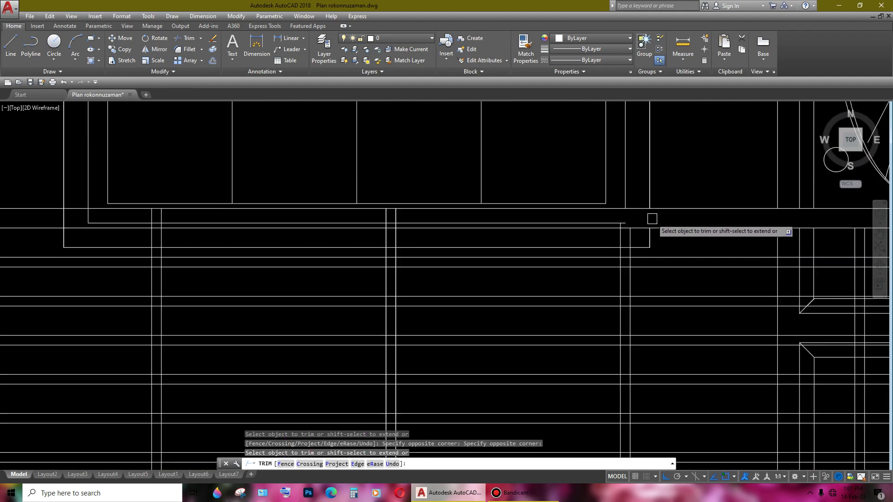
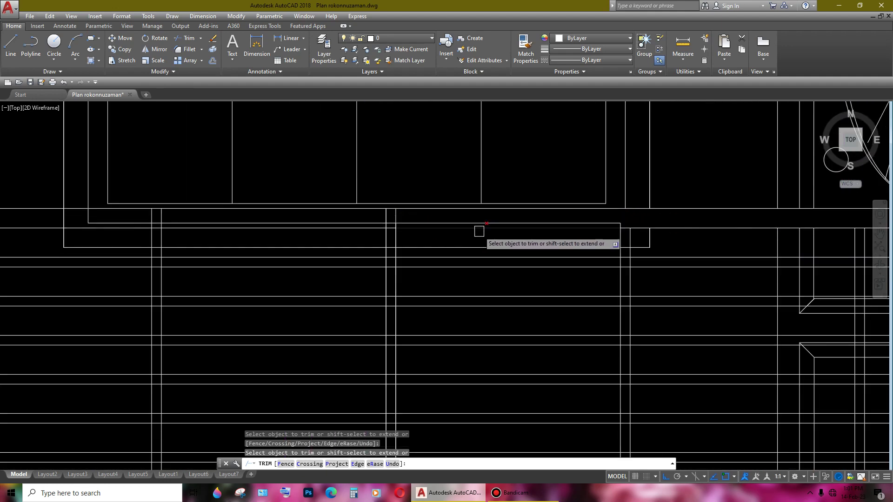
- Trim the overshooting projection-line pieces along the ledge using crossing windows
scroll(363, 253, "down", 1)
scroll(563, 279, "down", 2)
scroll(634, 279, "up", 2)
scroll(494, 245, "up", 2)
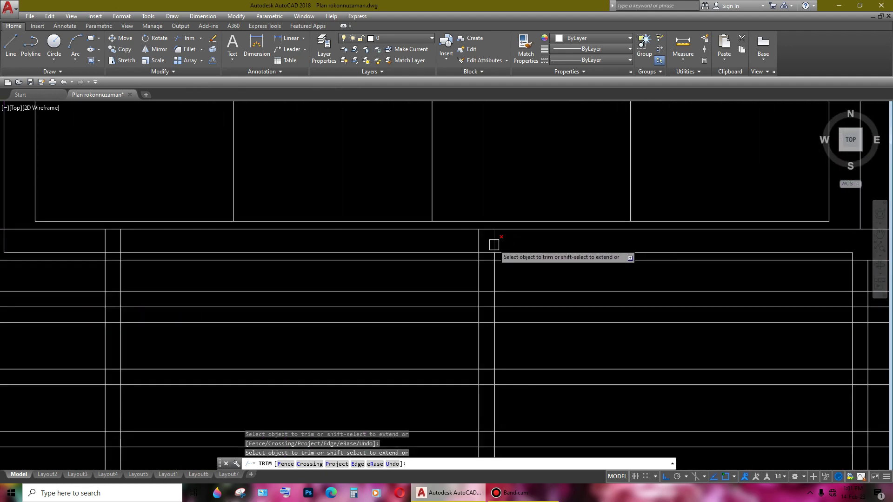
left_click(518, 232)
scroll(396, 263, "up", 1)
scroll(287, 268, "up", 1)
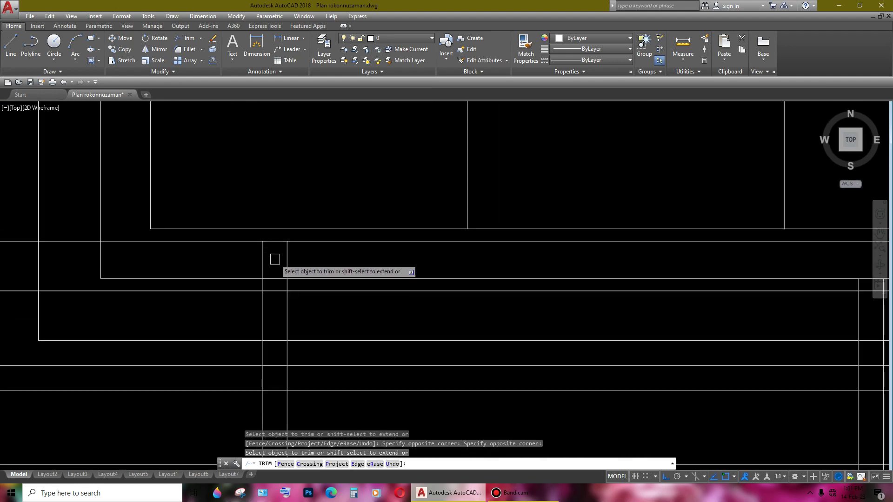
scroll(365, 268, "up", 1)
scroll(393, 277, "down", 1)
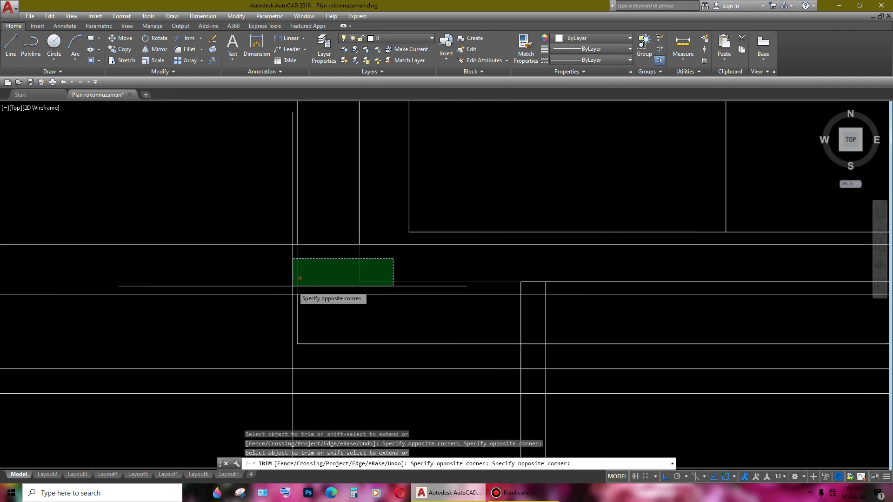
left_click(276, 287)
scroll(575, 280, "down", 2)
scroll(538, 272, "up", 2)
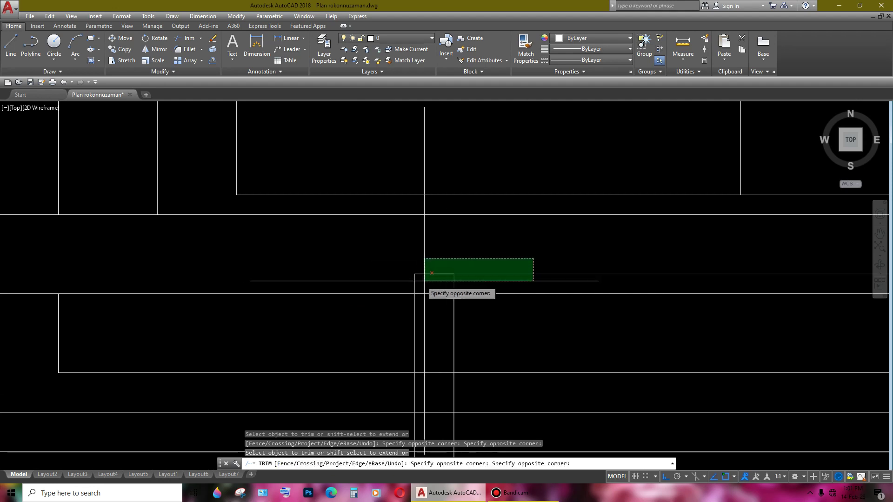
left_click(410, 285)
- Trim the excess line pieces below the ledge with further crossing windows
scroll(773, 291, "down", 2)
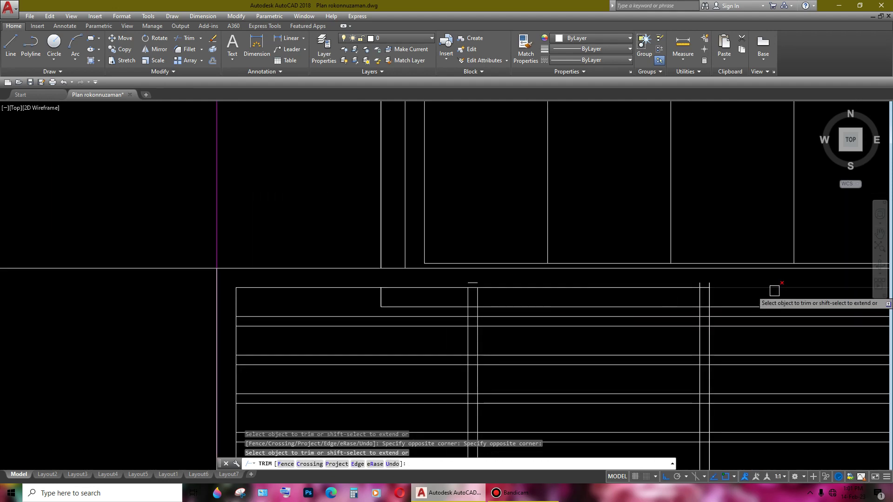
scroll(754, 291, "down", 1)
scroll(535, 271, "up", 2)
left_click(508, 281)
scroll(540, 279, "down", 2)
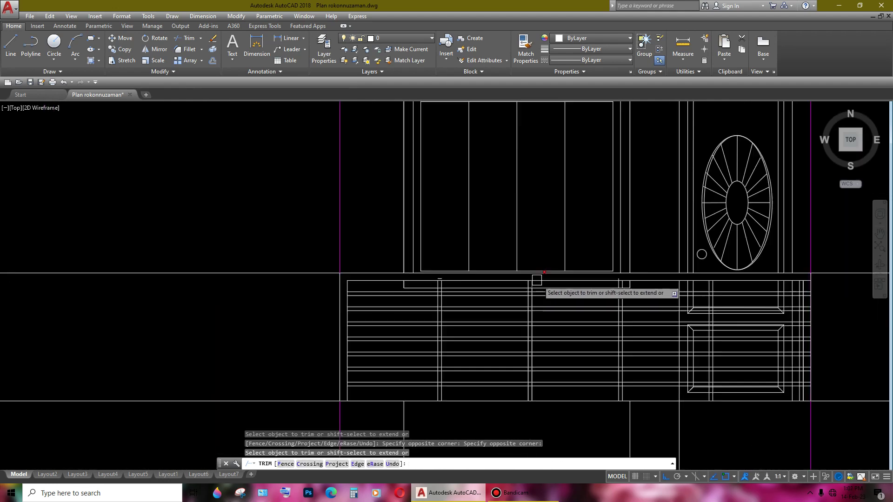
scroll(754, 282, "down", 1)
scroll(610, 256, "up", 1)
scroll(484, 280, "up", 1)
scroll(500, 263, "up", 2)
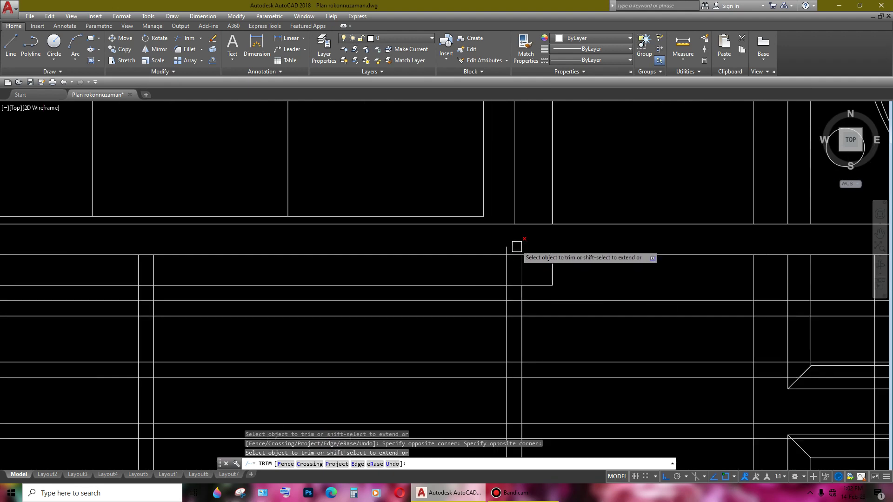
scroll(516, 244, "up", 1)
scroll(535, 256, "down", 2)
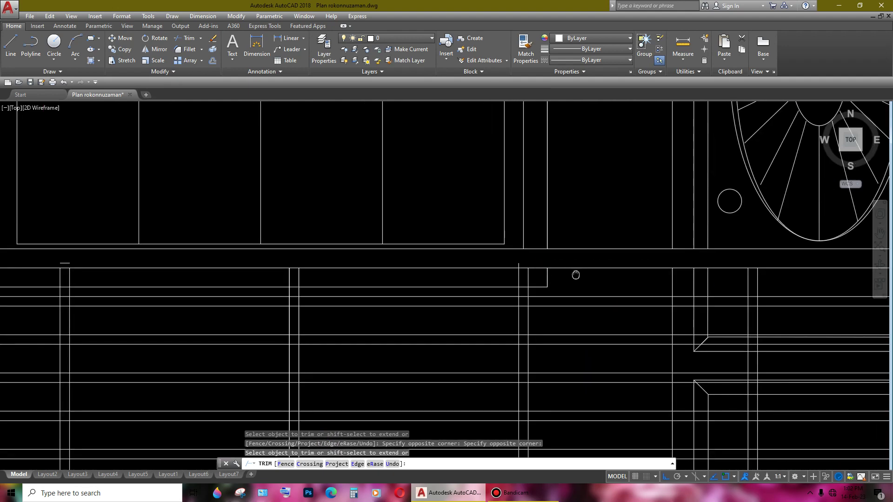
scroll(530, 250, "up", 2)
left_click(522, 246)
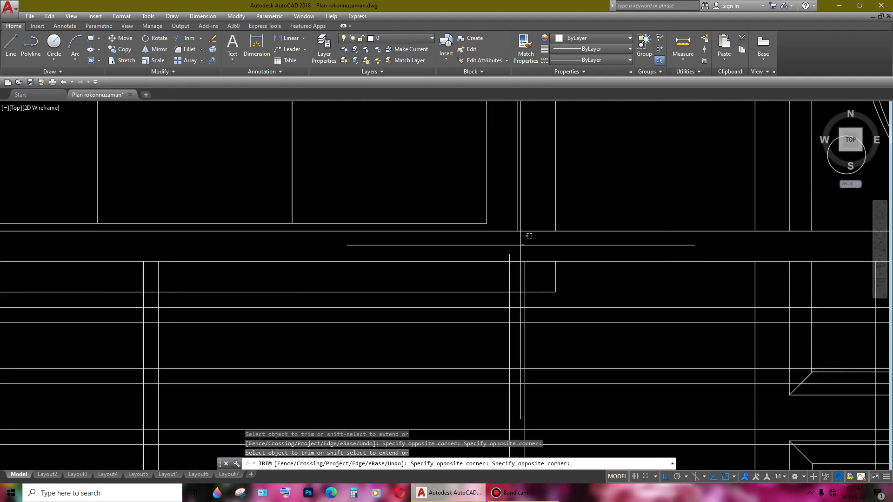
scroll(530, 242, "down", 3)
- End trimming and offset the ledge line 2" to one side
key("Escape")
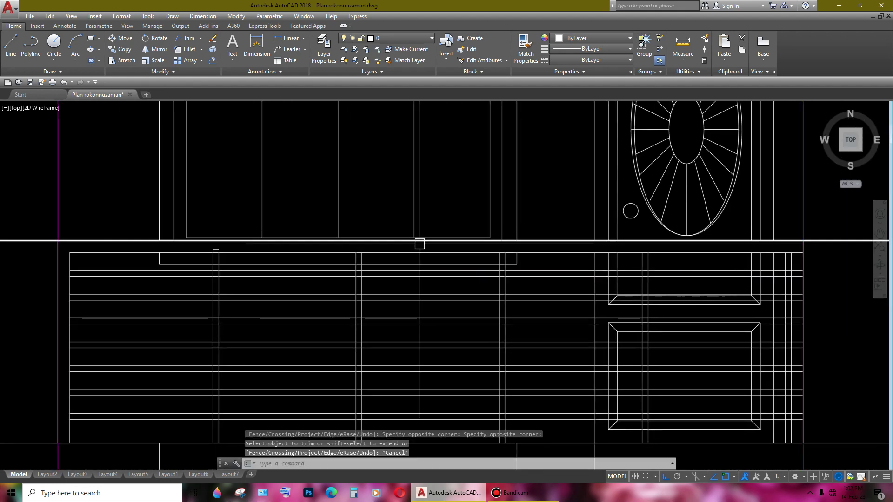
type("o")
key("Return")
key("Return")
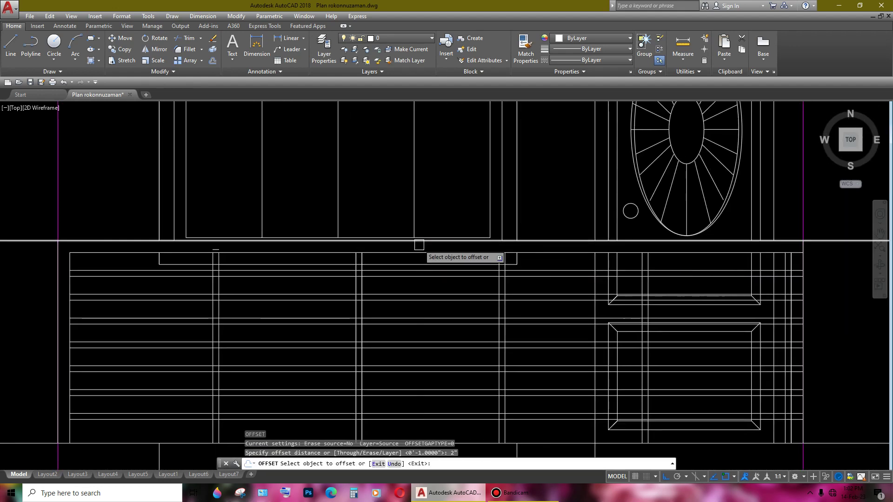
scroll(423, 239, "up", 2)
left_click(518, 268)
left_click(650, 253)
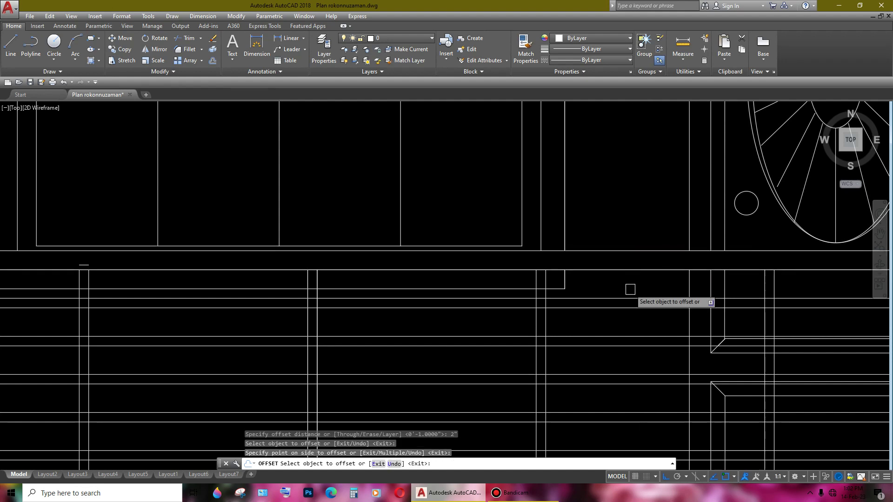
scroll(564, 279, "down", 3)
key("Return")
- Window-select the stray leftover line and delete it
scroll(516, 261, "up", 2)
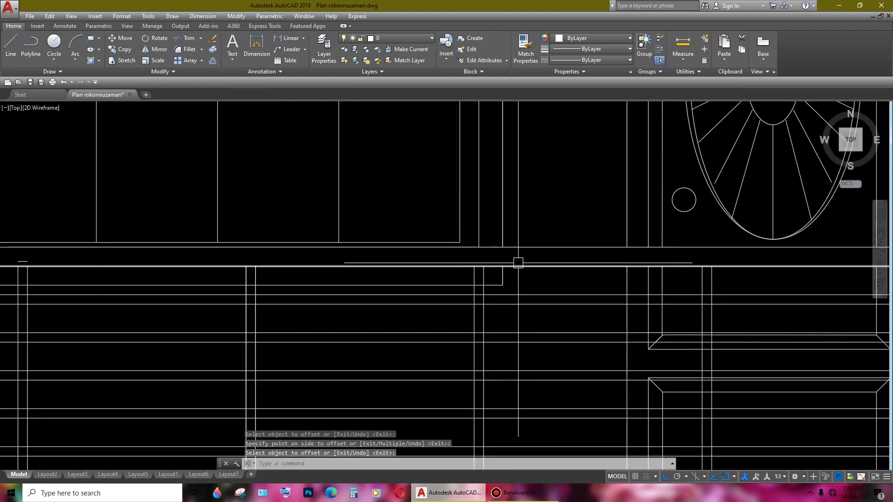
scroll(522, 300, "down", 3)
scroll(522, 299, "up", 3)
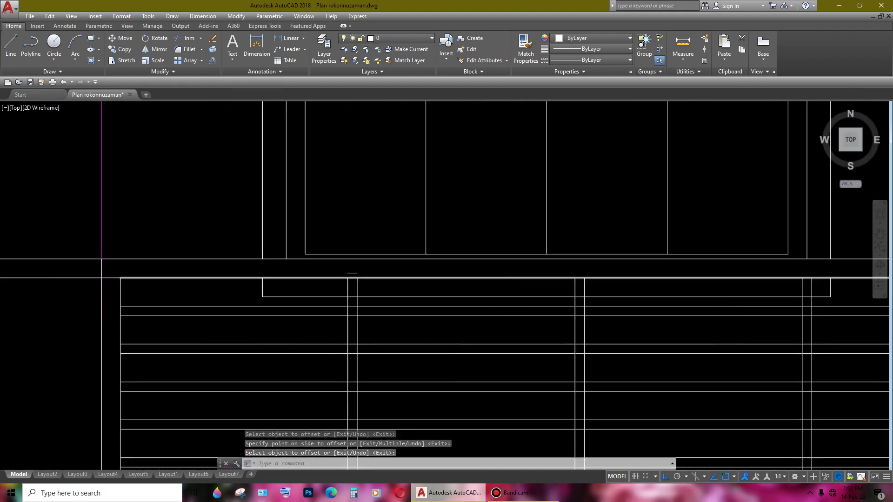
scroll(430, 241, "up", 2)
left_click(431, 241)
left_click(375, 273)
key("Delete")
- Pan right to bring the right end of the railing into view
scroll(447, 257, "down", 3)
scroll(179, 249, "up", 1)
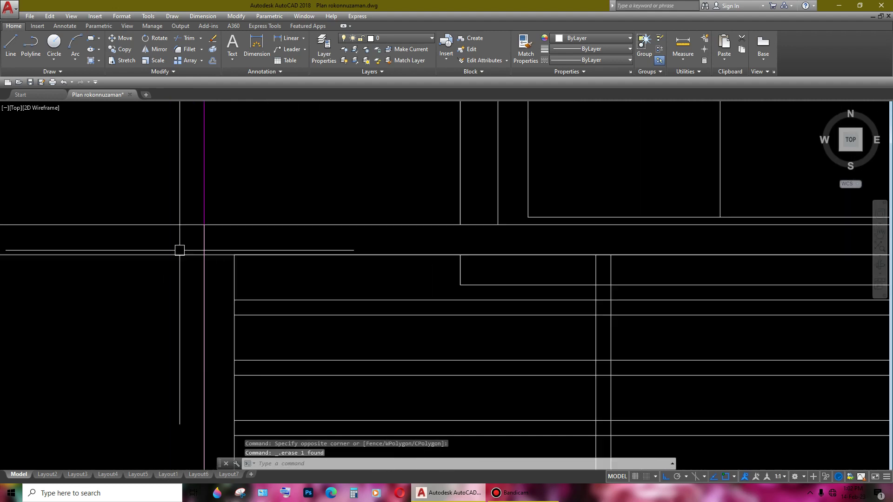
scroll(206, 274, "up", 1)
middle_click_drag(378, 281, 205, 244)
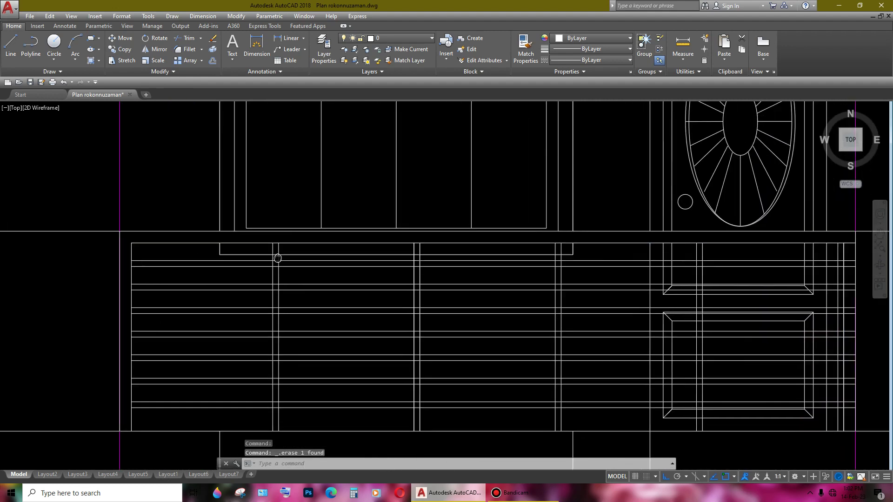
scroll(634, 345, "down", 2)
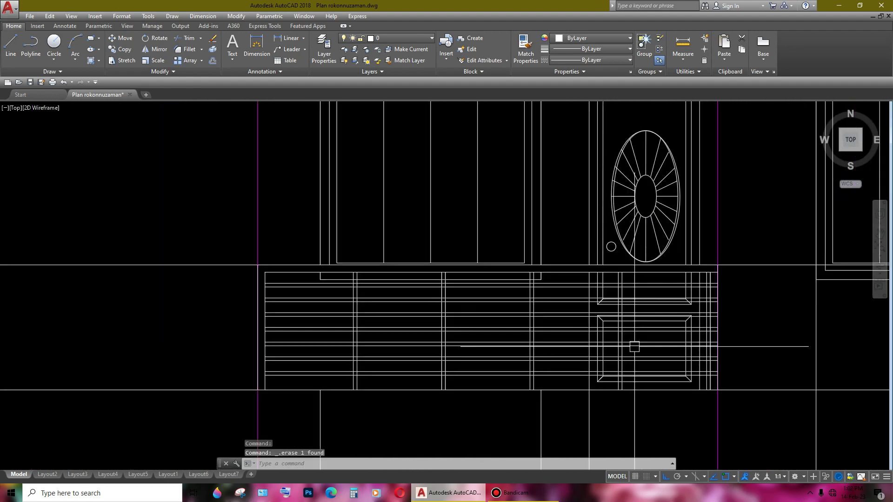
middle_click_drag(633, 345, 555, 324)
scroll(624, 321, "up", 2)
scroll(635, 313, "up", 2)
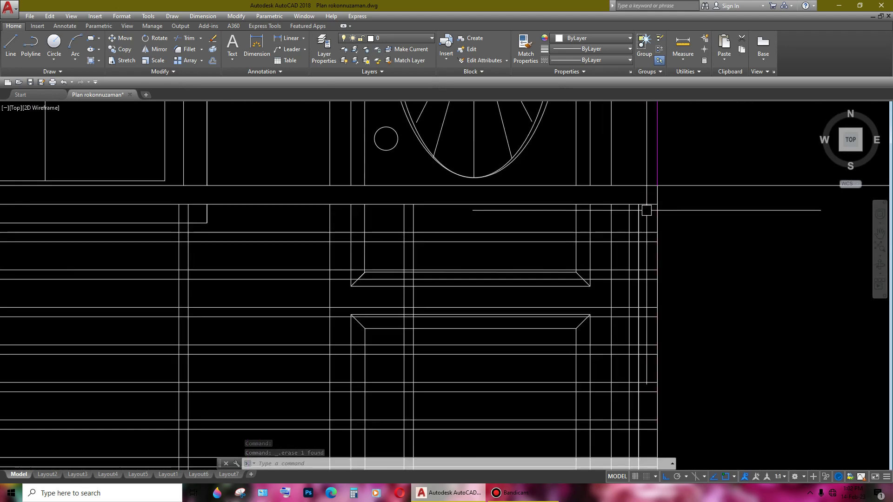
type("tr")
- Trim with all edges, cutting line ends along the right railing edge
key("Return")
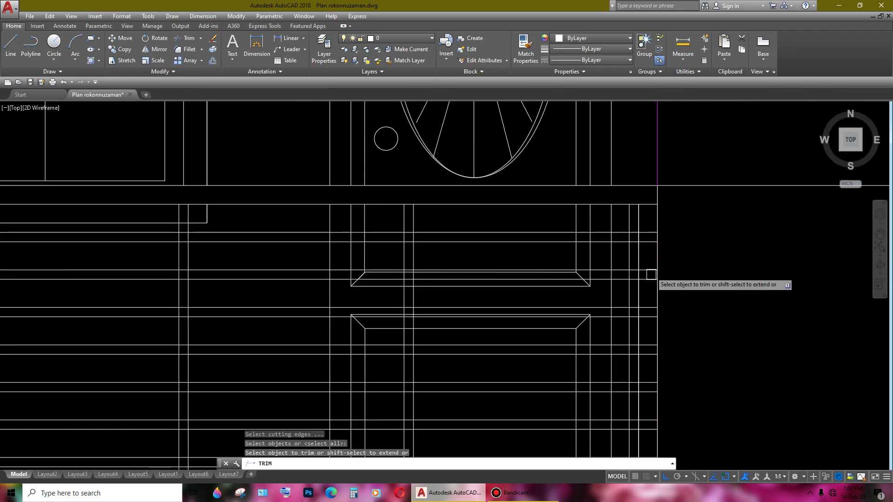
key("Return")
scroll(649, 192, "up", 2)
left_click(665, 136)
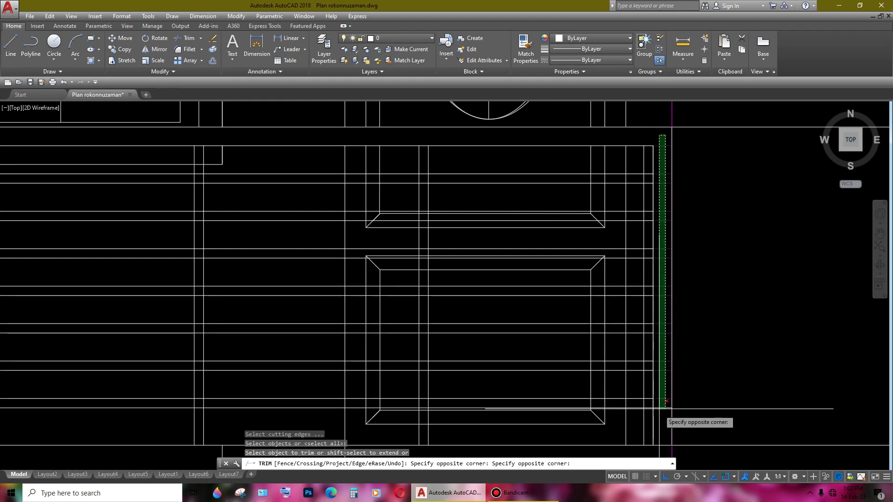
left_click(657, 400)
scroll(665, 307, "down", 3)
scroll(426, 232, "up", 2)
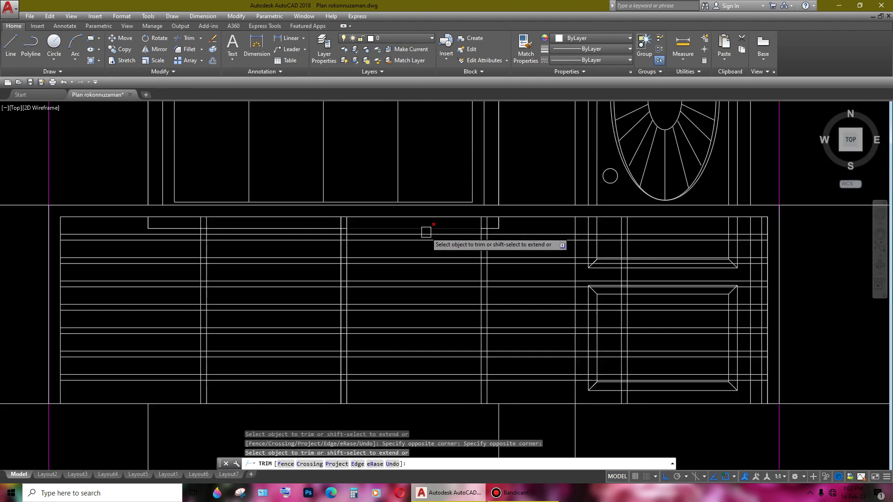
scroll(278, 240, "up", 4)
scroll(417, 290, "up", 1)
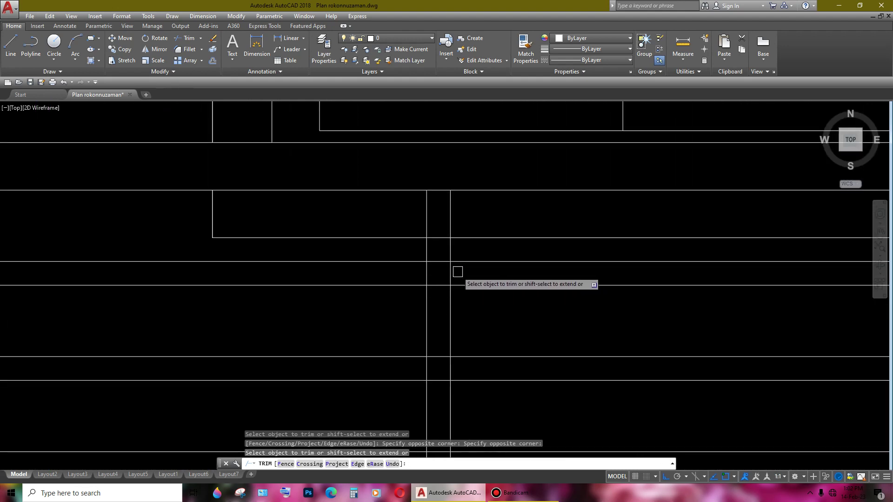
- Trim the crossing projection-line pieces where the paired post lines meet the rails
scroll(458, 210, "down", 2)
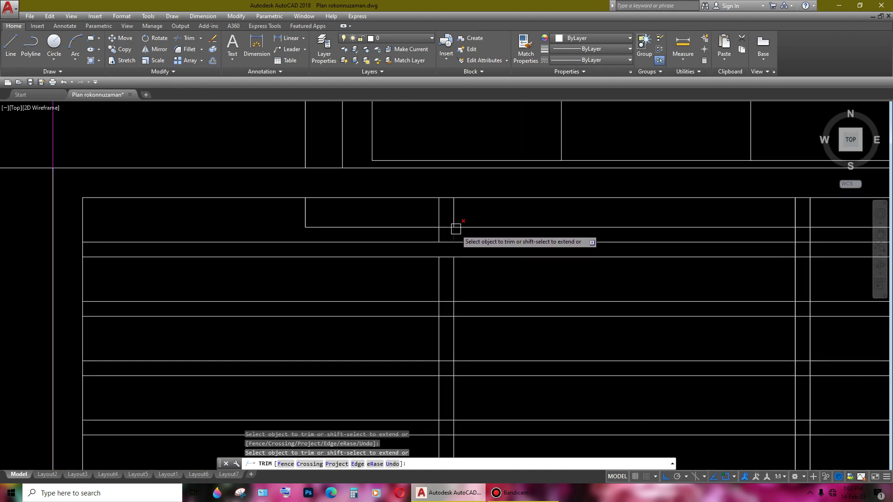
scroll(485, 296, "down", 2)
scroll(458, 247, "up", 1)
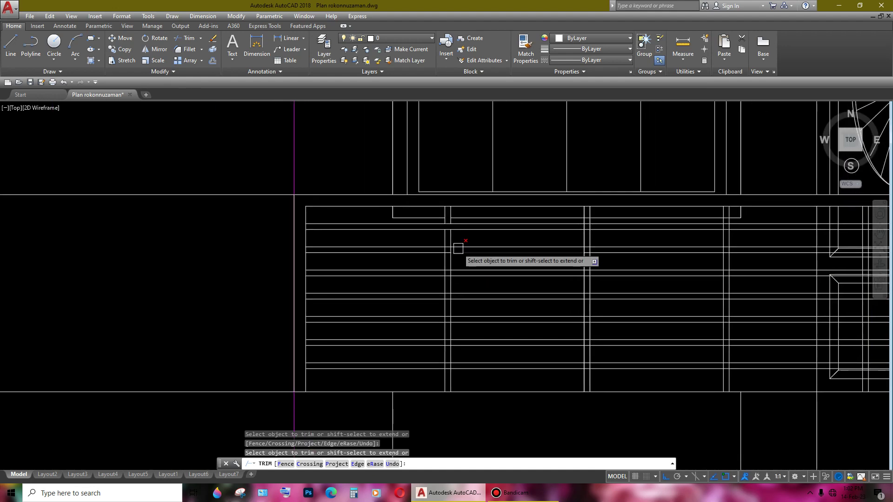
scroll(448, 243, "up", 2)
scroll(443, 256, "up", 1)
middle_click_drag(418, 255, 410, 284)
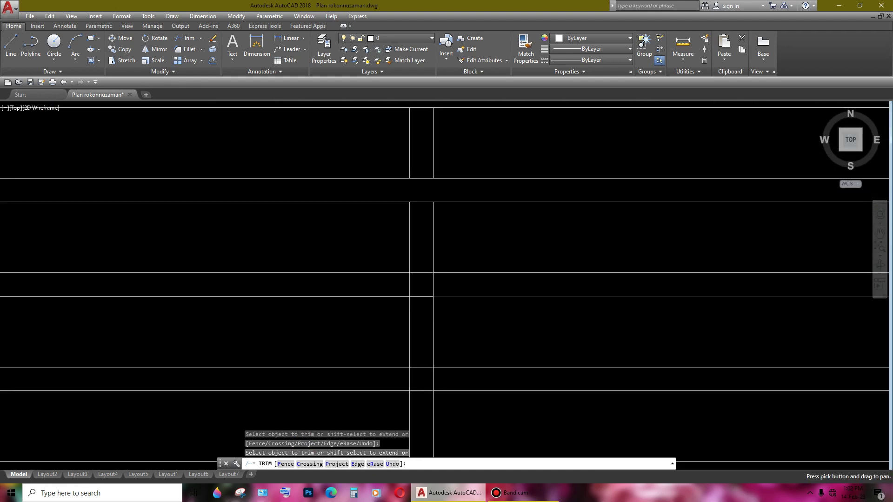
scroll(446, 302, "down", 3)
scroll(465, 316, "up", 4)
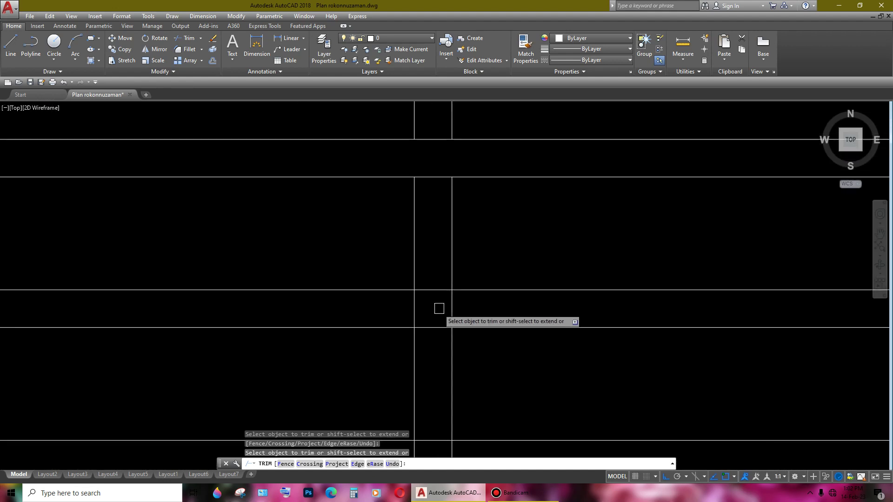
scroll(466, 326, "down", 4)
scroll(465, 321, "up", 4)
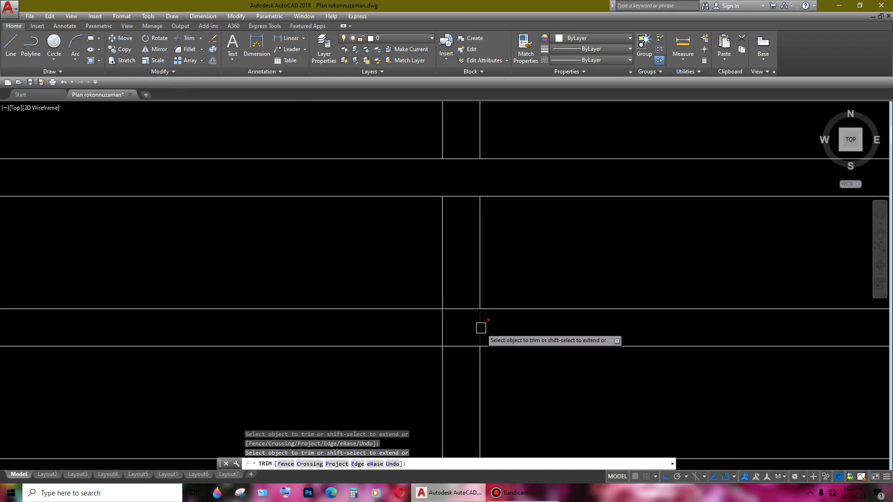
scroll(493, 335, "down", 4)
scroll(462, 303, "up", 2)
scroll(458, 309, "up", 1)
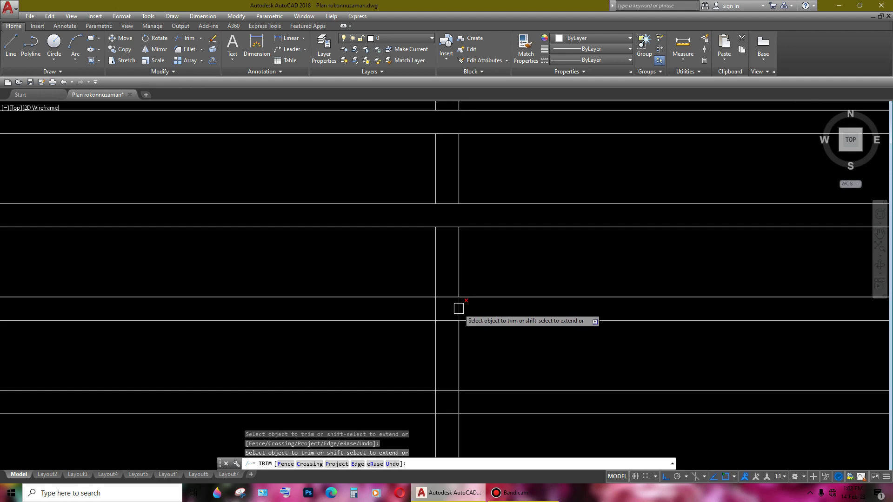
scroll(438, 311, "down", 2)
scroll(438, 303, "up", 4)
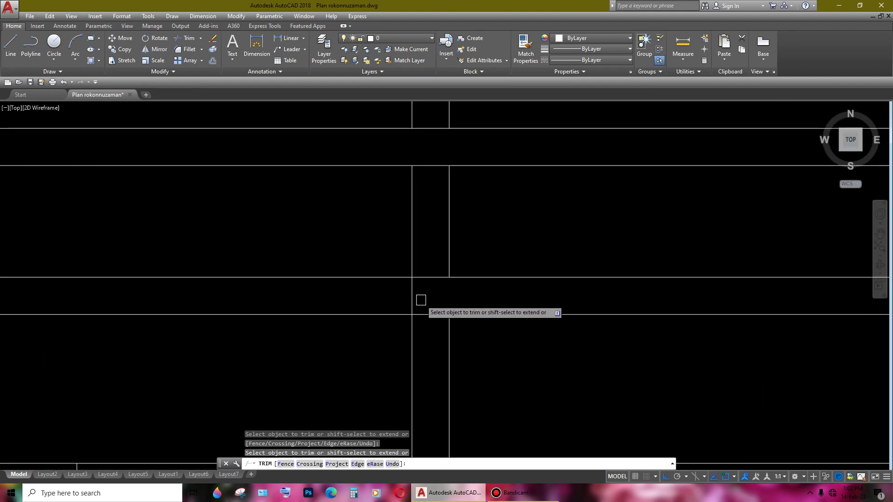
scroll(465, 309, "down", 3)
scroll(488, 314, "up", 2)
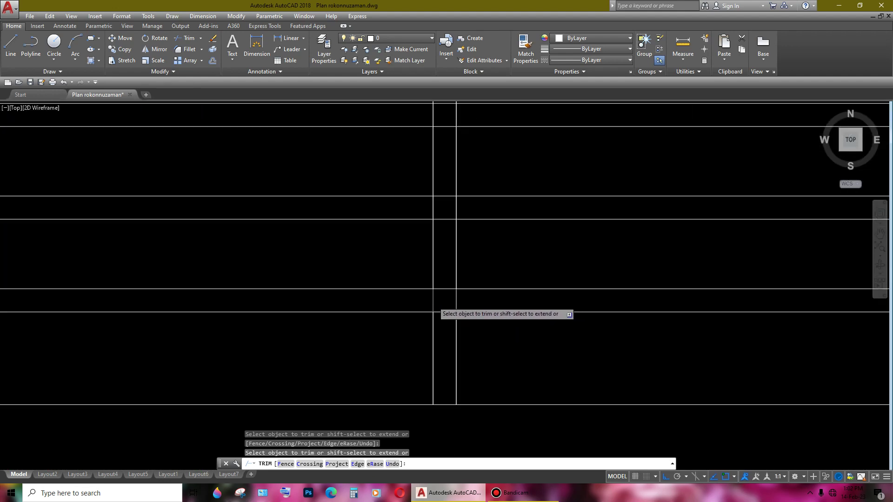
scroll(465, 284, "up", 2)
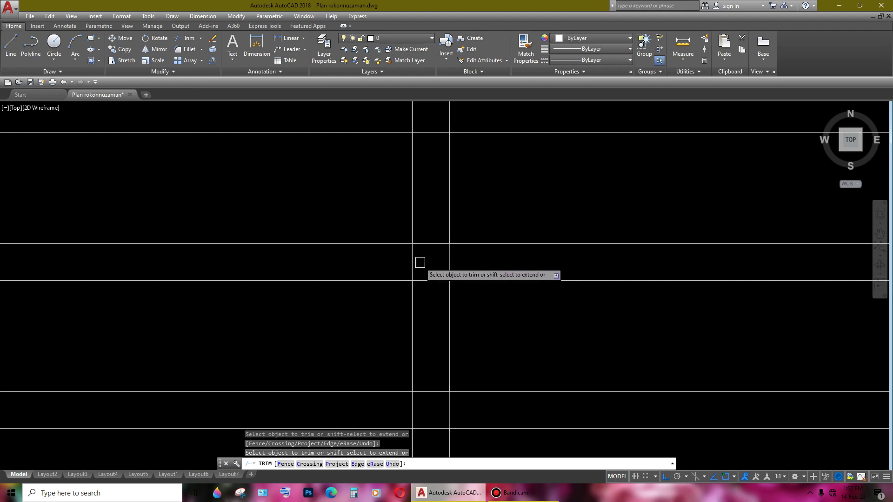
left_click(401, 263)
- Trim the overlapping line pieces at the first junction and across the pillar gap
scroll(486, 263, "down", 3)
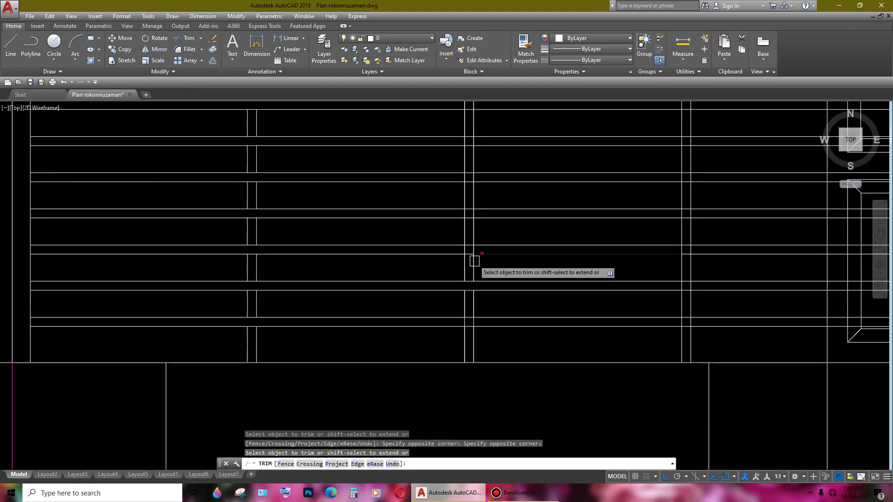
scroll(476, 254, "up", 3)
scroll(481, 240, "up", 2)
left_click(481, 240)
scroll(496, 263, "down", 2)
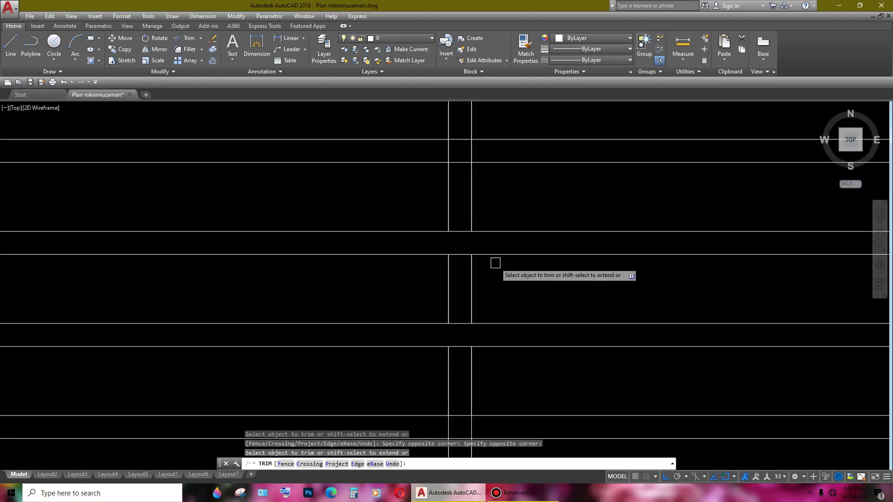
scroll(493, 279, "down", 2)
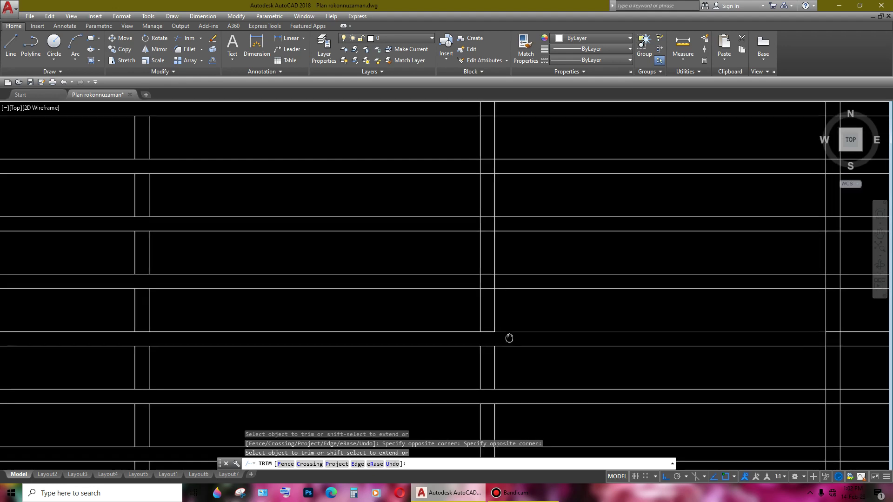
scroll(501, 271, "up", 3)
scroll(511, 255, "down", 1)
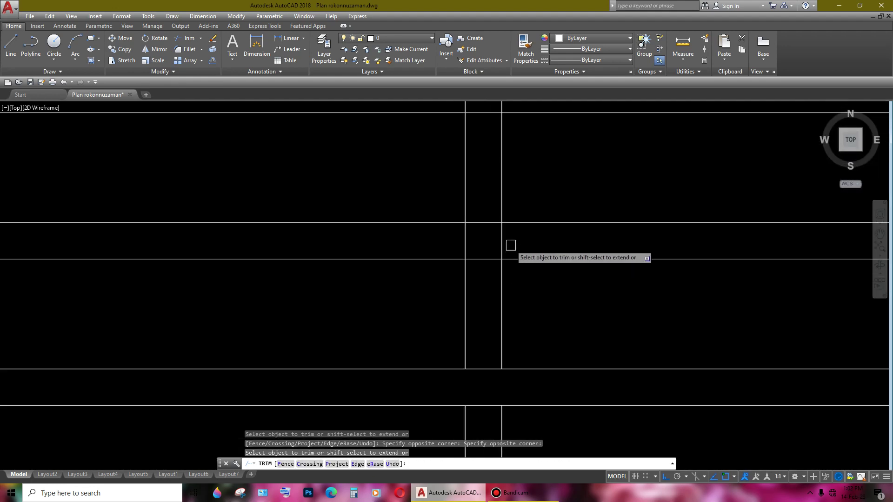
left_click(510, 245)
scroll(465, 251, "up", 3)
scroll(500, 325, "down", 3)
left_click(501, 391)
scroll(499, 232, "up", 5)
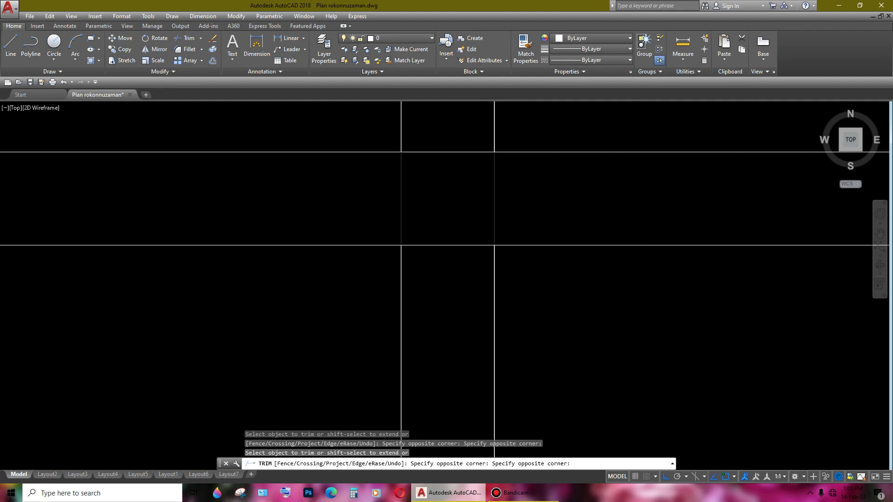
left_click(489, 299)
scroll(572, 299, "down", 2)
scroll(535, 256, "up", 2)
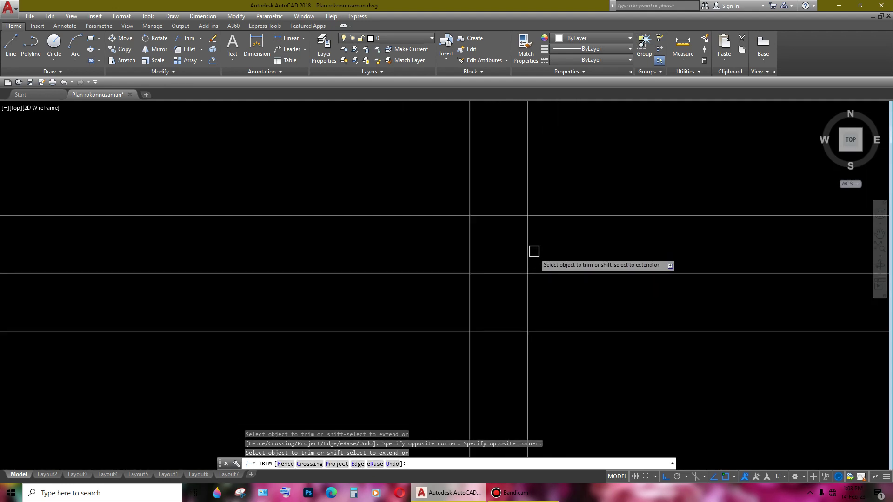
scroll(534, 251, "down", 5)
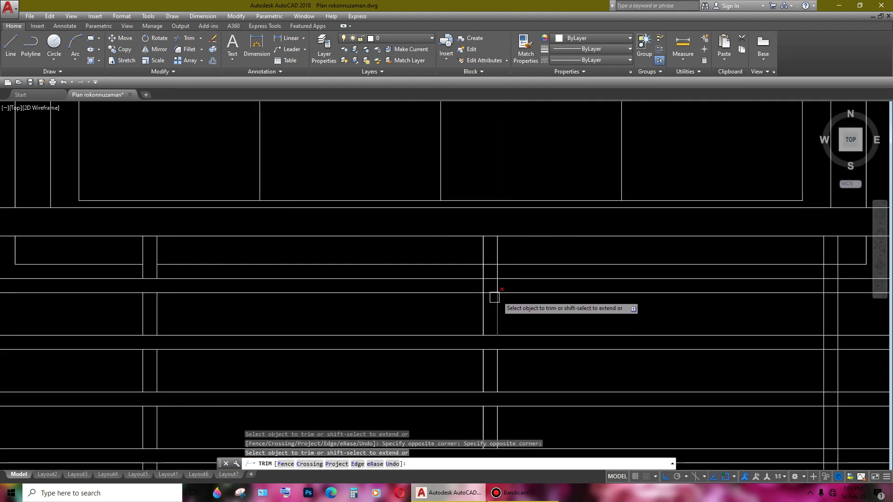
scroll(495, 297, "up", 3)
- Trim away the horizontal line pieces lying between the pillar edges
left_click(493, 277)
left_click(464, 161)
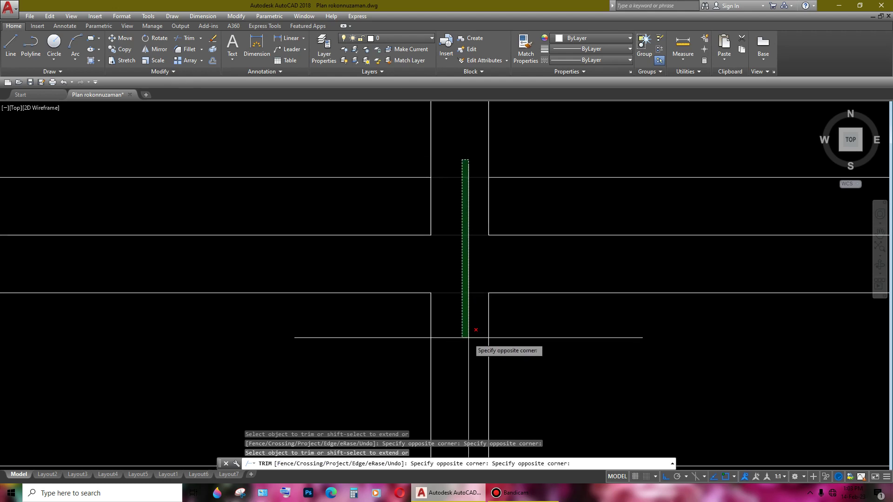
scroll(689, 311, "down", 2)
scroll(465, 270, "up", 1)
scroll(511, 221, "up", 1)
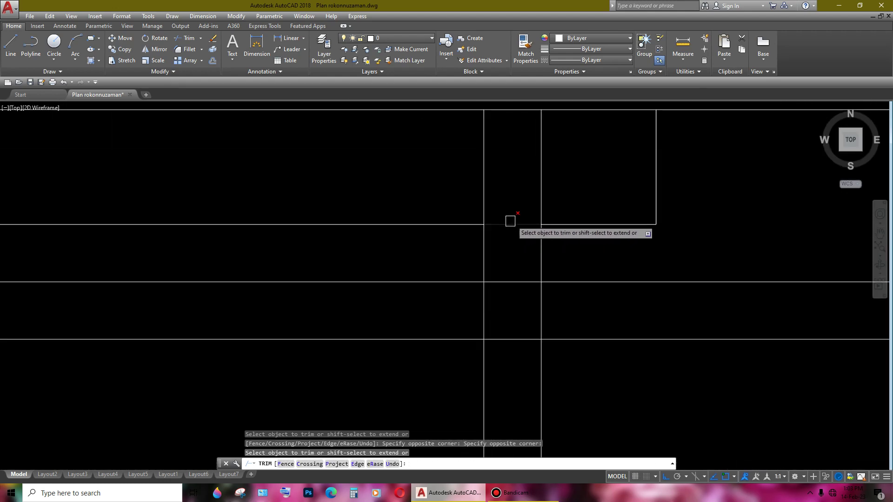
left_click(517, 377)
left_click(424, 308)
scroll(582, 360, "down", 3)
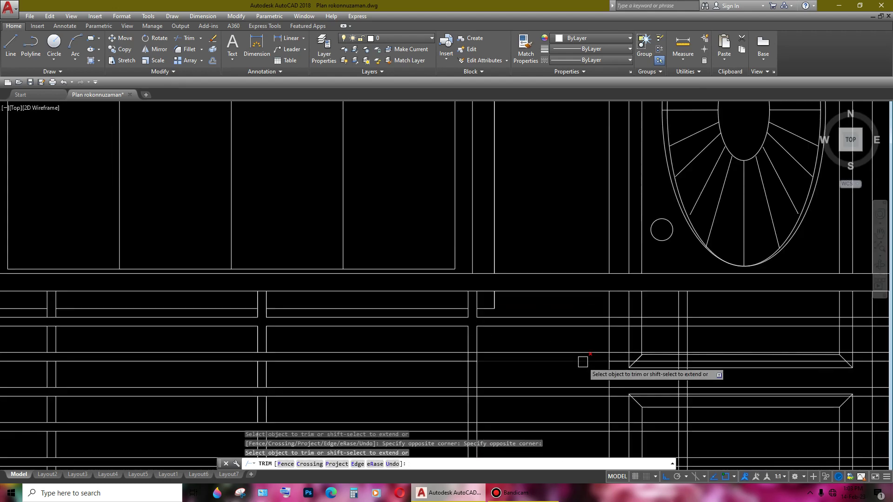
middle_click_drag(599, 329, 599, 319)
scroll(393, 240, "up", 2)
scroll(396, 195, "up", 2)
left_click(410, 159)
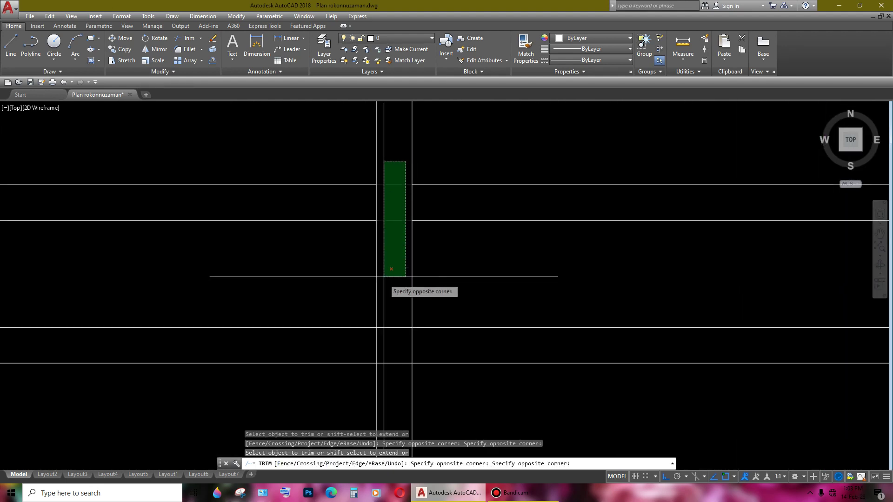
left_click(386, 279)
scroll(343, 204, "down", 2)
scroll(449, 255, "up", 2)
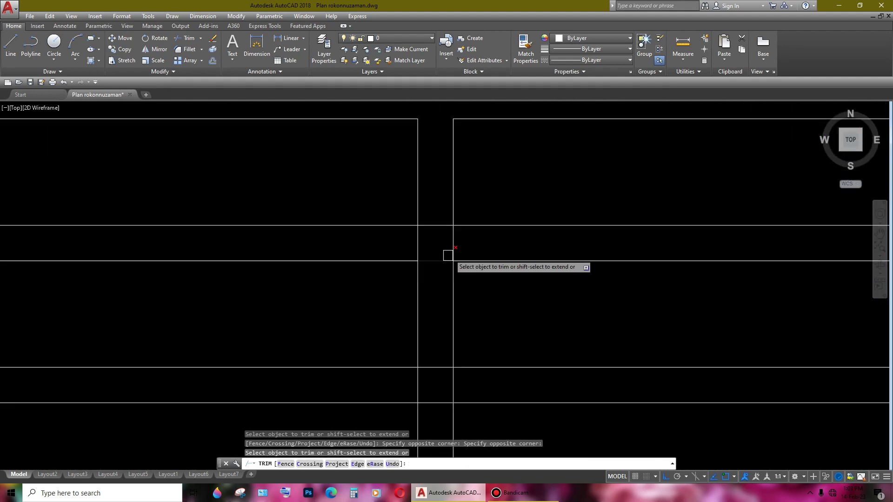
- Trim the next gap's lines and the short horizontal line stub
left_click(470, 245)
scroll(500, 325, "down", 2)
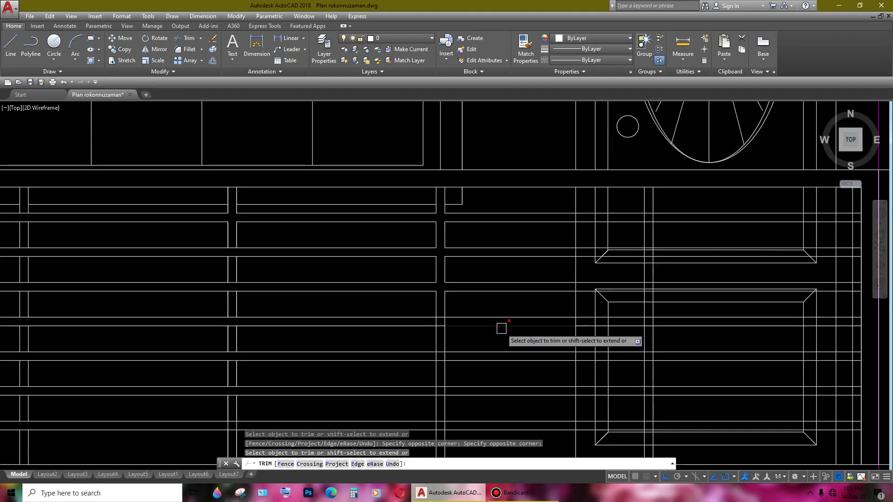
scroll(449, 281, "up", 1)
scroll(445, 275, "up", 1)
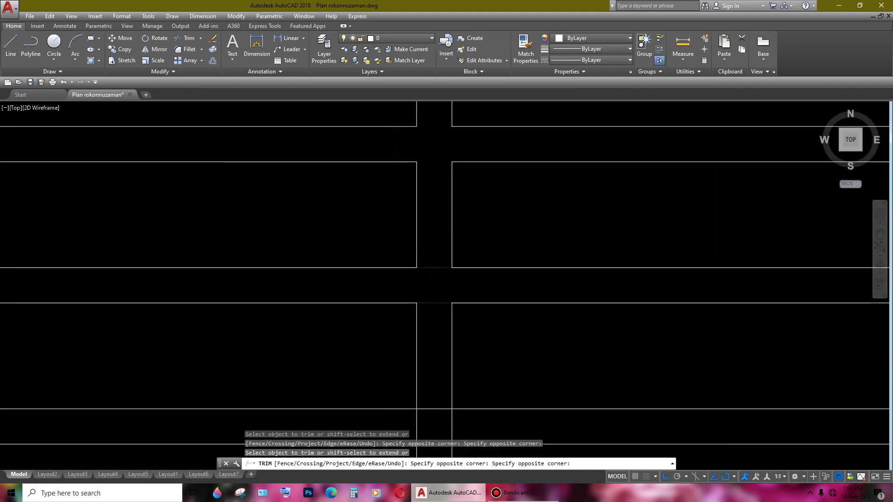
scroll(473, 284, "down", 2)
scroll(463, 295, "up", 1)
scroll(465, 312, "up", 1)
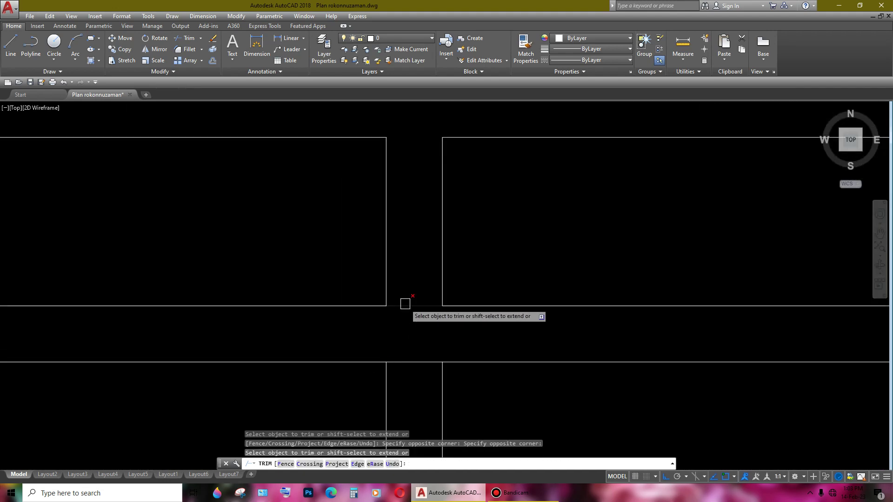
scroll(437, 363, "down", 2)
scroll(453, 307, "up", 1)
scroll(458, 315, "up", 1)
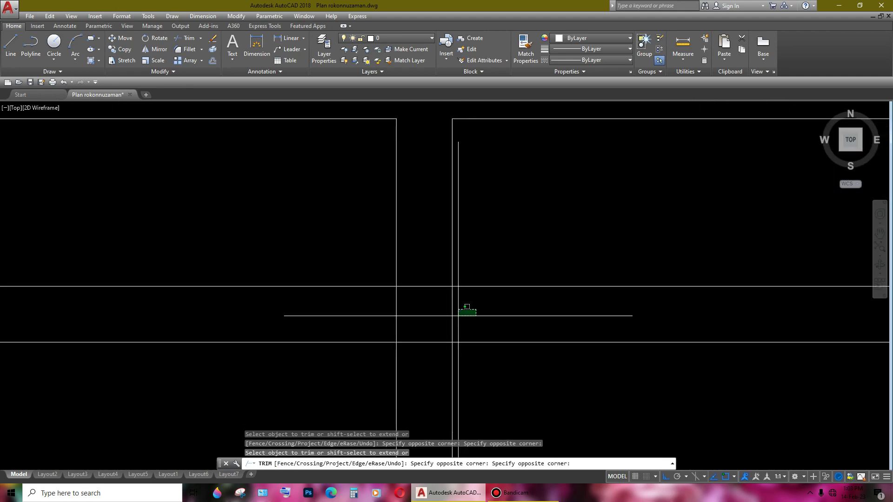
scroll(407, 369, "down", 2)
scroll(449, 279, "up", 2)
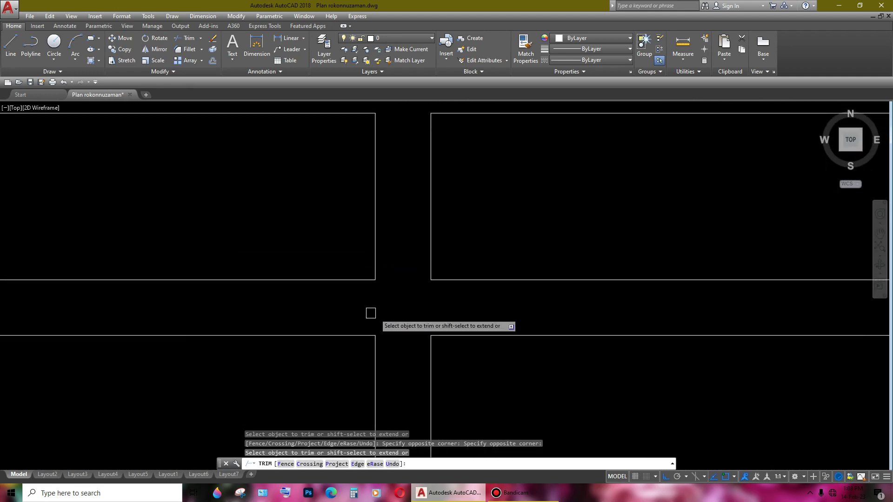
scroll(465, 313, "down", 2)
scroll(529, 339, "up", 1)
scroll(521, 337, "up", 1)
left_click(520, 337)
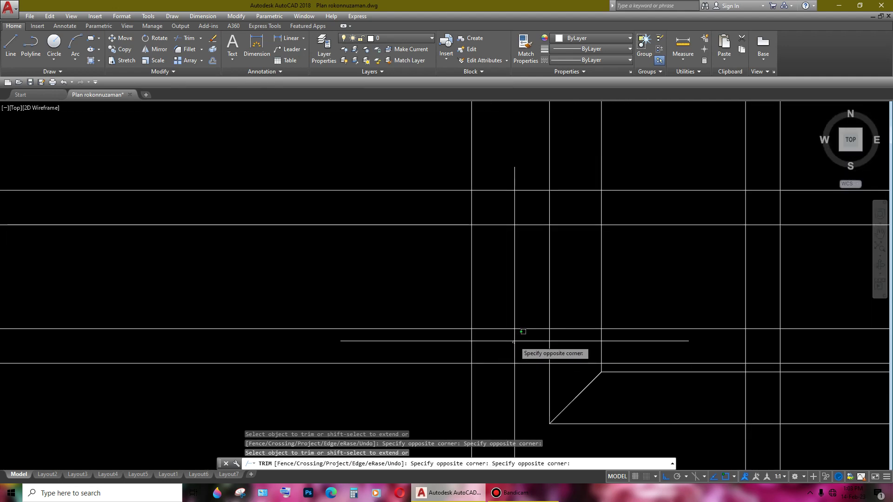
left_click(524, 332)
scroll(605, 325, "down", 2)
scroll(651, 298, "up", 1)
scroll(512, 228, "up", 1)
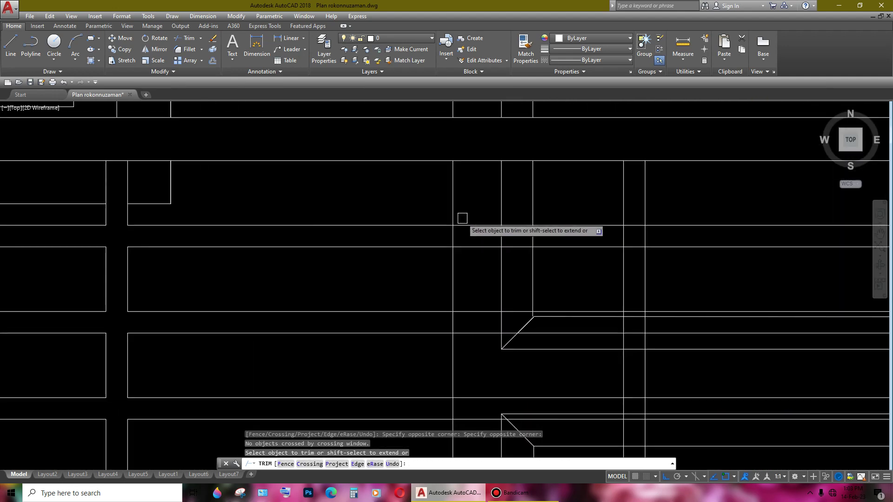
scroll(605, 237, "up", 1)
scroll(522, 265, "down", 1)
scroll(581, 259, "up", 1)
left_click(583, 257)
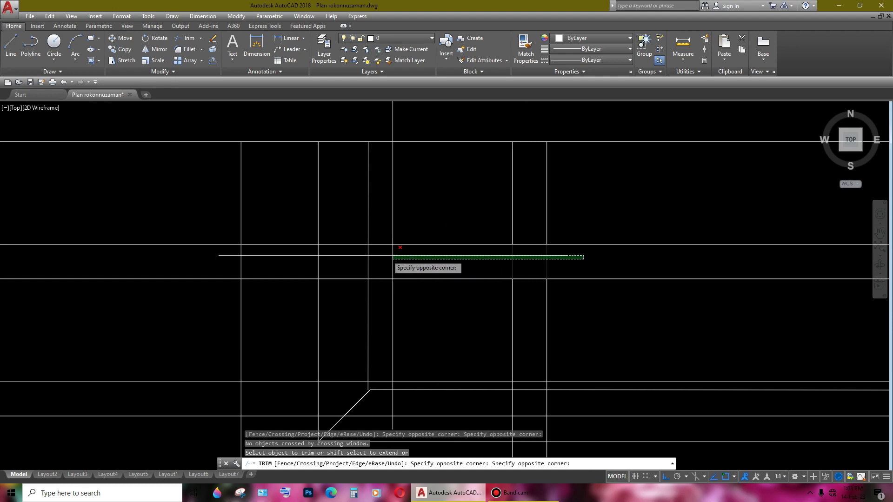
scroll(582, 257, "up", 1)
left_click(582, 258)
scroll(535, 274, "down", 2)
scroll(544, 289, "up", 1)
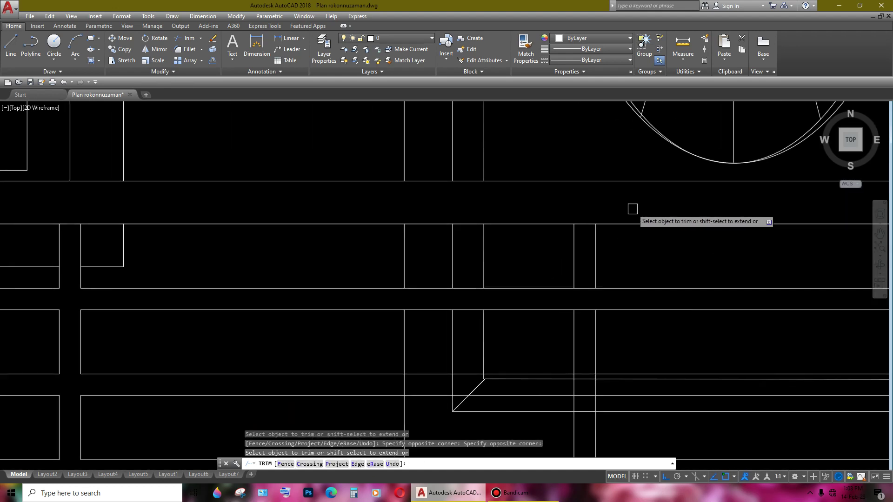
scroll(586, 212, "down", 2)
scroll(535, 230, "up", 2)
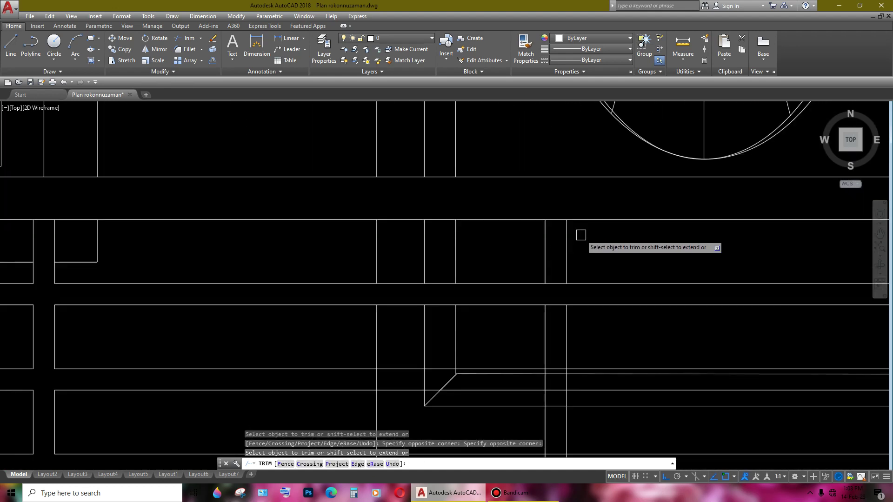
scroll(556, 193, "up", 2)
- Trim the overlapping line pieces at the balcony edge
left_click(548, 186)
left_click(540, 328)
scroll(540, 328, "down", 3)
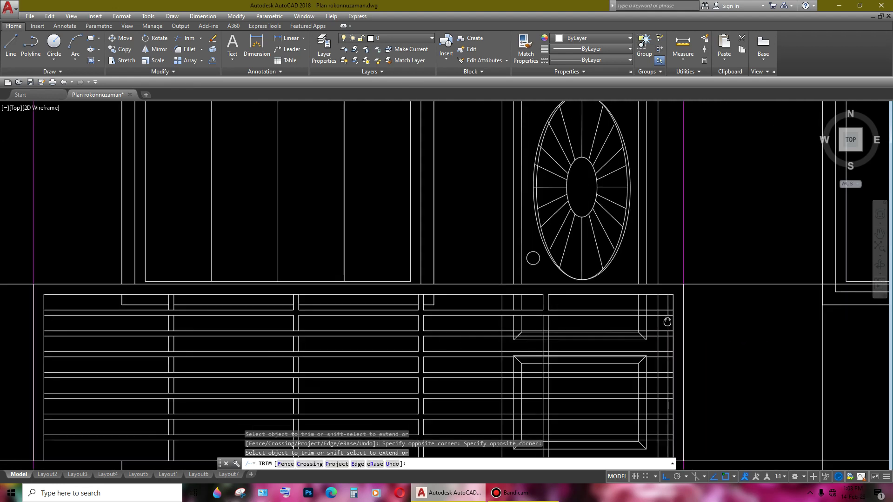
scroll(529, 285, "up", 1)
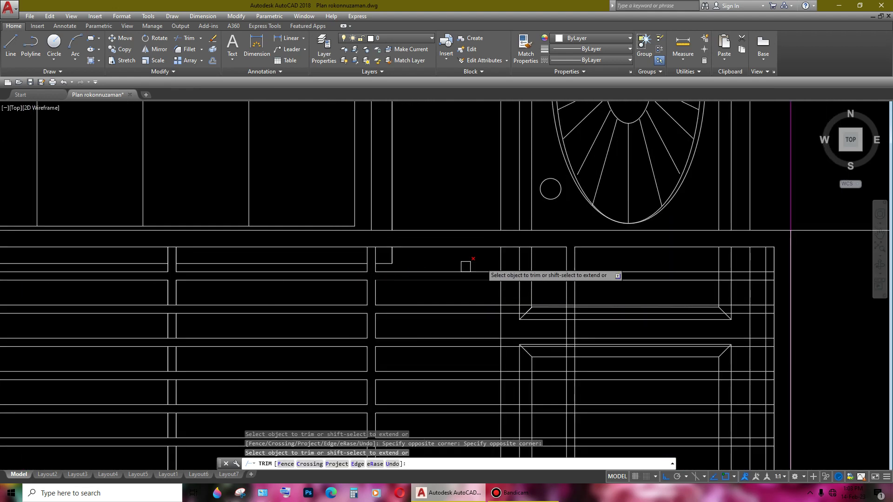
scroll(511, 247, "down", 2)
scroll(569, 226, "up", 1)
scroll(573, 206, "up", 1)
scroll(575, 247, "down", 2)
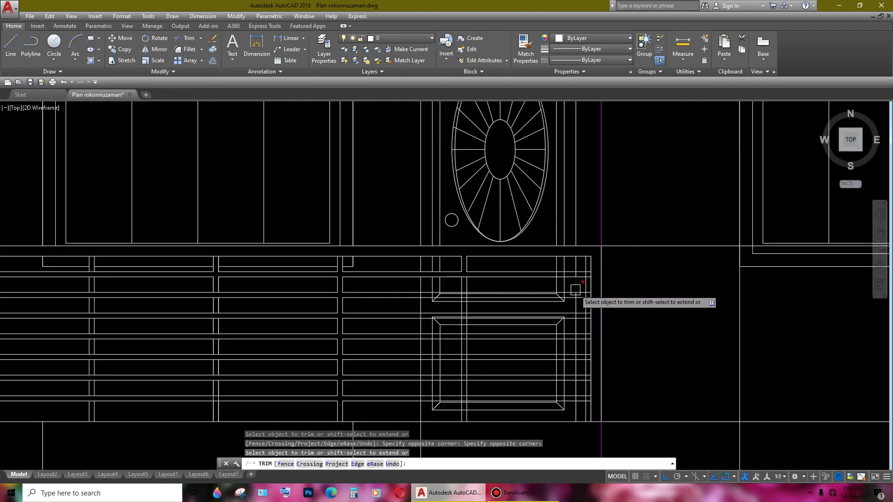
scroll(576, 290, "up", 1)
scroll(442, 235, "up", 2)
scroll(491, 227, "up", 2)
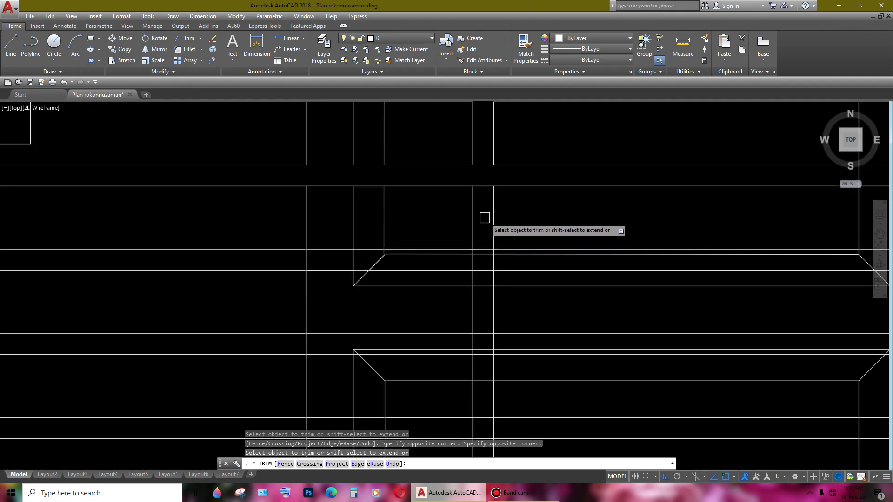
scroll(485, 218, "up", 2)
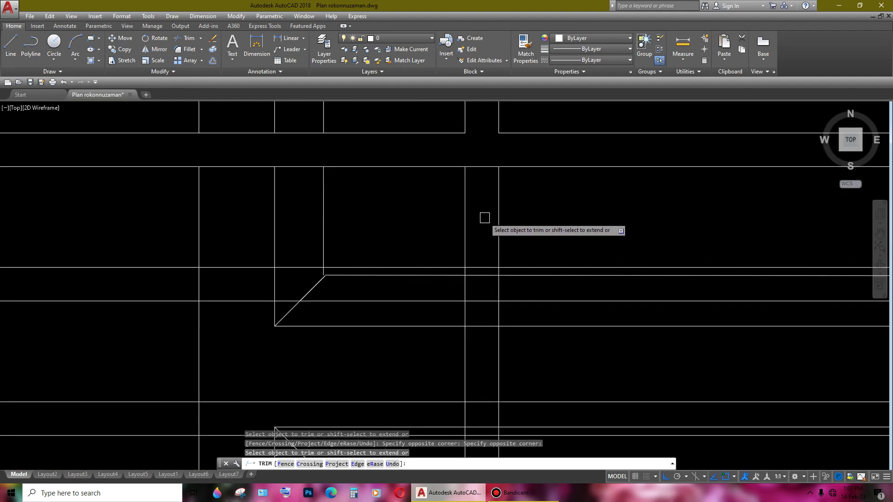
scroll(446, 293, "down", 6)
scroll(461, 297, "up", 2)
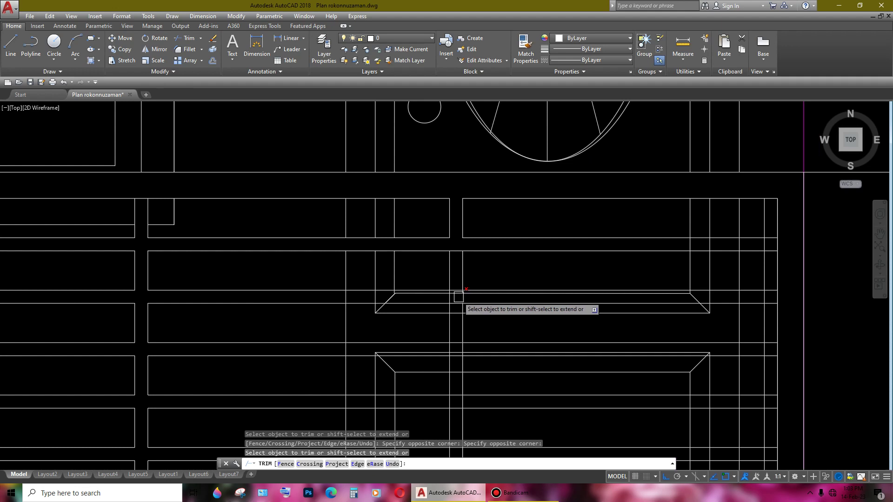
scroll(356, 298, "up", 1)
scroll(355, 299, "up", 3)
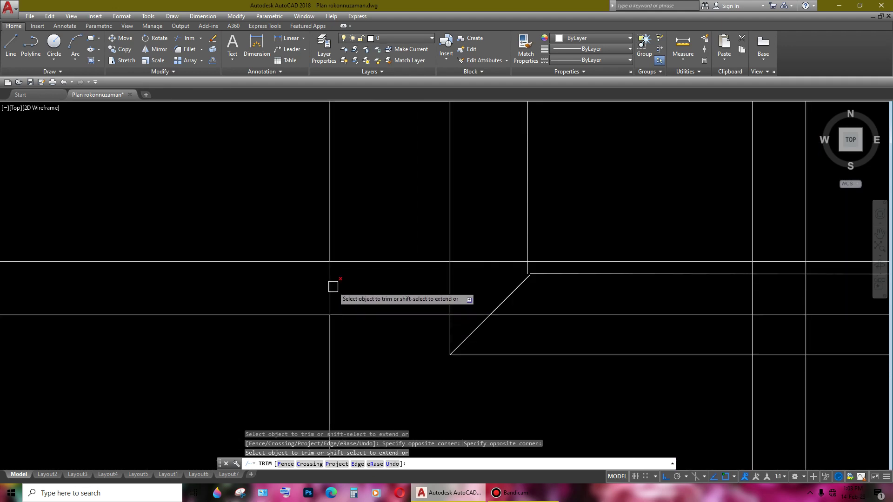
scroll(334, 285, "down", 3)
scroll(380, 299, "up", 1)
scroll(467, 290, "up", 1)
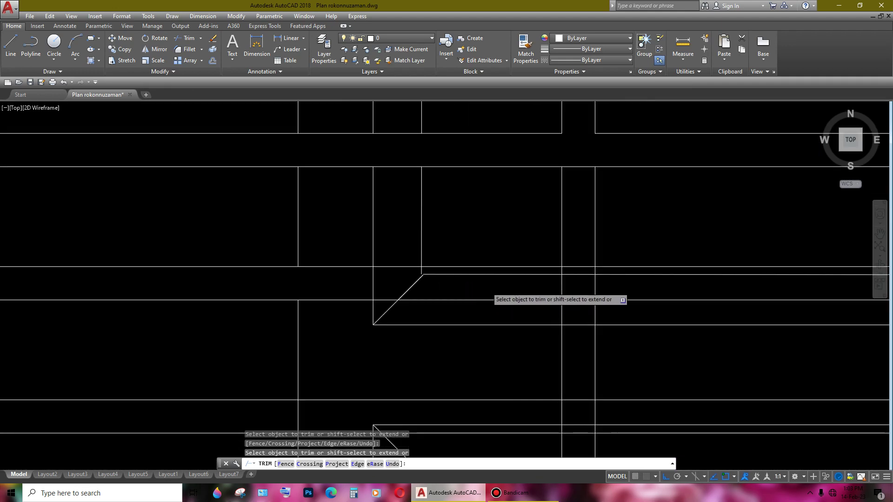
- Trim the crossed horizontal wall segment and, via crossing window, the railing's right-end lines
left_click(343, 287)
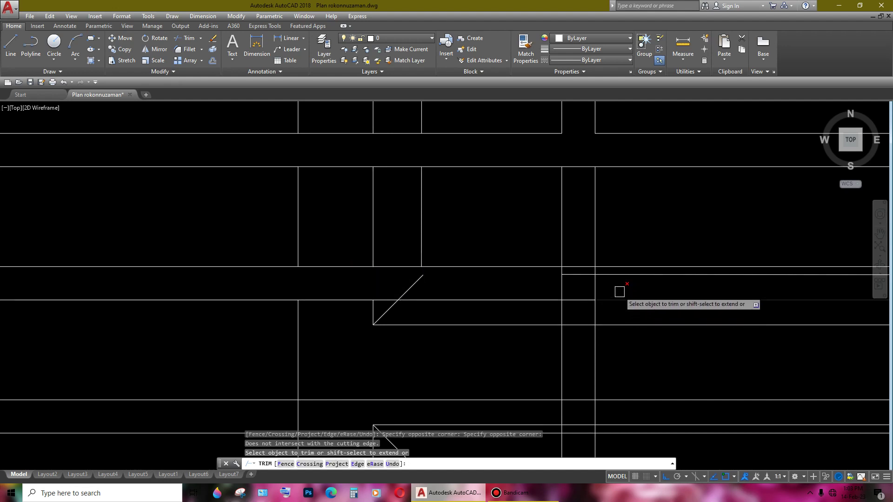
scroll(620, 292, "up", 1)
left_click(586, 278)
left_click(610, 287)
scroll(614, 307, "down", 3)
scroll(497, 303, "up", 1)
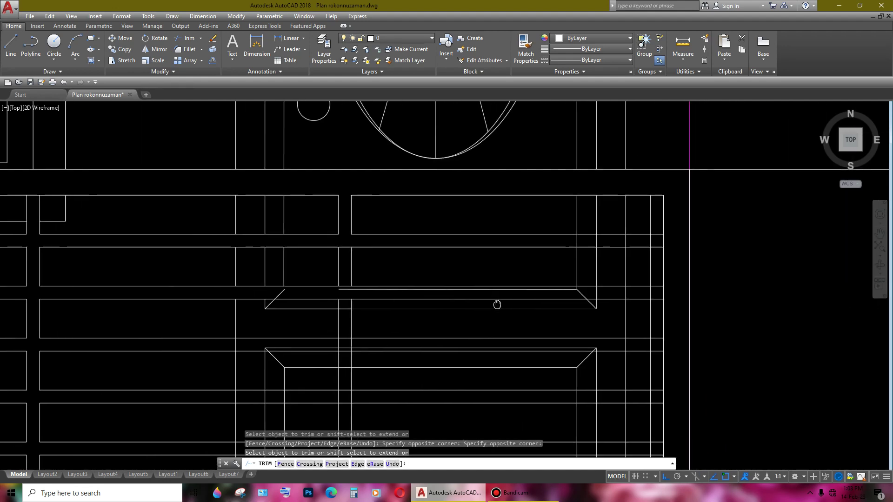
scroll(613, 300, "up", 1)
scroll(742, 289, "up", 1)
scroll(741, 289, "down", 1)
scroll(702, 303, "up", 1)
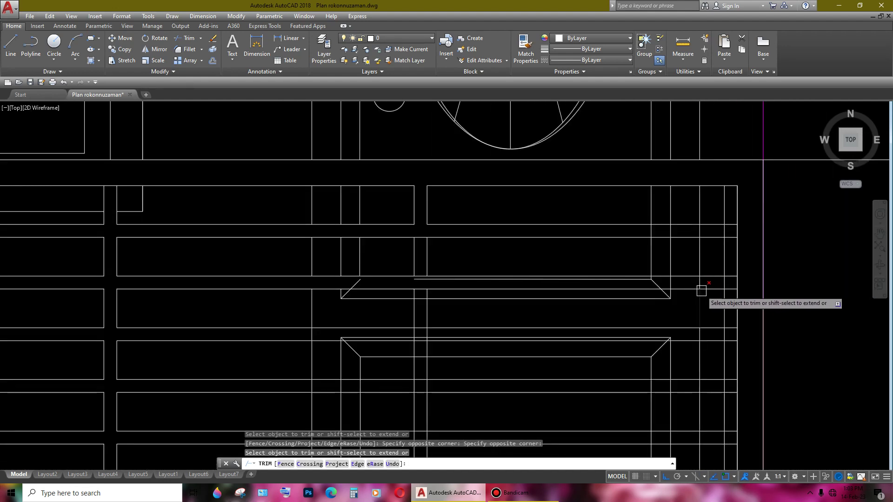
mouse_move(702, 293)
middle_mouse_down()
mouse_move(633, 300)
mouse_move(634, 279)
mouse_move(658, 279)
middle_mouse_up()
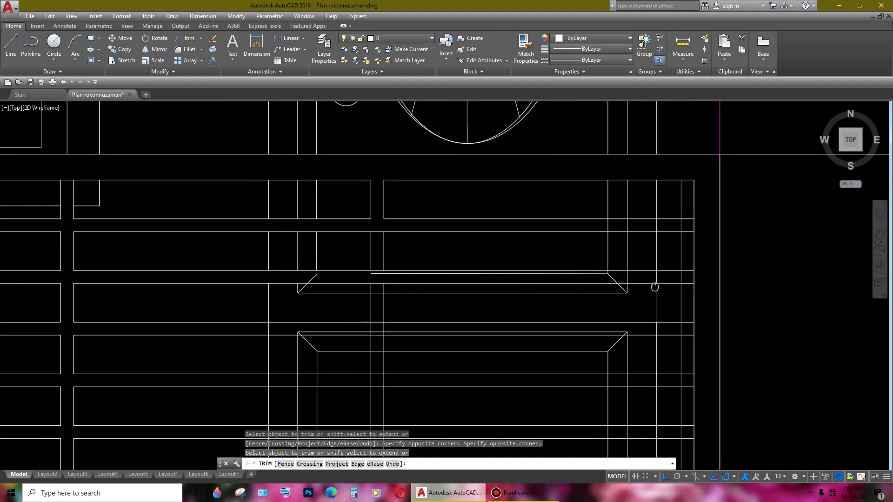
scroll(682, 281, "up", 1)
scroll(681, 280, "down", 1)
mouse_move(707, 293)
middle_mouse_down()
mouse_move(677, 279)
mouse_move(672, 253)
mouse_move(658, 279)
mouse_move(662, 235)
mouse_move(651, 381)
middle_mouse_up()
scroll(660, 245, "up", 1)
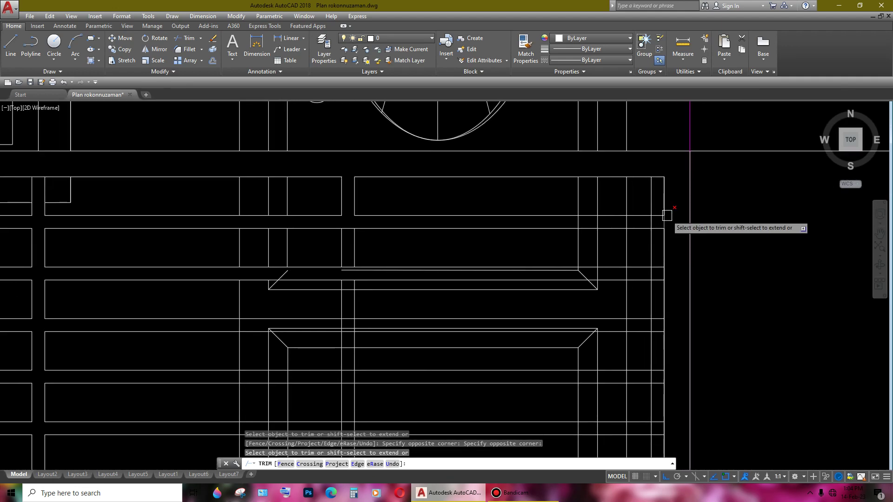
scroll(666, 231, "up", 1)
- End trimming and delete the stray vertical line at the plan's right end
key("Escape")
left_click(646, 164)
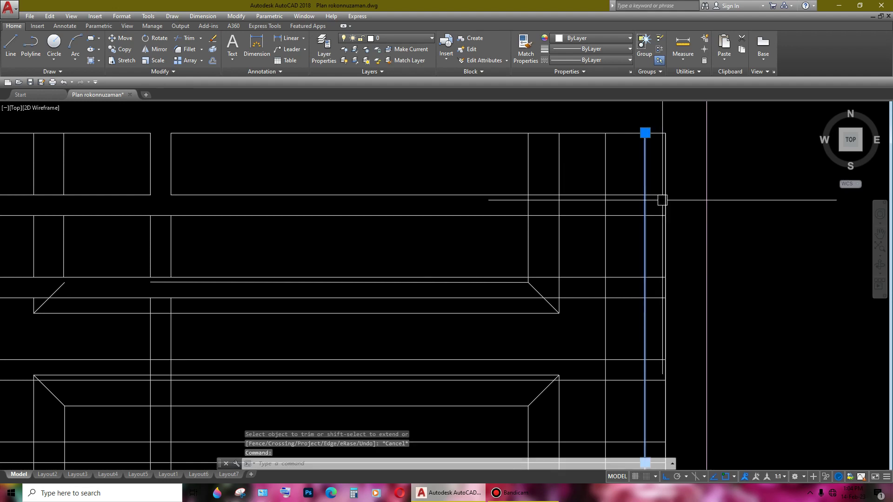
scroll(660, 210, "down", 2)
key("Delete")
scroll(665, 285, "up", 2)
scroll(634, 286, "down", 2)
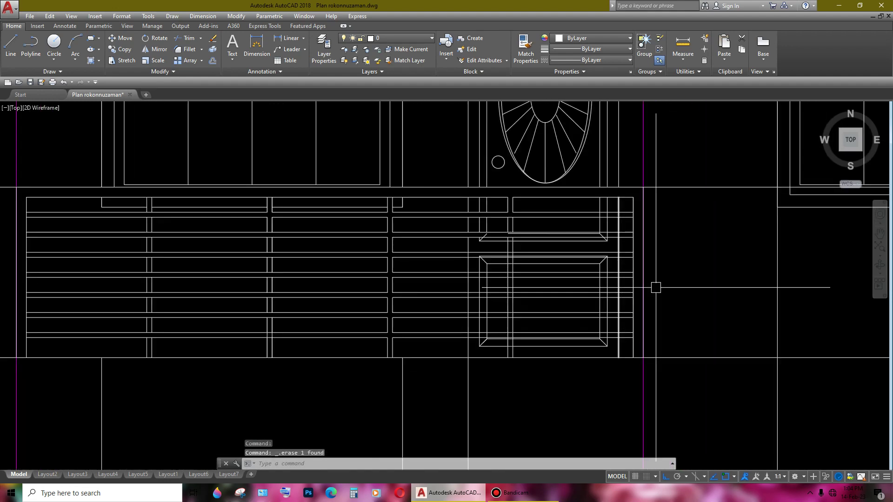
middle_click_drag(654, 285, 650, 287)
scroll(603, 241, "up", 2)
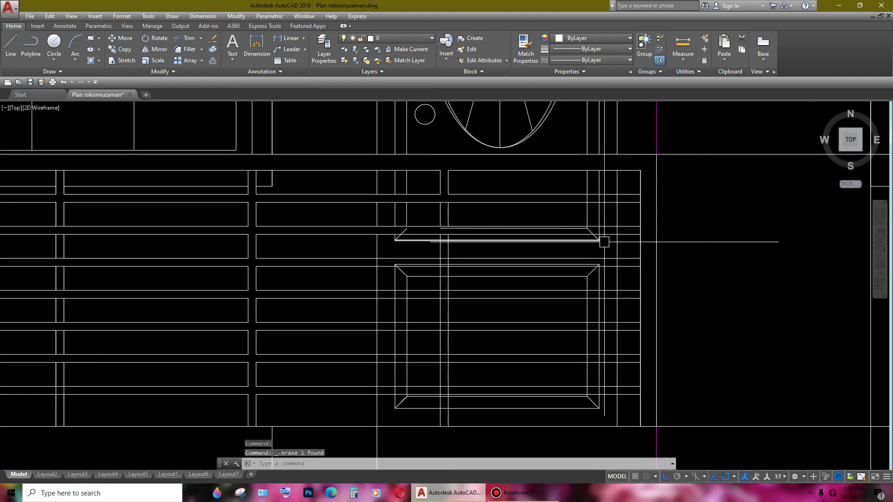
mouse_move(468, 278)
middle_mouse_down()
mouse_move(540, 291)
mouse_move(554, 278)
mouse_move(517, 274)
middle_mouse_up()
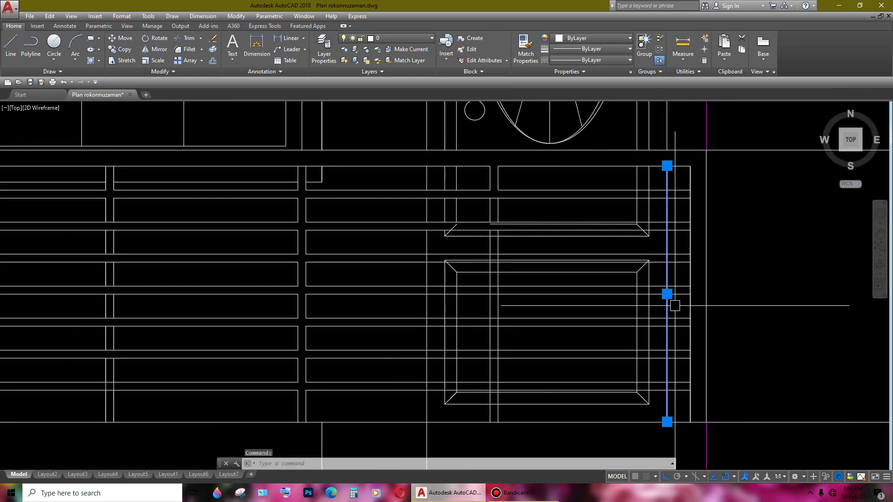
type("m")
- Move a vertical line to a new position, then cancel a second move of it
key("Return")
left_click(667, 422)
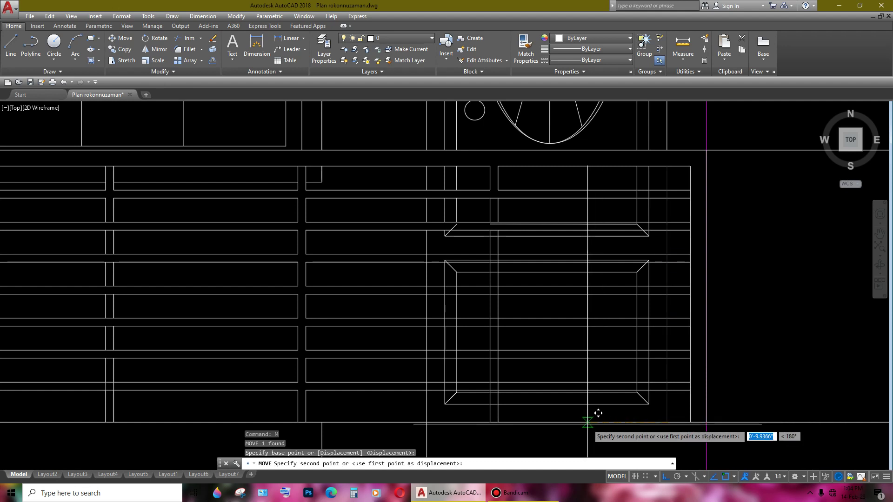
left_click(606, 411)
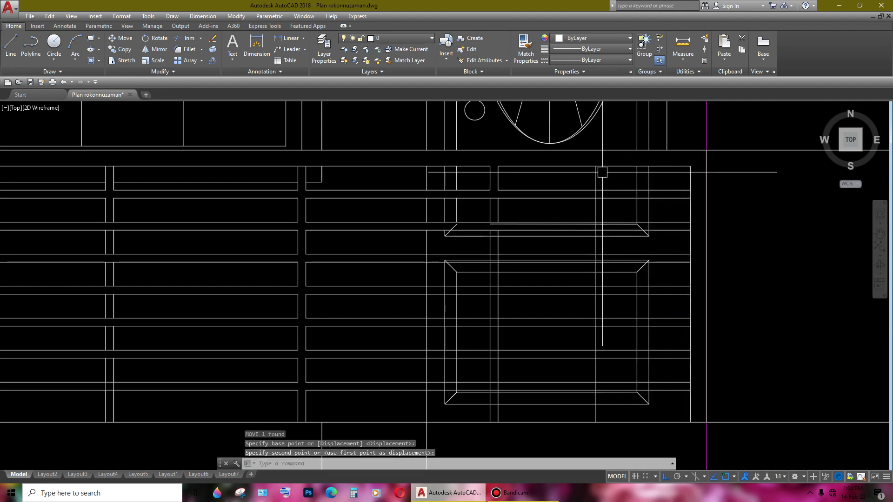
scroll(602, 172, "up", 2)
left_click(597, 175)
type("m")
key("Return")
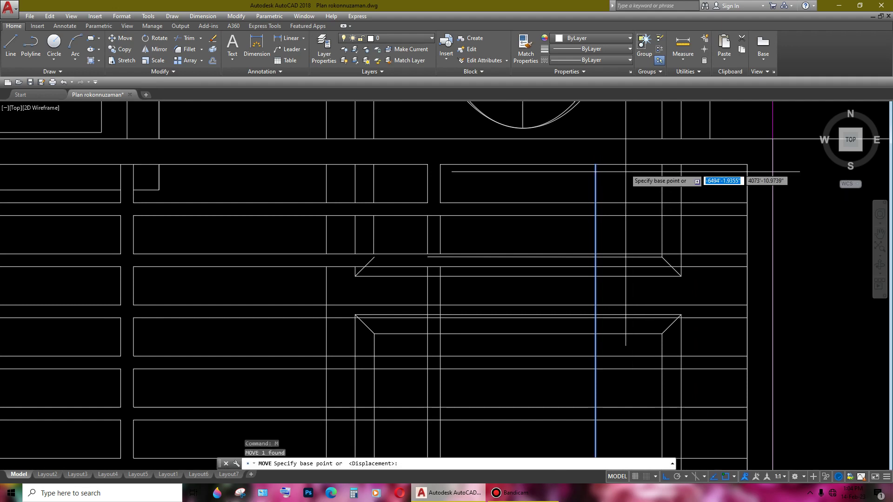
left_click(596, 164)
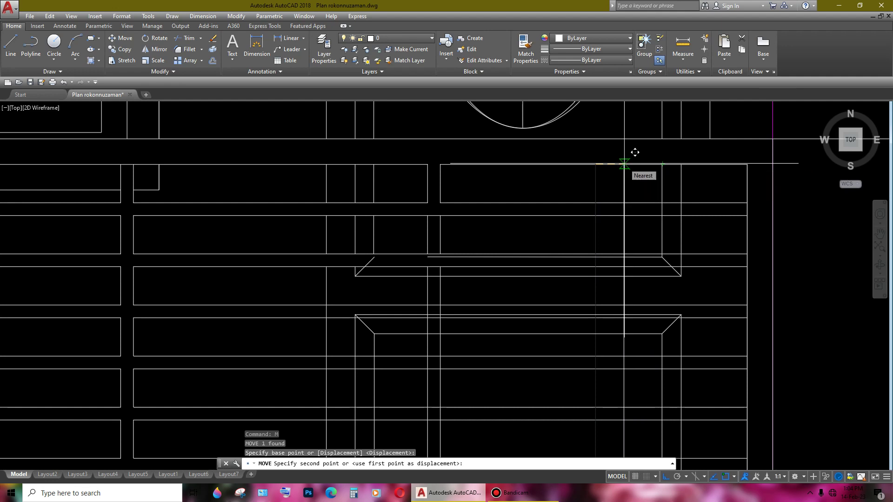
scroll(635, 152, "down", 3)
key("Escape")
- Delete the leftover vertical line near the railing's right end
scroll(629, 189, "up", 1)
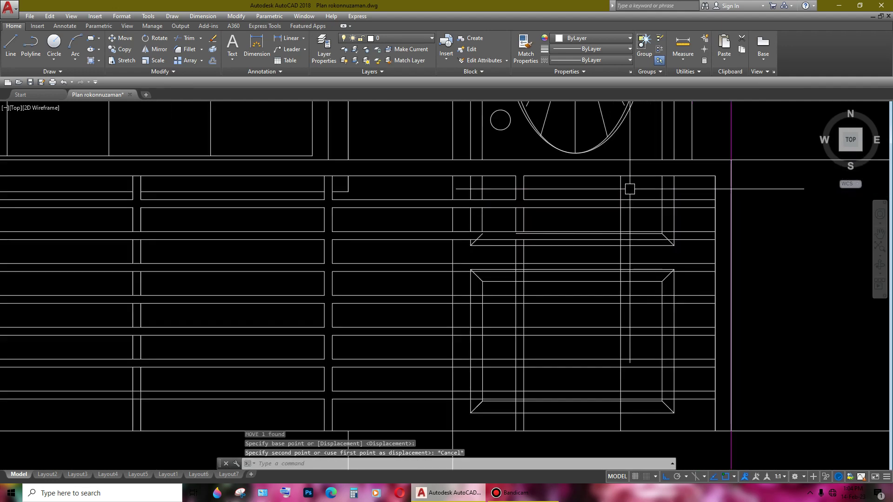
left_click(622, 188)
key("Delete")
middle_click_drag(702, 230, 601, 222)
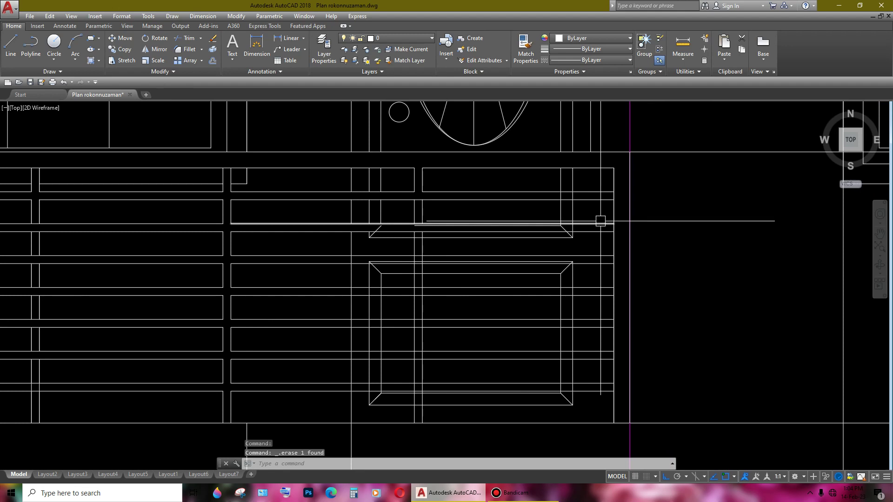
type("tr")
- Trim surplus wall line segments on the right side of the elevation, using every line as a cutting edge
key("Return")
key("Return")
scroll(607, 293, "up", 2)
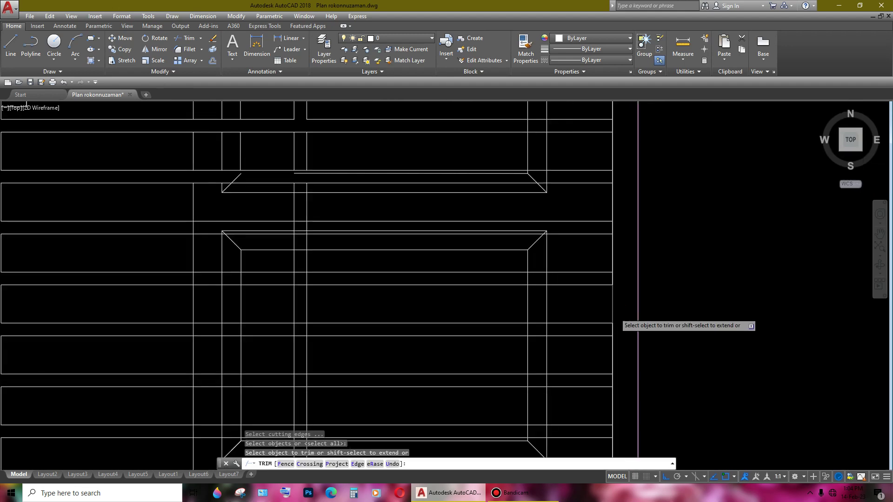
scroll(613, 282, "up", 2)
left_click(612, 262)
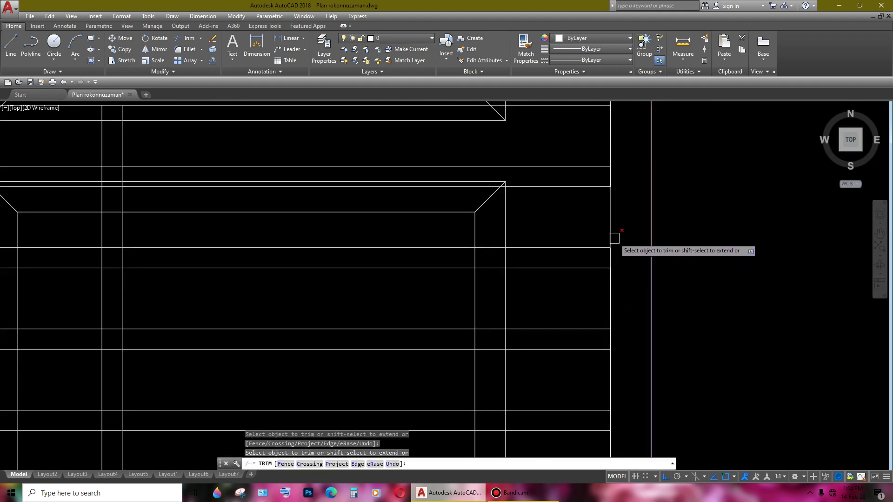
scroll(620, 210, "down", 4)
scroll(619, 208, "up", 3)
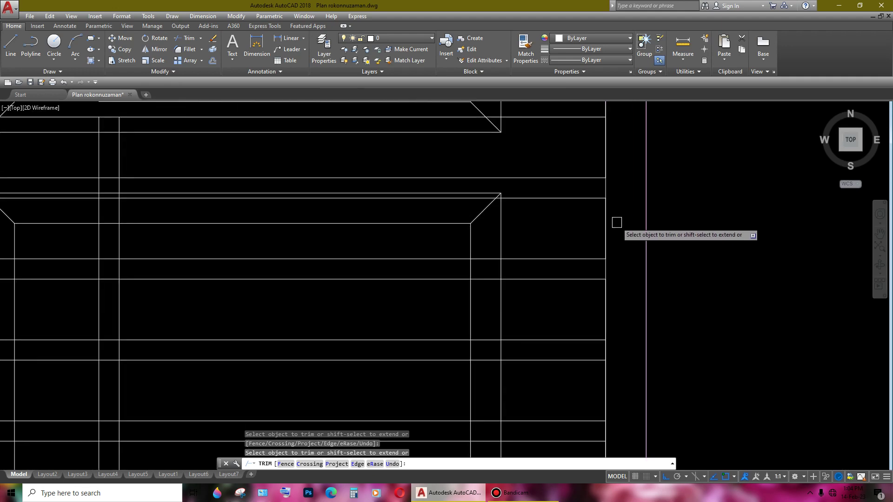
scroll(616, 224, "up", 3)
left_click_drag(616, 257, 592, 255)
scroll(586, 279, "up", 2)
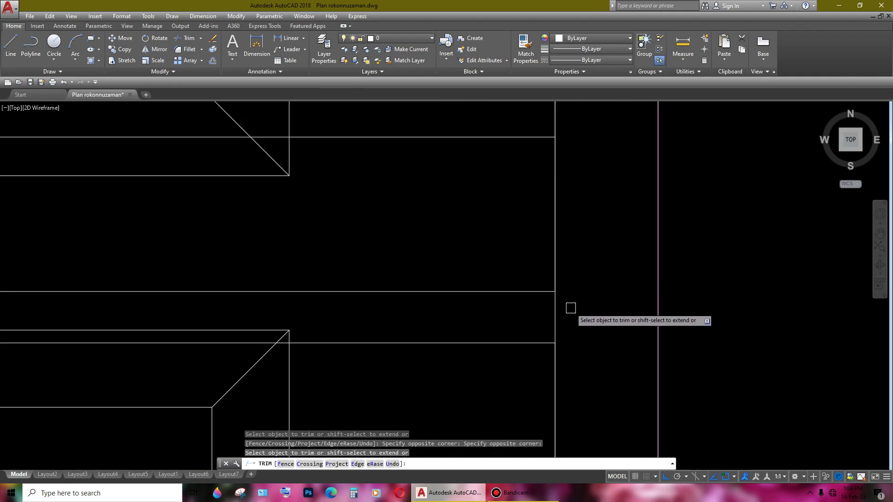
left_click_drag(569, 308, 494, 328)
scroll(582, 279, "down", 2)
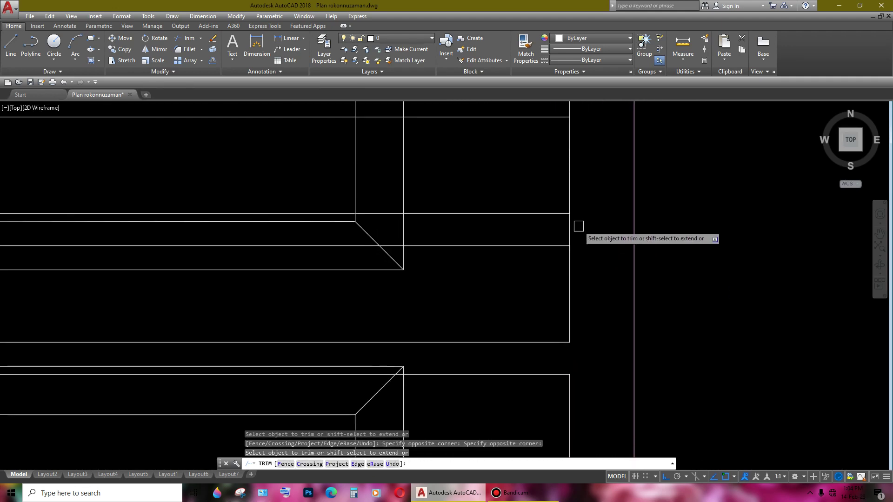
scroll(565, 275, "down", 3)
scroll(558, 265, "up", 2)
scroll(598, 237, "up", 1)
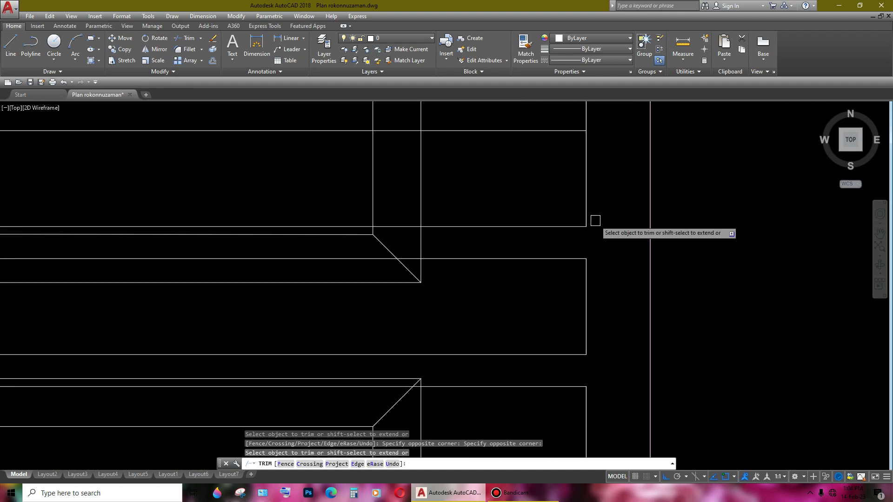
scroll(595, 221, "down", 1)
scroll(594, 214, "down", 2)
- Trim the excess projection lines near the chamfered corner with crossing windows
middle_click_drag(591, 266, 608, 214)
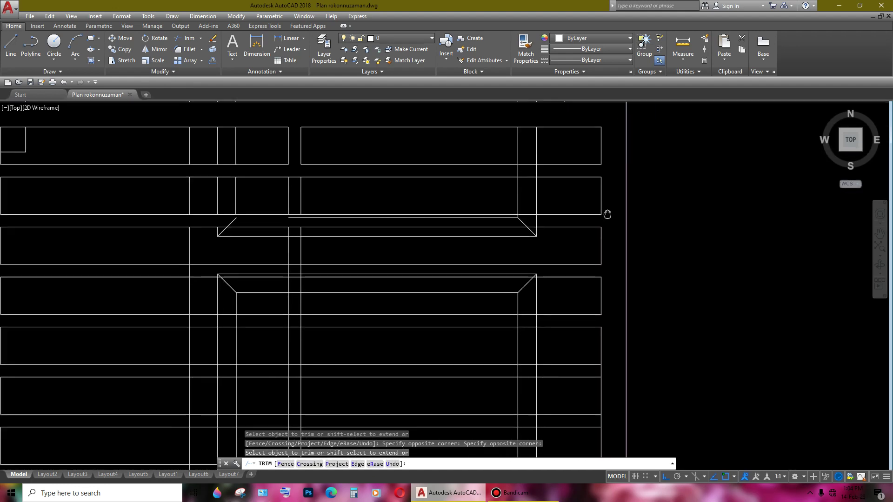
scroll(524, 157, "up", 2)
scroll(551, 226, "down", 2)
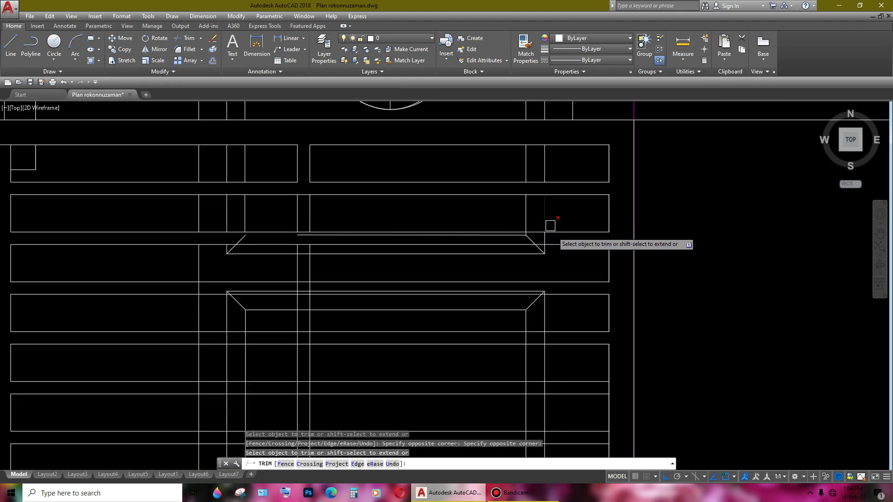
scroll(551, 225, "up", 1)
scroll(558, 222, "up", 3)
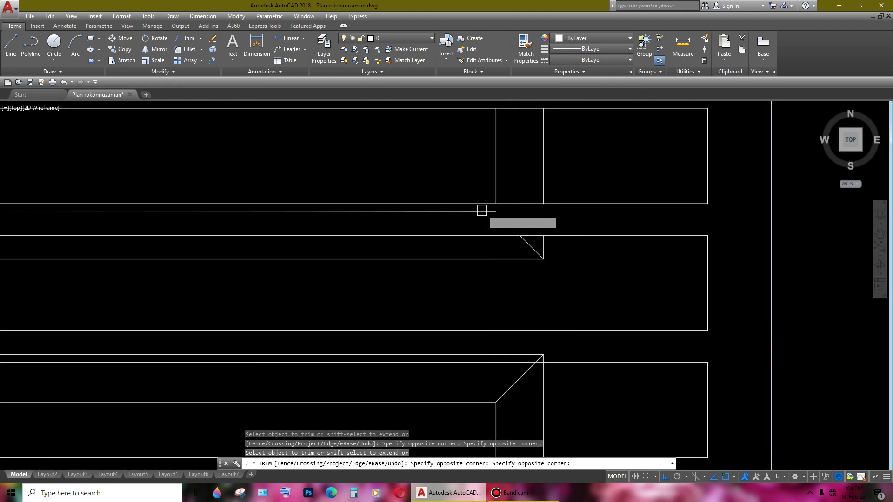
scroll(584, 247, "down", 3)
scroll(552, 253, "up", 2)
scroll(564, 233, "up", 1)
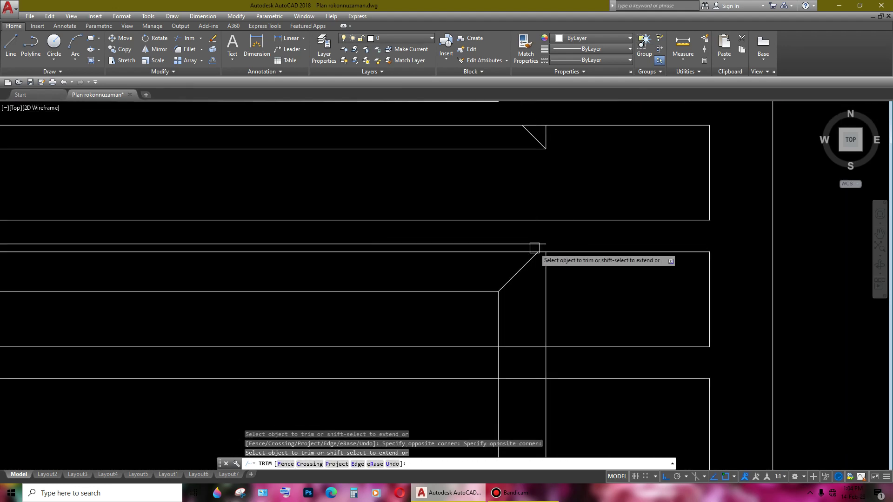
scroll(534, 248, "down", 3)
scroll(575, 215, "up", 2)
scroll(567, 259, "up", 1)
left_click_drag(549, 219, 488, 220)
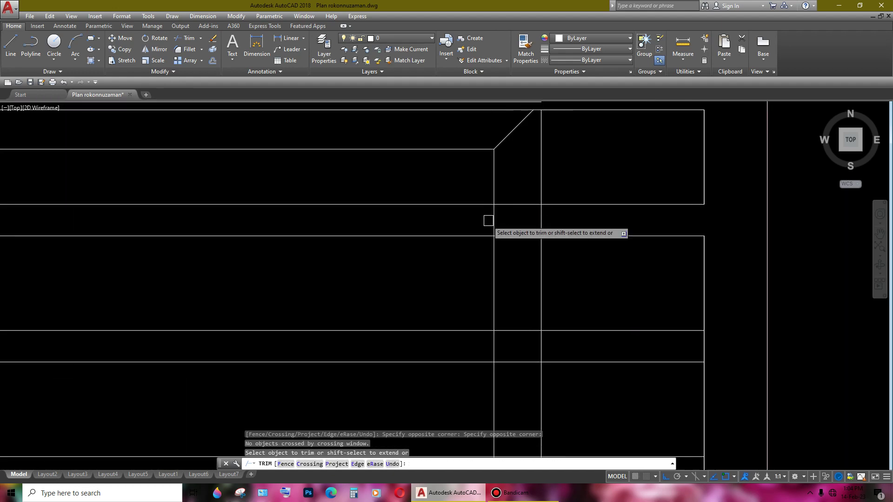
scroll(512, 228, "down", 2)
scroll(538, 237, "up", 3)
left_click_drag(588, 223, 481, 245)
scroll(480, 246, "down", 2)
scroll(591, 205, "up", 2)
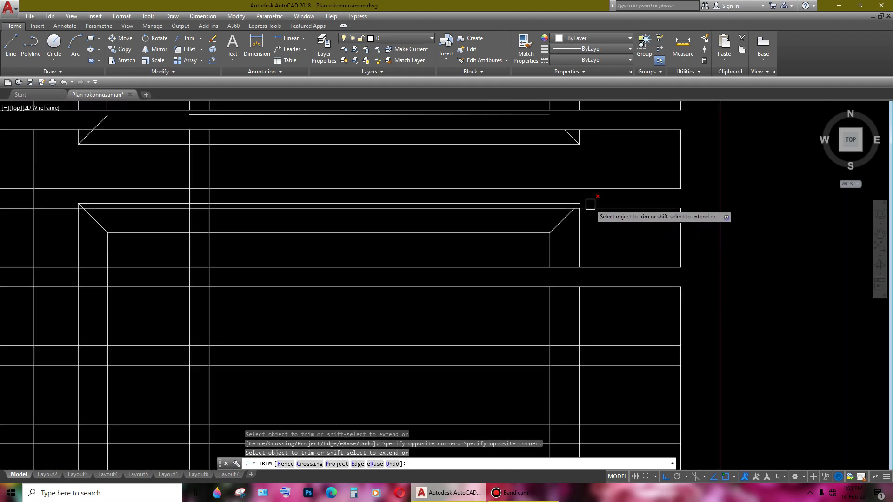
scroll(549, 271, "up", 3)
- Trim the short crossed line segments around the step rows with crossing selections
left_click(363, 293)
scroll(566, 239, "down", 3)
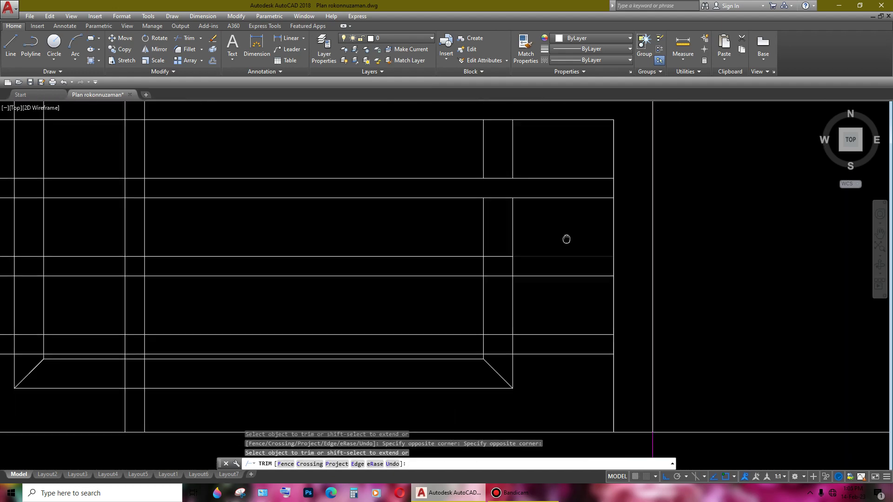
scroll(528, 219, "up", 4)
left_click(437, 217)
scroll(544, 286, "down", 3)
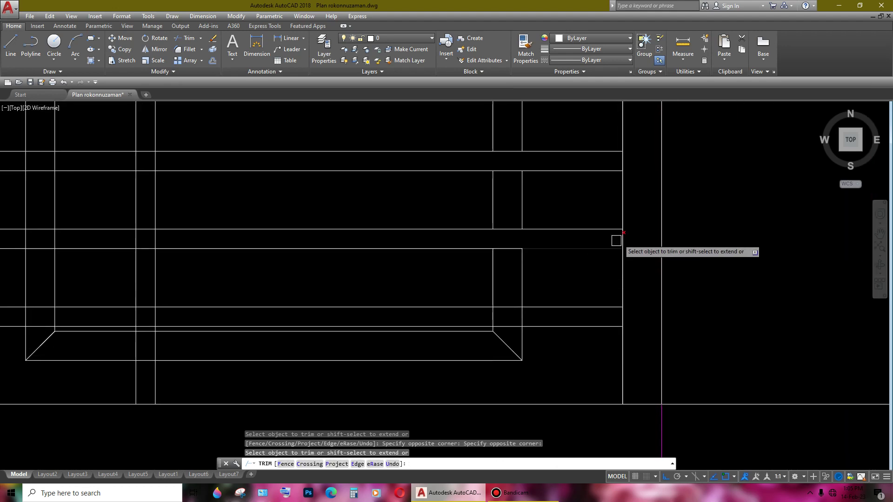
scroll(616, 239, "up", 2)
scroll(633, 249, "up", 2)
scroll(563, 293, "up", 2)
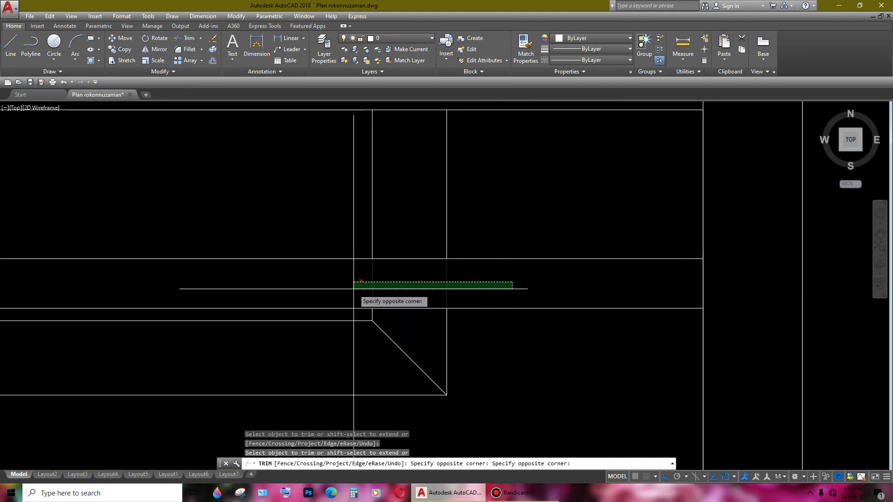
left_click(354, 288)
left_click(670, 284)
left_click(630, 326)
scroll(630, 325, "down", 3)
scroll(673, 347, "up", 1)
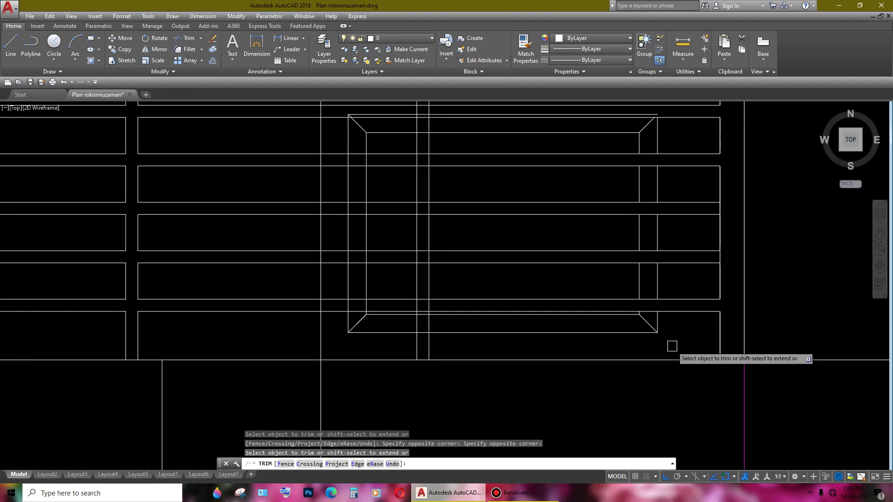
scroll(414, 321, "up", 4)
scroll(472, 282, "up", 2)
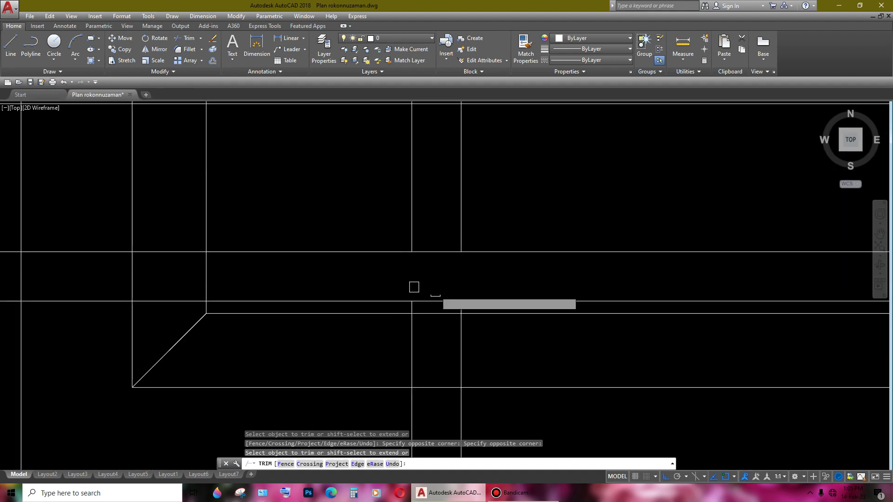
scroll(414, 287, "down", 5)
scroll(462, 308, "up", 5)
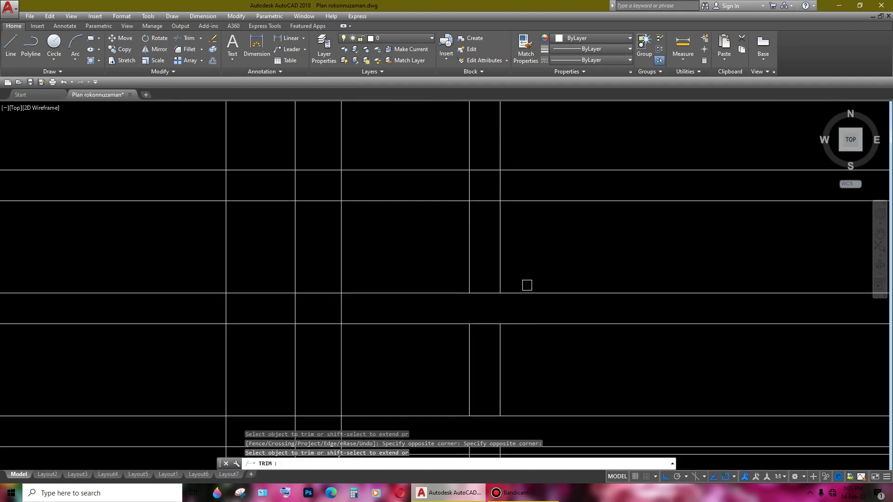
scroll(505, 274, "down", 5)
scroll(490, 232, "up", 5)
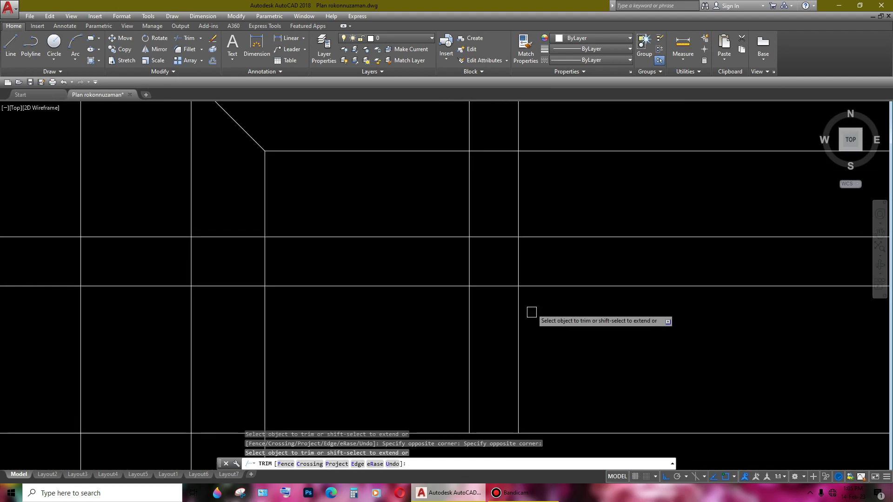
- Trim the remaining lines caught in crossing windows over the central steps
left_click(487, 260)
scroll(515, 299, "down", 3)
scroll(510, 296, "up", 3)
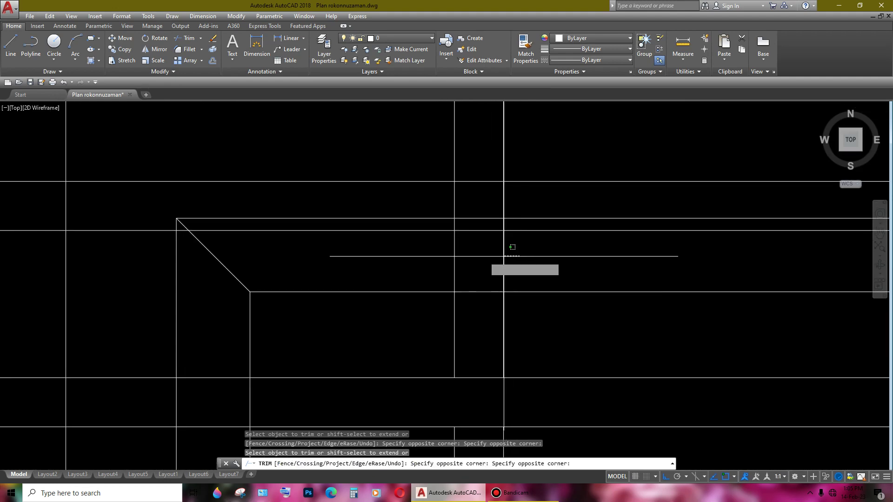
left_click(519, 256)
scroll(544, 347, "down", 4)
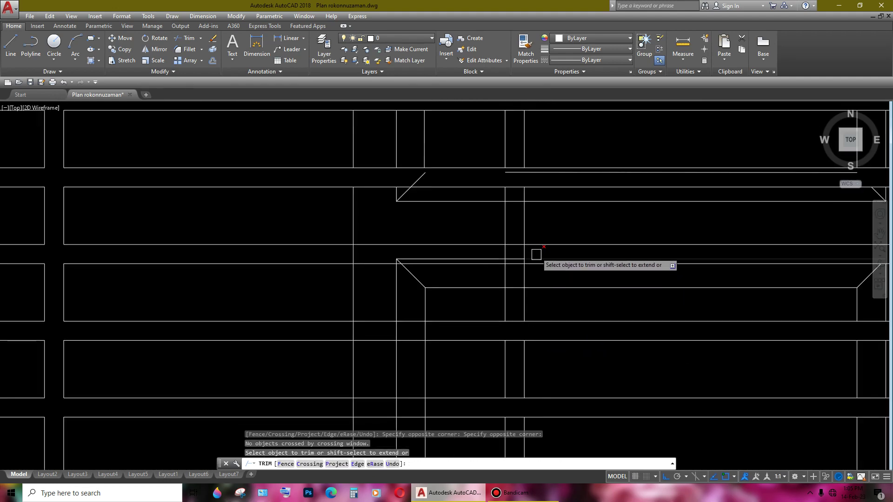
scroll(522, 313, "up", 4)
left_click(549, 313)
left_click(502, 303)
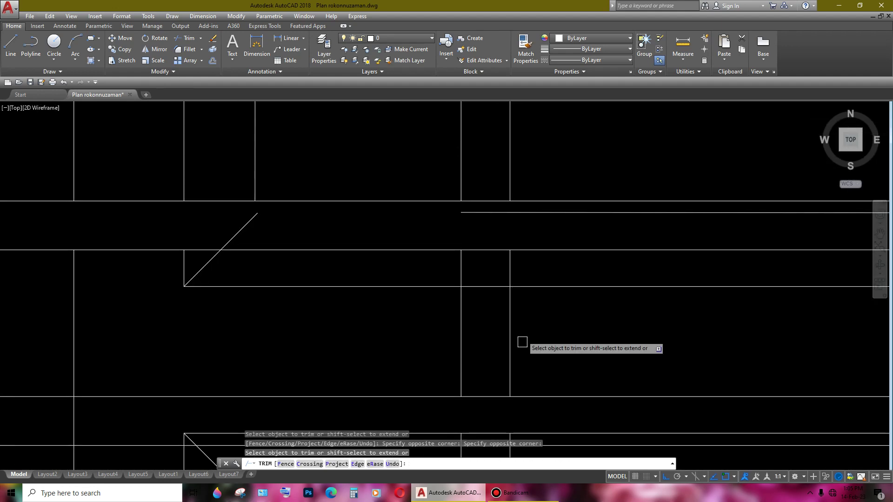
scroll(517, 265, "up", 2)
scroll(524, 276, "down", 4)
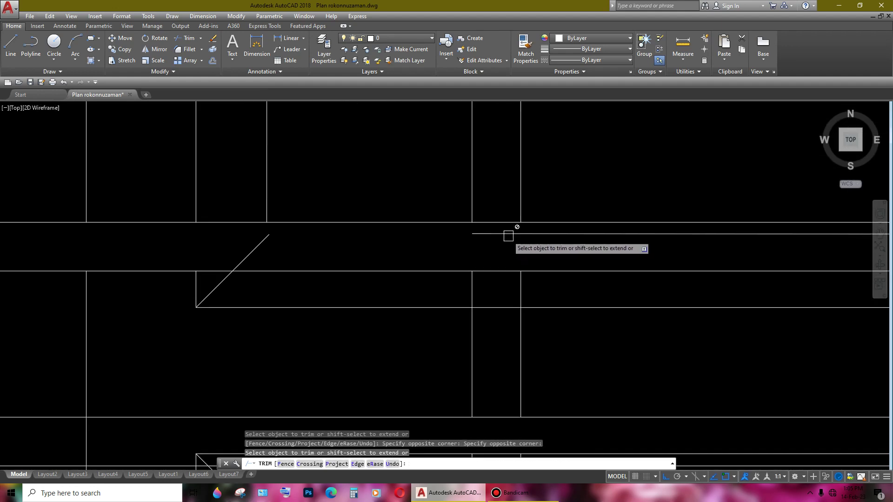
scroll(558, 296, "down", 4)
- Pan and zoom along the step rows to inspect the trimmed elevation
middle_click_drag(590, 303, 525, 292)
scroll(511, 261, "down", 1)
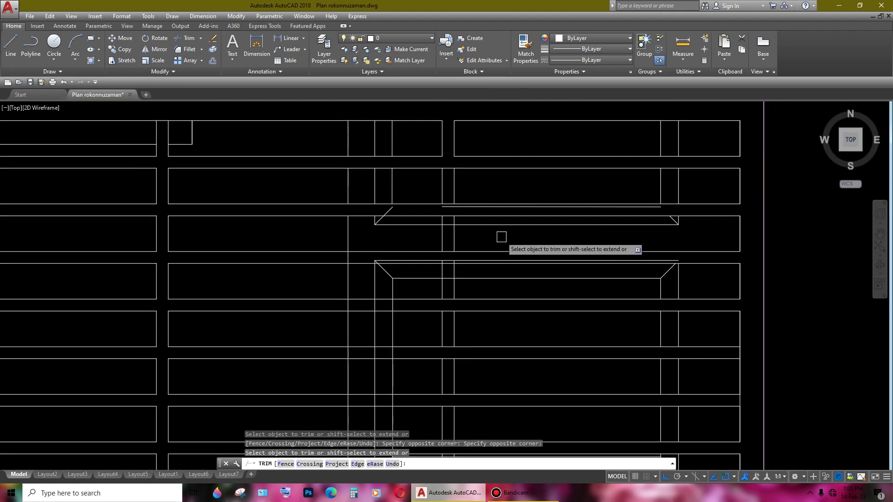
scroll(594, 273, "down", 3)
scroll(535, 297, "down", 1)
scroll(491, 318, "up", 6)
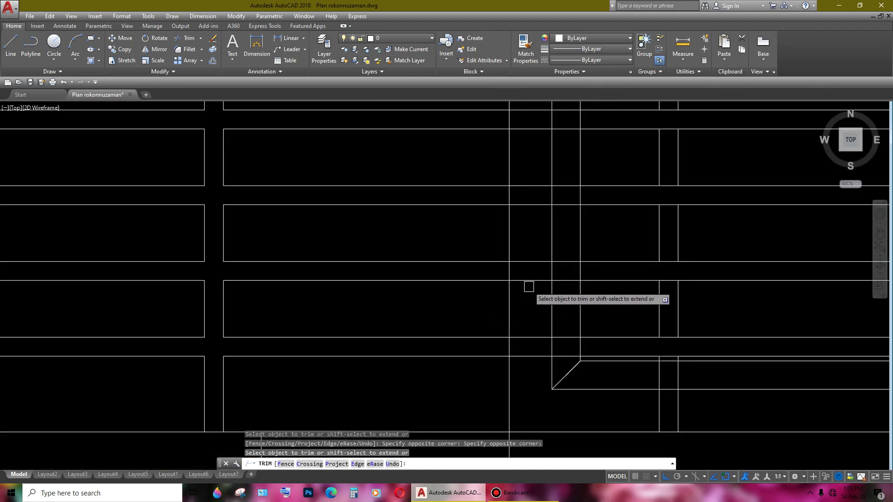
scroll(510, 346, "down", 5)
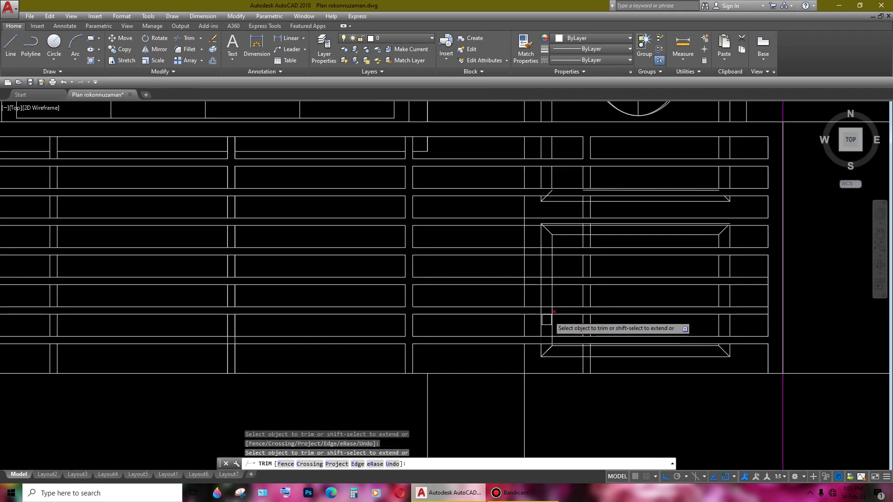
scroll(510, 326, "up", 1)
scroll(511, 320, "up", 2)
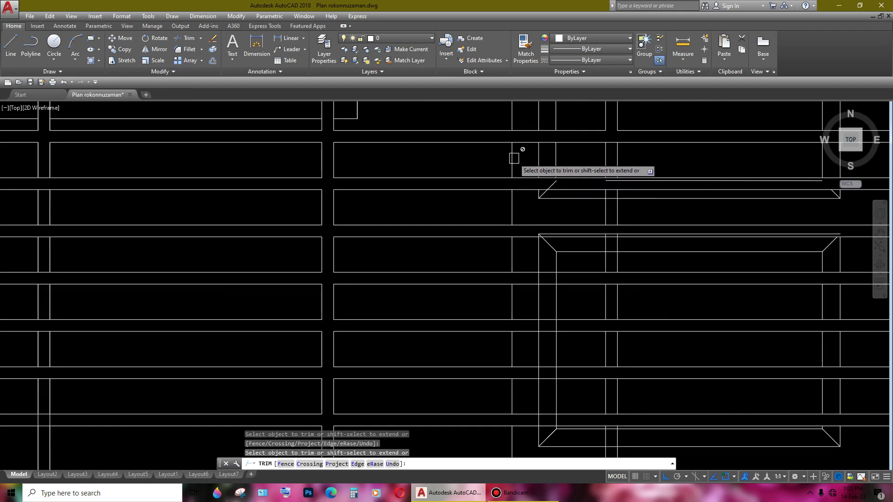
scroll(604, 293, "down", 3)
scroll(580, 310, "up", 3)
scroll(512, 278, "up", 4)
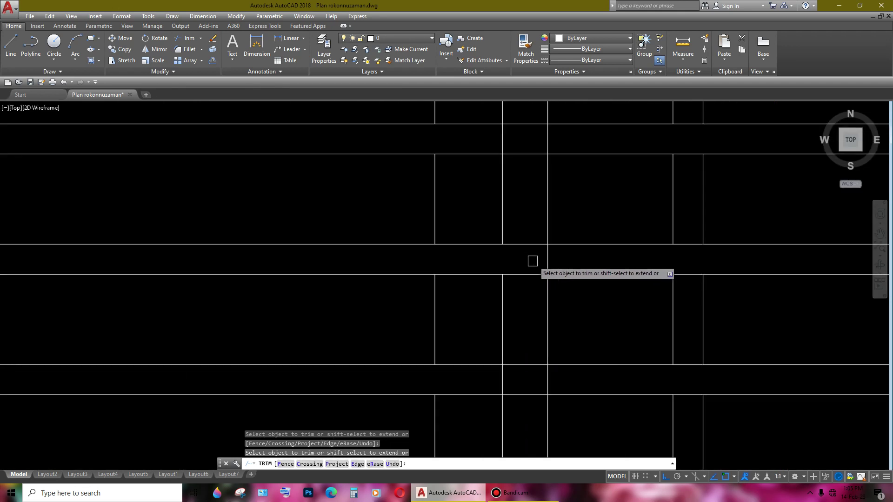
scroll(535, 373, "down", 3)
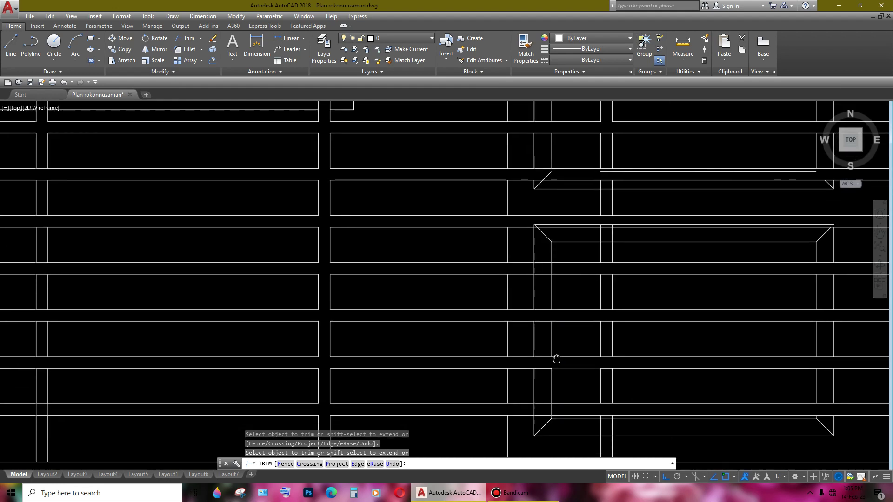
scroll(542, 369, "up", 1)
scroll(543, 387, "up", 1)
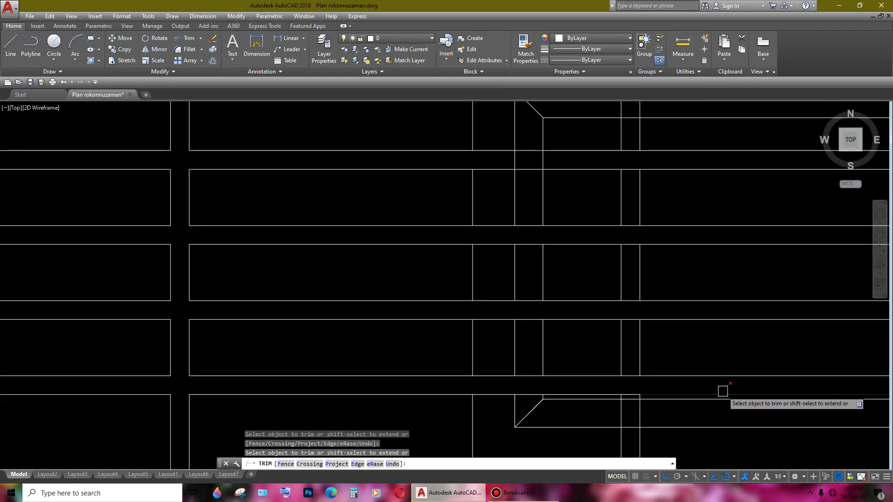
middle_click_drag(723, 391, 544, 374)
scroll(698, 334, "down", 1)
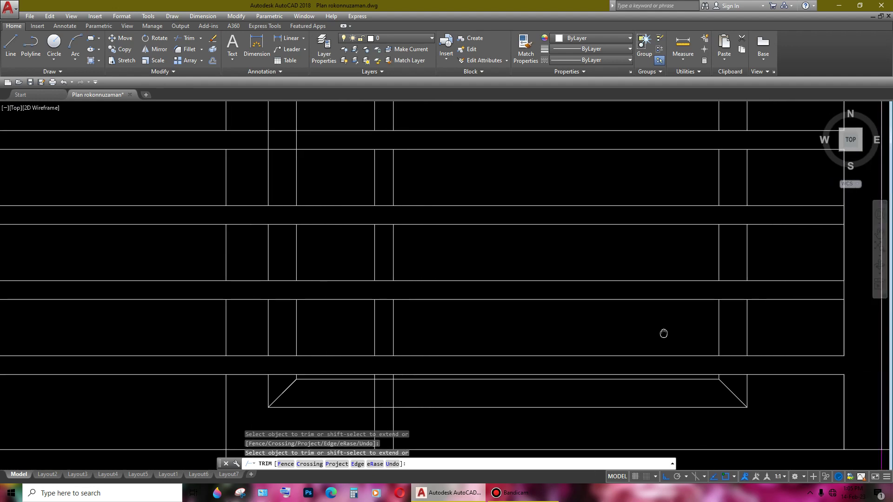
scroll(618, 326, "down", 1)
scroll(574, 314, "down", 1)
scroll(616, 351, "down", 1)
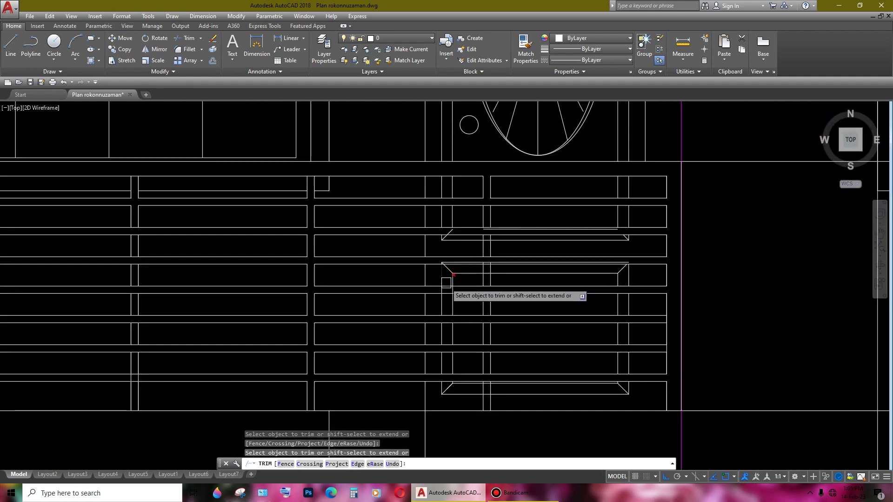
scroll(319, 185, "up", 1)
scroll(363, 201, "down", 2)
scroll(428, 208, "up", 1)
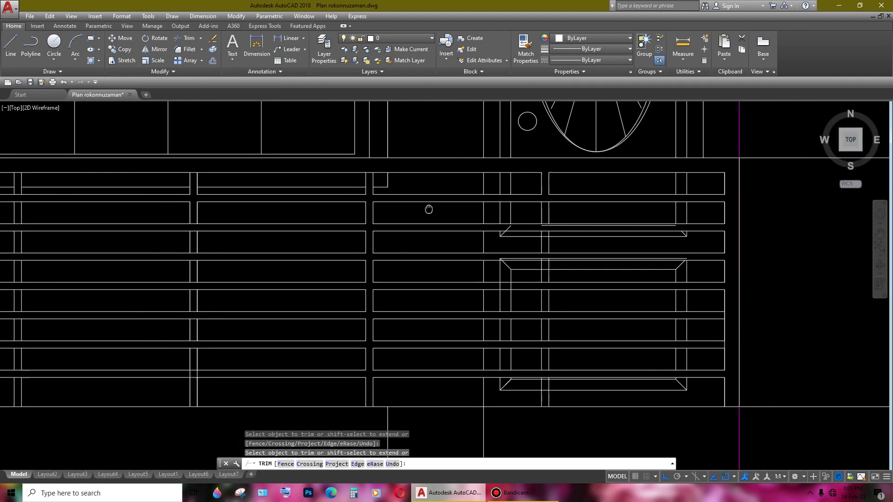
scroll(342, 282, "down", 2)
scroll(265, 309, "up", 2)
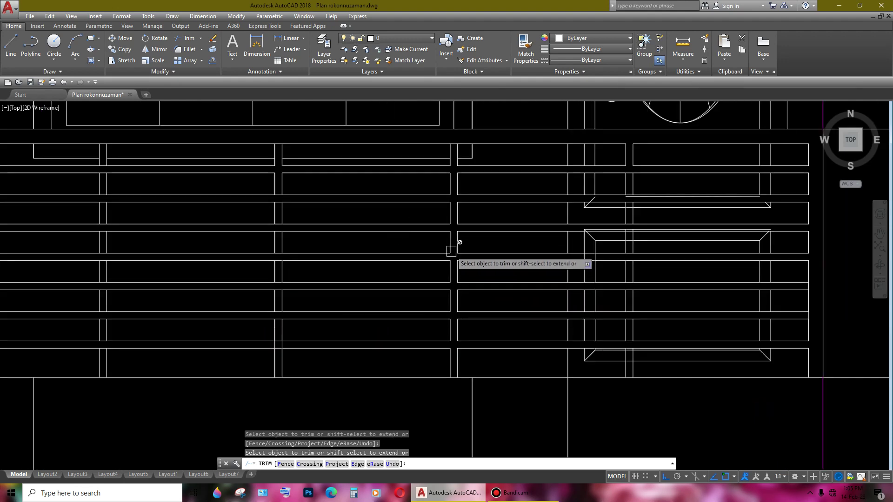
scroll(463, 237, "up", 1)
scroll(463, 285, "down", 1)
- Pan and zoom from the steps over to the windows and door area
middle_click_drag(463, 286, 428, 285)
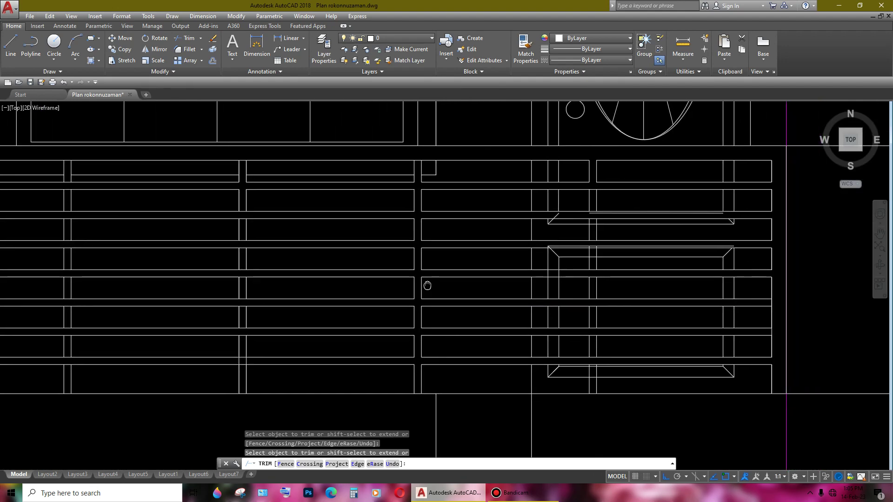
scroll(370, 285, "down", 1)
scroll(618, 273, "down", 3)
scroll(628, 313, "down", 2)
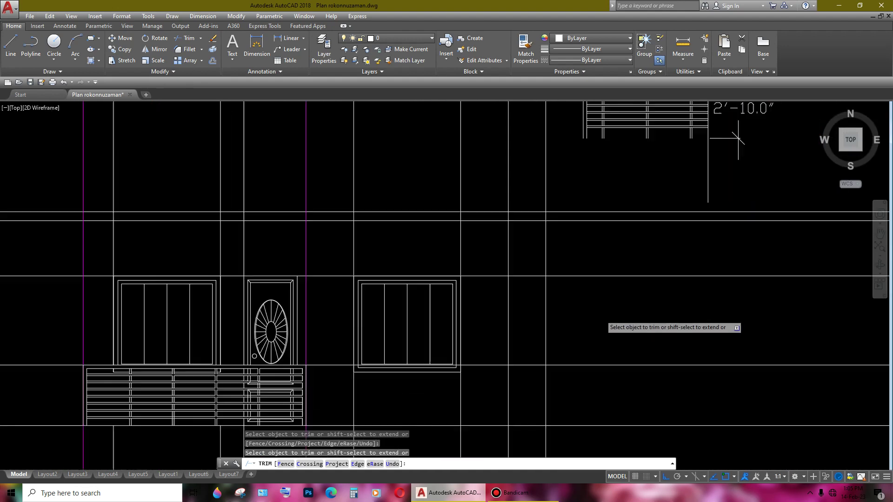
scroll(595, 279, "down", 1)
scroll(589, 240, "up", 3)
scroll(619, 244, "up", 1)
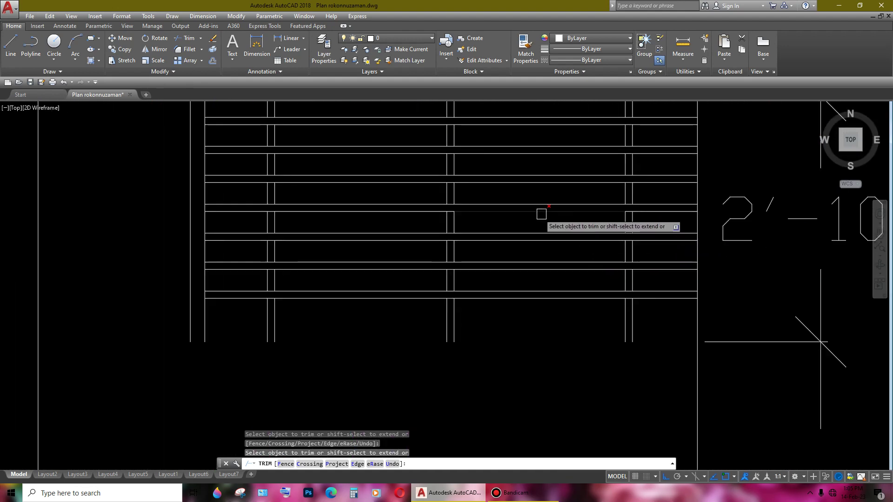
scroll(542, 214, "down", 5)
scroll(439, 194, "up", 1)
scroll(459, 219, "down", 2)
scroll(459, 219, "down", 2)
middle_click_drag(459, 219, 562, 237)
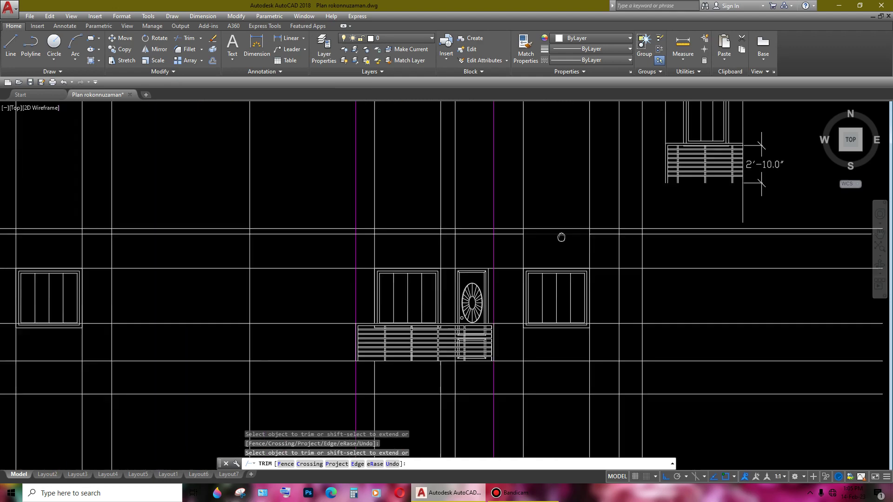
scroll(444, 345, "up", 3)
scroll(443, 311, "up", 1)
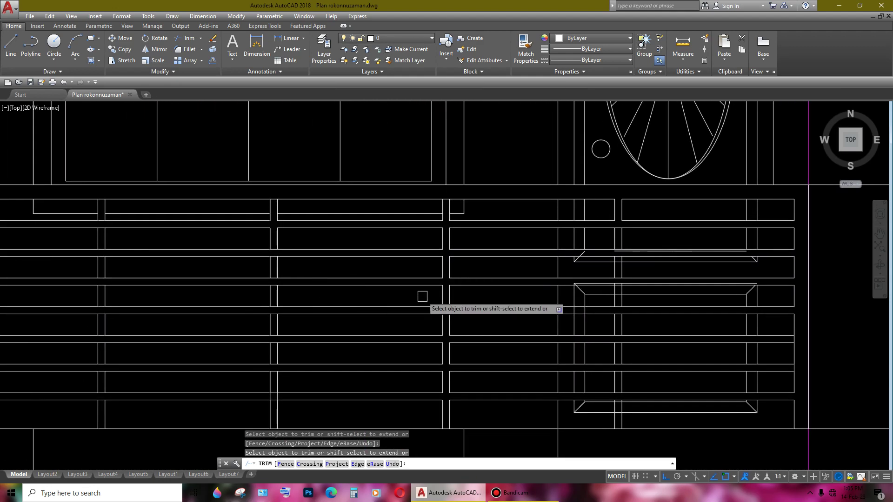
scroll(456, 281, "up", 2)
scroll(188, 279, "up", 2)
scroll(504, 310, "down", 4)
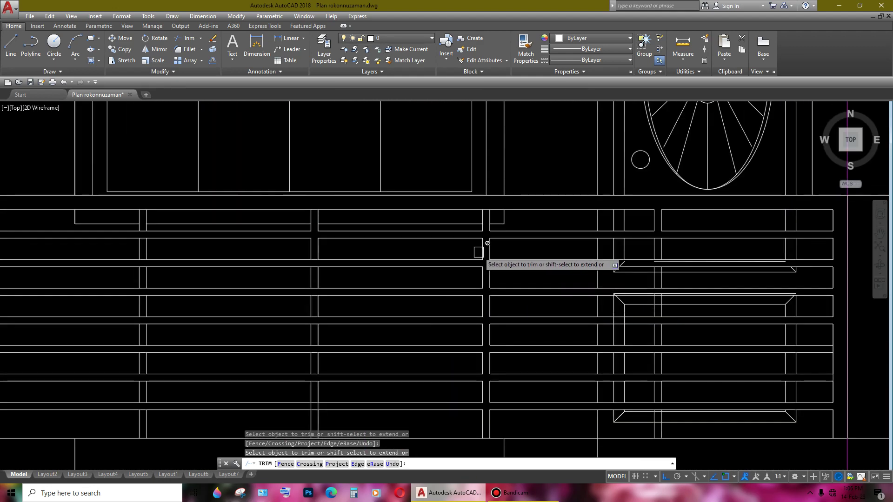
scroll(493, 258, "up", 1)
scroll(505, 261, "up", 3)
- End trimming and join the first three broken horizontal line pairs into continuous lines
key("Escape")
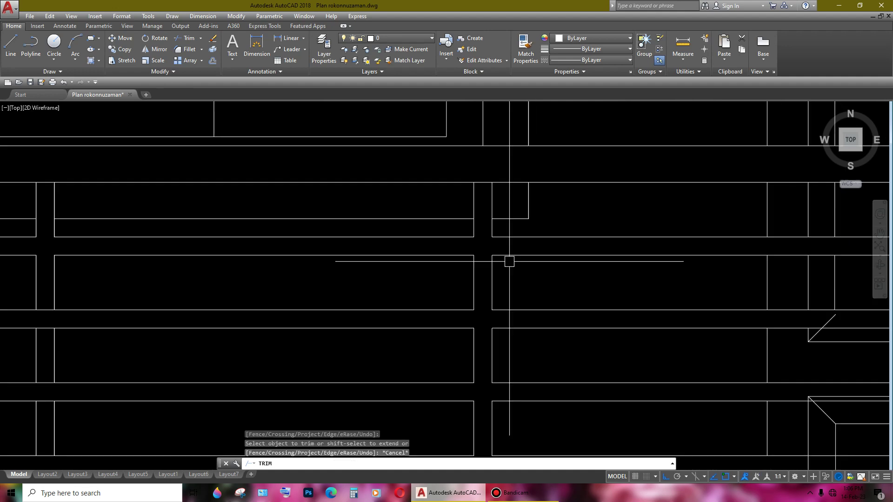
key("Return")
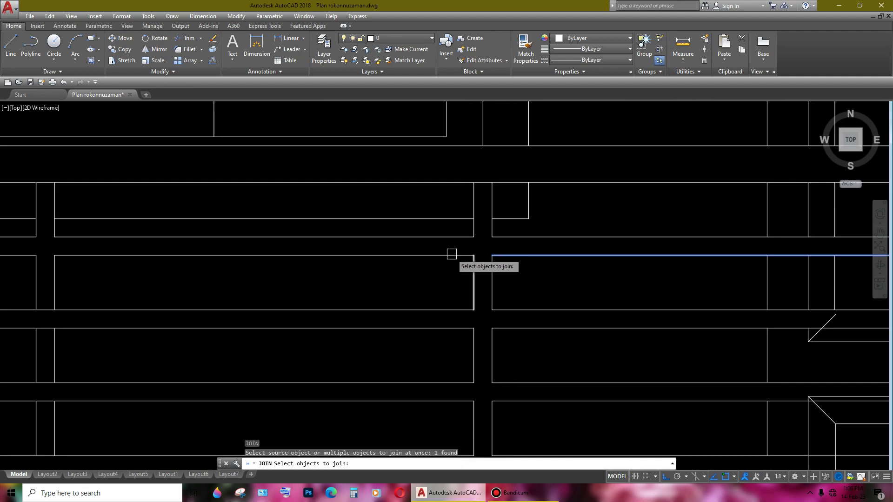
middle_click_drag(452, 254, 457, 237)
left_click(456, 238)
key("Return")
mouse_move(517, 286)
middle_mouse_down()
mouse_move(511, 269)
mouse_move(509, 291)
middle_mouse_up()
key("Return")
left_click(423, 266)
left_click(493, 268)
key("Return")
key("Return")
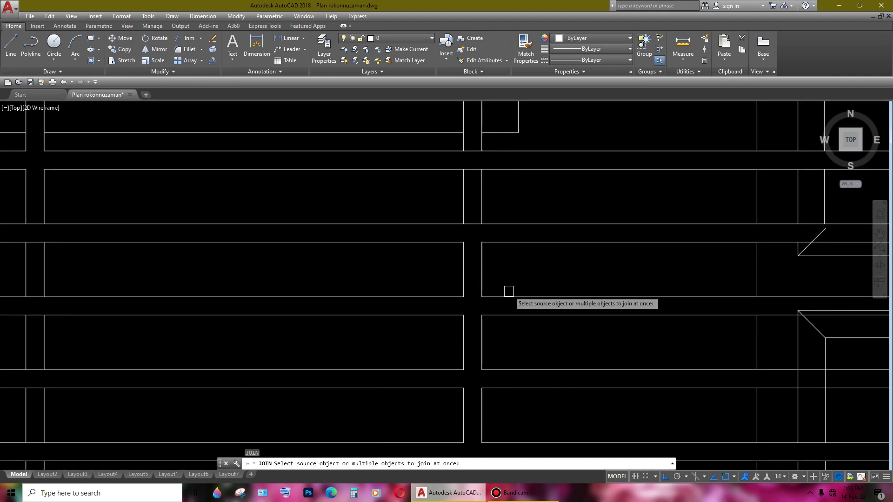
left_click(487, 301)
left_click(433, 298)
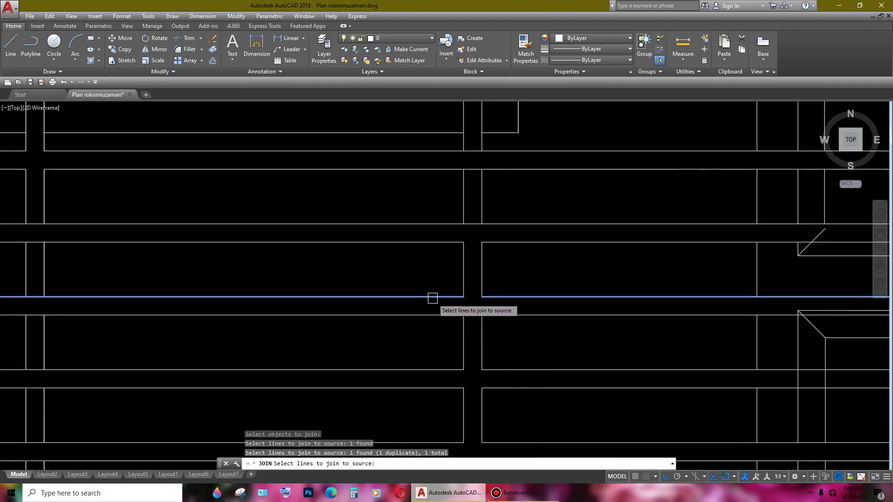
key("Return")
key("Return")
- Join the gapped horizontal line piece on the right into one continuous line
scroll(493, 293, "down", 4)
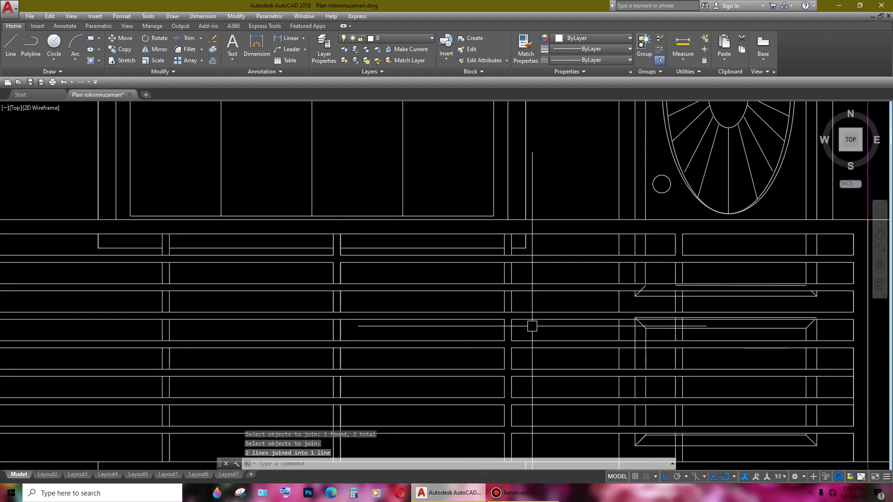
scroll(512, 284, "up", 4)
scroll(446, 284, "down", 3)
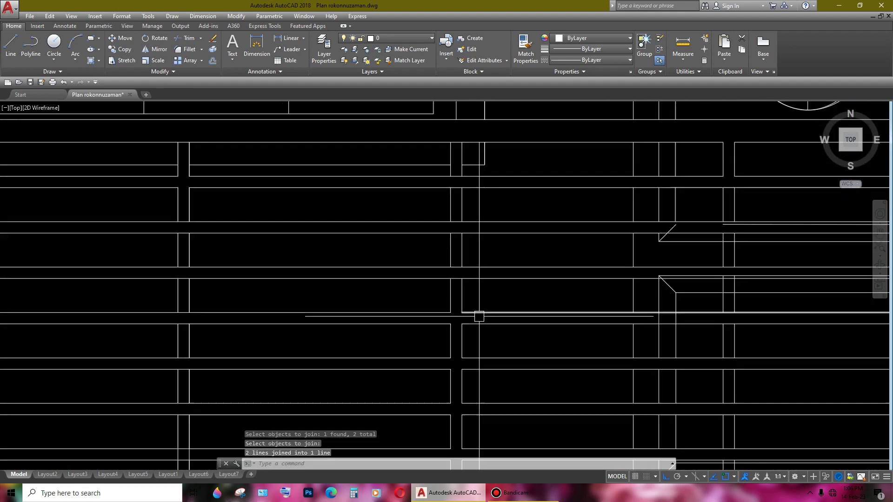
scroll(479, 293, "up", 3)
key("Return")
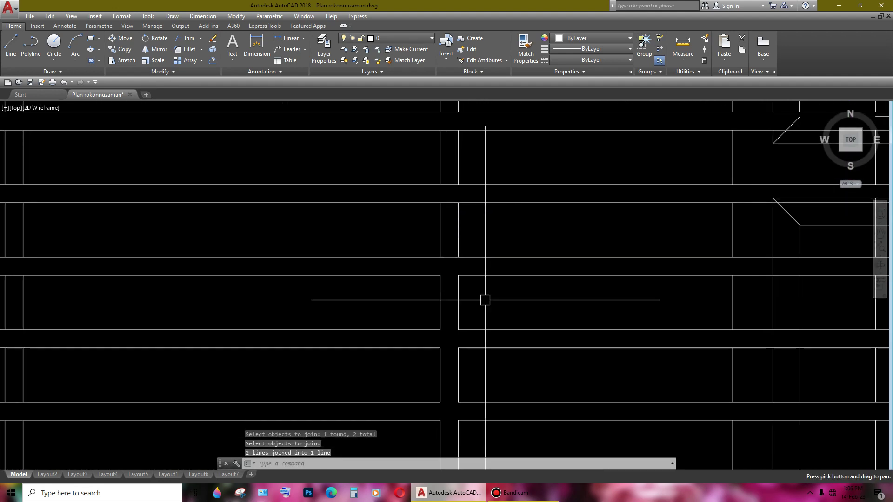
key("Return")
middle_click_drag(488, 332, 494, 305)
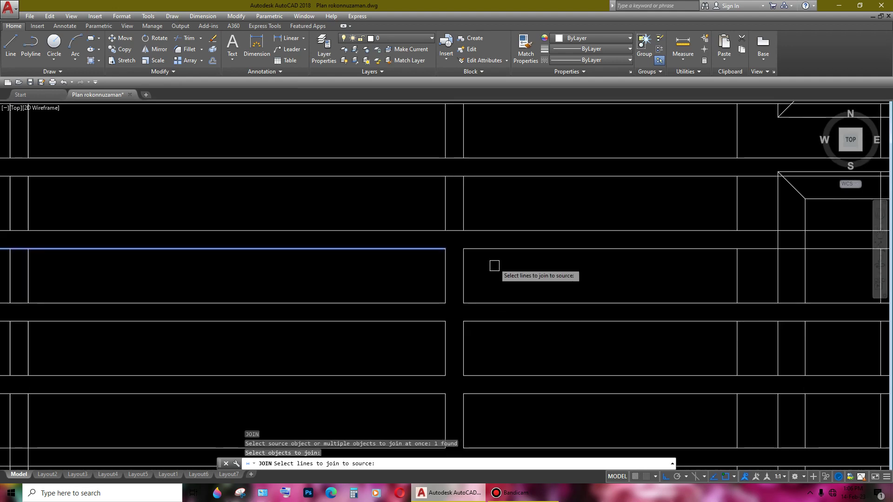
left_click(492, 250)
key("Return")
left_click(490, 309)
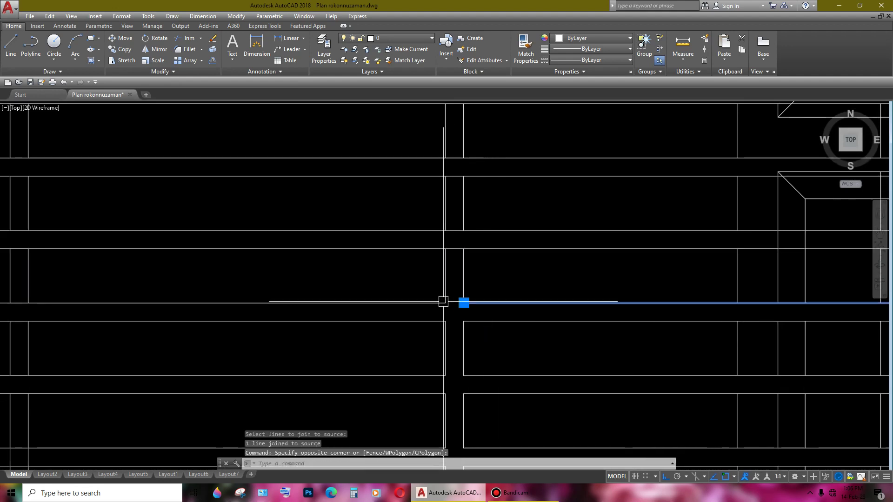
key("Return")
key("Return")
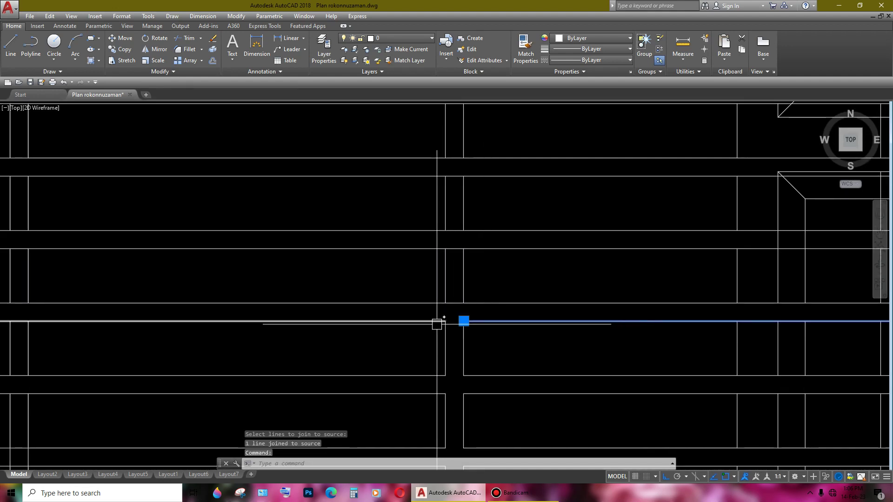
- Join two more broken horizontal railing pieces higher up in the elevation
key("Return")
middle_click_drag(541, 424, 542, 355)
key("Return")
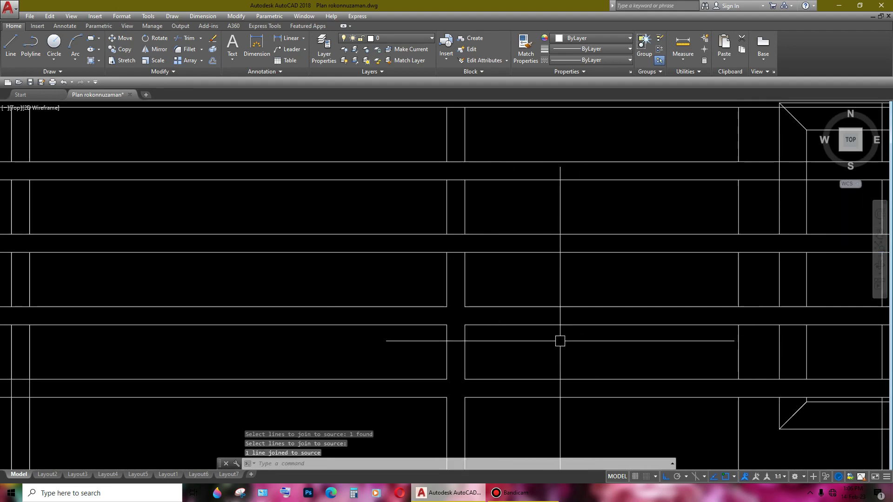
key("Return")
left_click(518, 307)
key("Return")
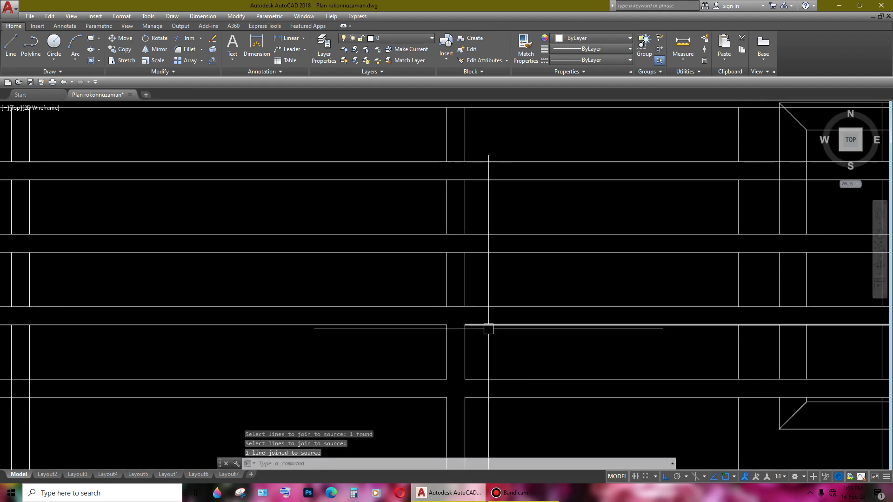
key("Return")
left_click(434, 325)
key("Return")
scroll(514, 339, "down", 3)
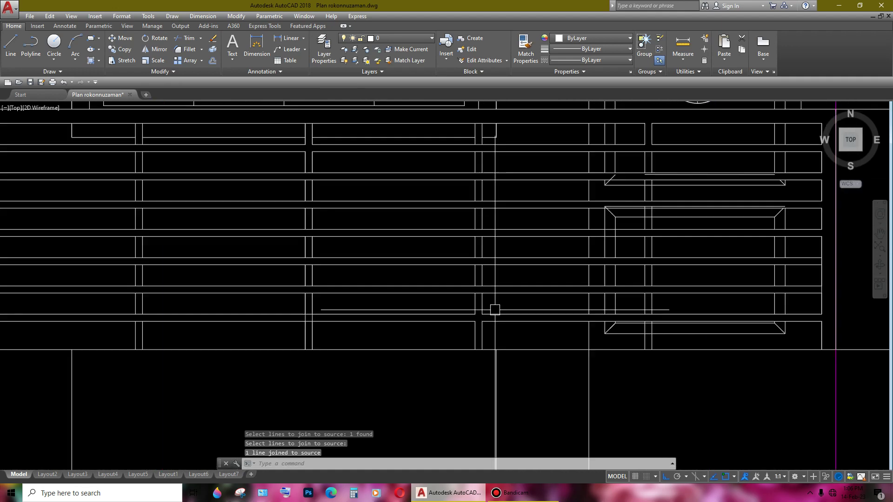
scroll(492, 309, "up", 1)
- Join the final pair of gapped horizontal segments, closing the last gap
key("Escape")
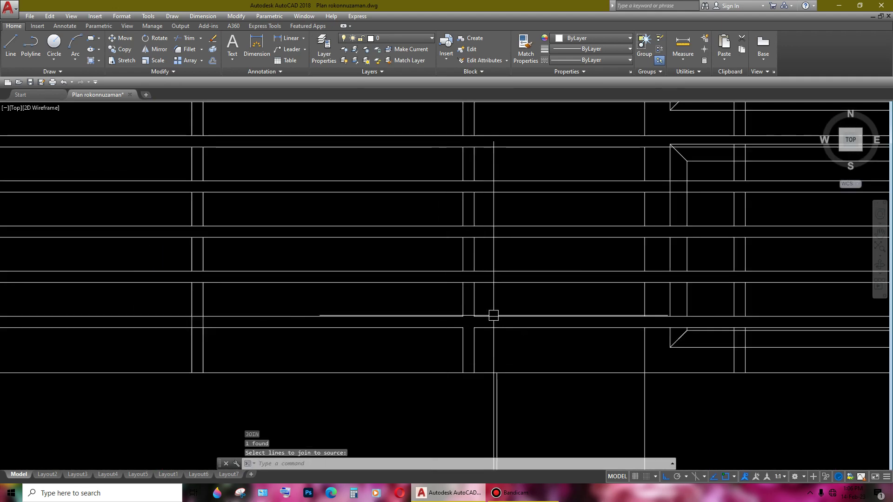
key("Return")
left_click(485, 314)
left_click(446, 313)
key("Return")
key("Return")
middle_click_drag(502, 329, 502, 298)
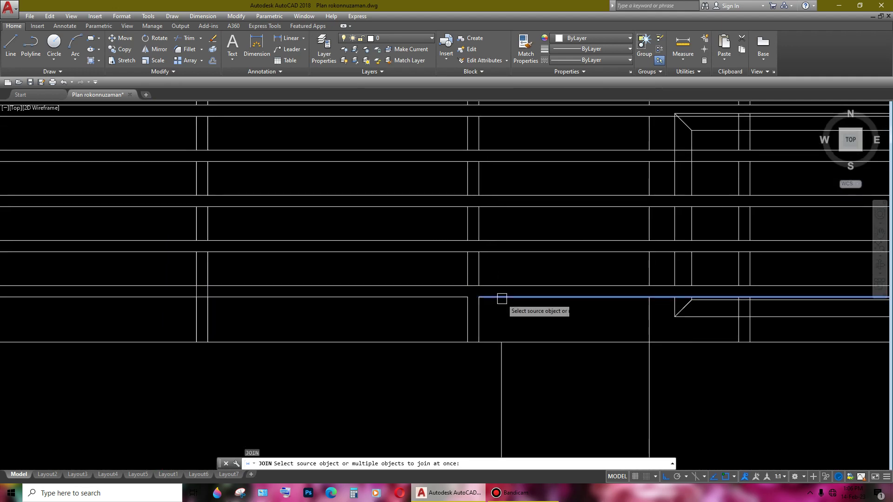
key("Return")
scroll(511, 371, "down", 3)
scroll(546, 352, "up", 1)
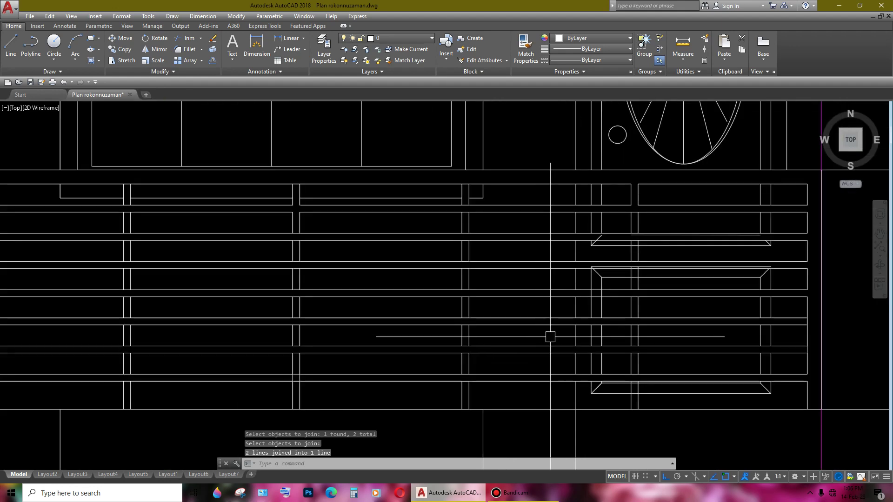
mouse_move(549, 335)
middle_mouse_down()
mouse_move(588, 350)
mouse_move(645, 340)
mouse_move(602, 315)
middle_mouse_up()
scroll(359, 360, "up", 2)
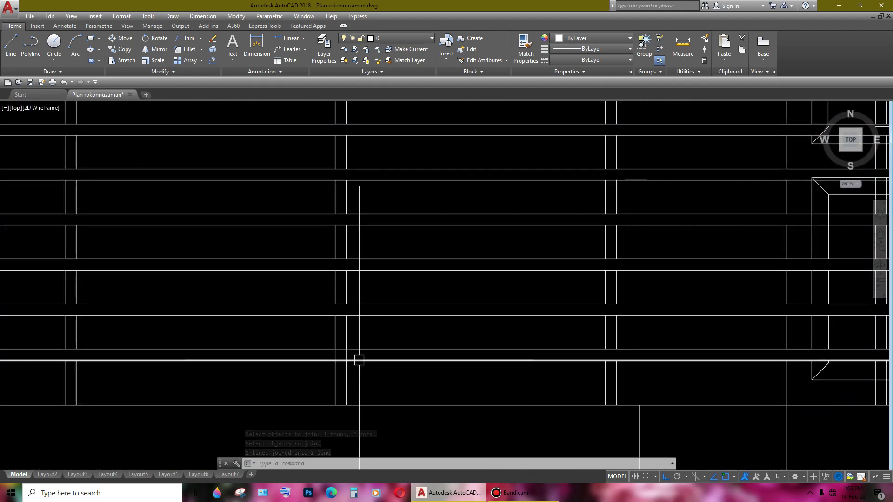
type("tr")
- Trim the vertical wall-line pieces in the gap and across the wall strip
key("Return")
scroll(359, 359, "up", 2)
key("Return")
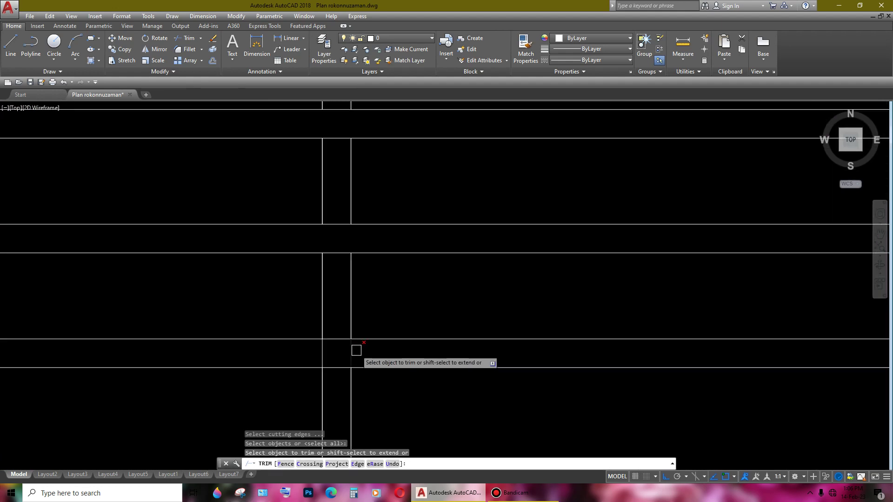
left_click_drag(355, 351, 335, 355)
left_click_drag(490, 354, 338, 346)
scroll(378, 287, "down", 5)
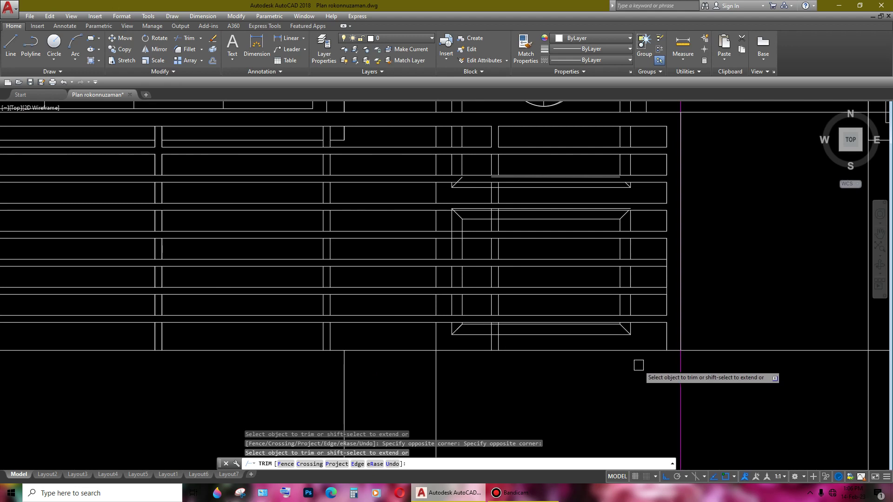
middle_click_drag(674, 308, 668, 356)
scroll(666, 339, "up", 3)
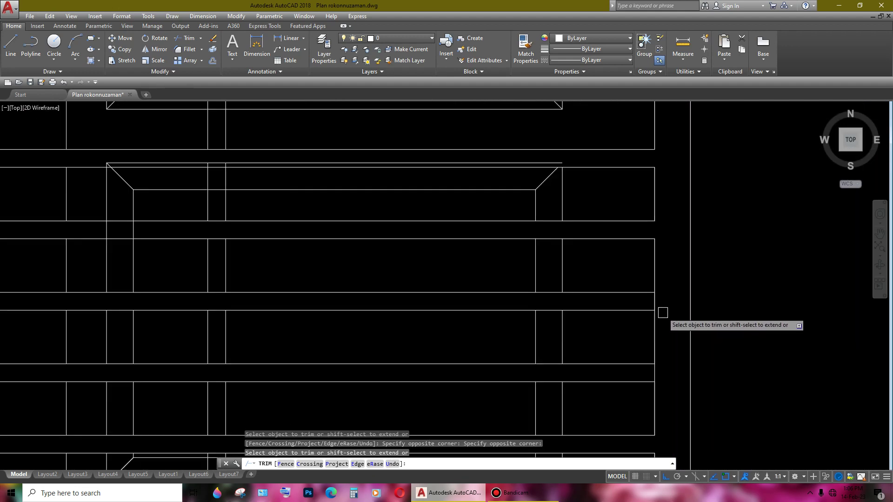
left_click(657, 326)
- Trim a stray stair line near the railing and end the trim
scroll(657, 326, "up", 3)
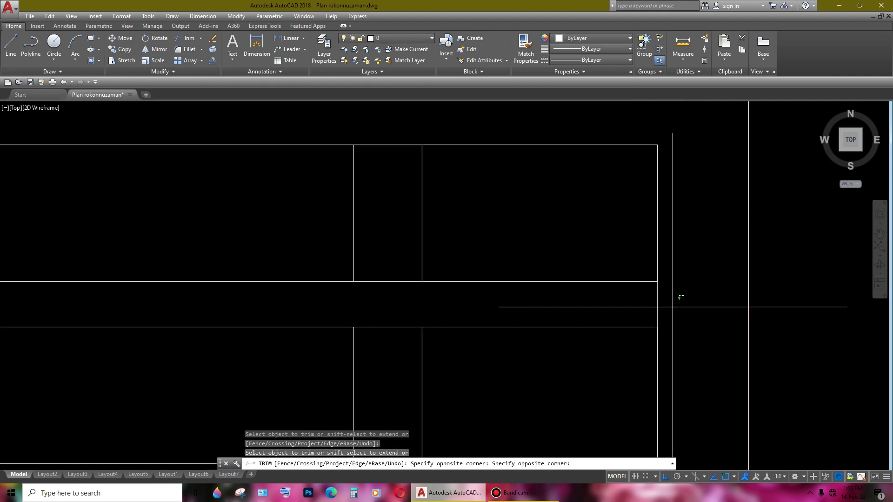
scroll(657, 326, "down", 3)
scroll(656, 326, "up", 2)
scroll(656, 326, "down", 1)
scroll(658, 334, "down", 1)
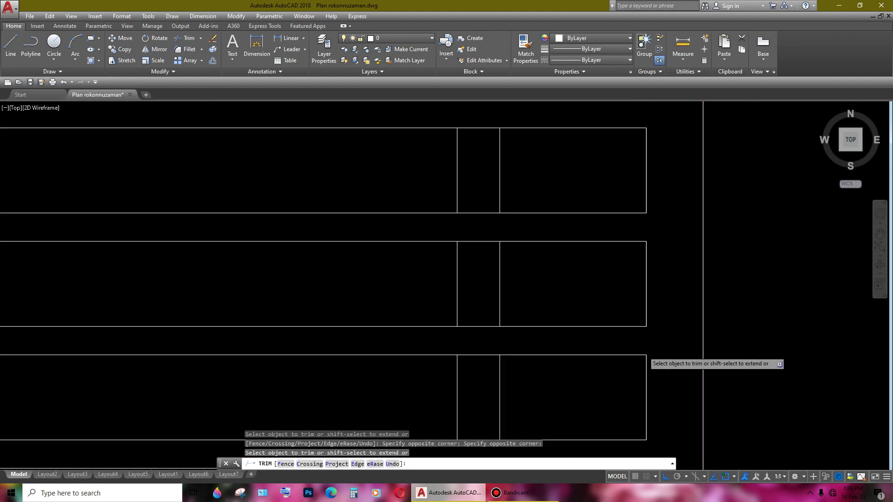
scroll(646, 316, "down", 2)
scroll(644, 247, "down", 1)
scroll(642, 260, "up", 2)
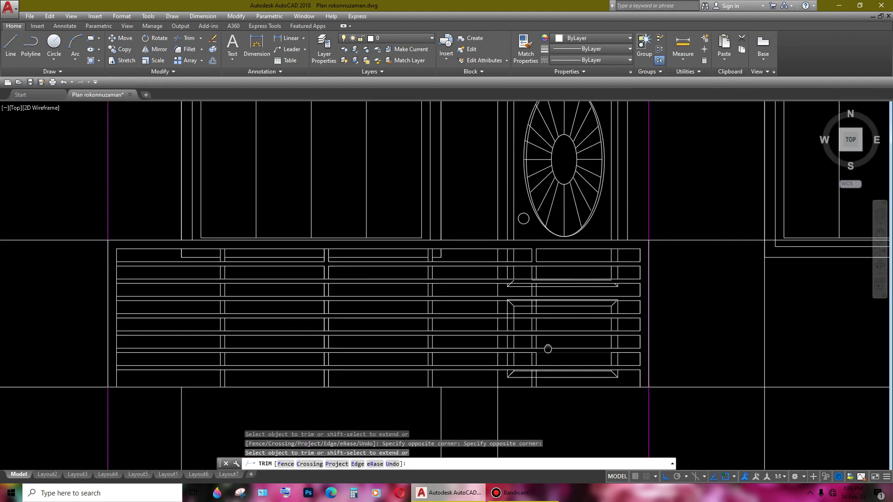
middle_click_drag(546, 347, 581, 345)
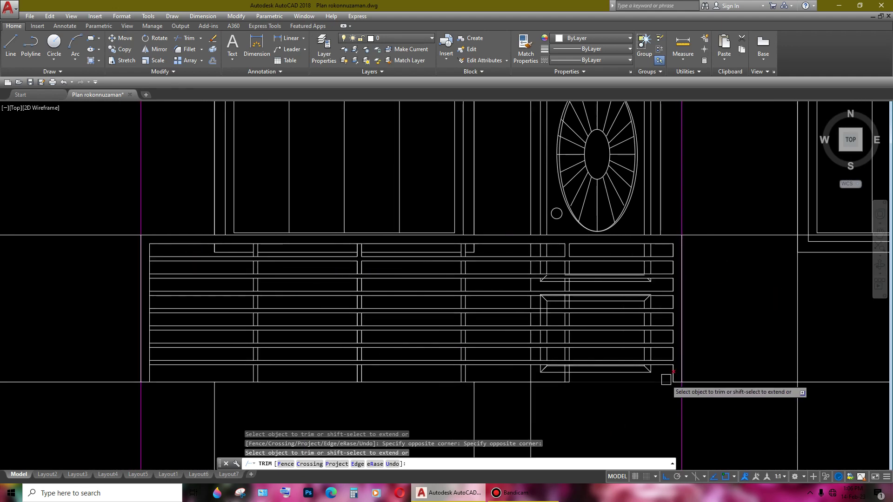
scroll(598, 324, "up", 2)
scroll(612, 319, "up", 2)
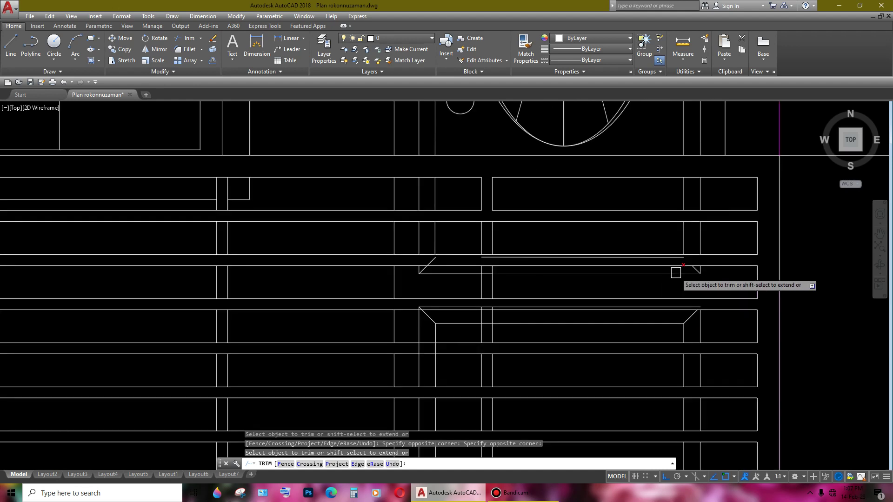
scroll(677, 269, "up", 2)
left_click(678, 260)
key("Escape")
- Delete the leftover horizontal line and select an extra balcony line
key("Delete")
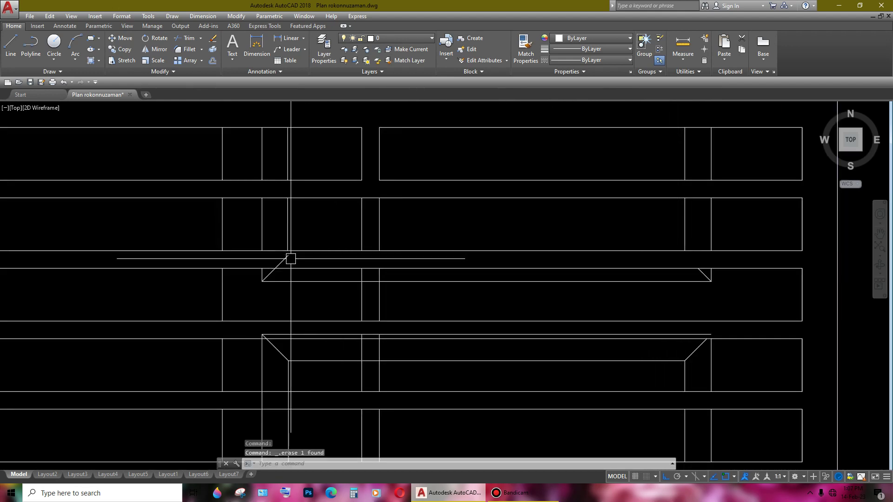
scroll(490, 289, "down", 2)
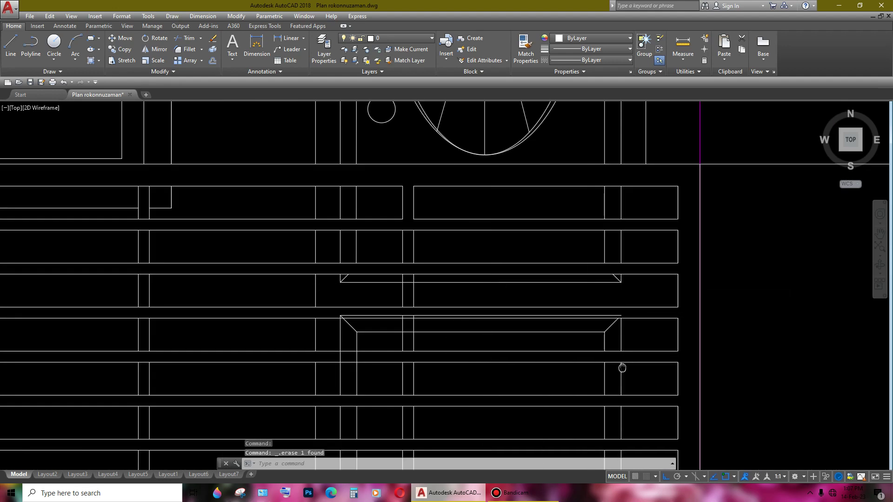
middle_click_drag(622, 368, 631, 345)
scroll(629, 325, "up", 2)
left_click(626, 303)
scroll(581, 328, "down", 2)
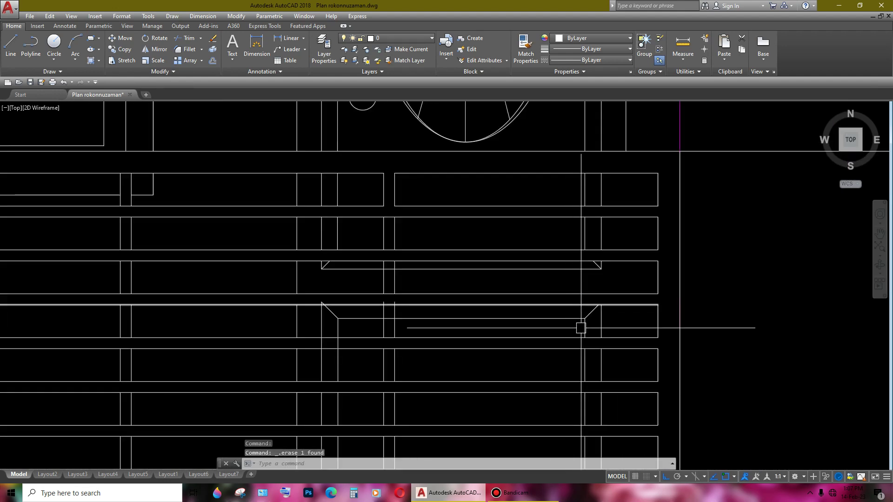
scroll(605, 289, "up", 1)
scroll(411, 253, "down", 1)
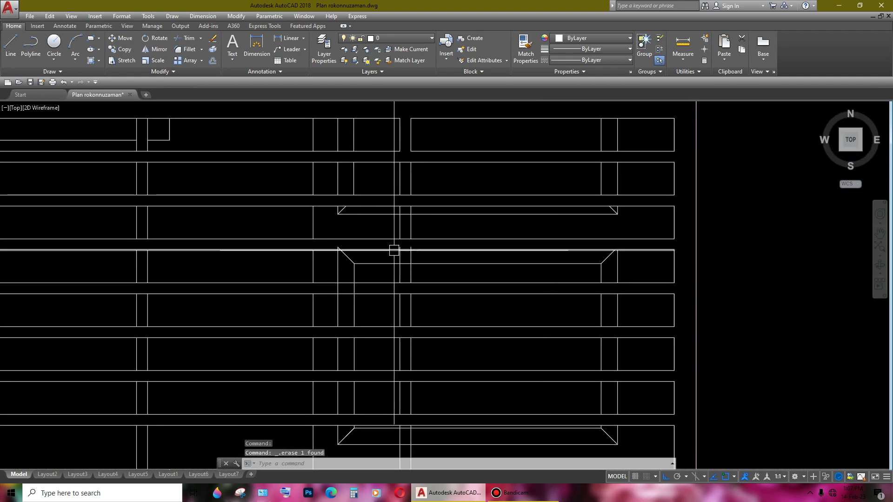
type("tr")
- Trim the excess vertical projection lines in the wall gap near the door
key("Return")
key("Return")
scroll(426, 249, "up", 4)
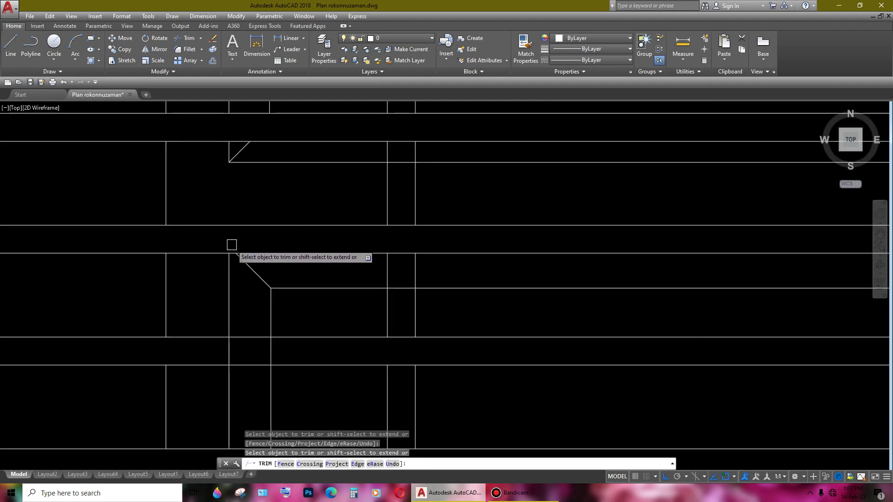
scroll(369, 267, "down", 6)
scroll(425, 291, "up", 2)
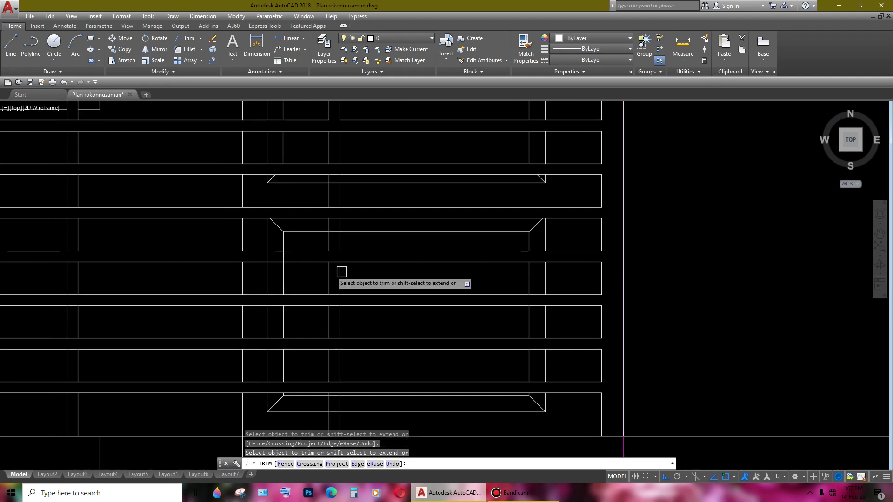
scroll(301, 259, "up", 4)
left_click(265, 254)
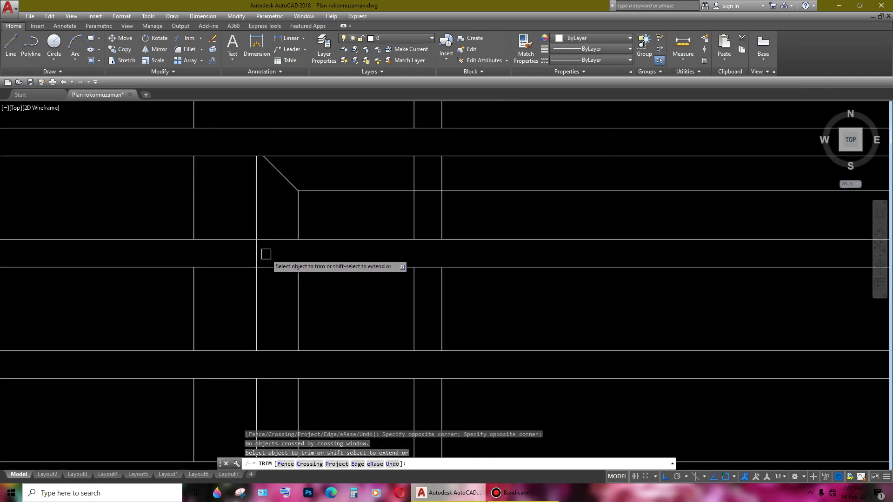
scroll(293, 263, "down", 3)
scroll(317, 270, "up", 3)
scroll(307, 274, "down", 3)
scroll(315, 278, "up", 3)
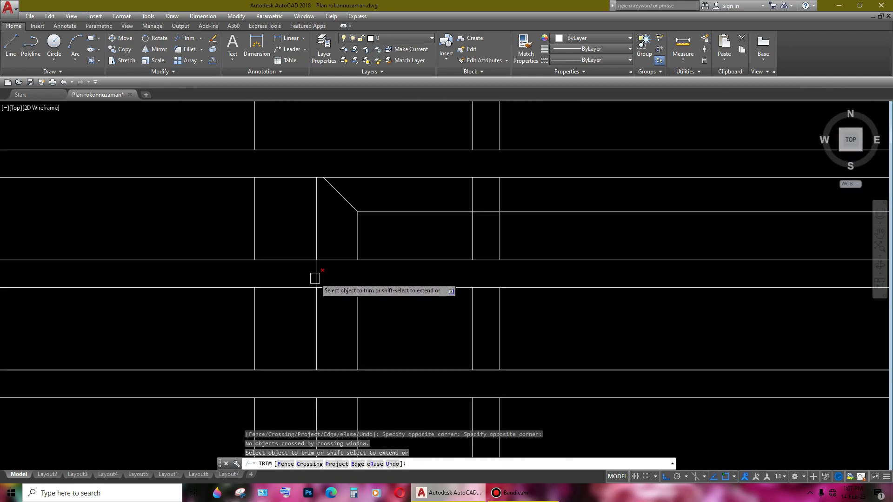
left_click(320, 274)
scroll(319, 277, "down", 3)
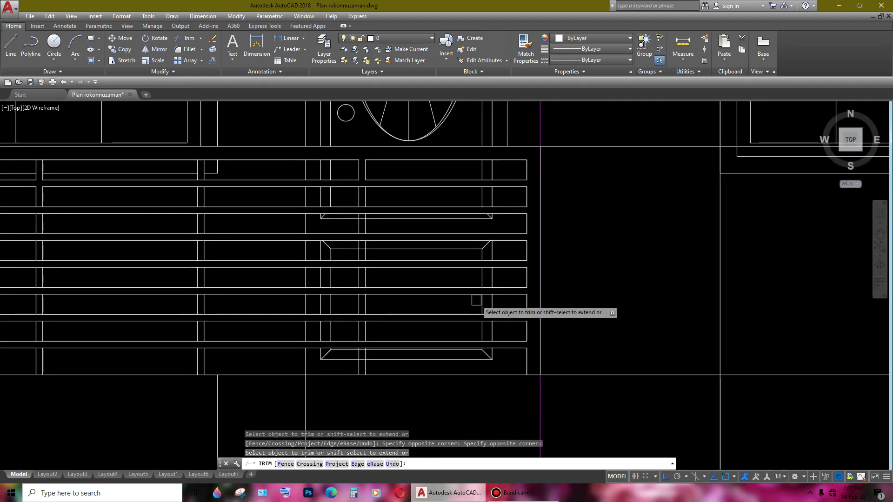
scroll(466, 347, "up", 2)
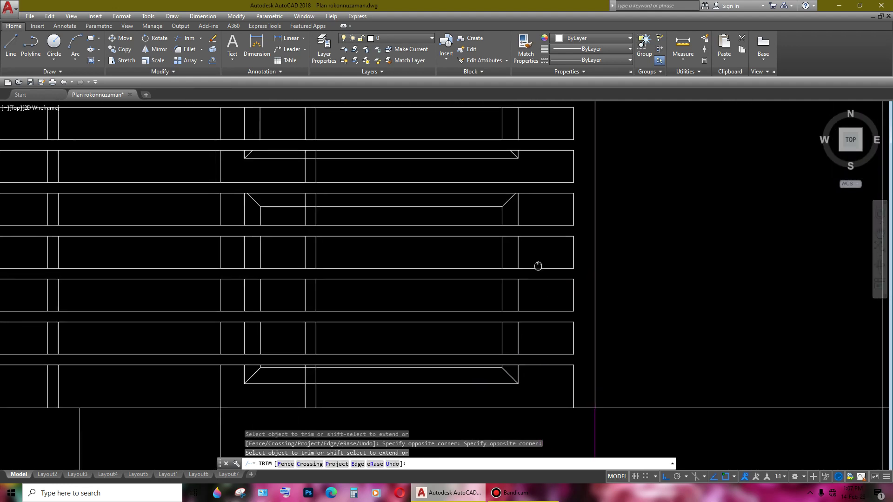
scroll(574, 307, "down", 2)
- Review the windows, oval door and whole front elevation, then end trimming
middle_click_drag(577, 250, 613, 265)
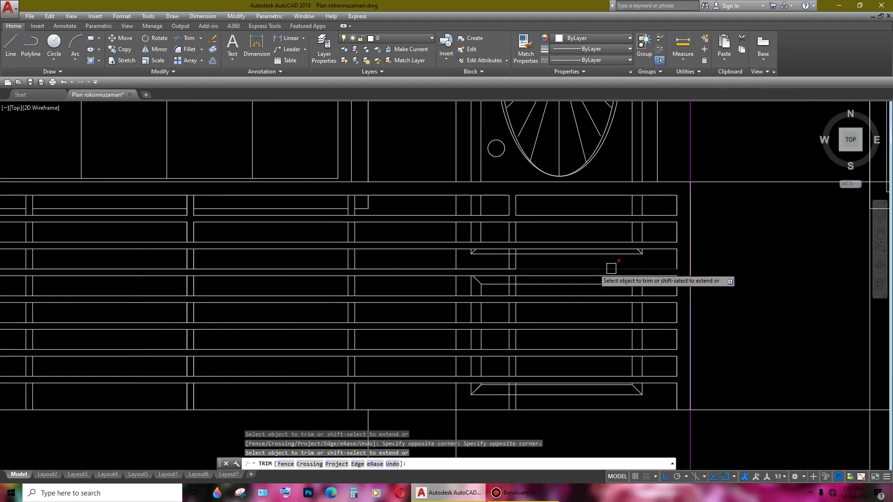
scroll(571, 260, "down", 2)
scroll(570, 260, "up", 2)
scroll(352, 264, "down", 2)
mouse_move(343, 259)
middle_mouse_down()
mouse_move(369, 261)
mouse_move(354, 261)
middle_mouse_up()
scroll(219, 221, "down", 1)
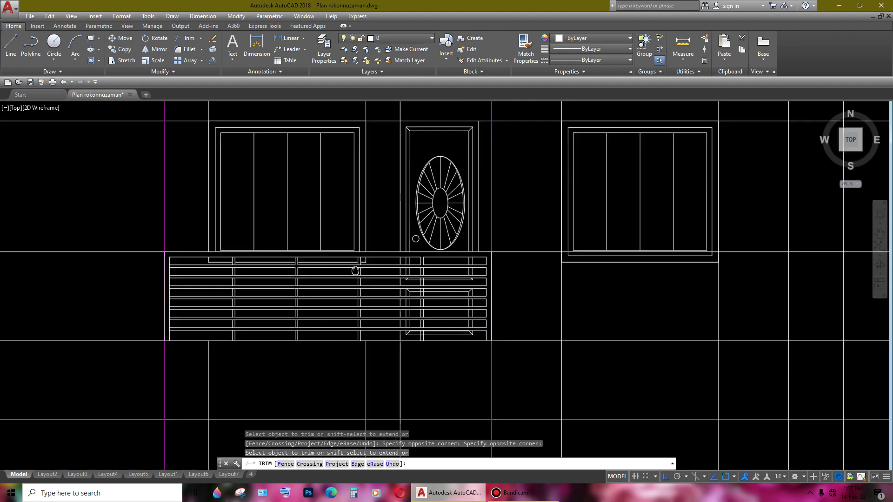
scroll(382, 303, "down", 4)
middle_click_drag(381, 303, 454, 308)
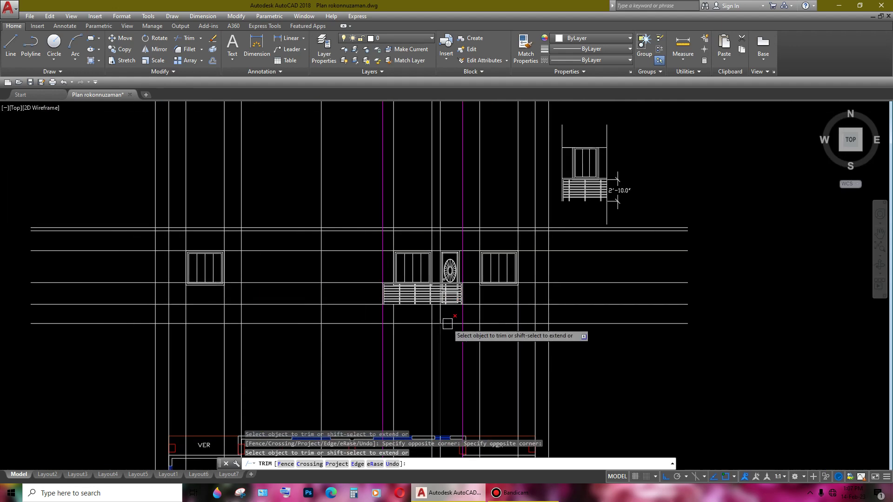
scroll(449, 297, "up", 2)
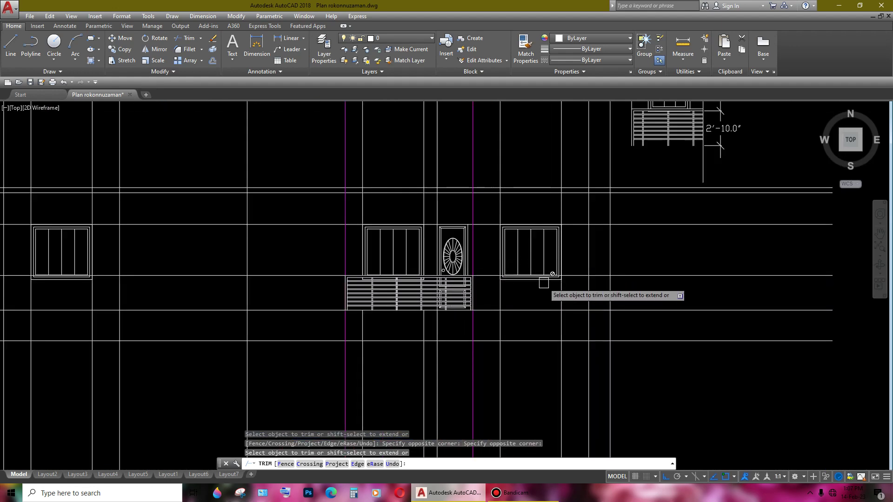
key("Escape")
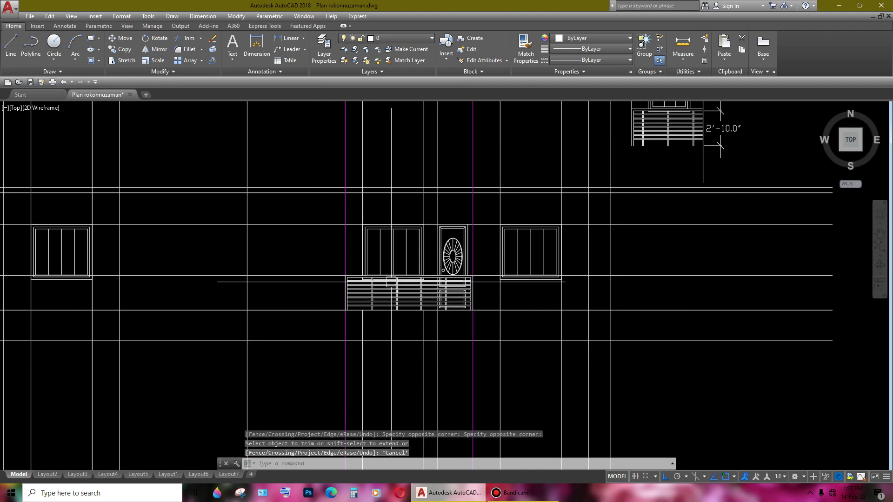
- Pan and zoom between the ground-floor plan and the front elevation
scroll(411, 284, "down", 2)
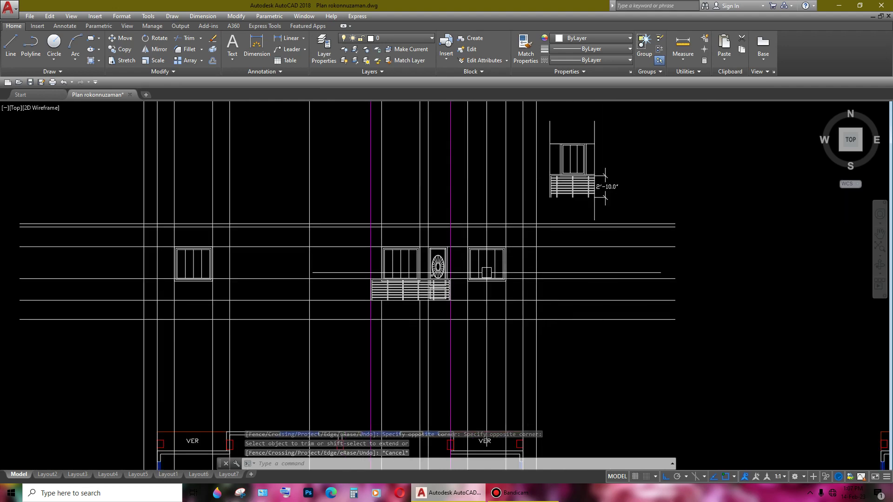
scroll(516, 284, "down", 2)
middle_click_drag(516, 284, 591, 244)
scroll(190, 332, "up", 4)
mouse_move(327, 325)
middle_mouse_down()
mouse_move(347, 351)
mouse_move(324, 365)
mouse_move(409, 384)
mouse_move(302, 359)
mouse_move(314, 404)
middle_mouse_up()
scroll(324, 365, "down", 2)
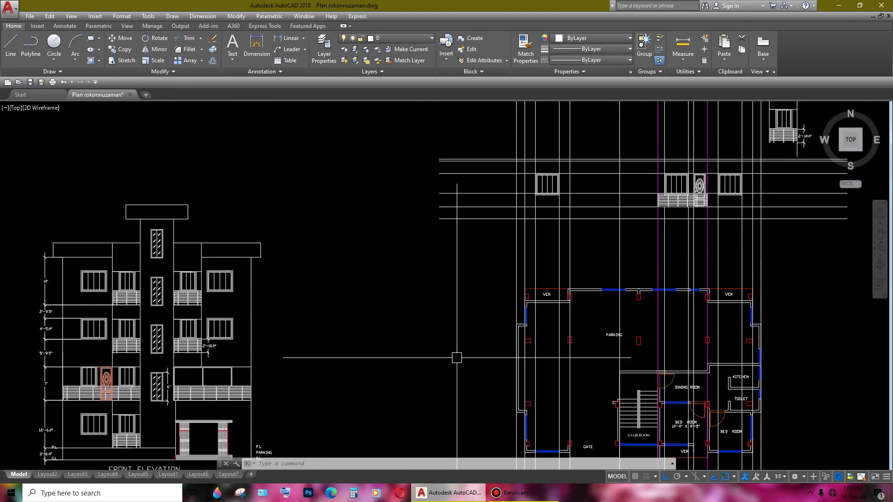
mouse_move(457, 358)
middle_mouse_down()
mouse_move(358, 251)
mouse_move(297, 227)
mouse_move(338, 390)
mouse_move(349, 361)
mouse_move(454, 331)
mouse_move(441, 317)
mouse_move(398, 315)
mouse_move(358, 338)
middle_mouse_up()
scroll(575, 192, "up", 4)
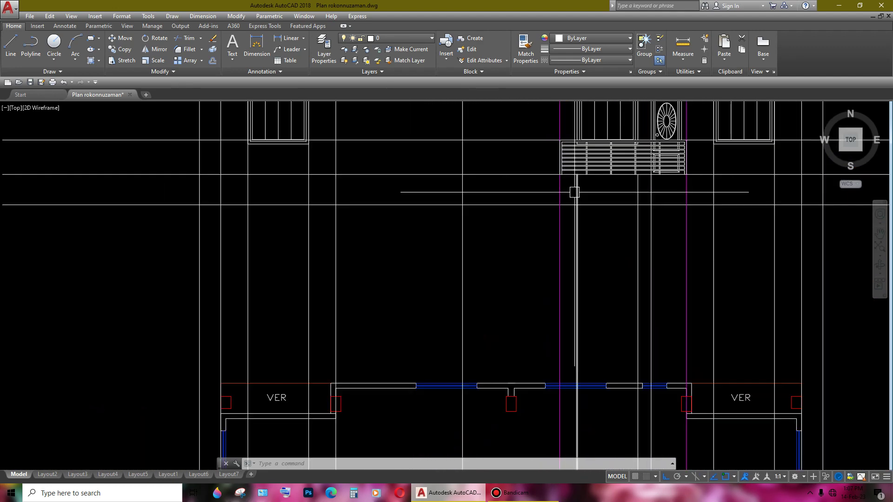
scroll(575, 192, "down", 7)
scroll(524, 274, "up", 1)
scroll(524, 272, "up", 5)
scroll(524, 274, "down", 4)
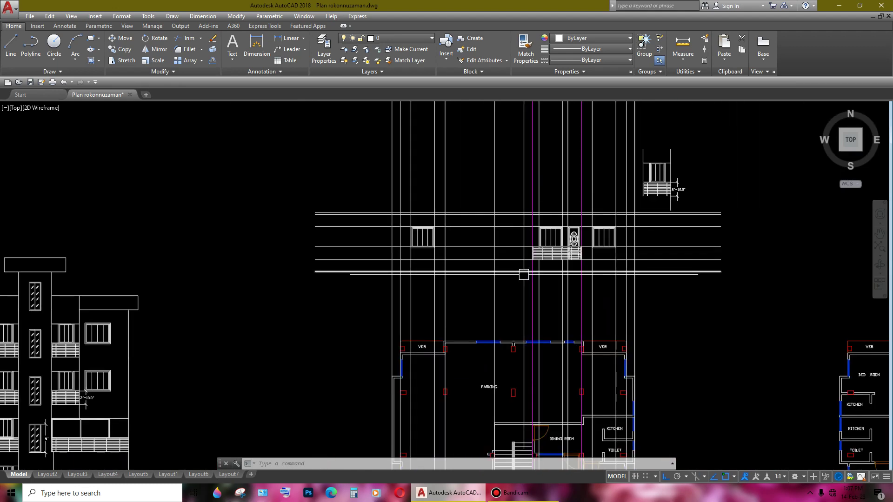
scroll(537, 306, "down", 2)
scroll(502, 376, "up", 2)
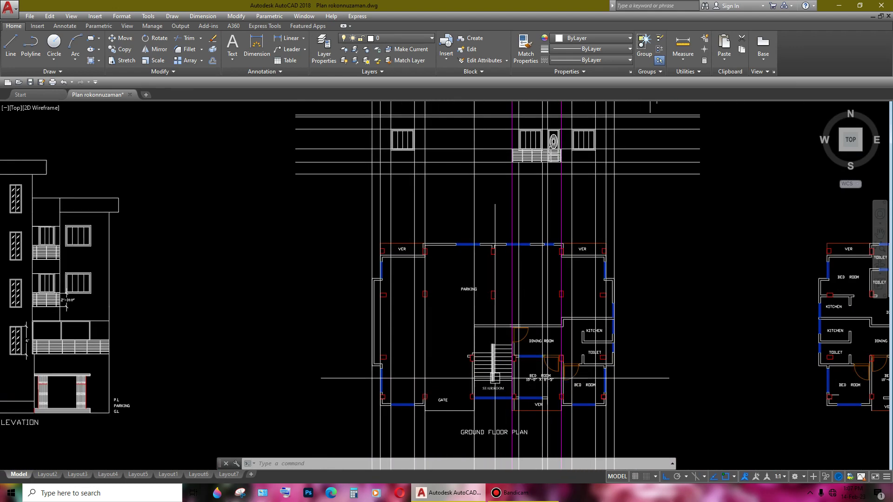
middle_click_drag(495, 378, 514, 276)
middle_click_drag(478, 330, 558, 456)
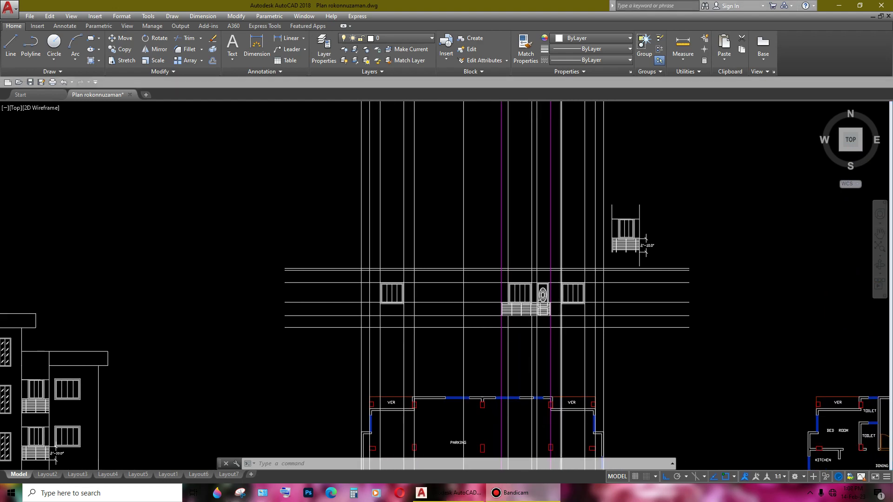
- Zoom in on the elevation's gate porch, pillars and P.L/PARKING/G.L labels
scroll(490, 334, "up", 3)
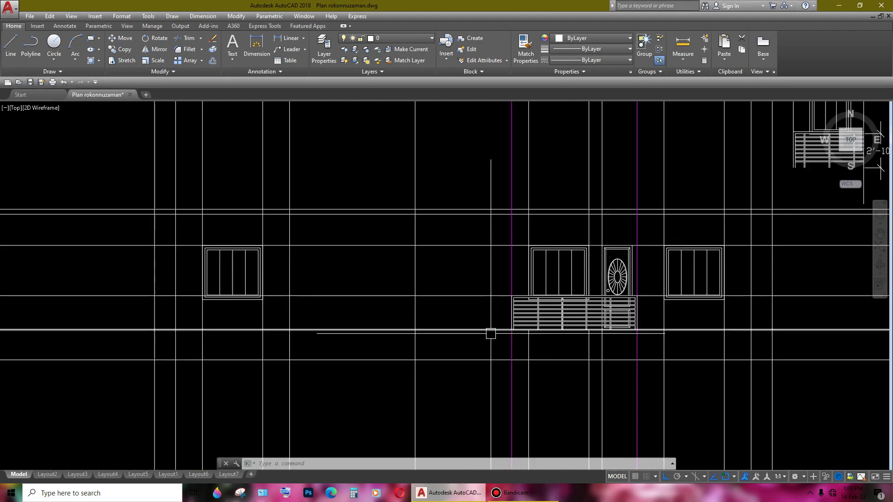
scroll(568, 249, "down", 4)
scroll(563, 270, "down", 2)
scroll(563, 271, "up", 4)
scroll(563, 271, "down", 4)
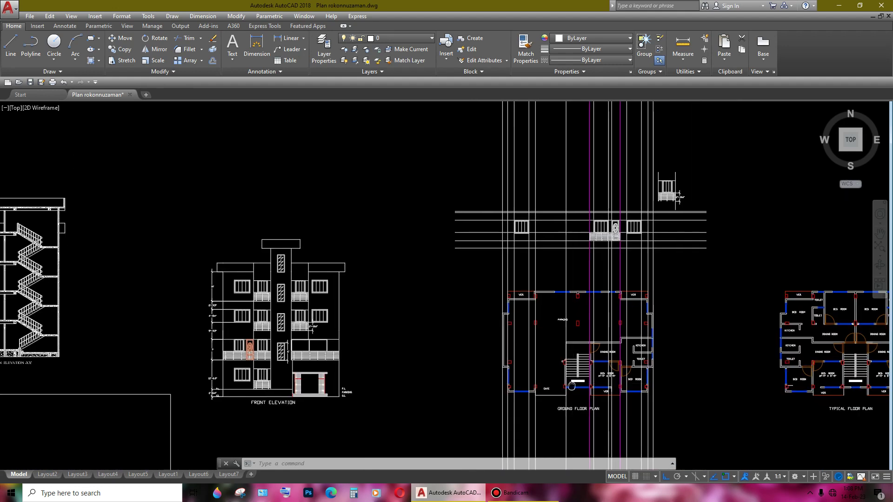
scroll(546, 267, "up", 4)
scroll(546, 267, "down", 4)
middle_click_drag(546, 267, 568, 284)
scroll(326, 410, "up", 6)
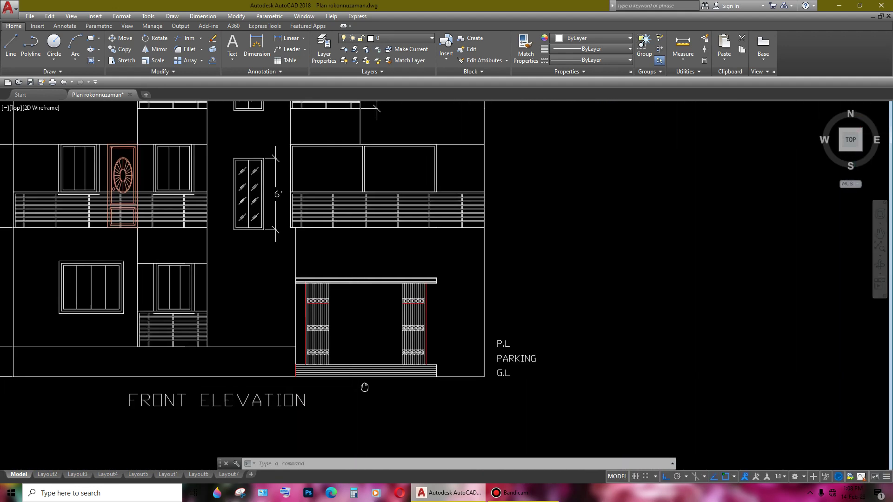
scroll(363, 391, "up", 2)
middle_click_drag(423, 372, 422, 374)
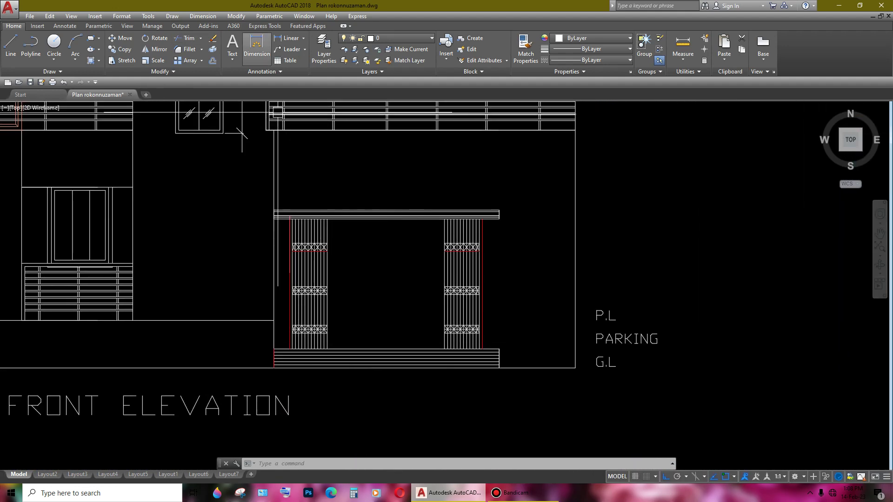
- Dimension the entrance step height as 1' in the finished elevation
left_click(257, 44)
scroll(475, 358, "up", 3)
left_click(534, 333)
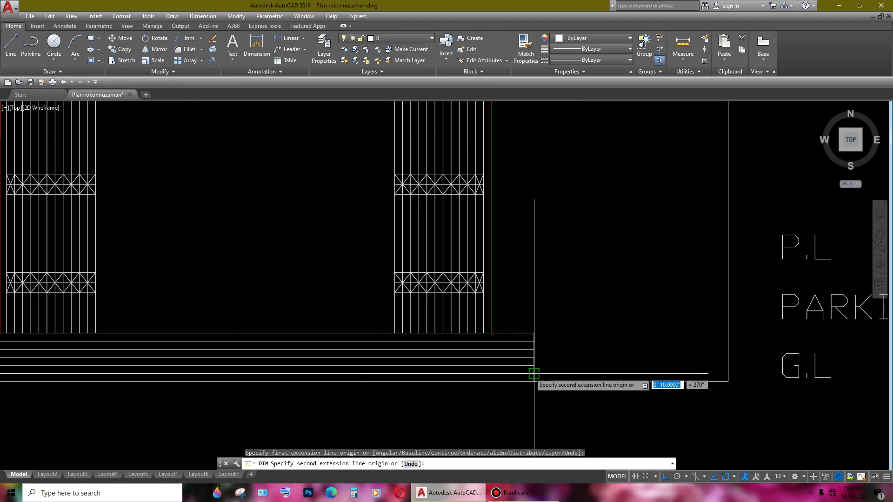
left_click(534, 381)
left_click(600, 358)
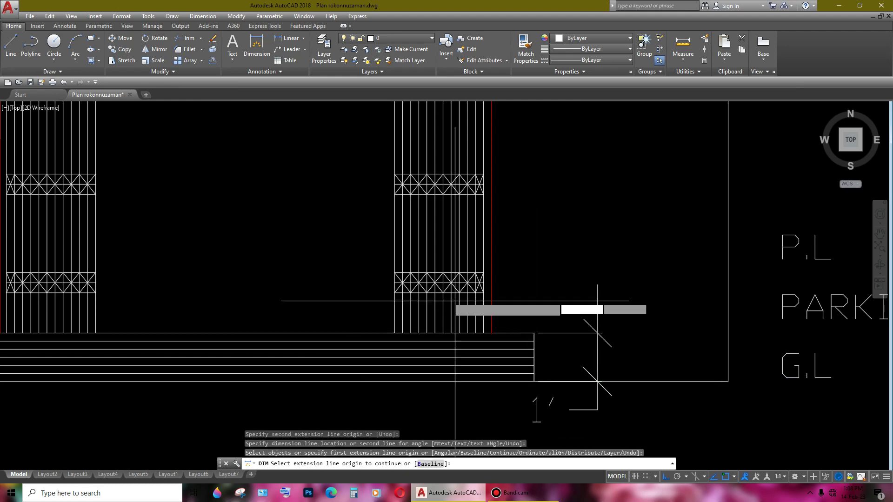
scroll(563, 300, "down", 5)
scroll(320, 366, "down", 3)
scroll(519, 207, "up", 6)
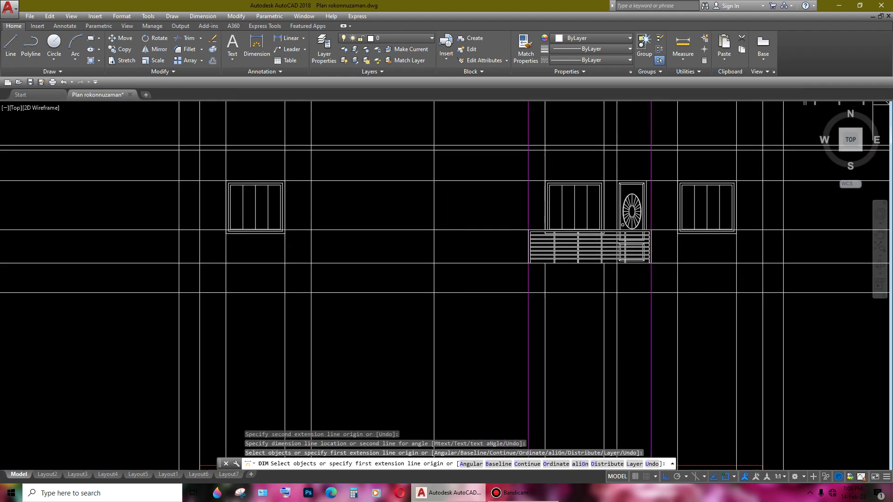
scroll(468, 216, "down", 6)
key("Return")
scroll(466, 275, "up", 4)
scroll(446, 251, "up", 3)
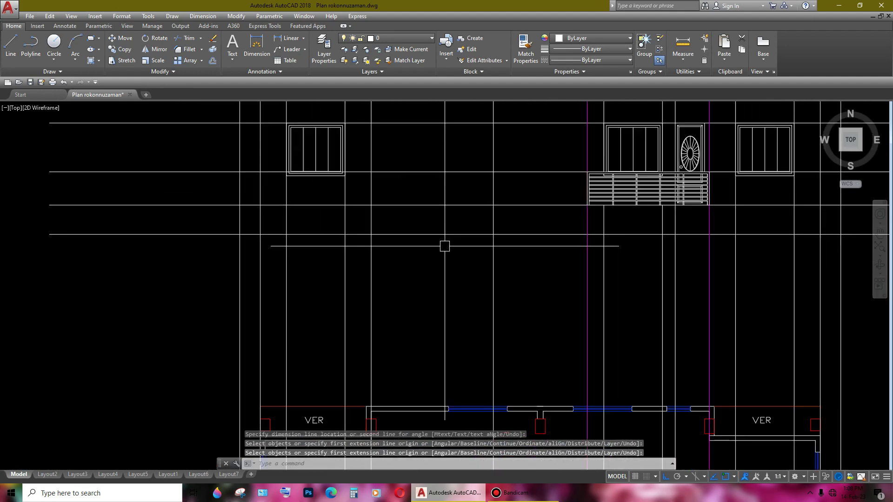
- Offset the horizontal line 1' upward in the new elevation
type("o")
key("Return")
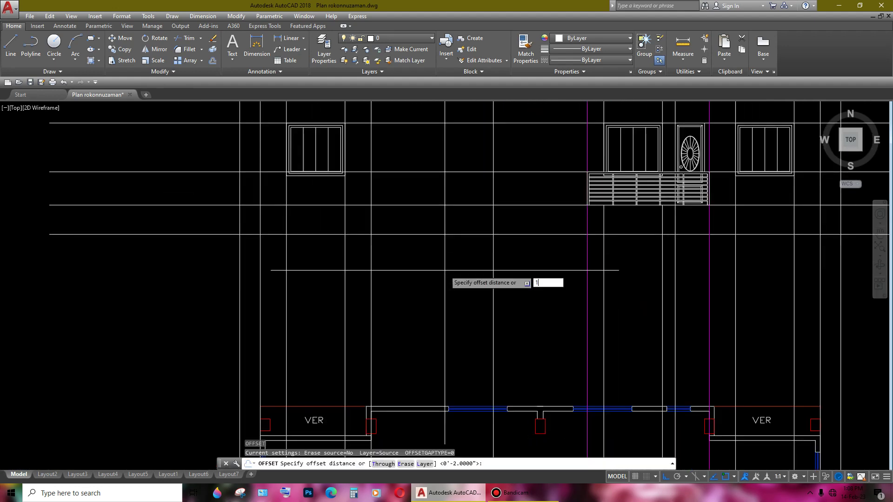
type("'")
key("Return")
left_click(444, 235)
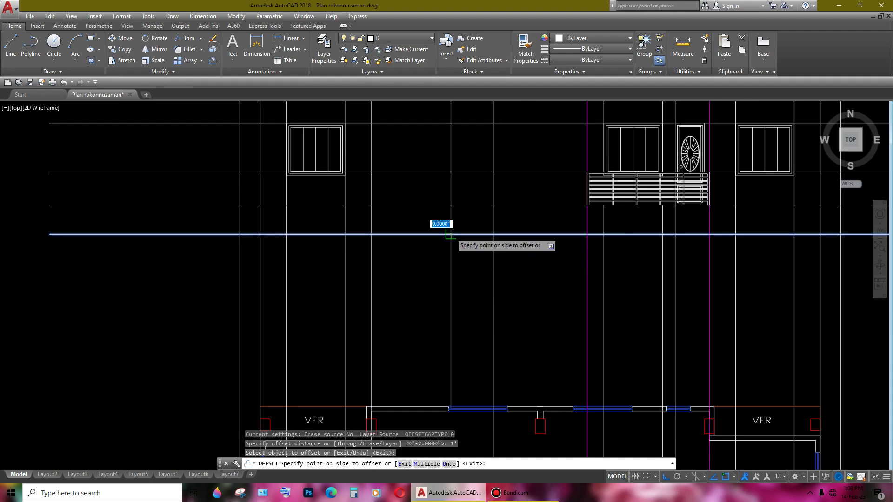
middle_click_drag(451, 222, 453, 237)
key("Return")
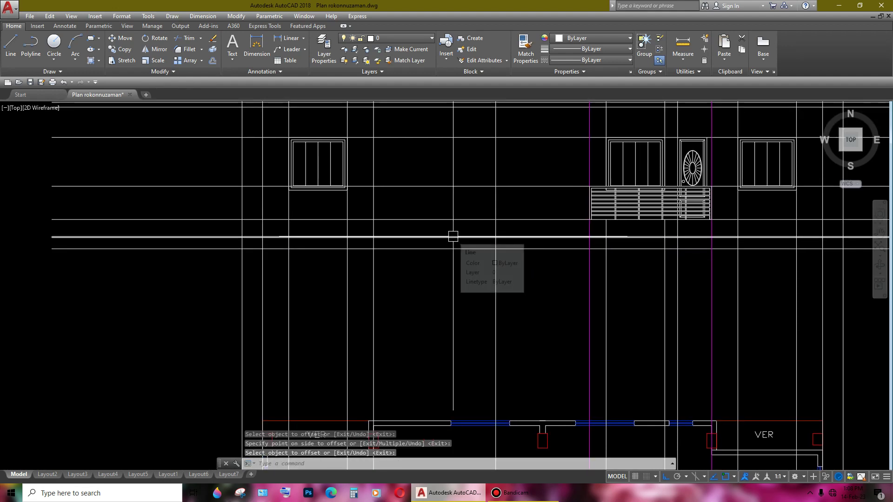
- Select cutting edges and trim crossing line pieces at the new offset line
scroll(454, 275, "down", 4)
scroll(453, 248, "up", 1)
scroll(459, 247, "up", 5)
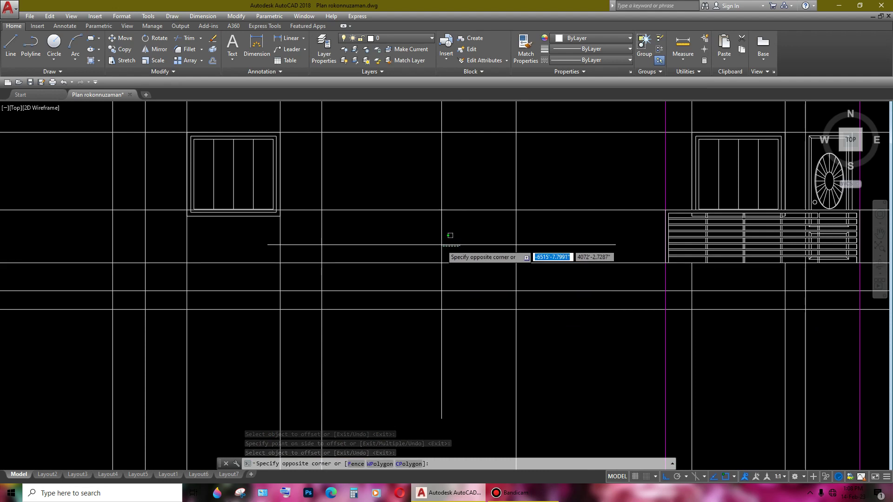
left_click(440, 254)
left_click(446, 241)
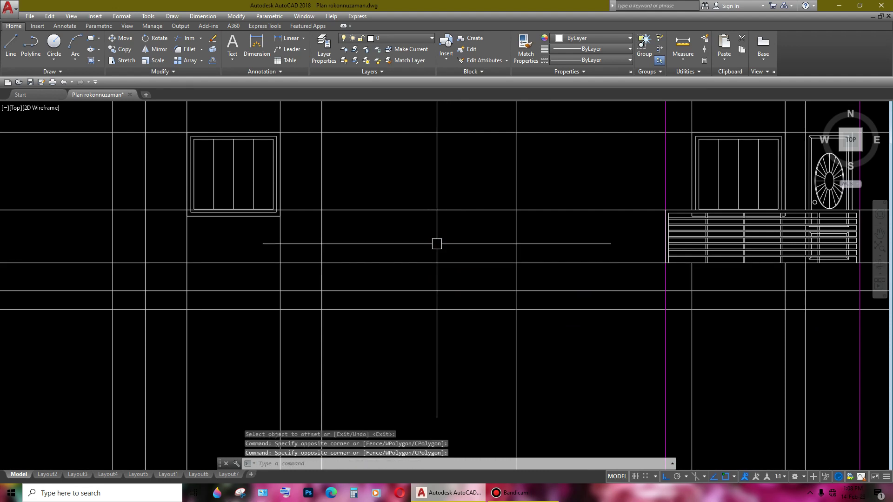
left_click(437, 244)
left_click(433, 236)
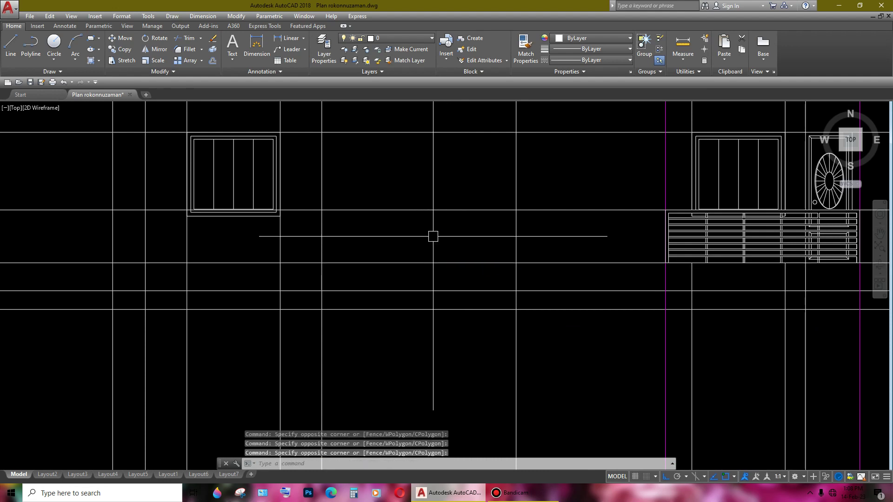
type("tr")
key("Return")
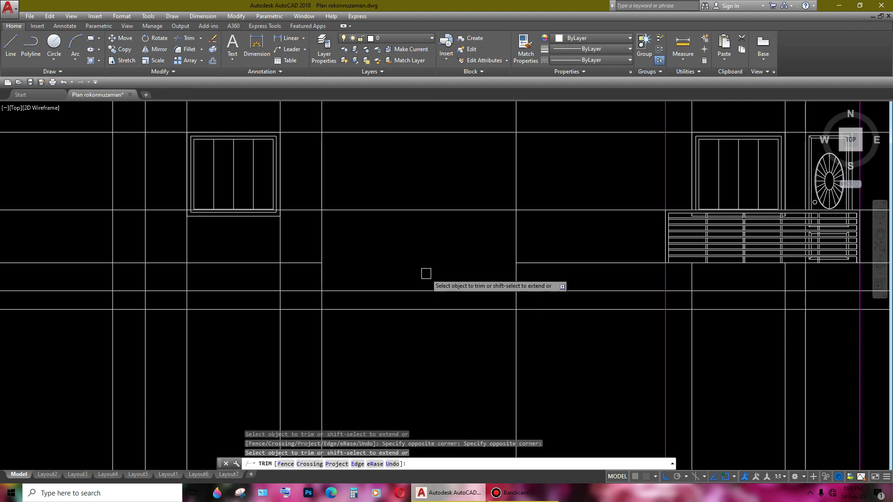
scroll(421, 279, "down", 4)
mouse_move(419, 299)
middle_mouse_down()
mouse_move(384, 318)
mouse_move(435, 275)
middle_mouse_up()
- Dimension the gate porch height as 6'-10.0" from roof corner to ground line
scroll(309, 349, "up", 4)
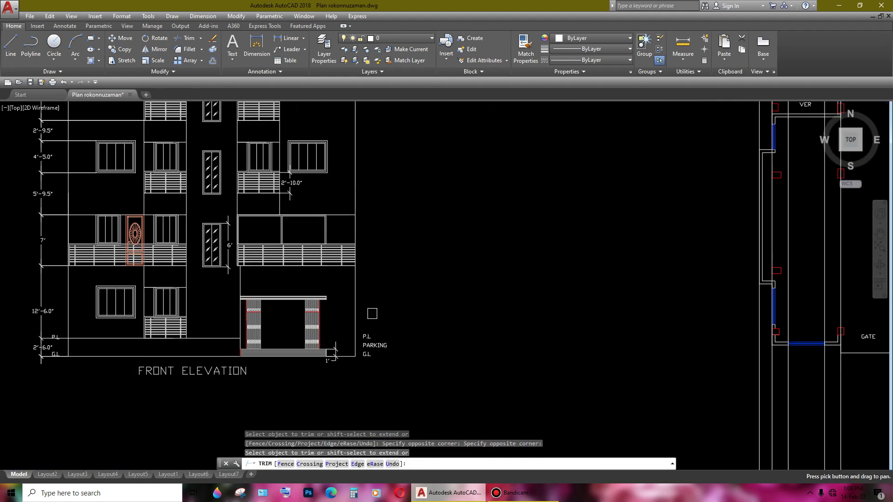
scroll(309, 348, "up", 5)
scroll(313, 370, "up", 2)
scroll(313, 370, "down", 4)
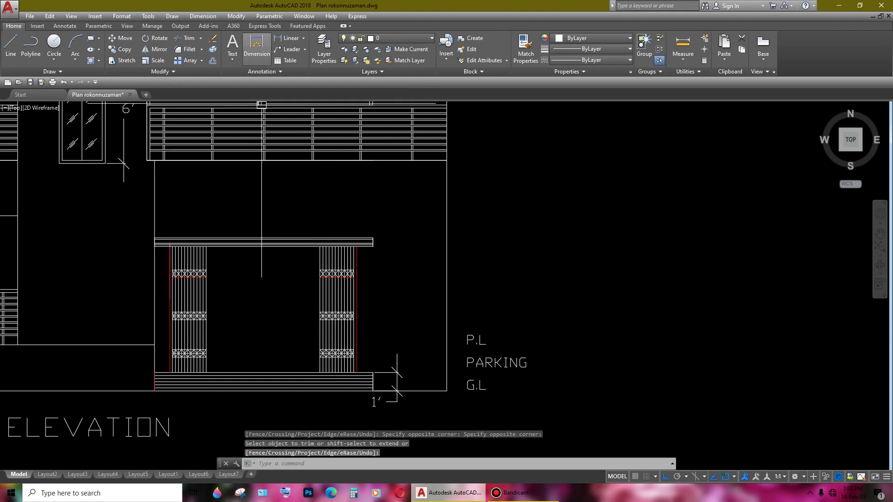
scroll(376, 279, "up", 4)
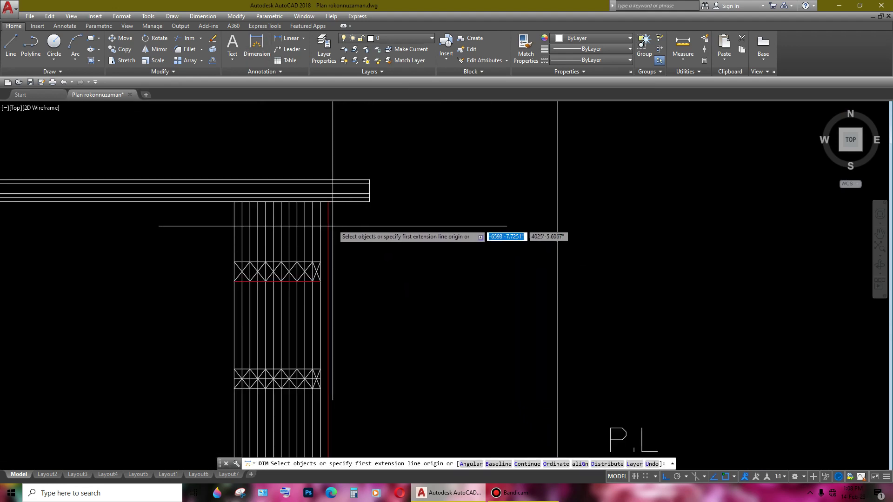
left_click(369, 202)
middle_click_drag(370, 201, 375, 399)
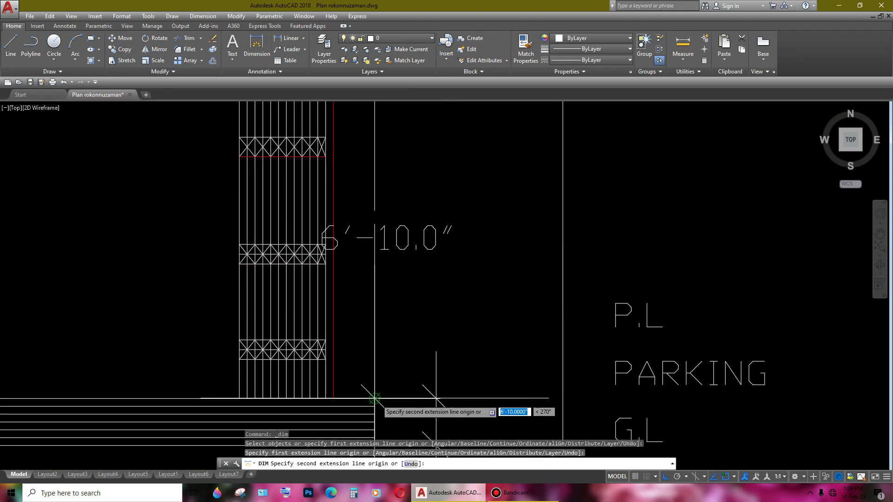
left_click(375, 399)
scroll(375, 399, "down", 3)
scroll(419, 358, "up", 1)
scroll(419, 358, "up", 1)
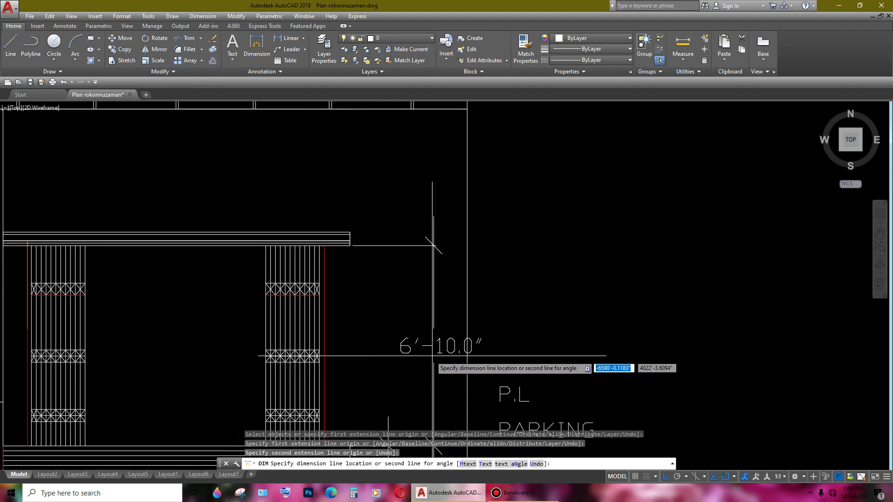
scroll(393, 357, "up", 1)
scroll(394, 357, "down", 2)
scroll(396, 356, "down", 3)
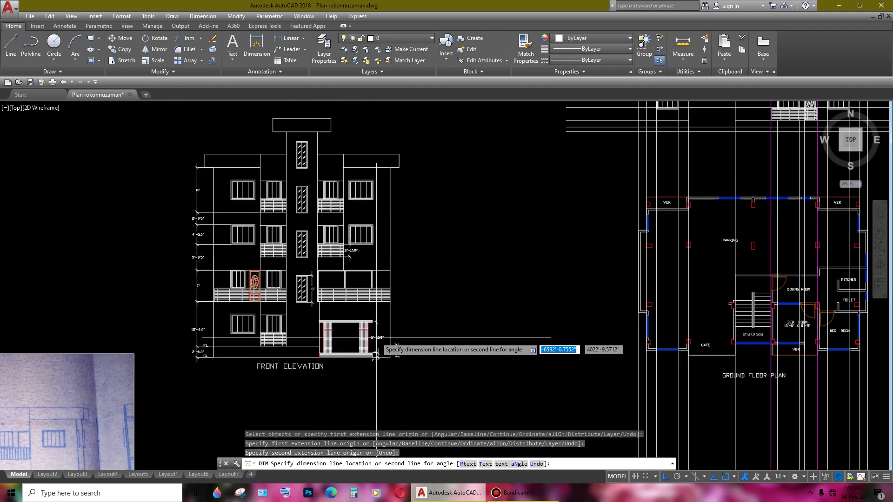
scroll(404, 350, "up", 2)
scroll(404, 350, "up", 4)
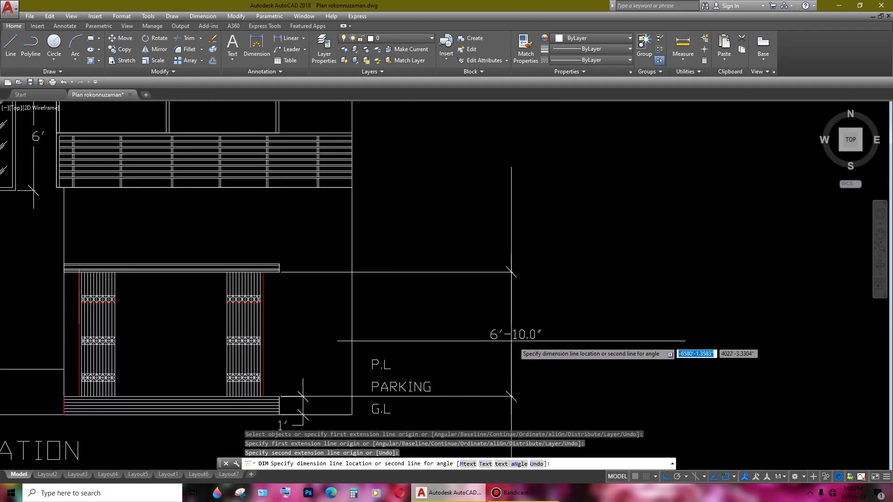
left_click(568, 345)
scroll(568, 345, "down", 5)
key("Escape")
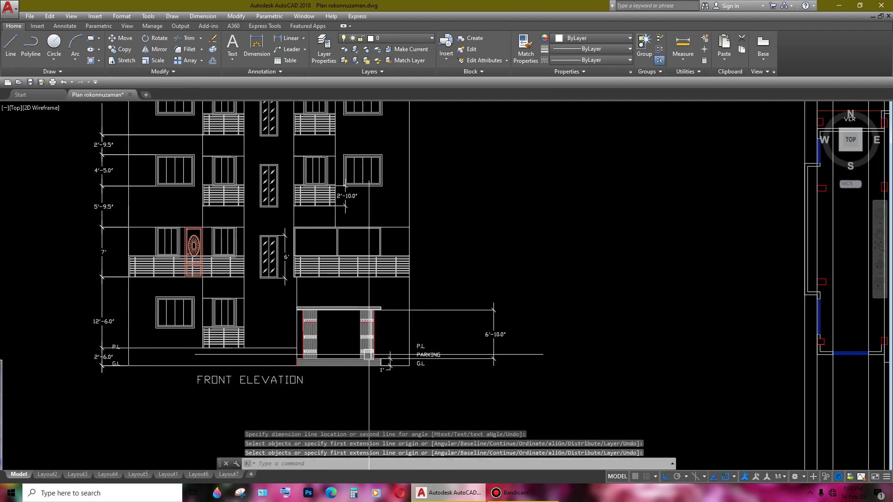
- Zoom out to view the front elevation and ground floor plan together
scroll(350, 344, "up", 1)
middle_click_drag(350, 344, 349, 345)
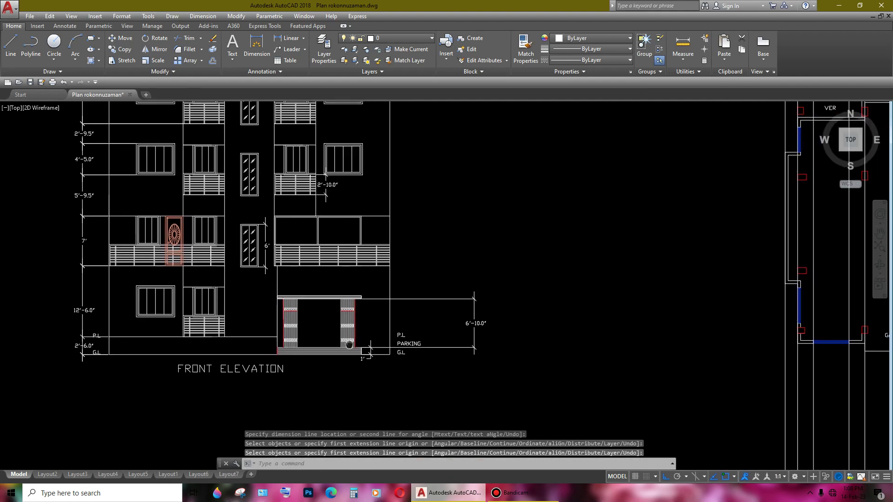
scroll(272, 300, "up", 1)
scroll(279, 303, "down", 2)
scroll(293, 302, "up", 2)
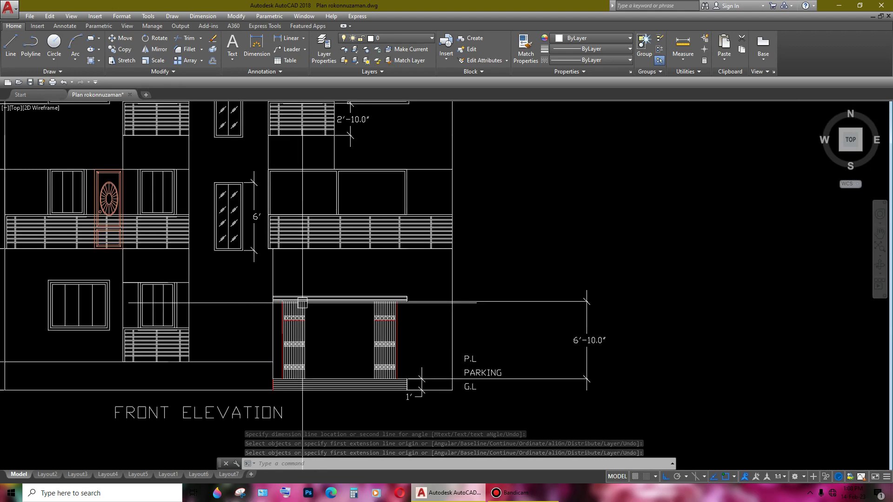
scroll(310, 305, "down", 4)
middle_click_drag(311, 306, 446, 280)
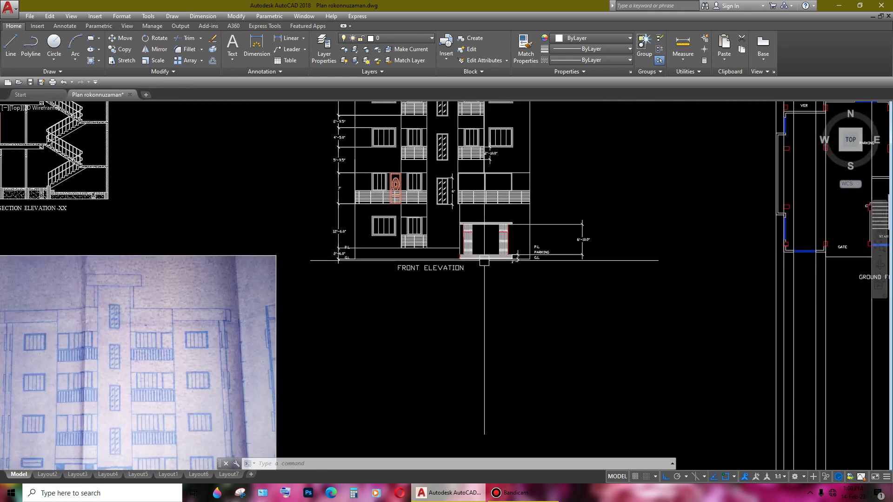
- Pan and zoom to inspect the window projections and the 6'-6.0" dimension
scroll(446, 281, "down", 2)
scroll(445, 280, "up", 2)
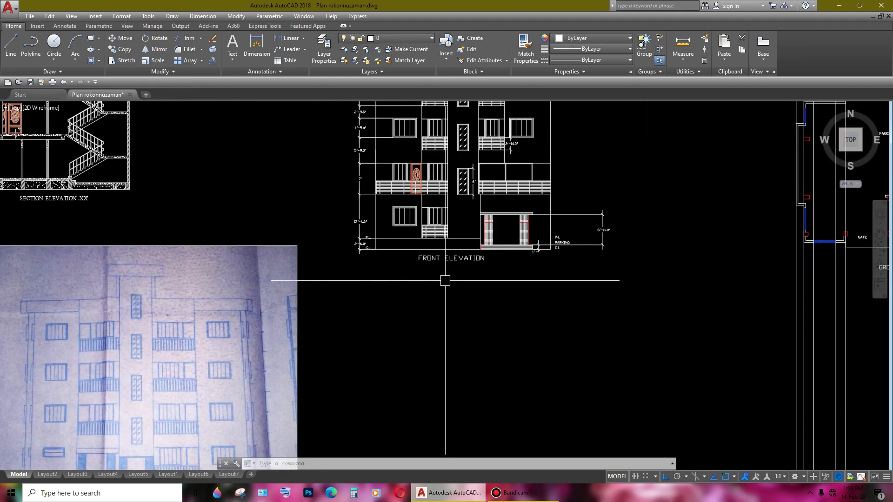
scroll(508, 273, "down", 2)
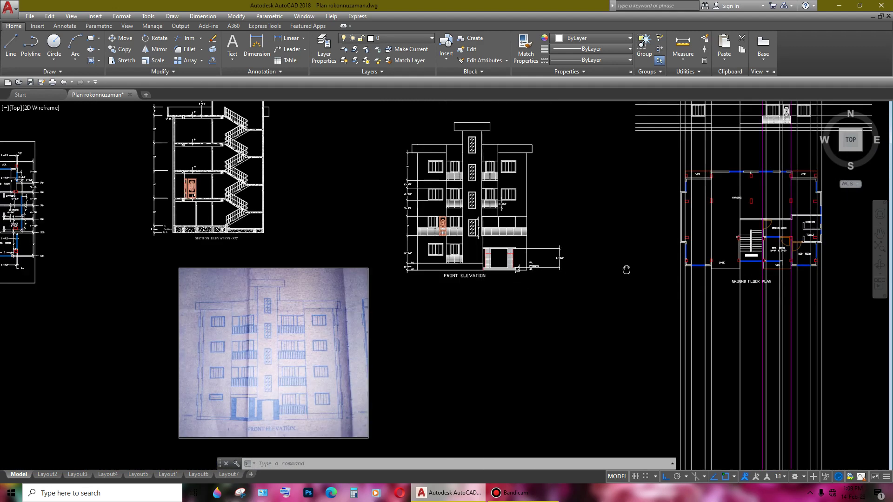
middle_click_drag(814, 196, 554, 193)
scroll(462, 219, "up", 2)
scroll(419, 263, "up", 1)
scroll(418, 263, "up", 2)
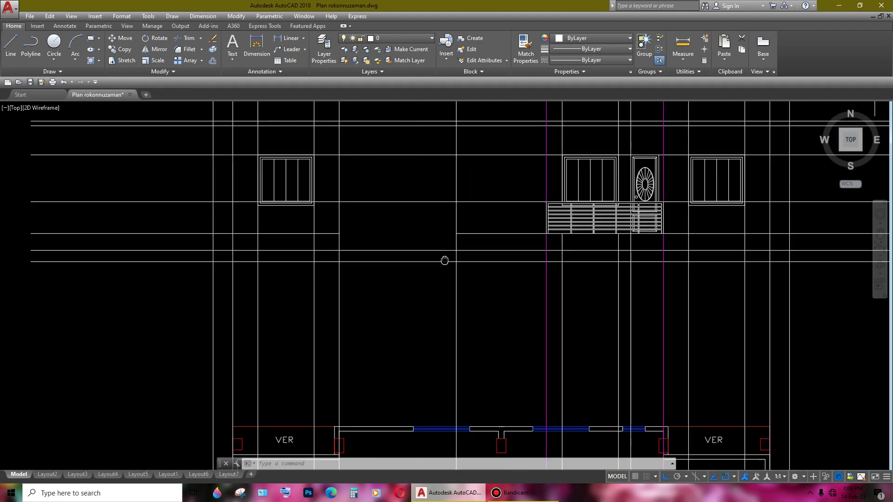
middle_click_drag(443, 259, 461, 336)
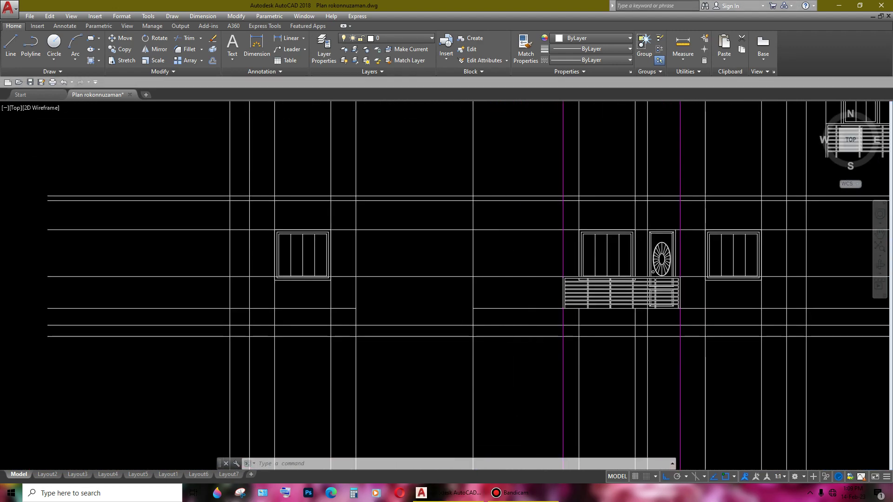
scroll(491, 295, "down", 2)
middle_click_drag(507, 289, 625, 277)
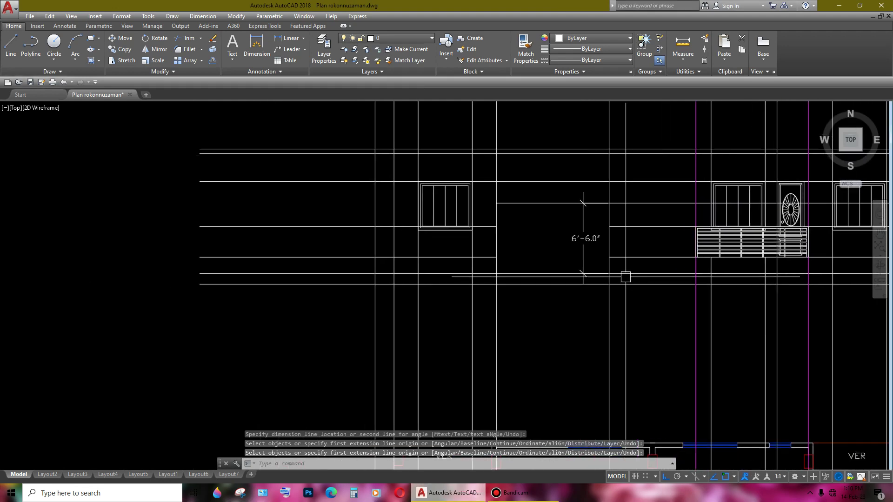
scroll(604, 263, "up", 4)
scroll(577, 240, "down", 4)
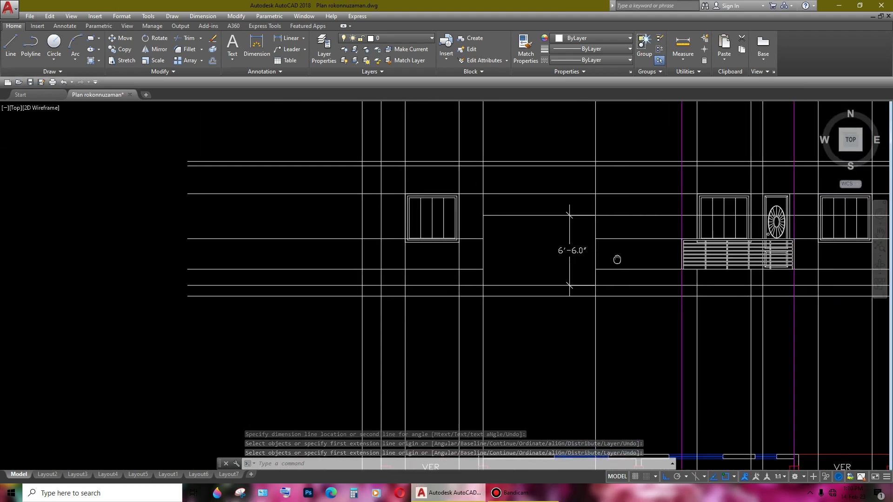
scroll(568, 228, "up", 2)
mouse_move(690, 227)
middle_mouse_down()
mouse_move(643, 248)
mouse_move(714, 249)
middle_mouse_up()
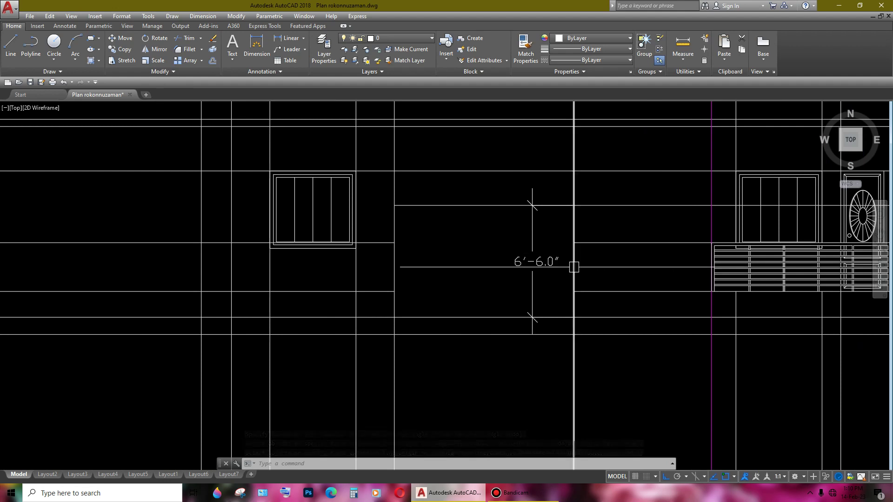
scroll(522, 321, "up", 2)
scroll(535, 319, "down", 4)
middle_click_drag(565, 303, 508, 301)
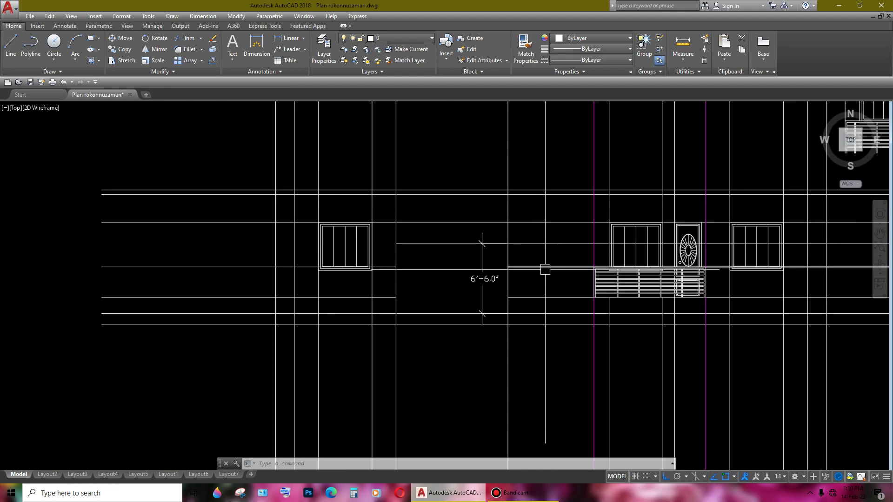
- Move the vertical line at the stair-room corner beside the gate to its new position
scroll(545, 270, "down", 3)
scroll(475, 247, "up", 4)
scroll(520, 227, "up", 2)
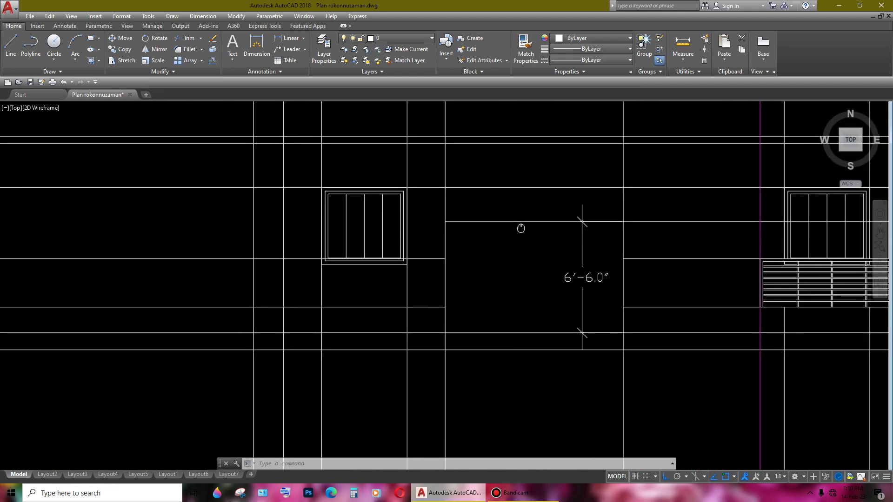
scroll(551, 254, "down", 5)
scroll(556, 262, "up", 3)
scroll(556, 262, "down", 5)
middle_click_drag(540, 449, 539, 328)
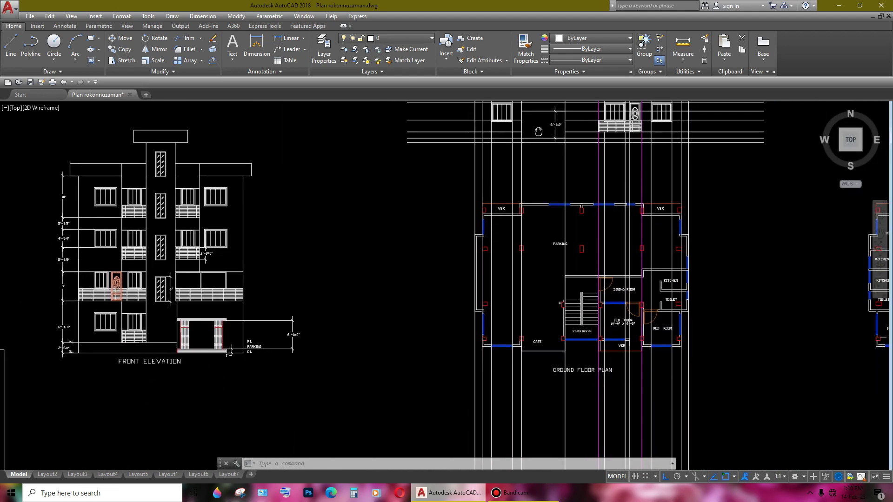
scroll(539, 328, "up", 4)
scroll(585, 381, "up", 2)
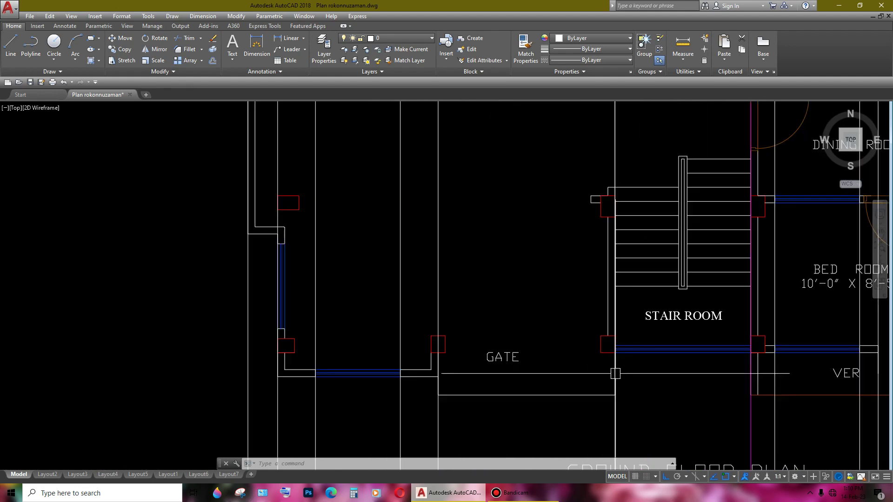
scroll(616, 373, "up", 2)
middle_click_drag(628, 397, 597, 350)
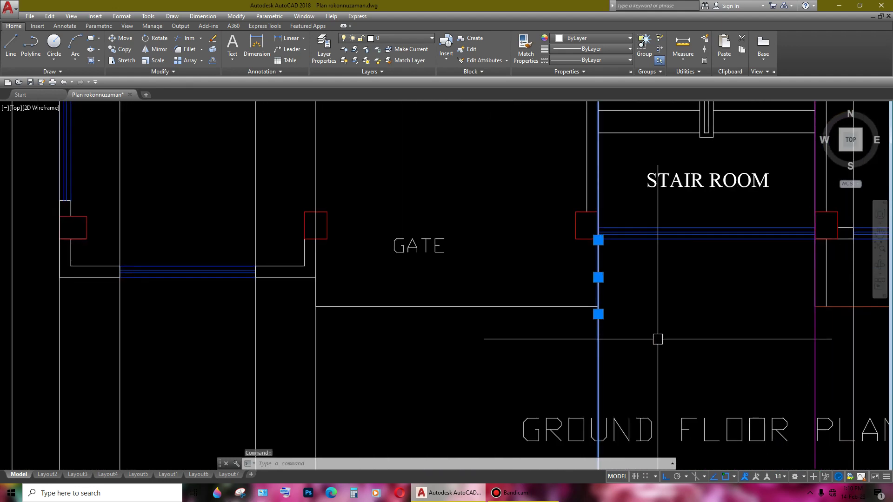
type("m")
key("Return")
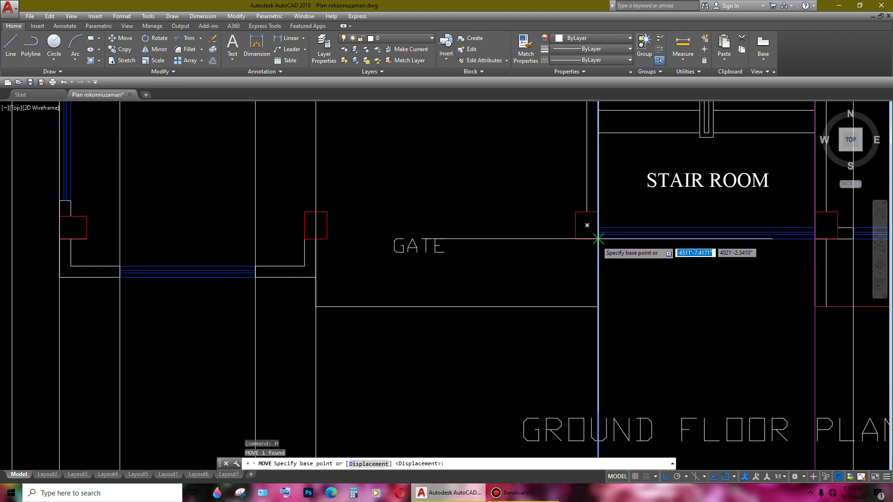
left_click(599, 239)
scroll(560, 307, "down", 5)
left_click(560, 307)
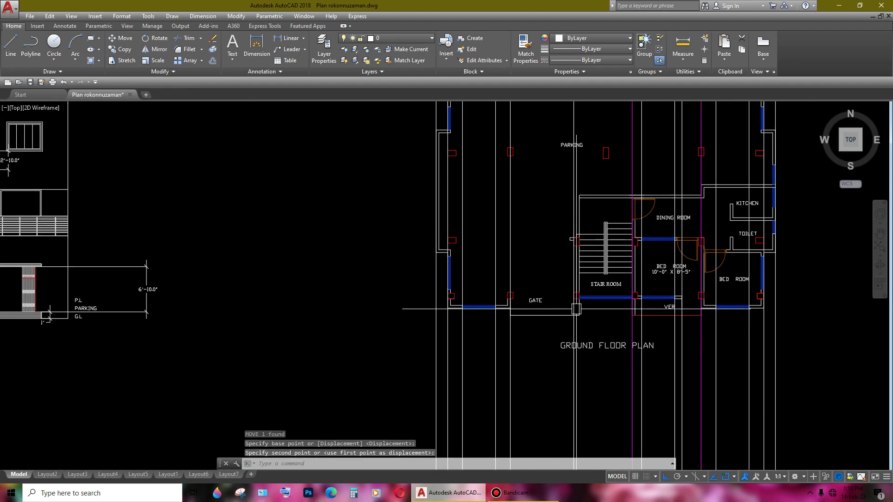
- Pan to bring the front elevation's gate porch into view
scroll(537, 268, "down", 3)
scroll(368, 307, "up", 1)
scroll(335, 297, "up", 2)
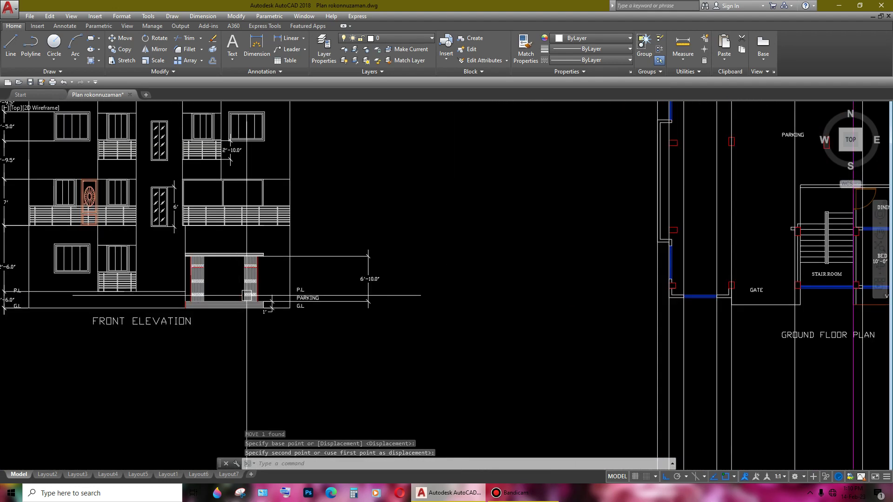
middle_click_drag(265, 297, 335, 297)
scroll(299, 261, "up", 4)
scroll(377, 269, "up", 2)
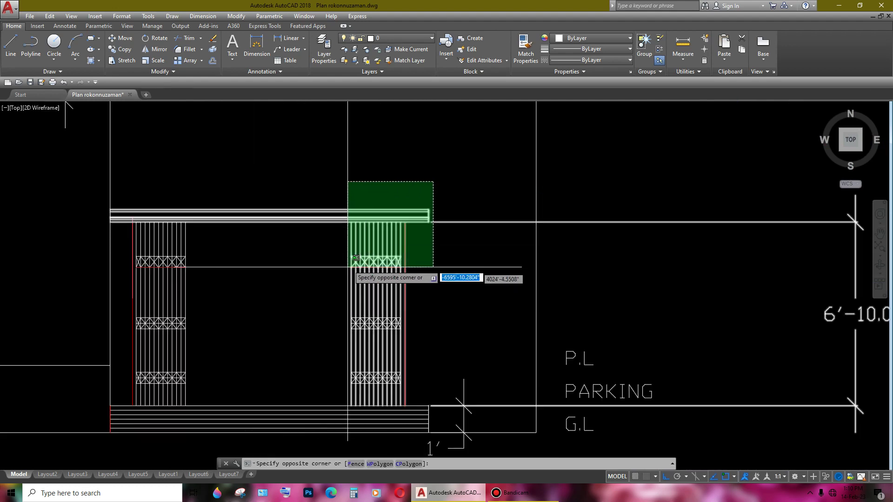
- Copy the gate porch and pillars beside the 6'-6.0" dimension
left_click(426, 179)
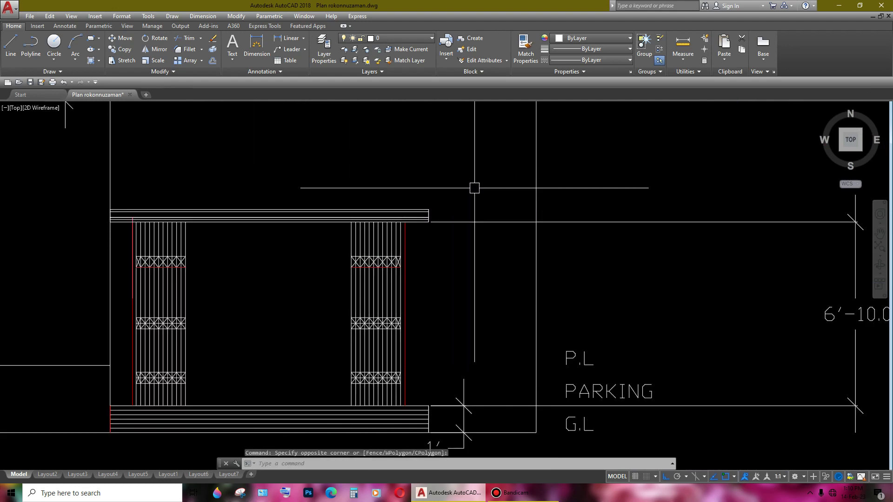
left_click(139, 394)
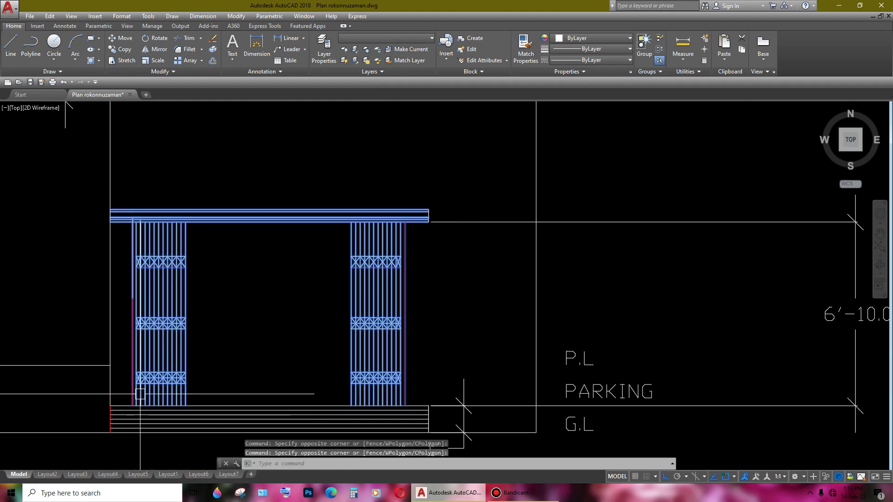
middle_click_drag(418, 314, 439, 282)
type("c")
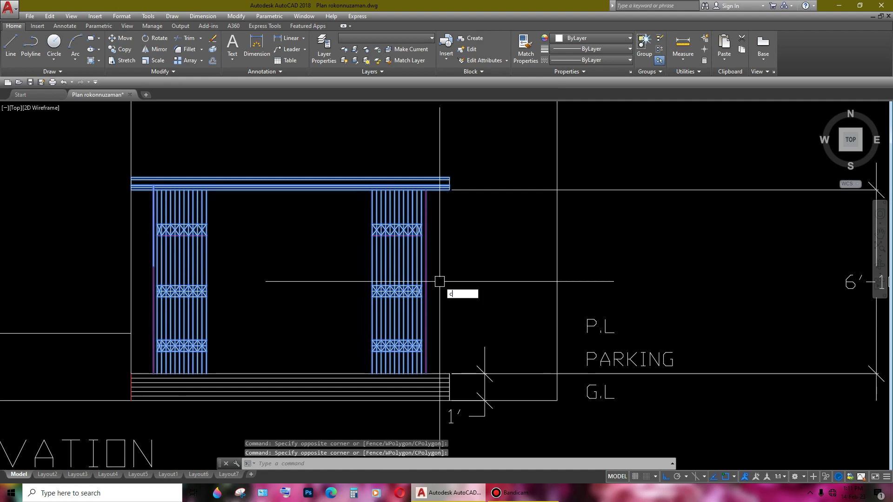
type("p")
key("Return")
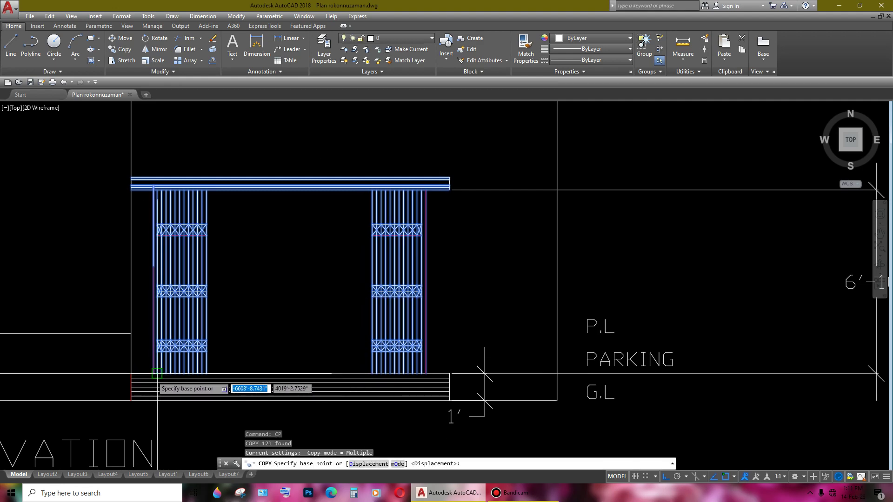
left_click(158, 374)
scroll(372, 315, "down", 6)
middle_click_drag(511, 277, 396, 353)
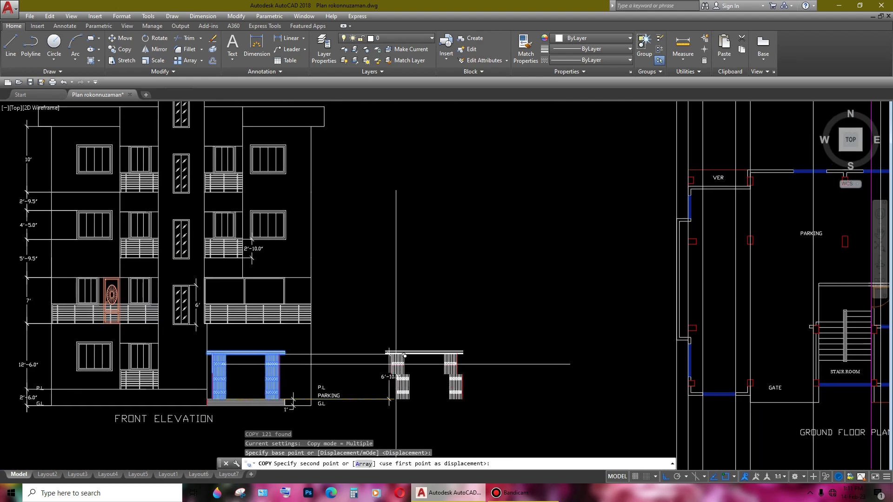
scroll(405, 356, "down", 3)
scroll(721, 249, "up", 3)
scroll(544, 344, "up", 4)
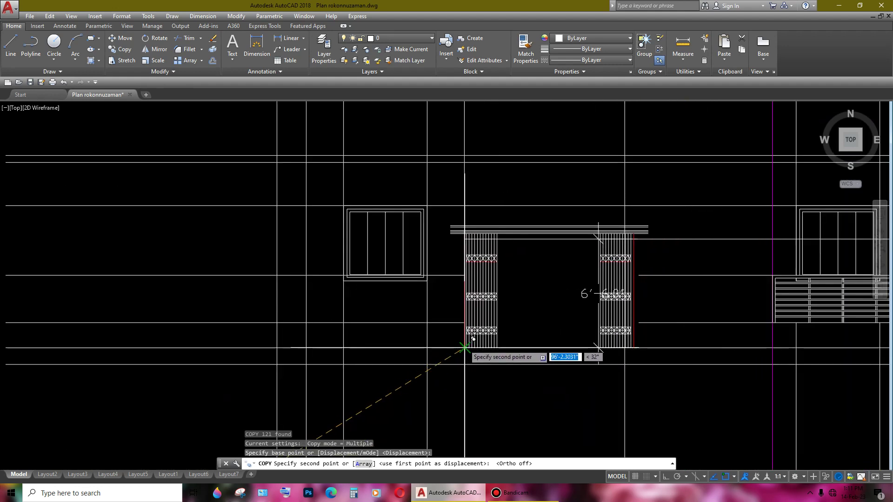
left_click(642, 298)
middle_click_drag(642, 298, 584, 279)
key("Escape")
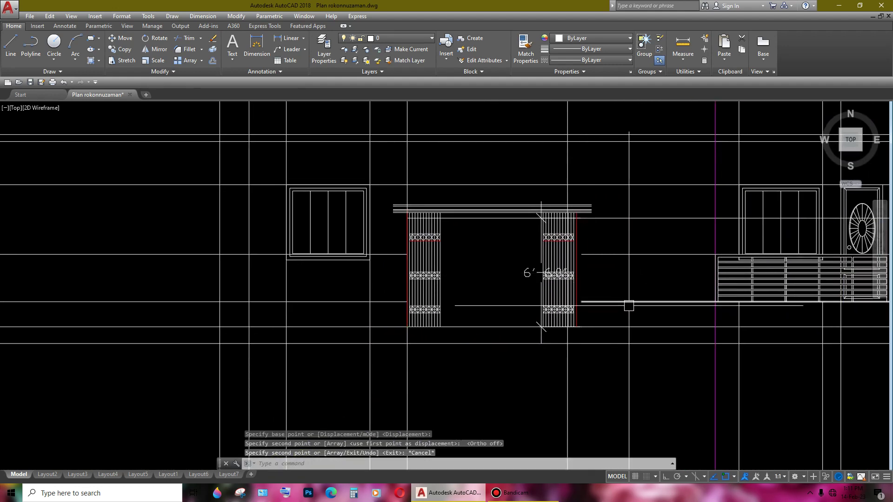
- Inspect the copied porch, then undo the copy
mouse_move(628, 303)
middle_mouse_down()
mouse_move(581, 312)
mouse_move(654, 291)
mouse_move(537, 253)
mouse_move(541, 245)
mouse_move(526, 279)
middle_mouse_up()
scroll(654, 292, "down", 3)
scroll(524, 302, "down", 2)
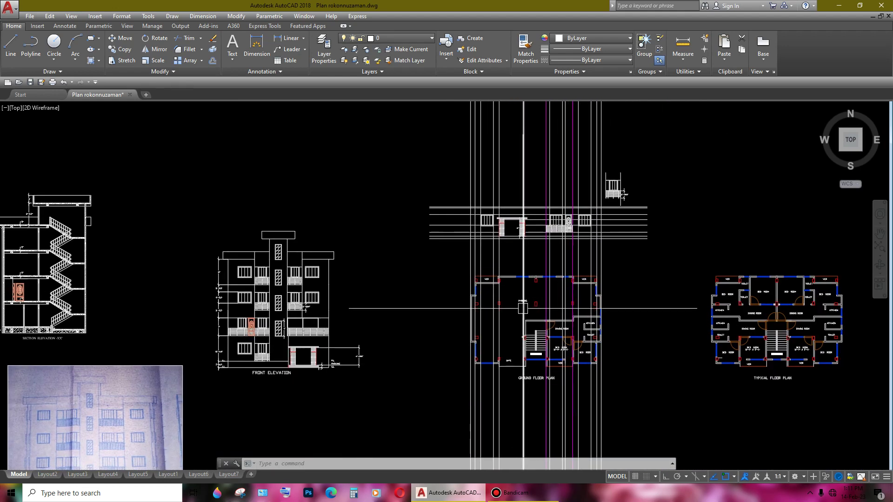
scroll(525, 225, "up", 3)
scroll(530, 233, "up", 3)
scroll(533, 235, "up", 4)
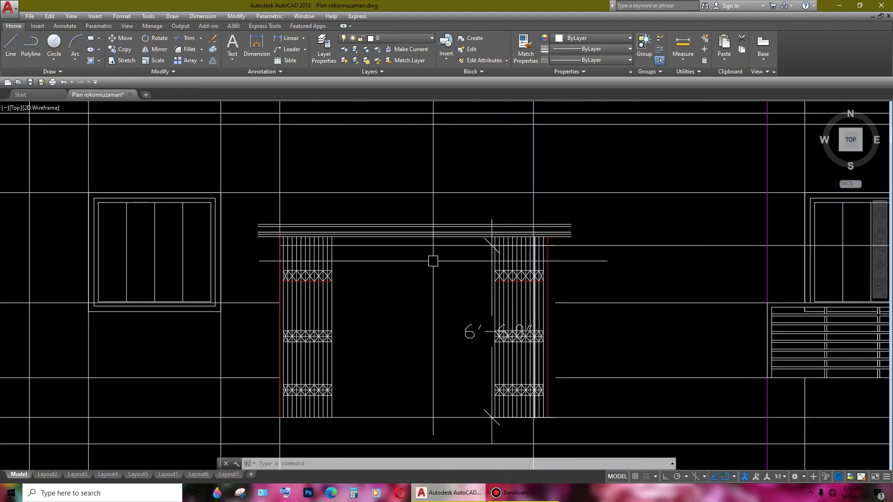
scroll(474, 270, "down", 2)
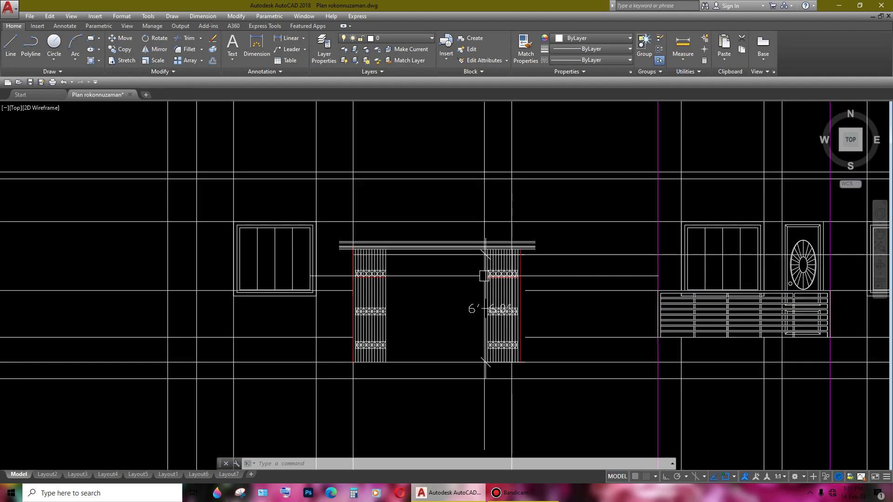
key("ctrl+z")
key("ctrl+z")
- Window-select the gate porch and pillar objects again
scroll(484, 274, "down", 2)
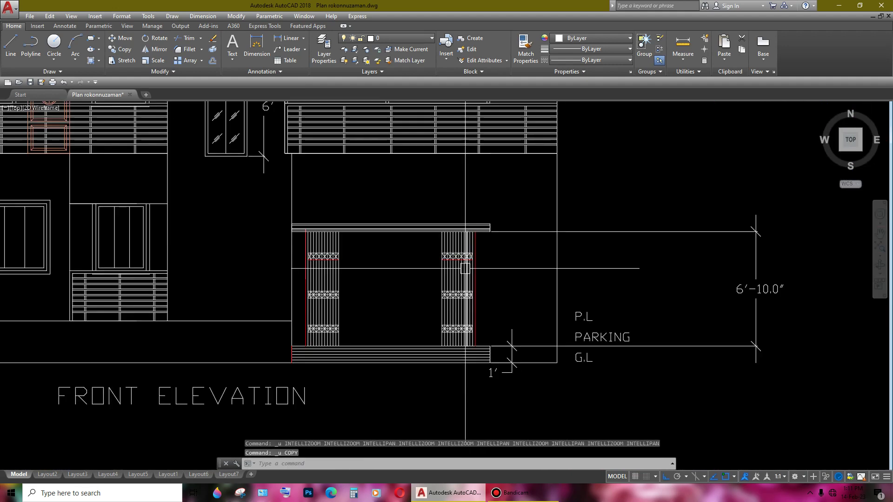
scroll(519, 170, "up", 2)
left_click(519, 170)
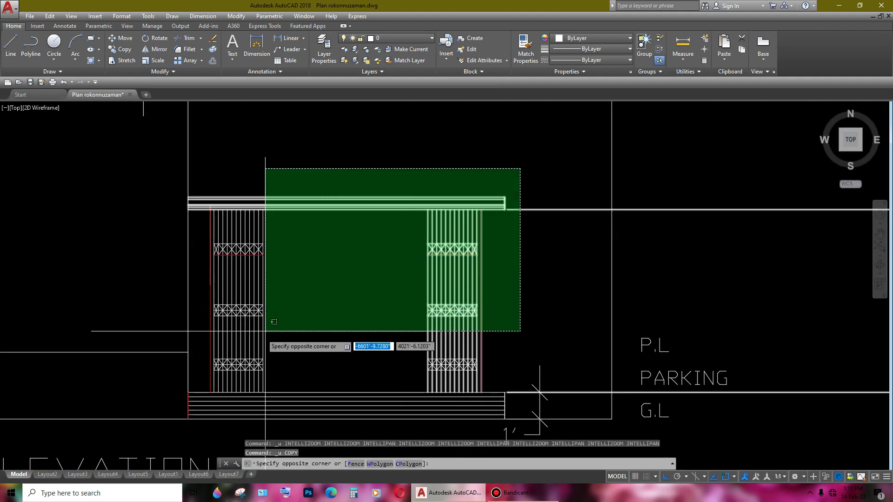
left_click(214, 372)
scroll(405, 295, "down", 1)
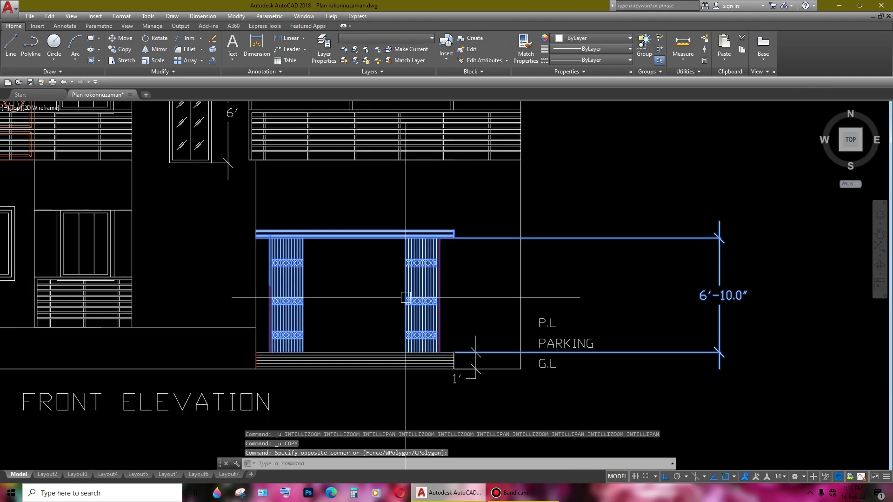
scroll(409, 298, "down", 2)
scroll(408, 297, "up", 2)
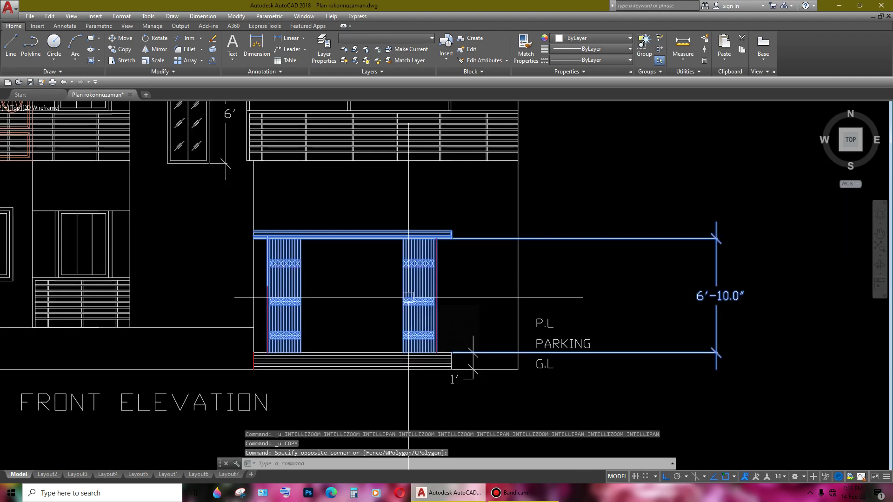
- Copy the gate porch from its corner into the new elevation's projection lines
type("cp")
key("Return")
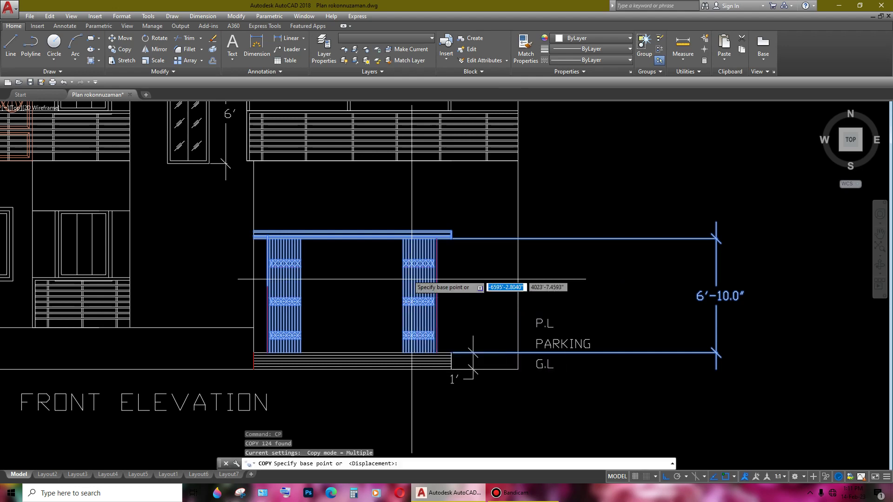
scroll(284, 238, "up", 5)
left_click(286, 227)
scroll(400, 289, "down", 3)
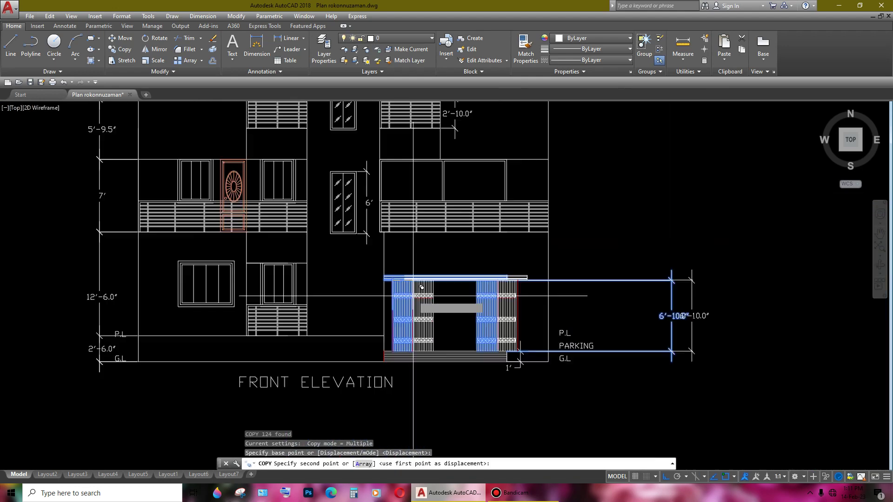
scroll(425, 319, "down", 2)
scroll(605, 274, "up", 2)
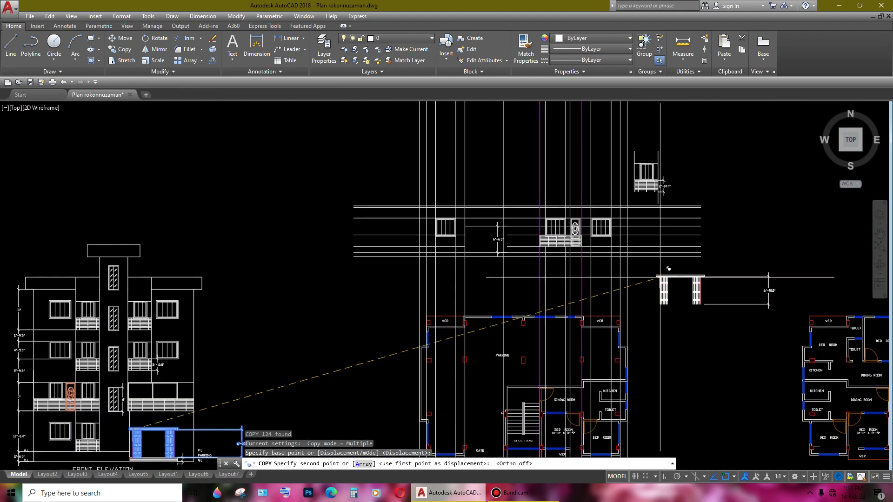
scroll(558, 256, "up", 3)
scroll(466, 210, "up", 2)
scroll(432, 205, "up", 2)
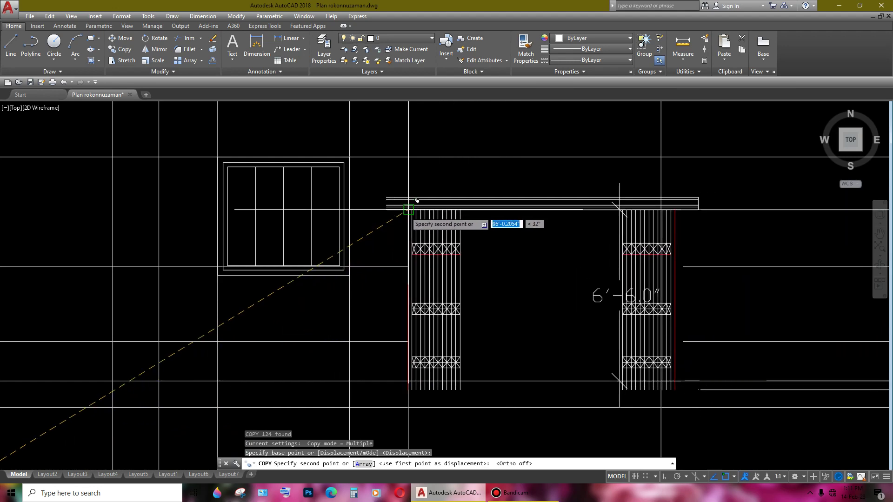
left_click(421, 204)
scroll(435, 206, "down", 2)
scroll(597, 258, "up", 1)
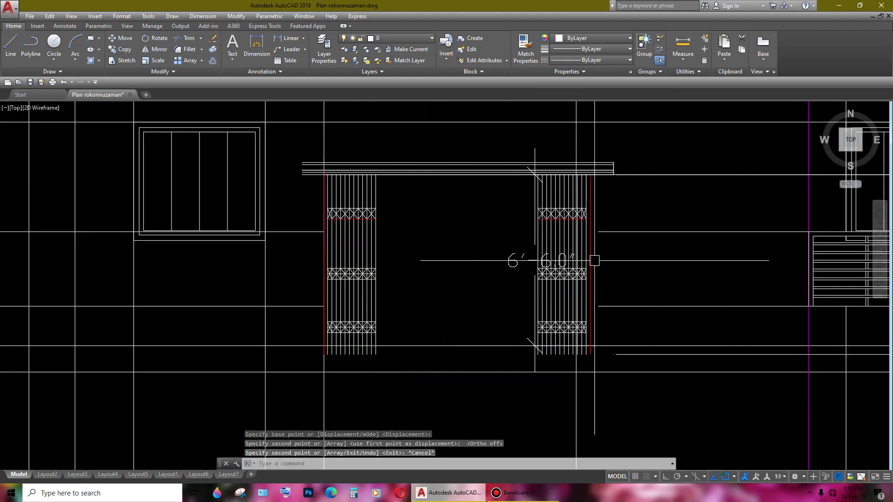
scroll(535, 256, "up", 1)
key("Escape")
- Delete the unwanted dimension and bring the whole building into view
key("Delete")
scroll(523, 271, "down", 3)
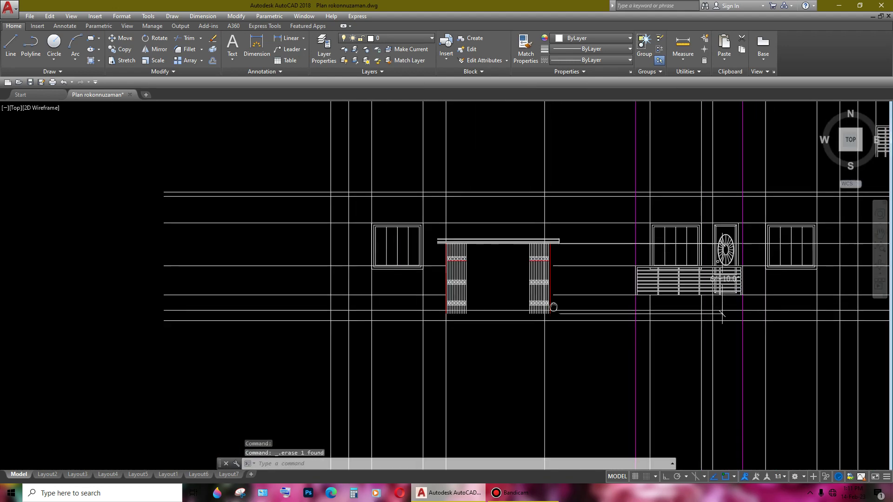
scroll(556, 303, "up", 5)
middle_click_drag(514, 326, 628, 339)
mouse_move(458, 334)
middle_mouse_down()
mouse_move(504, 315)
mouse_move(417, 374)
mouse_move(277, 355)
middle_mouse_up()
scroll(584, 319, "down", 2)
scroll(456, 325, "down", 4)
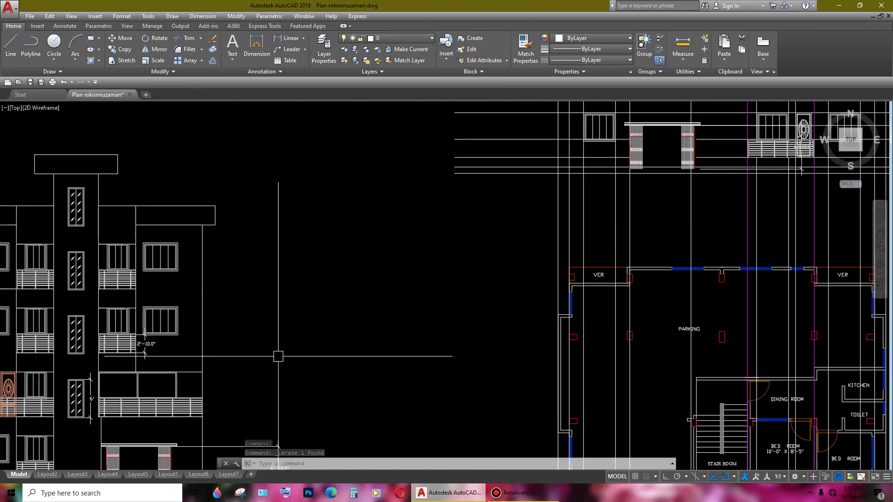
scroll(568, 175, "up", 3)
scroll(378, 351, "up", 3)
scroll(424, 280, "up", 3)
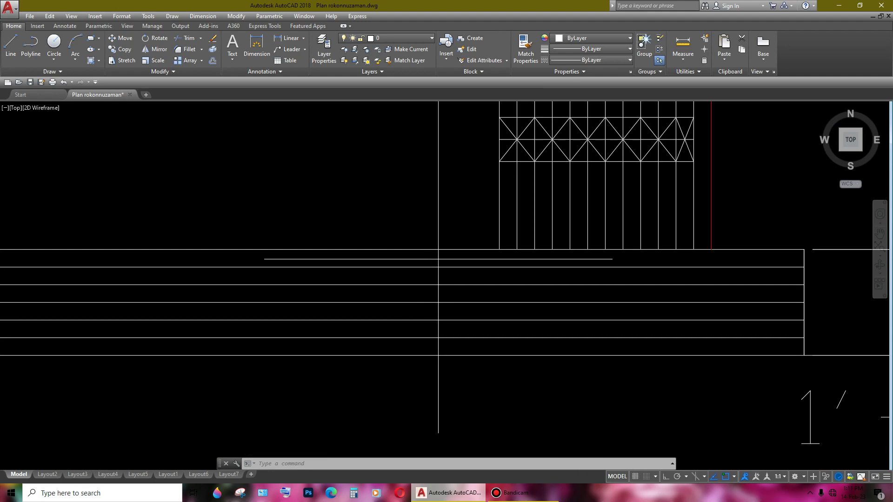
- Copy the five step lines to sit beneath the copied gate porch
left_click(437, 259)
left_click(343, 349)
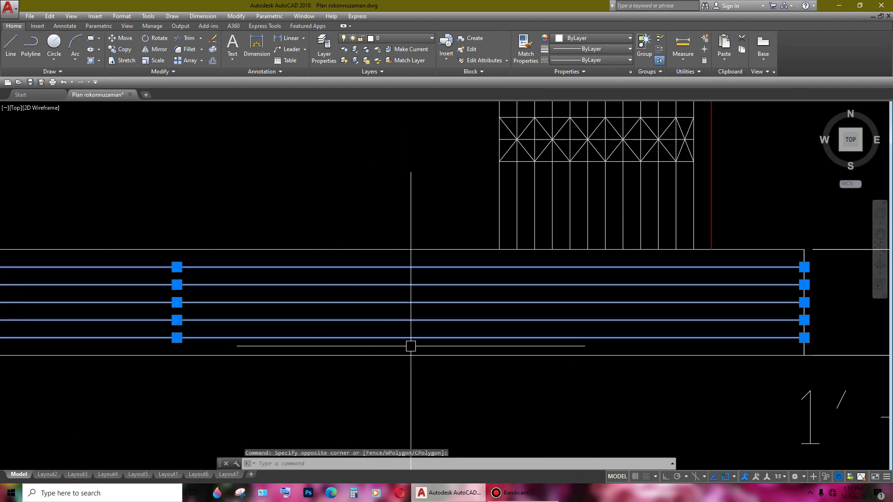
type("co")
key("Return")
left_click(804, 250)
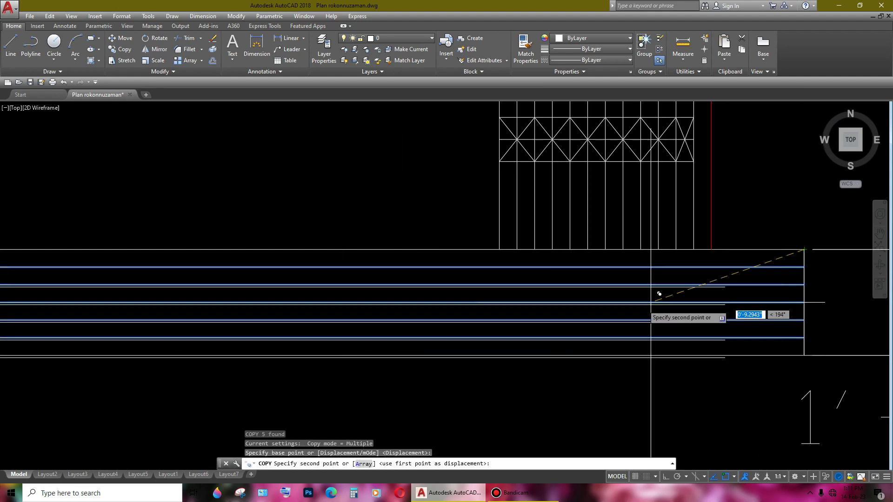
scroll(658, 299, "down", 5)
scroll(766, 279, "down", 2)
middle_click_drag(353, 386, 60, 425)
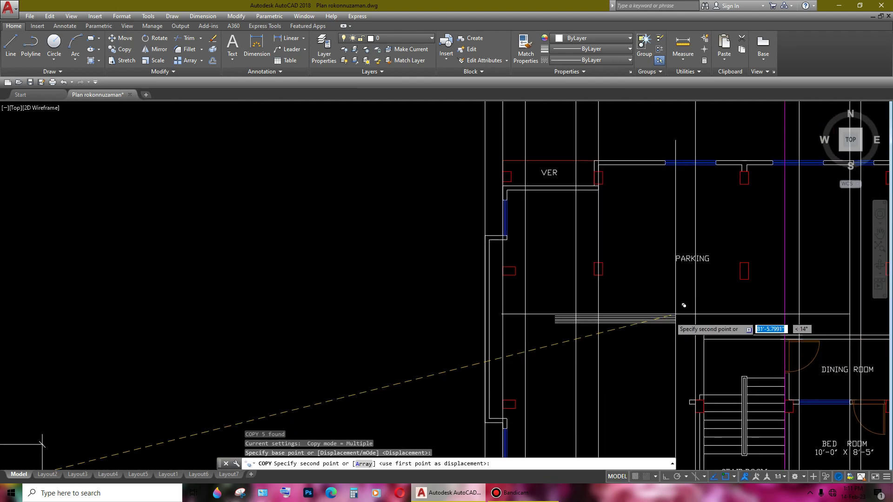
scroll(529, 205, "up", 3)
mouse_move(528, 205)
middle_mouse_down()
mouse_move(511, 319)
mouse_move(636, 215)
middle_mouse_up()
scroll(512, 261, "up", 2)
scroll(514, 242, "up", 1)
scroll(507, 303, "up", 2)
scroll(636, 216, "down", 2)
left_click(661, 319)
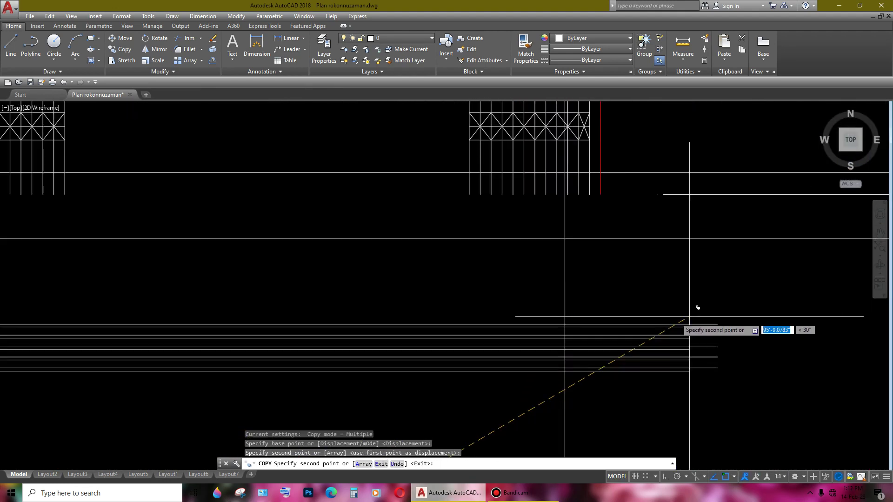
key("Escape")
type("tr")
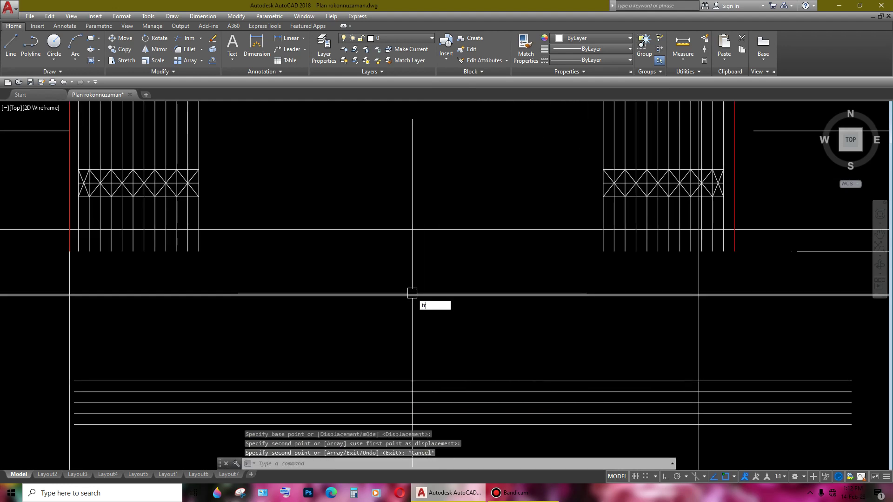
- Trim the left and right pillar lines that overrun the steps
key("Return")
key("Return")
left_click(239, 269)
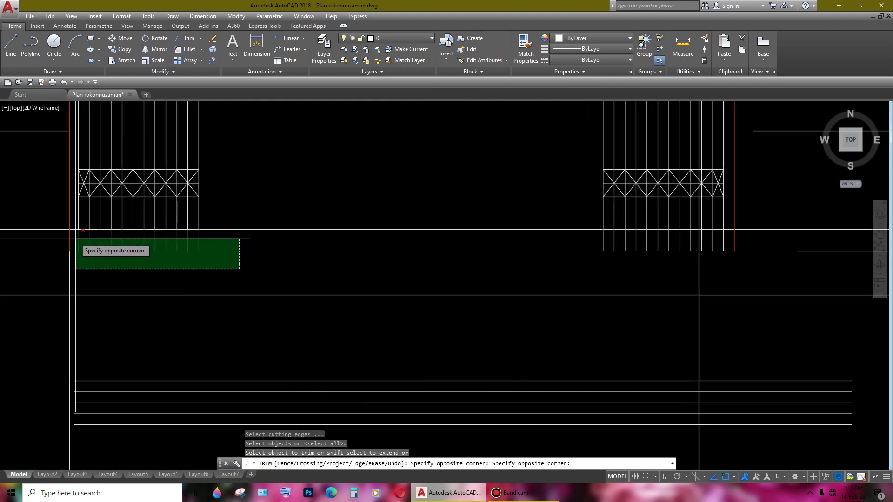
left_click(76, 238)
scroll(649, 275, "up", 2)
left_click(649, 270)
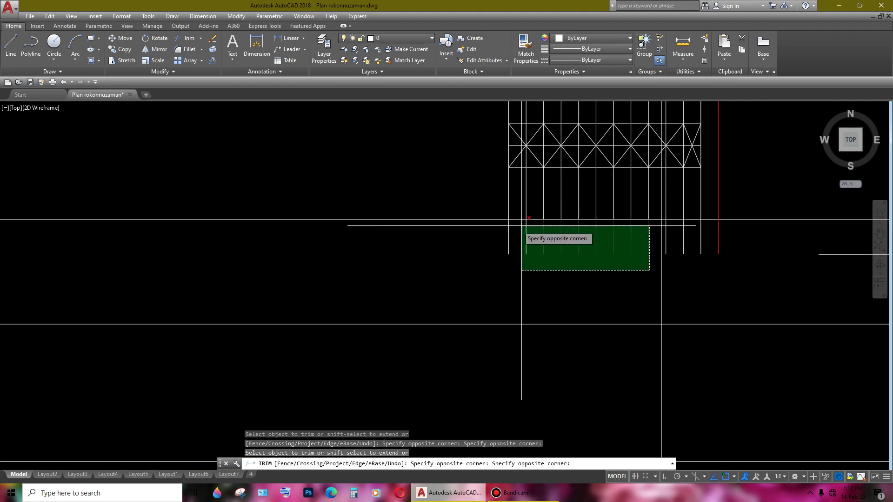
left_click(502, 228)
scroll(688, 335, "up", 2)
scroll(677, 308, "up", 2)
scroll(693, 316, "down", 4)
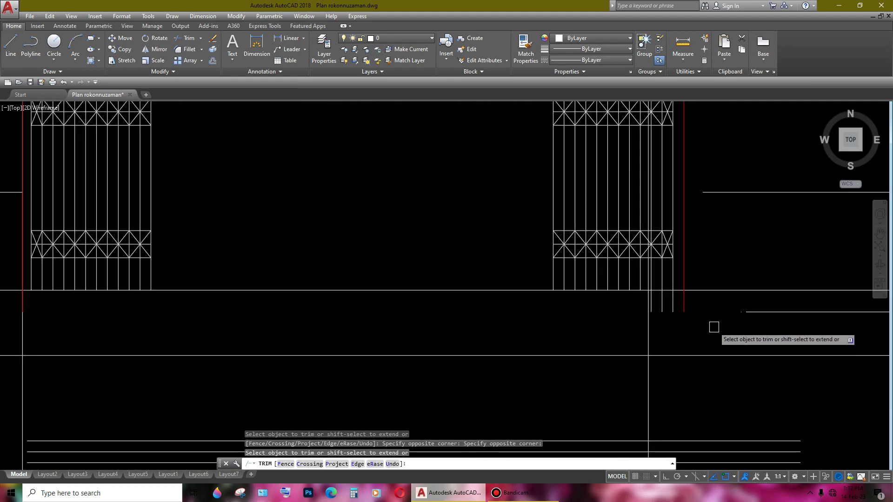
scroll(707, 325, "down", 2)
scroll(694, 323, "up", 2)
scroll(702, 321, "up", 2)
key("Escape")
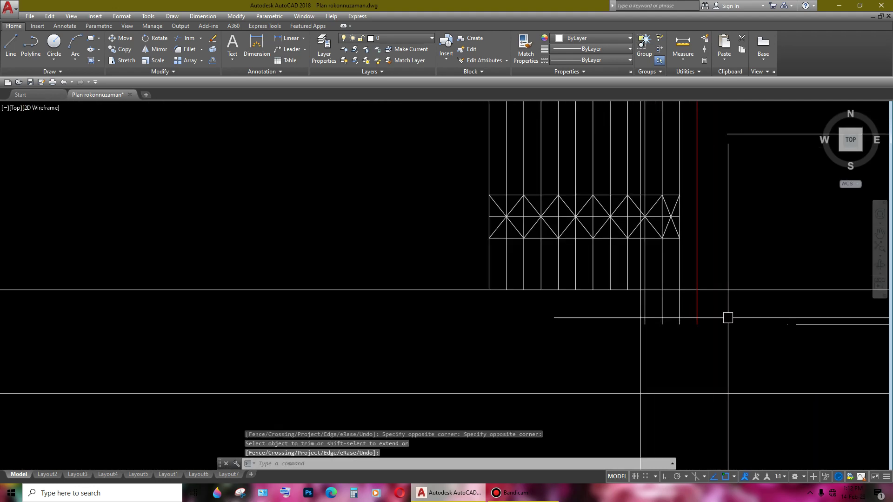
- Delete the three stray vertical lines near the copied gate
left_click(727, 310)
left_click(660, 327)
key("Delete")
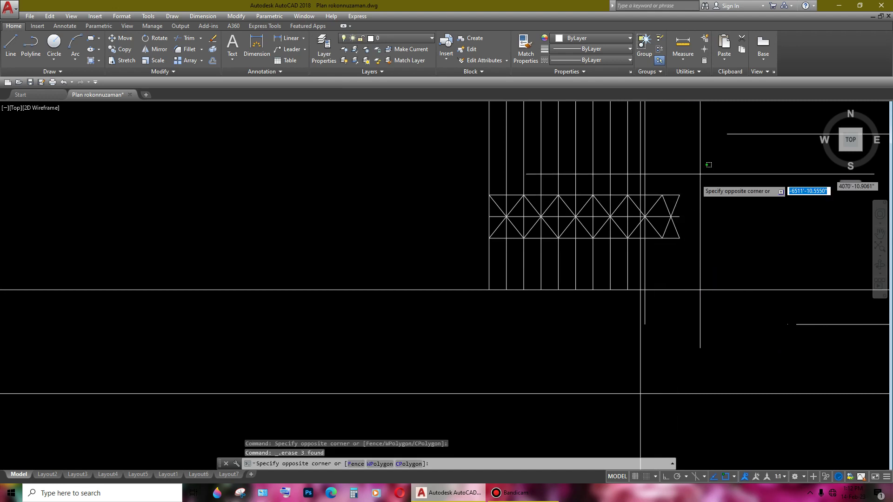
left_click(712, 202)
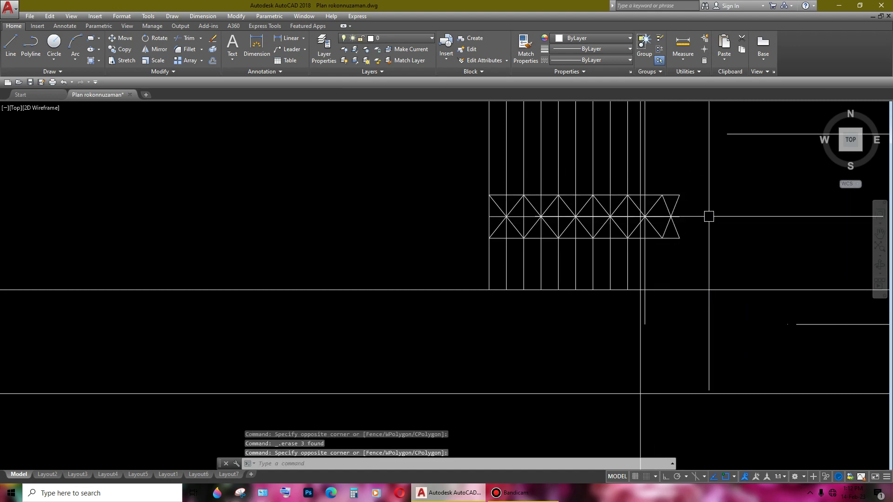
- Try another pillar-end trim, cancel it, and undo the last trim and erase
key("Return")
key("Return")
left_click(674, 179)
left_click(702, 241)
scroll(714, 243, "down", 4)
mouse_move(714, 244)
middle_mouse_down()
mouse_move(707, 287)
mouse_move(658, 358)
mouse_move(675, 324)
middle_mouse_up()
key("Escape")
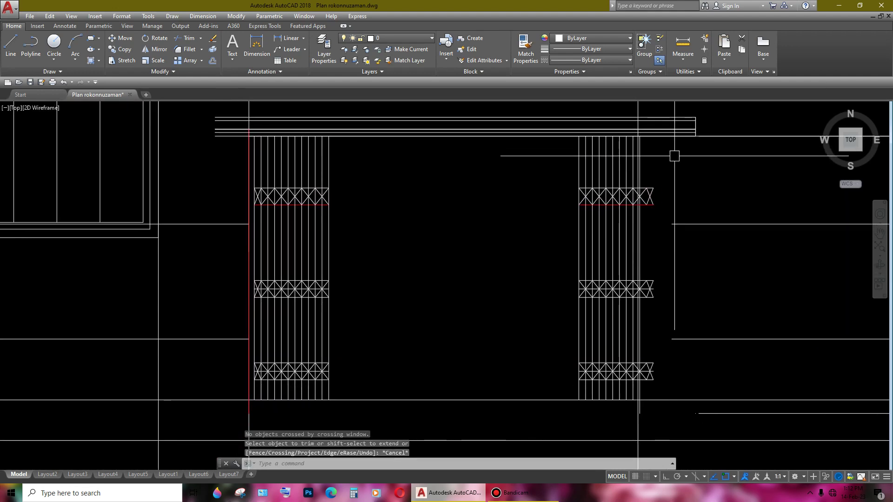
key("ctrl+z")
scroll(676, 194, "down", 4)
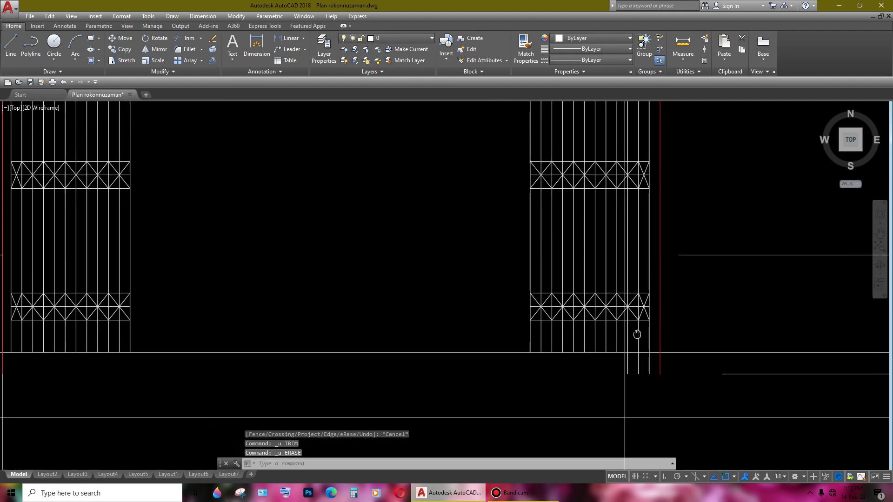
scroll(680, 238, "up", 2)
scroll(678, 236, "down", 2)
middle_click_drag(678, 235, 646, 303)
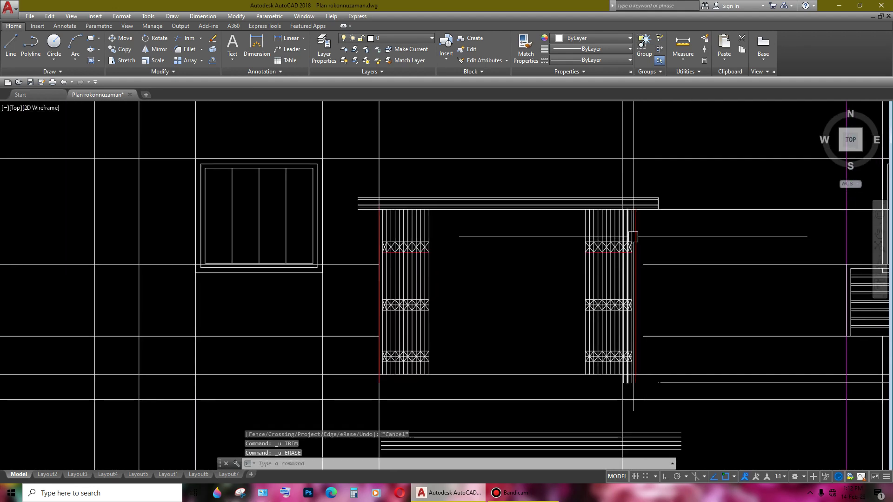
scroll(642, 224, "up", 2)
- Window-select all the lines of the right pillar
left_click(653, 208)
middle_click_drag(554, 339, 607, 266)
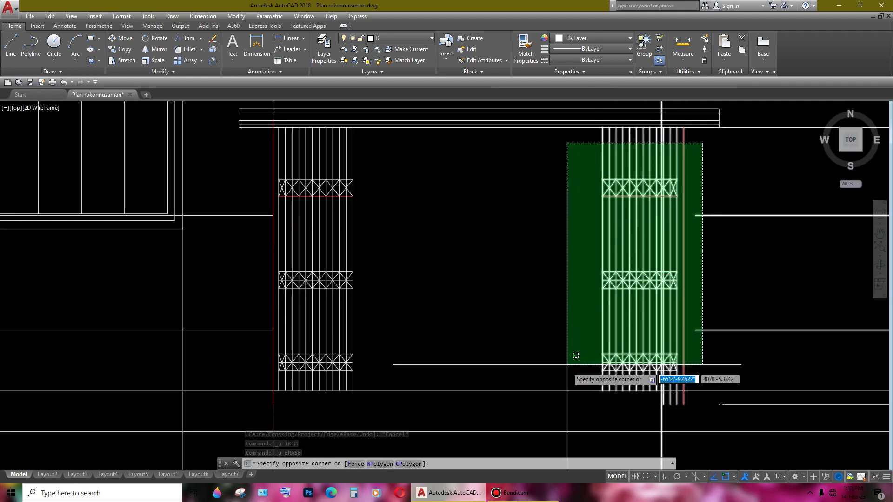
left_click(588, 387)
middle_click_drag(664, 354, 596, 335)
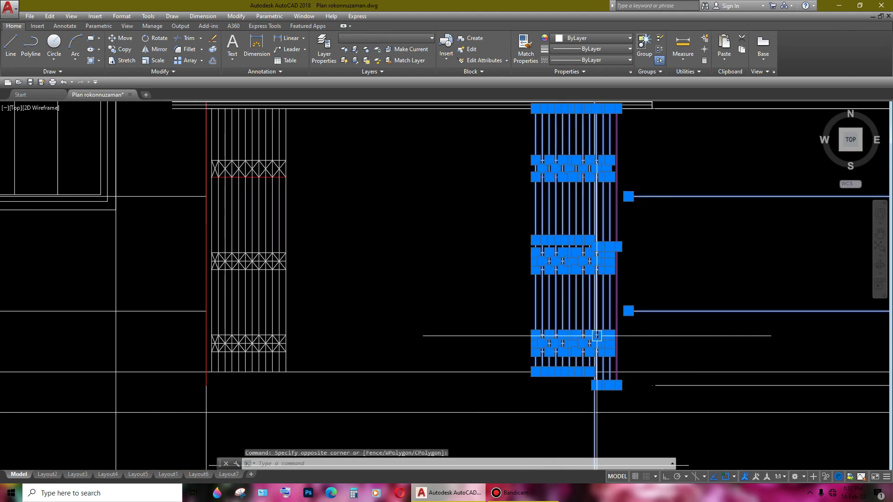
left_click(718, 177)
left_click(664, 310)
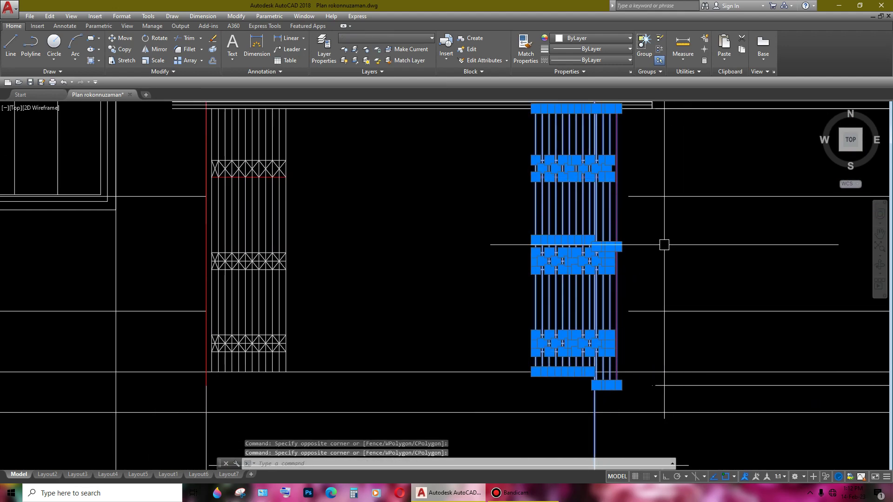
middle_click_drag(663, 243, 656, 347)
scroll(639, 318, "down", 3)
left_click(630, 215)
scroll(630, 216, "up", 3)
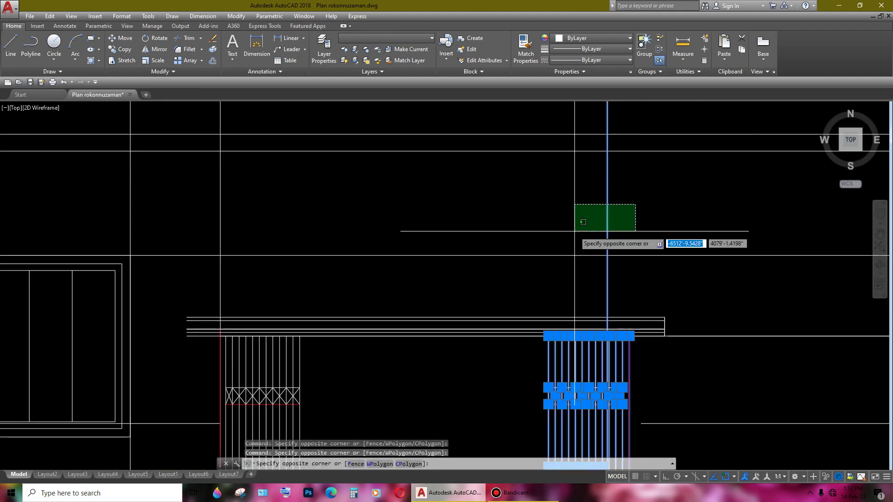
left_click(578, 230)
scroll(642, 257, "down", 3)
scroll(648, 274, "up", 3)
middle_click_drag(660, 262, 662, 277)
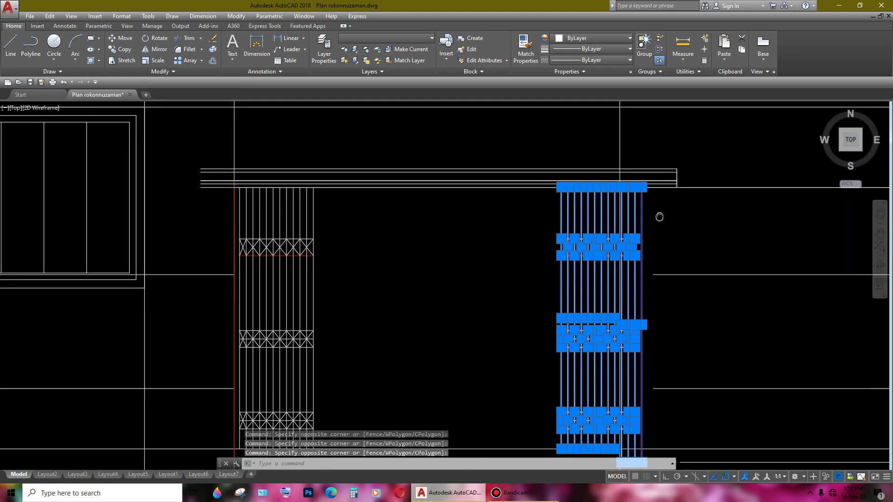
type("m")
- Move the right pillar from its top corner to sit under the beam end
key("Return")
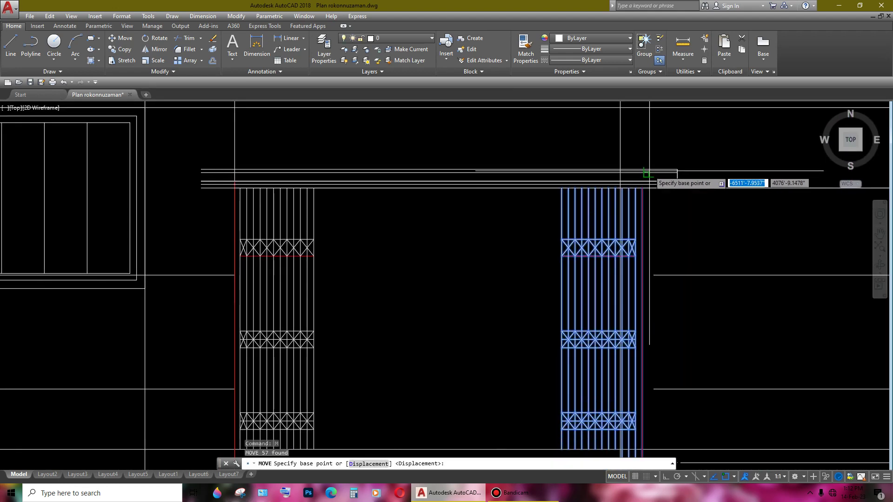
scroll(648, 210, "up", 3)
left_click(642, 185)
scroll(642, 185, "up", 1)
left_click(578, 201)
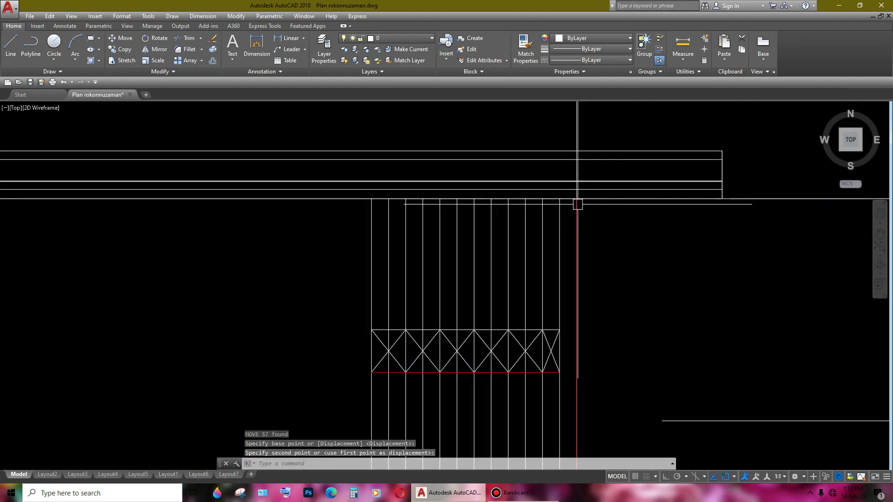
scroll(657, 235, "down", 4)
middle_click_drag(657, 235, 628, 223)
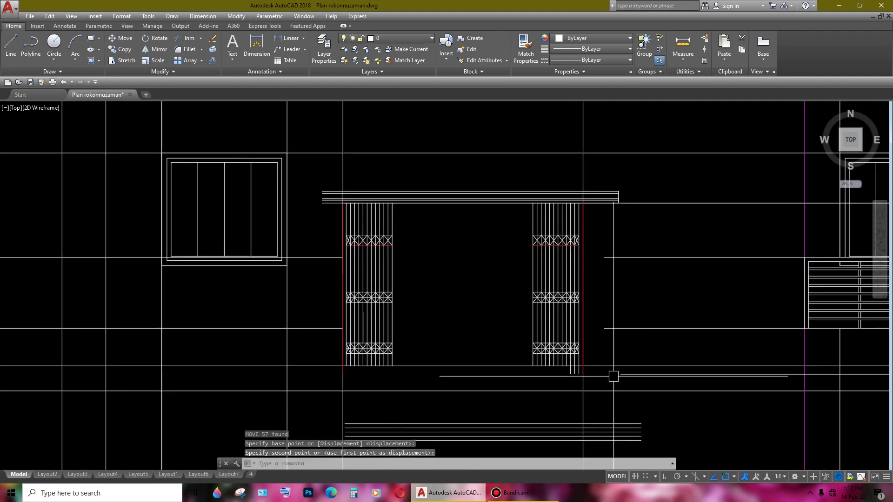
type("tt")
- Start a trim and cancel it, then begin drawing a new line
key("Return")
key("Return")
scroll(594, 335, "up", 5)
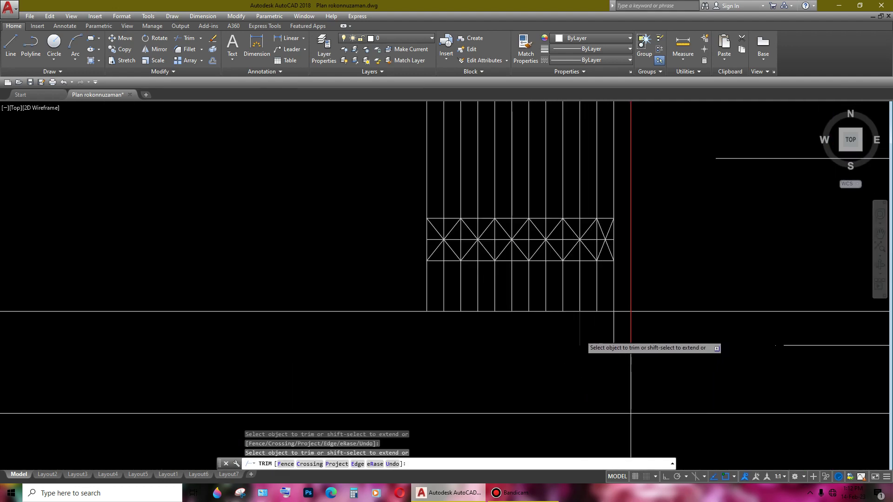
scroll(629, 329, "down", 6)
scroll(734, 301, "down", 1)
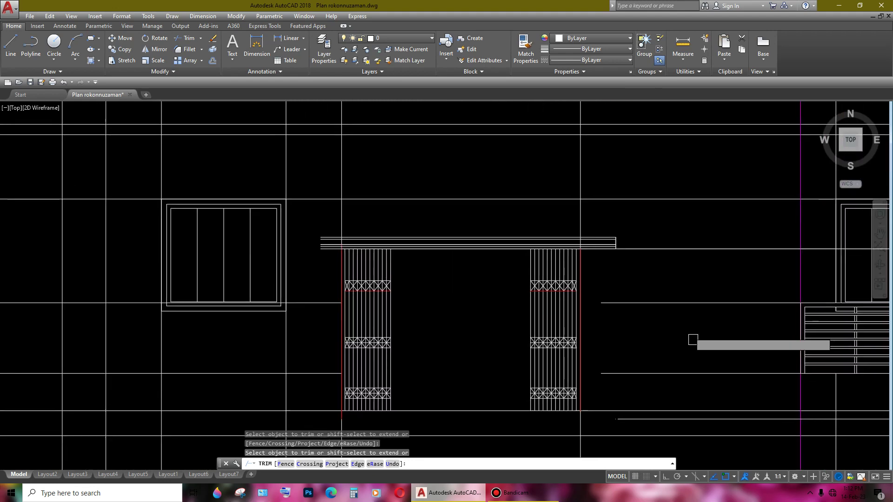
scroll(693, 339, "up", 3)
scroll(591, 242, "down", 2)
scroll(643, 270, "down", 1)
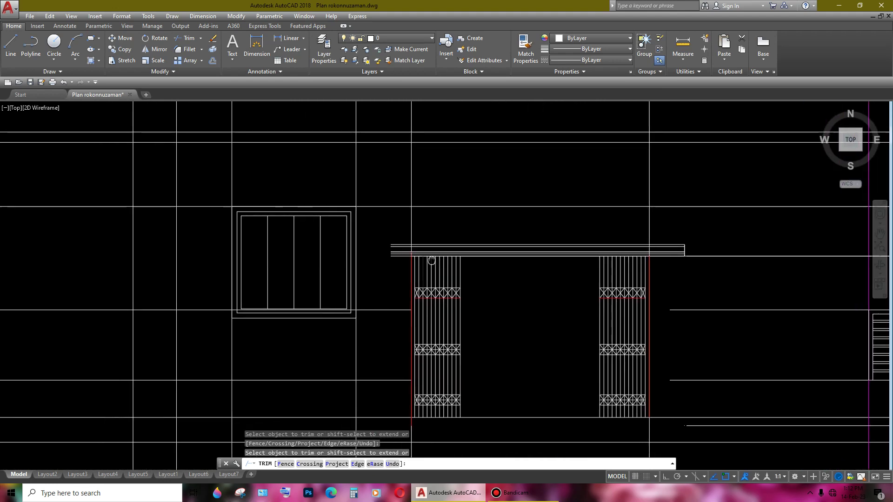
scroll(480, 244, "up", 1)
key("Escape")
key("Escape")
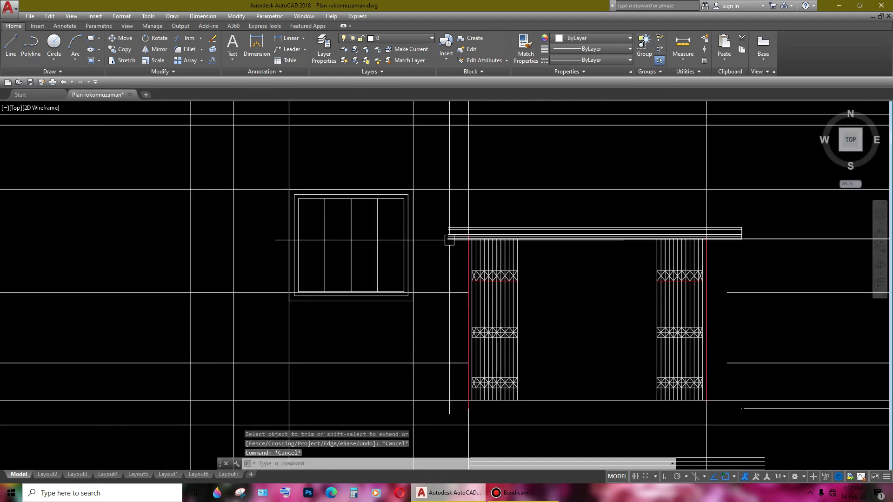
key("Return")
scroll(449, 235, "up", 6)
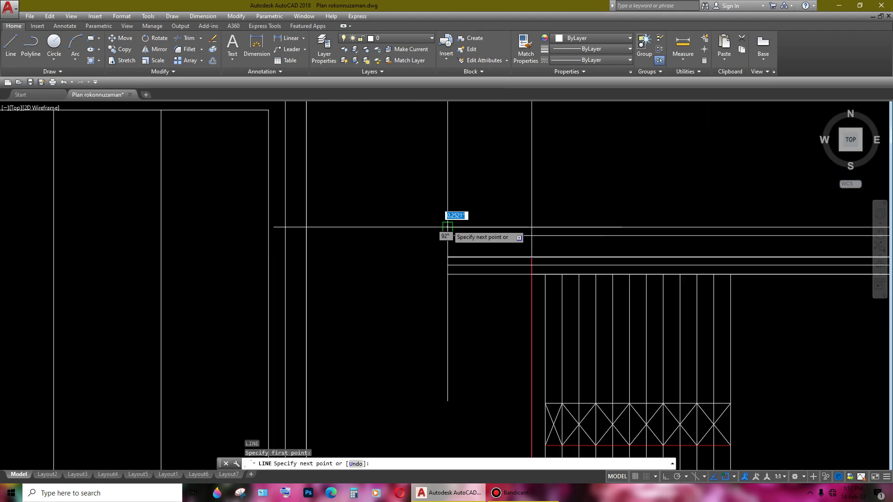
- Finish the new line and centre the beam and pillars in view
left_click(447, 274)
scroll(447, 274, "down", 3)
scroll(559, 298, "up", 2)
scroll(447, 284, "up", 2)
key("Return")
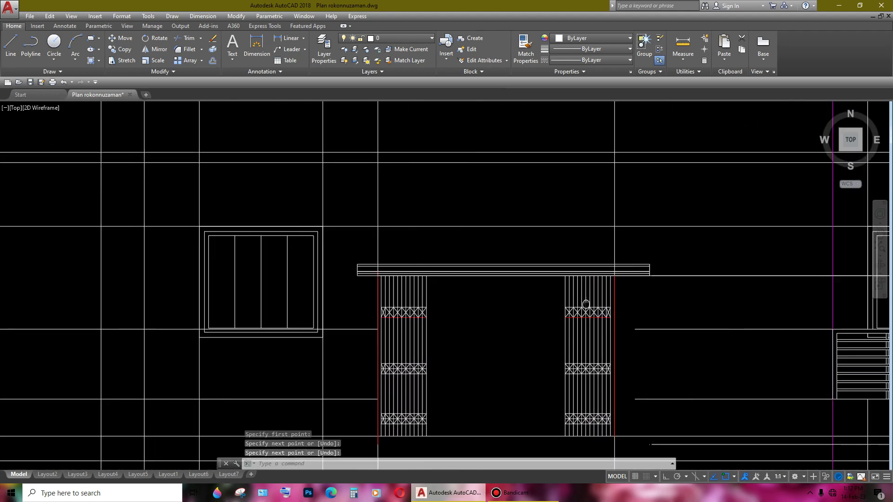
scroll(656, 277, "up", 1)
scroll(656, 277, "down", 2)
mouse_move(403, 289)
middle_mouse_down()
mouse_move(550, 281)
mouse_move(469, 278)
middle_mouse_up()
scroll(634, 300, "down", 5)
scroll(563, 291, "up", 1)
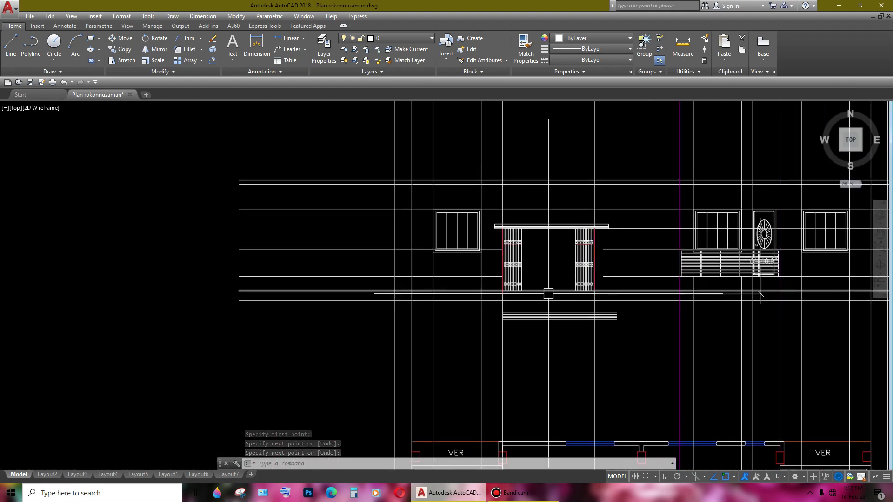
scroll(562, 295, "up", 3)
scroll(565, 305, "down", 2)
scroll(570, 347, "up", 4)
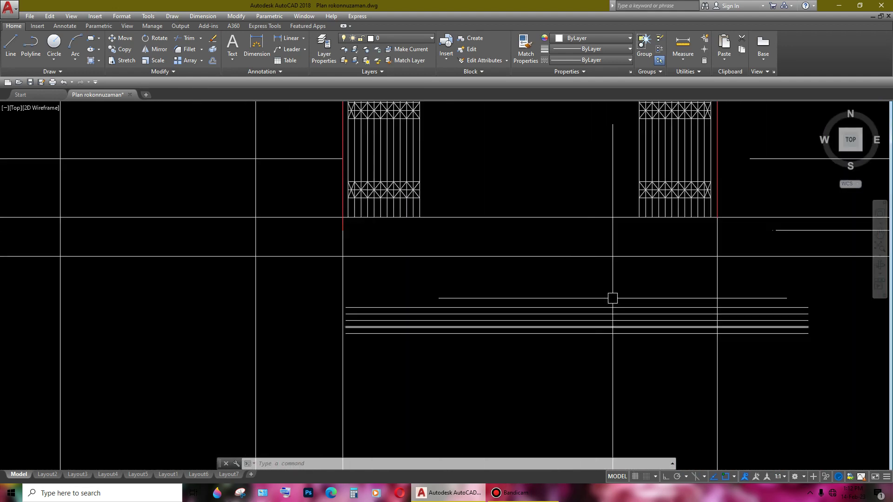
- Select the step lines below the pillars for a copy, then abandon it
left_click_drag(612, 298, 486, 389)
type("co")
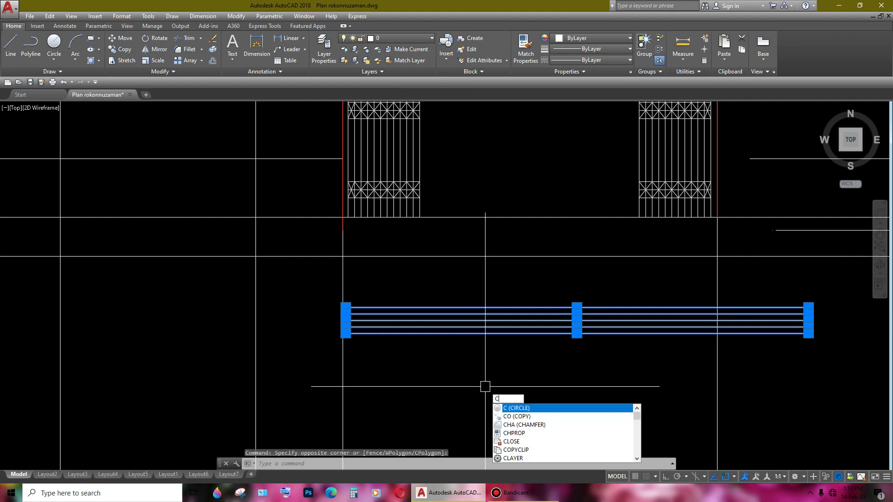
key("Return")
scroll(342, 303, "up", 3)
left_click(336, 291)
scroll(369, 274, "down", 2)
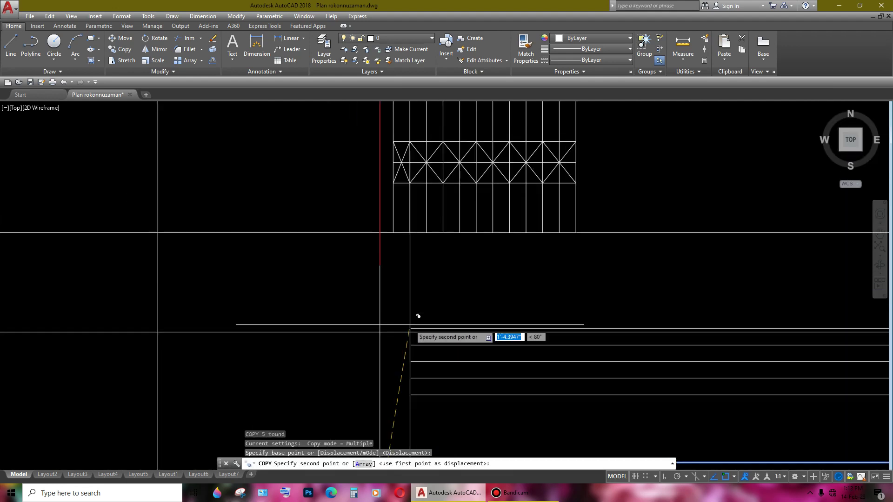
scroll(644, 359, "down", 3)
middle_click_drag(644, 360, 472, 349)
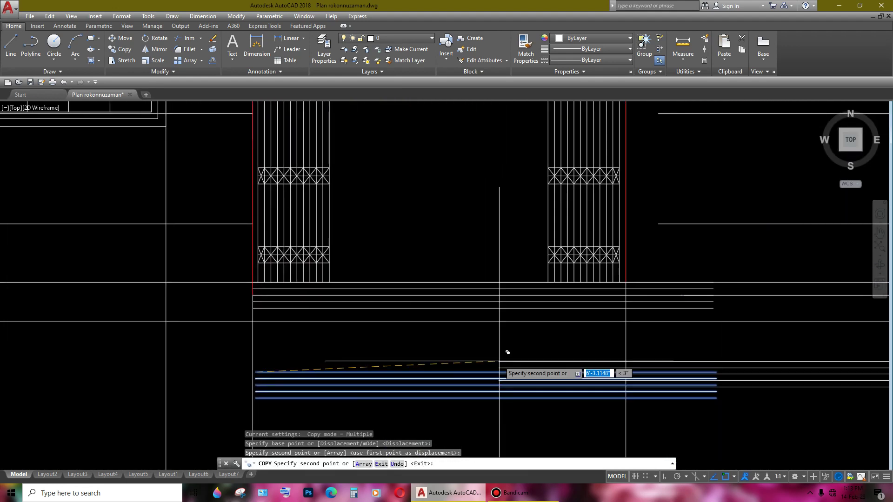
key("Escape")
- Trim the step lines beyond the right pillar and the stray line ends
key("Return")
key("Return")
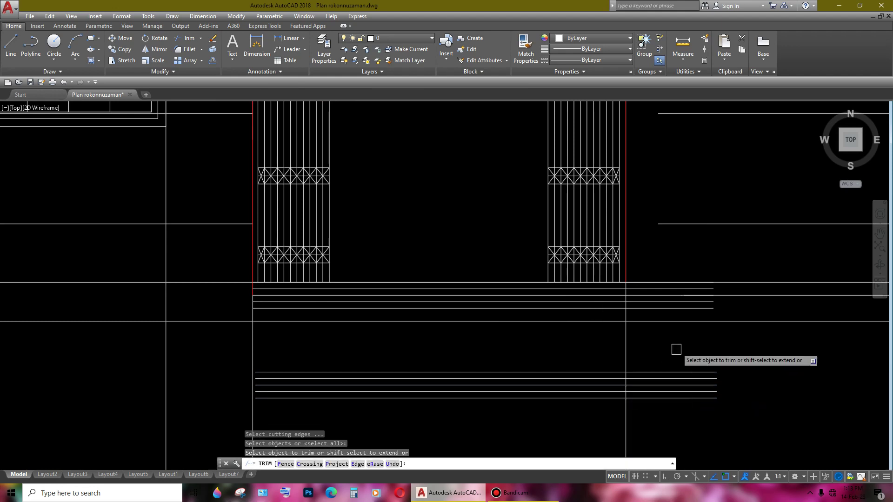
scroll(653, 301, "up", 2)
scroll(630, 314, "up", 2)
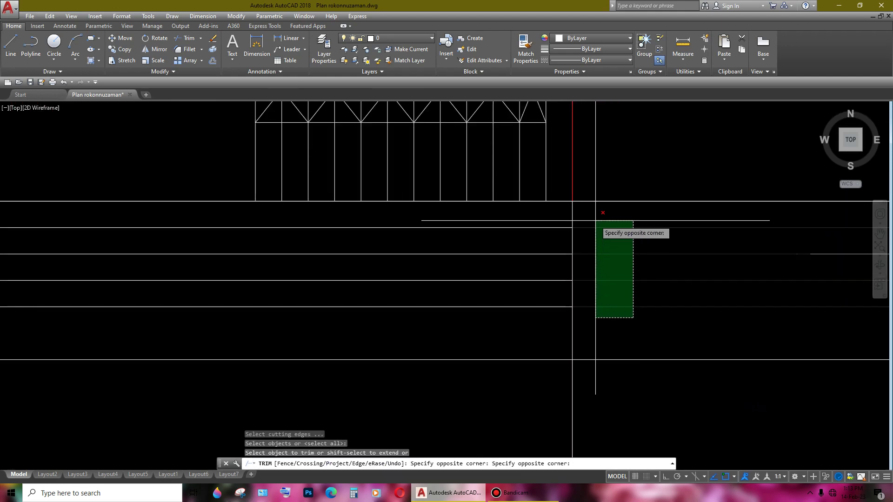
left_click_drag(635, 319, 593, 226)
scroll(652, 247, "down", 1)
scroll(656, 261, "down", 3)
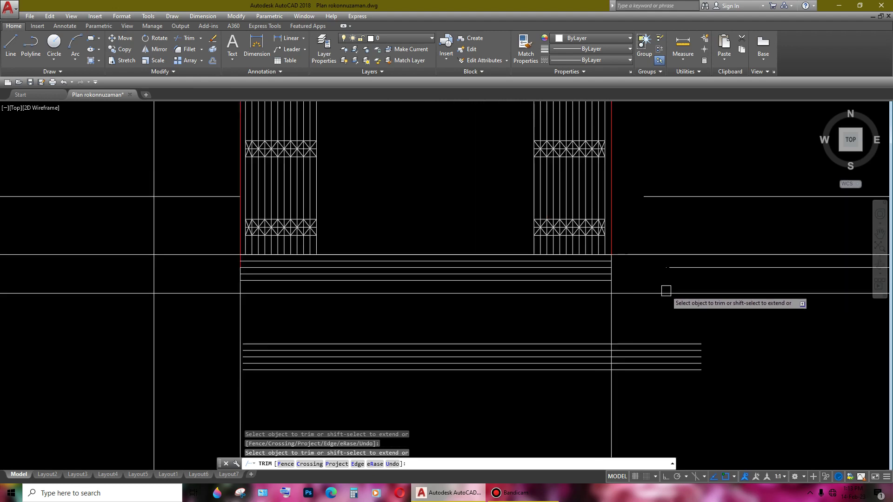
scroll(651, 298, "down", 2)
middle_click_drag(534, 310, 547, 296)
key("Escape")
- Delete the extra set of lower horizontal lines
left_click_drag(575, 308, 561, 323)
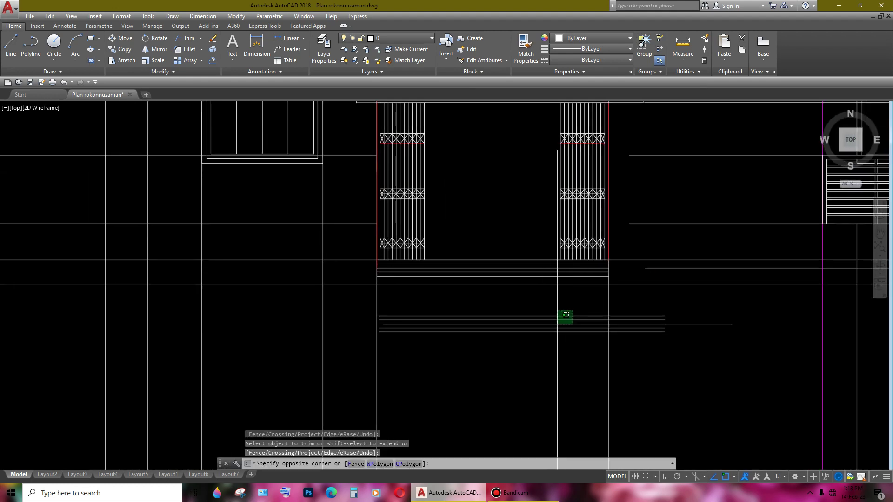
key("Delete")
scroll(433, 274, "up", 4)
left_click_drag(368, 293, 366, 286)
type("o")
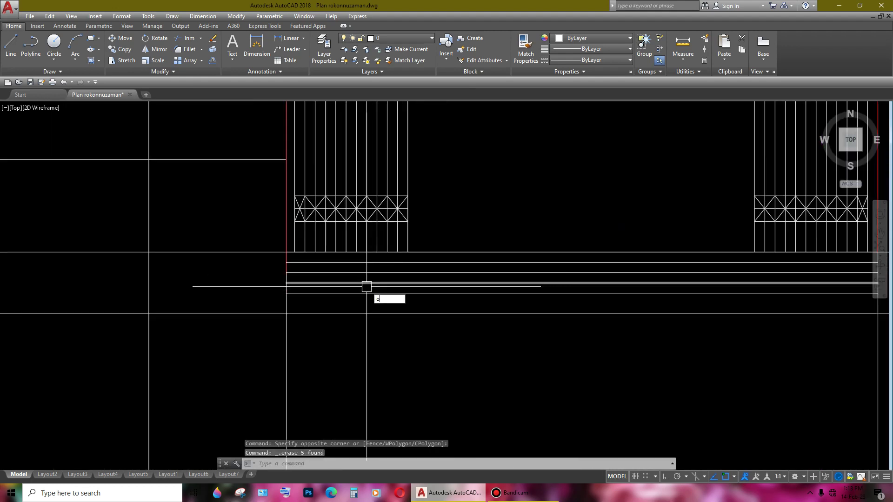
- Offset one horizontal step line by a two-point picked distance
key("Return")
scroll(297, 303, "up", 3)
left_click(275, 303)
left_click(278, 278)
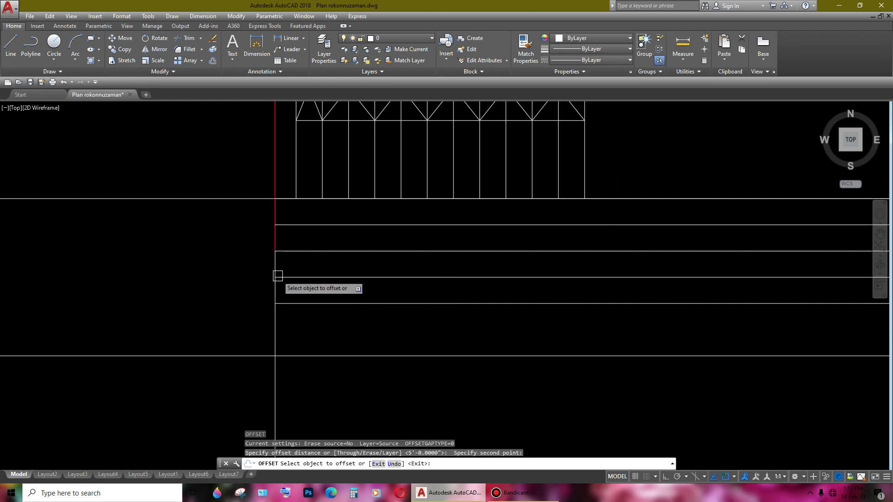
left_click(283, 303)
key("Return")
scroll(405, 340, "down", 3)
middle_click_drag(492, 339, 589, 351)
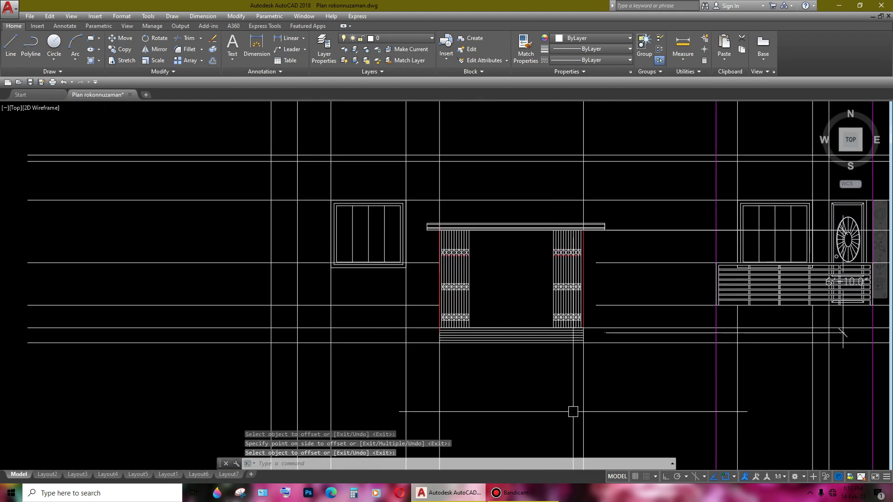
scroll(596, 335, "down", 4)
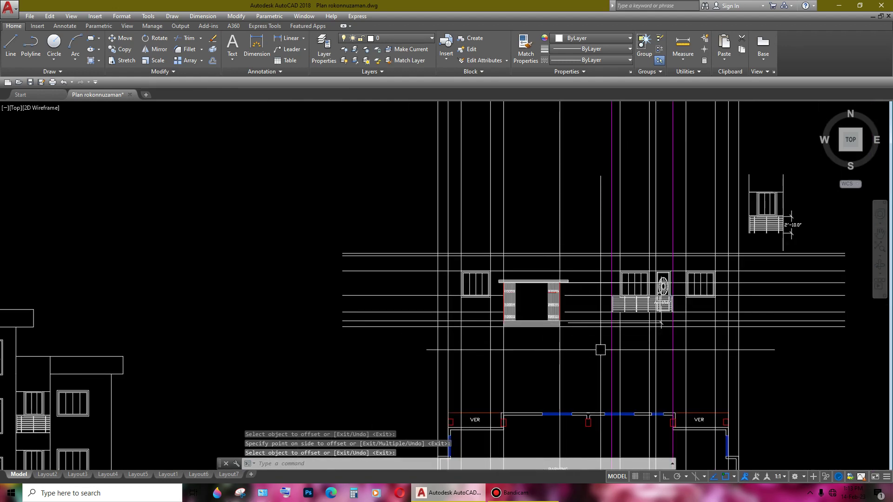
middle_click_drag(600, 350, 553, 337)
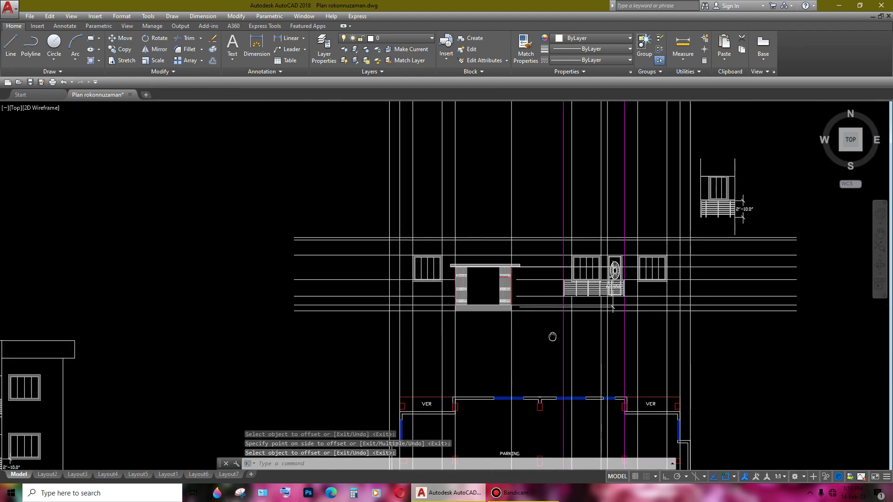
scroll(497, 283, "up", 4)
scroll(496, 283, "up", 2)
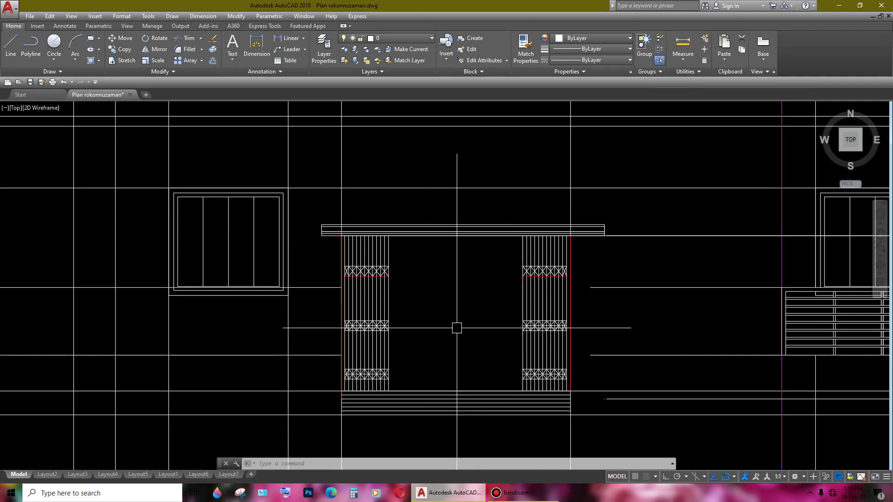
scroll(453, 328, "down", 5)
middle_click_drag(470, 295, 477, 325)
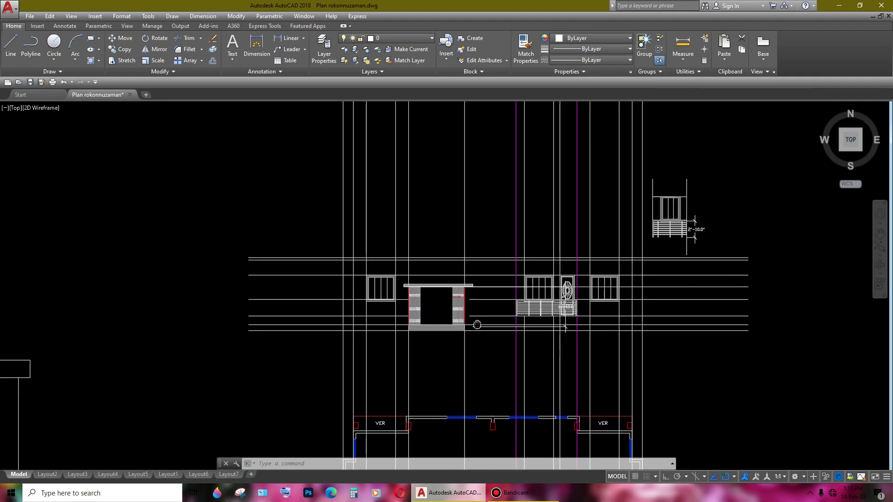